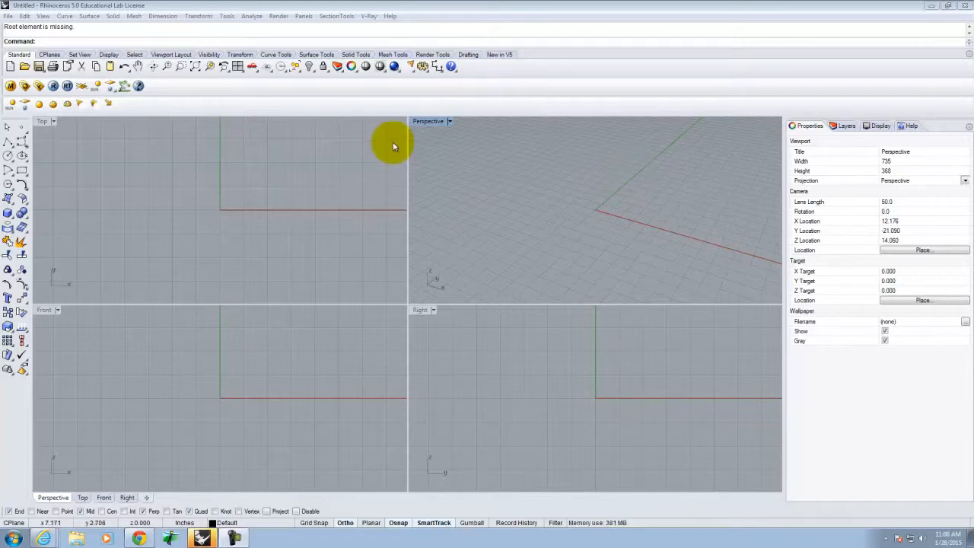
Draw a tall, thin box behind the origin in the maximized Perspective viewport and set the display mode to Shaded
double_click(439, 122)
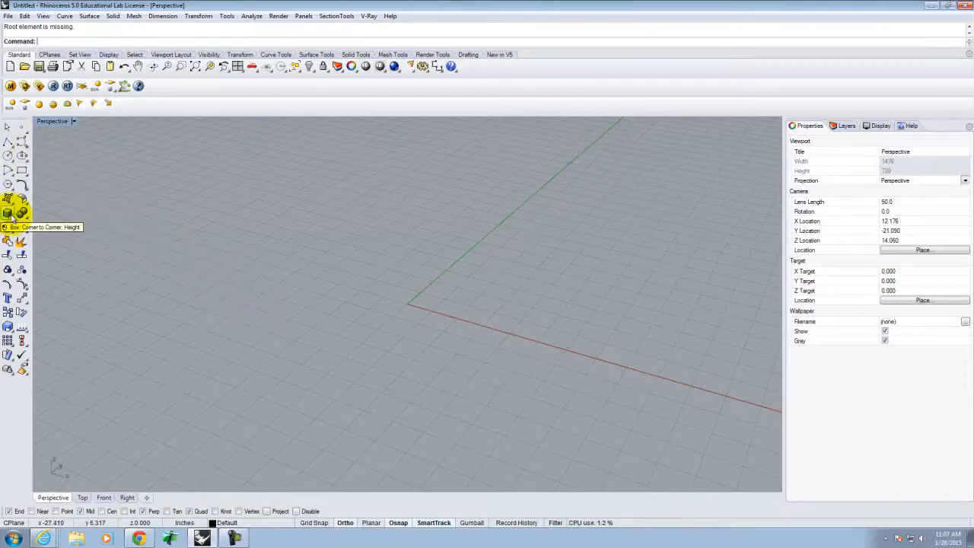
click(11, 217)
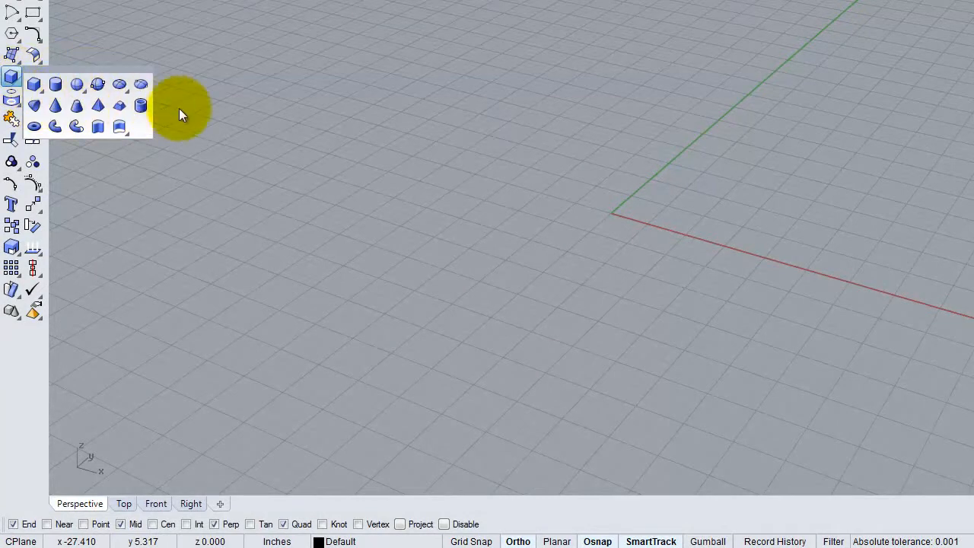
click(122, 126)
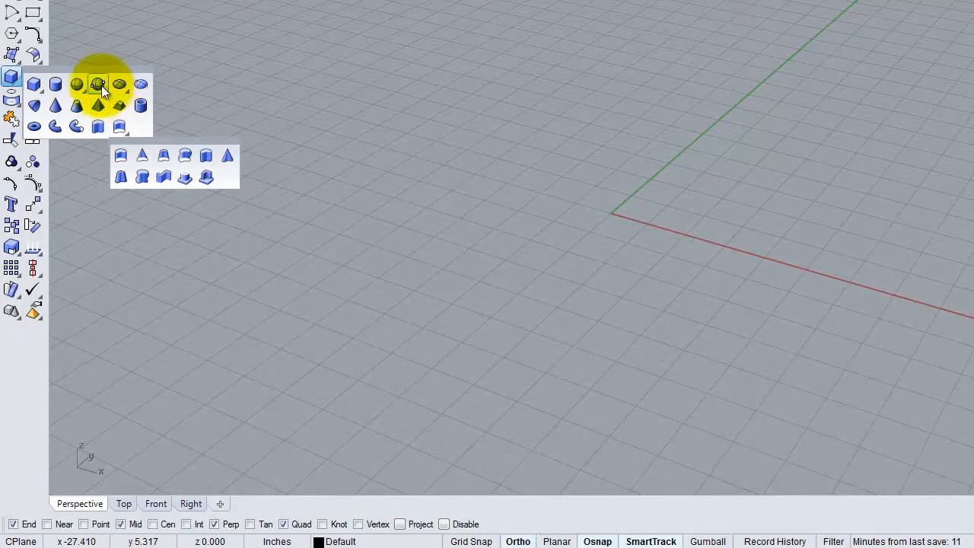
click(35, 84)
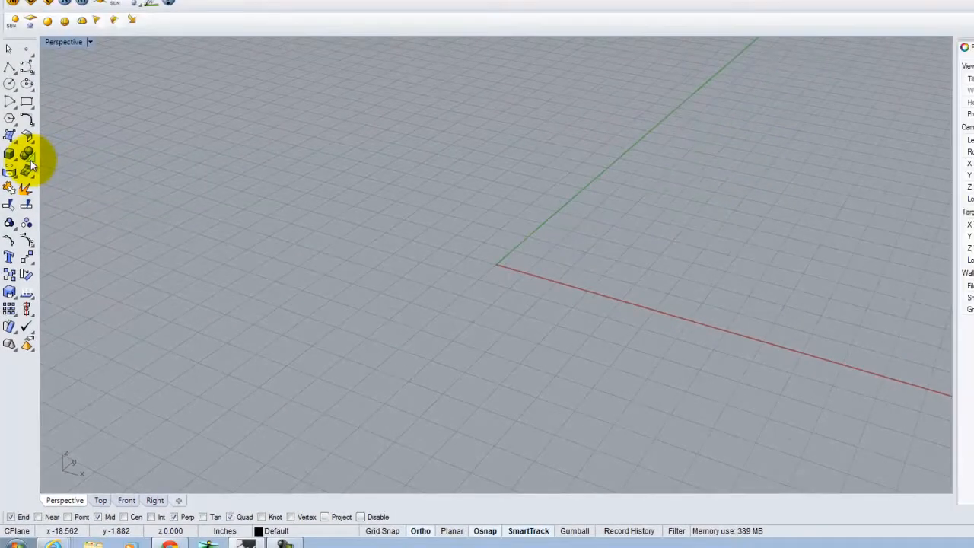
click(355, 215)
click(551, 306)
click(431, 143)
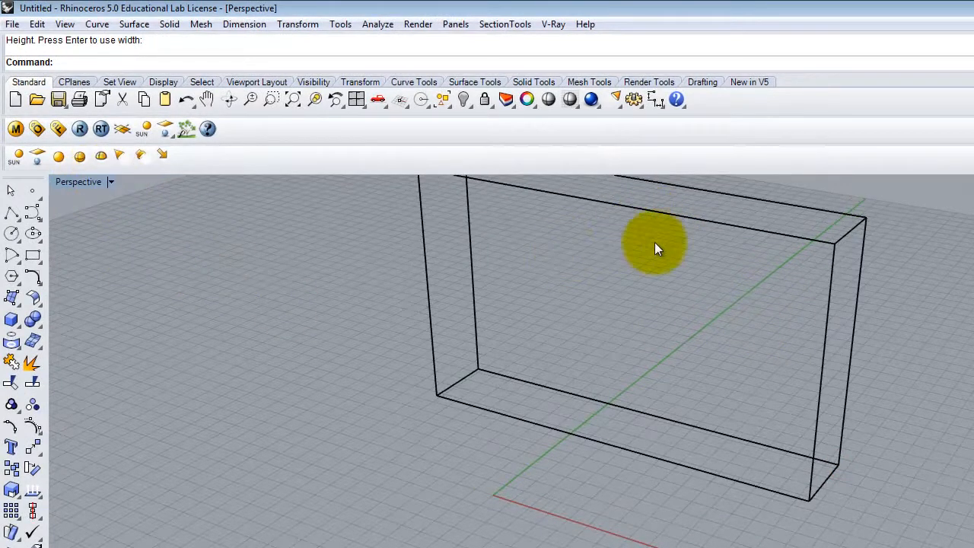
click(111, 182)
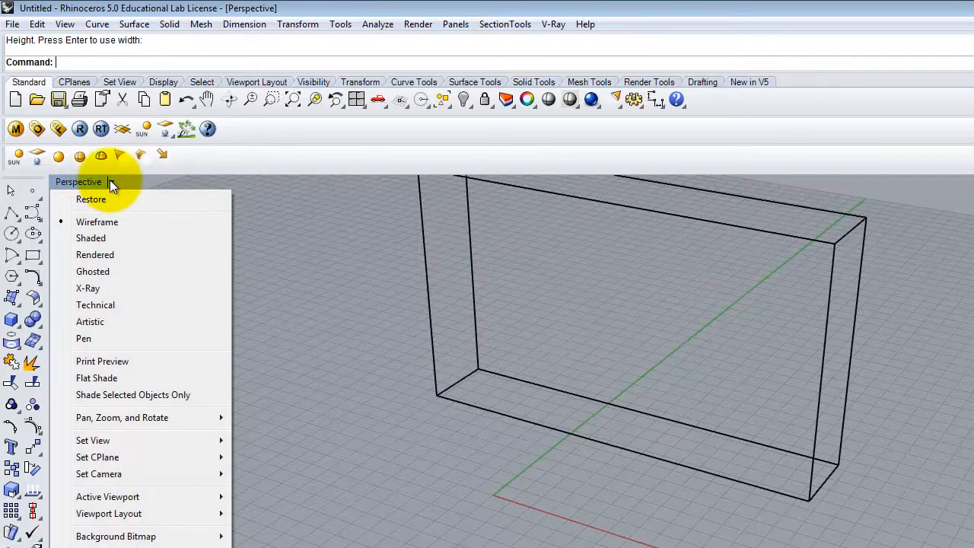
click(113, 237)
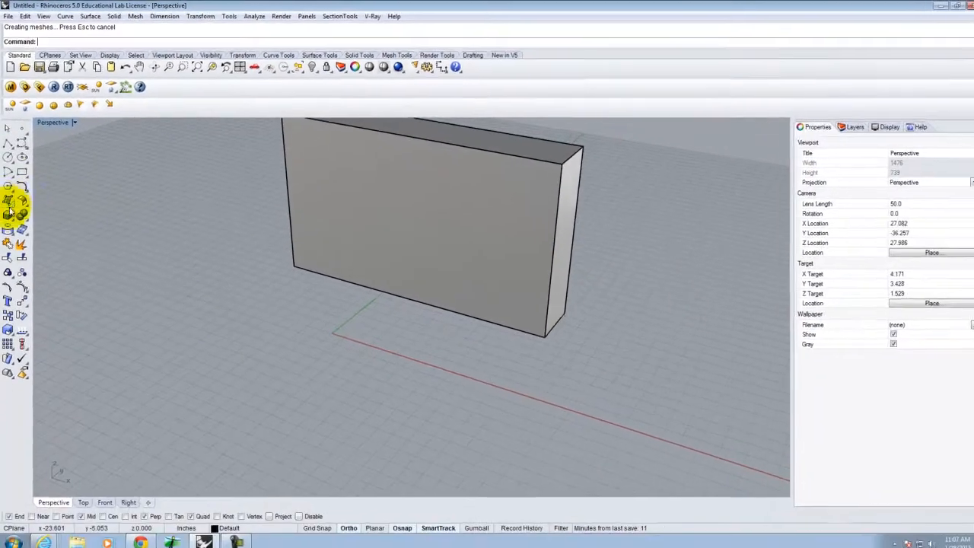
Draw an upright solid cone on the ground plane beside the box, next to its near end
click(11, 212)
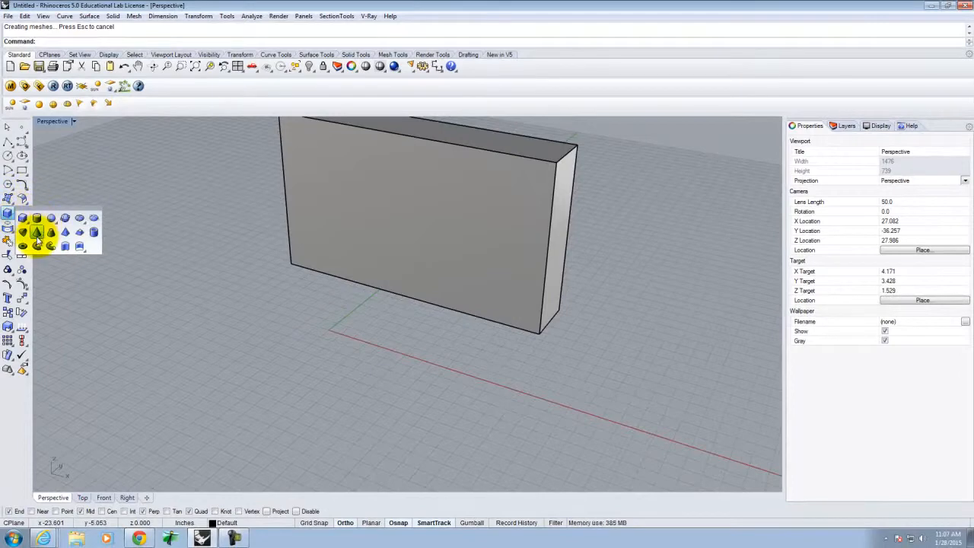
click(39, 232)
click(243, 299)
click(289, 320)
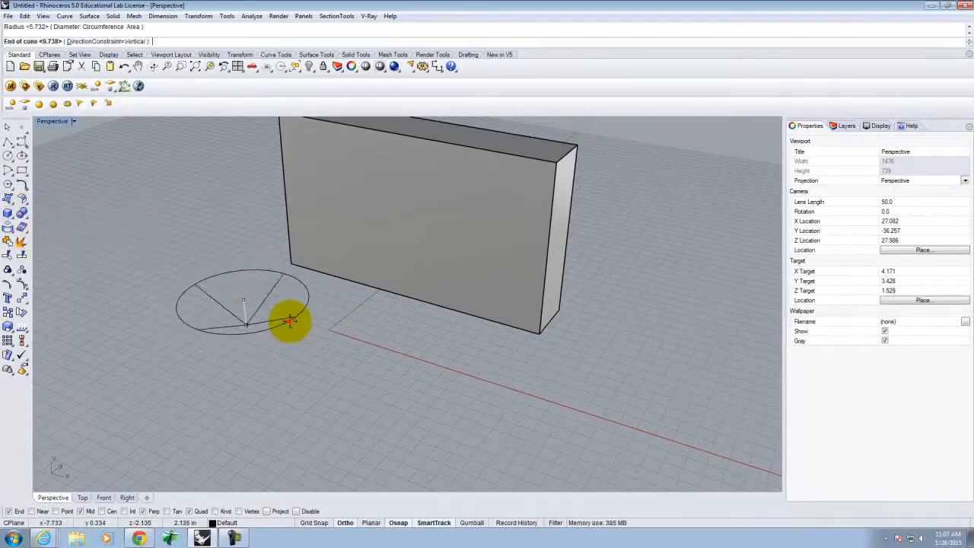
click(282, 167)
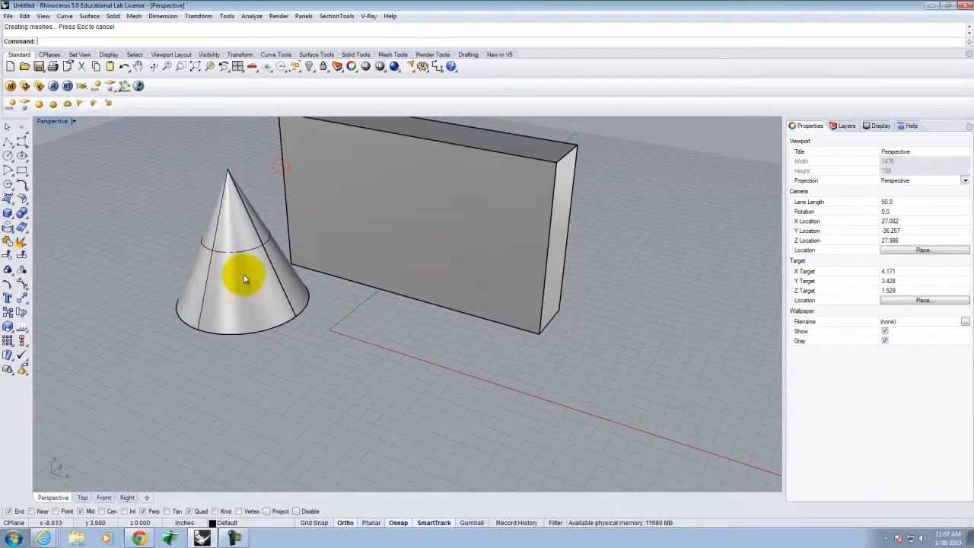
click(7, 215)
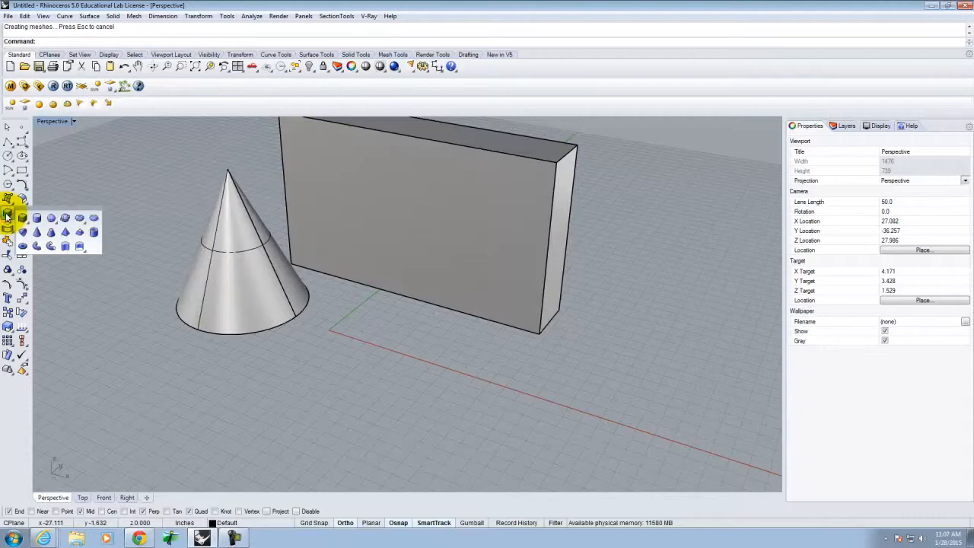
click(37, 246)
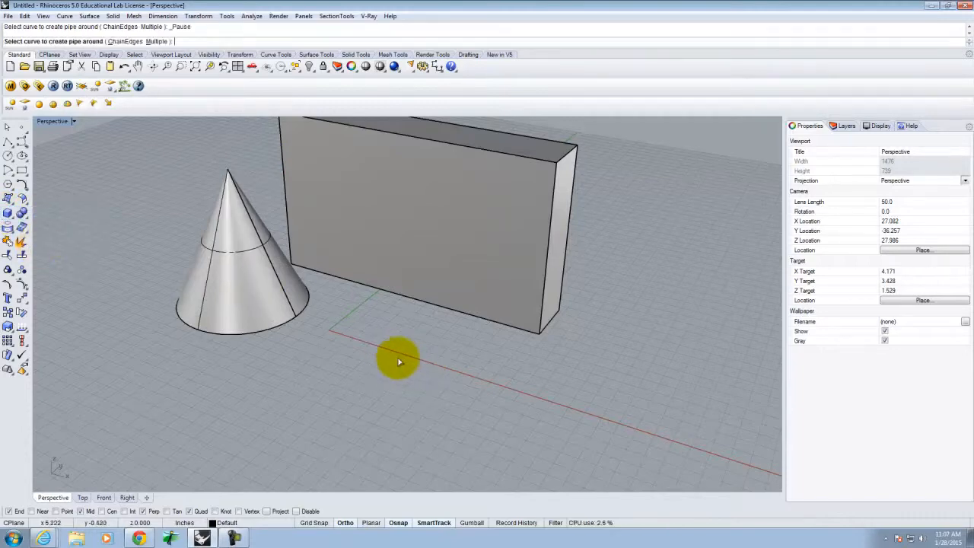
click(6, 214)
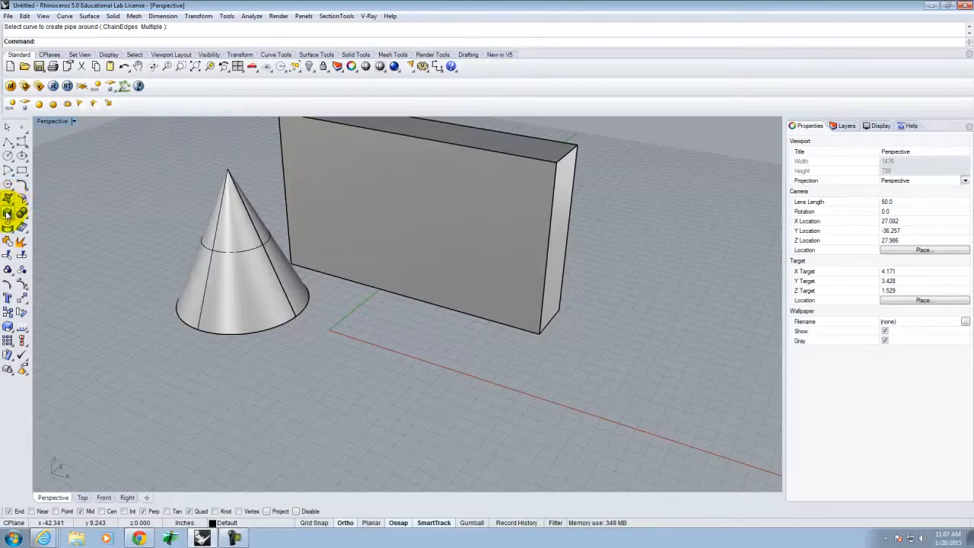
Draw a solid ellipsoid from its center in front of the box, with its long axis running along the box
click(7, 214)
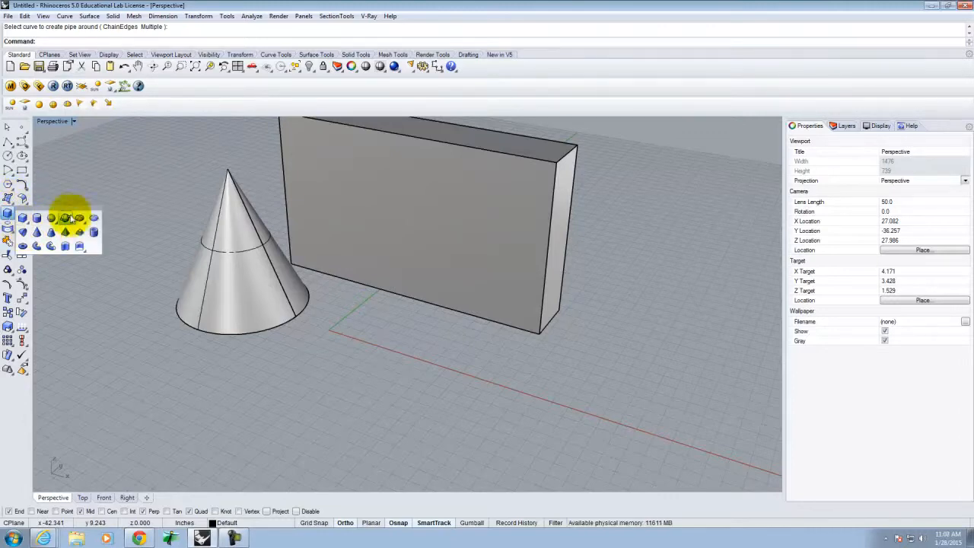
click(81, 220)
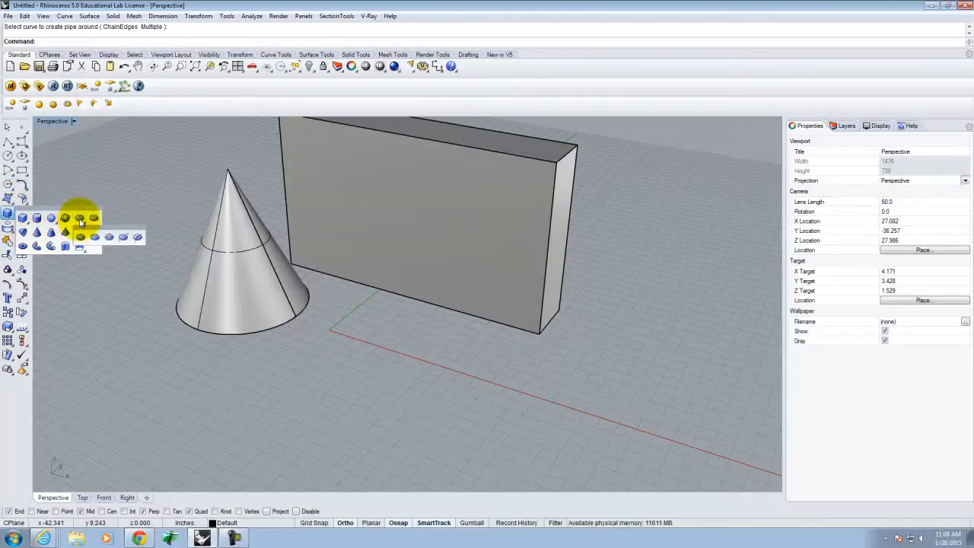
click(80, 242)
click(409, 342)
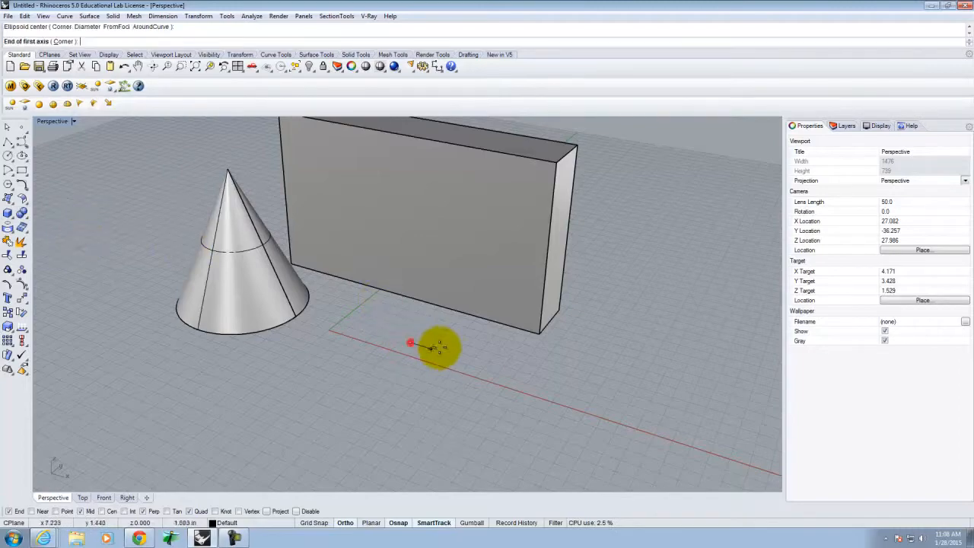
click(518, 373)
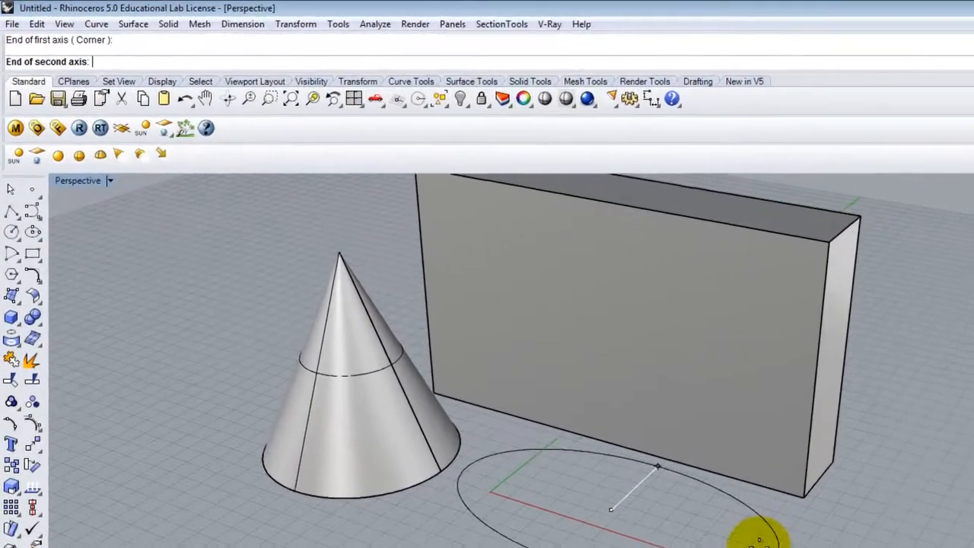
click(498, 352)
click(724, 440)
Raise the ellipsoid straight up using the Move command with its Vertical option
click(719, 503)
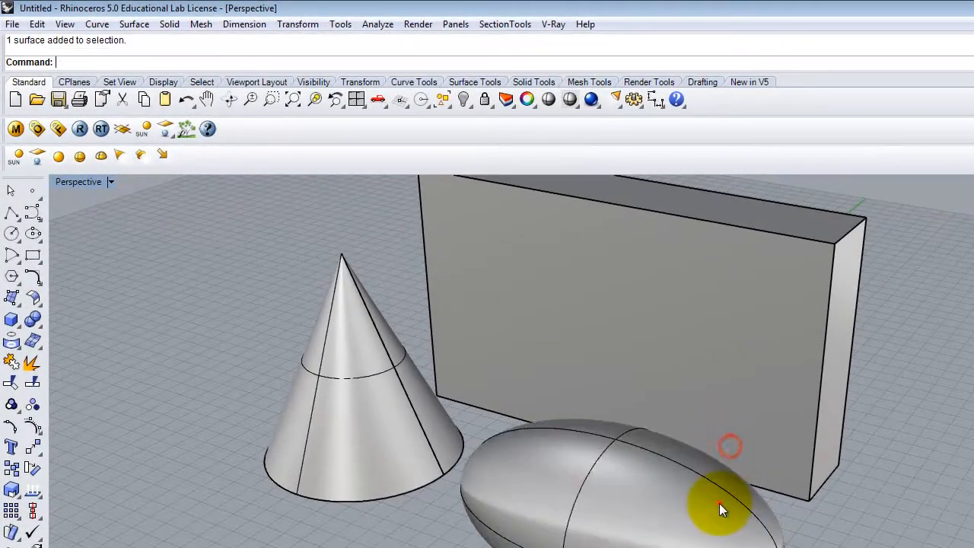
text(Move)
key(Return)
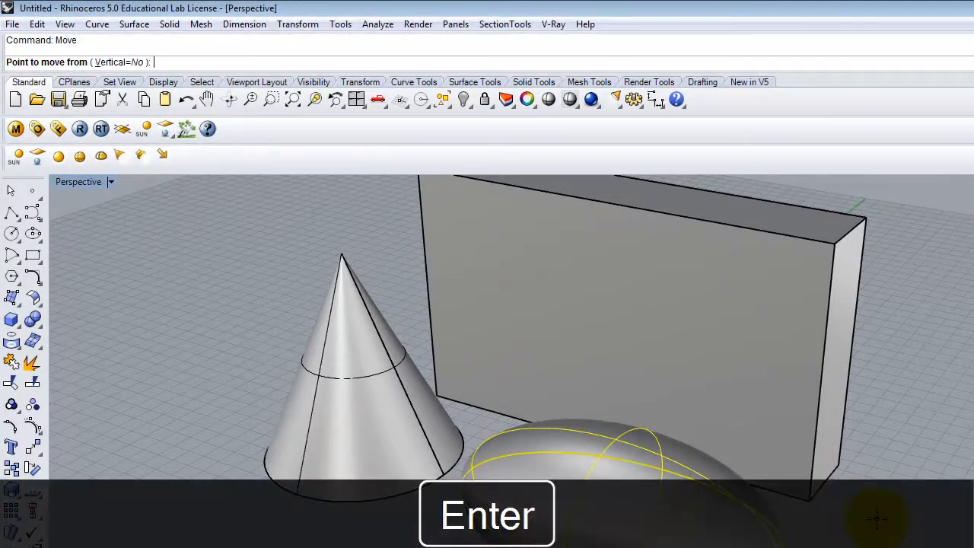
click(880, 542)
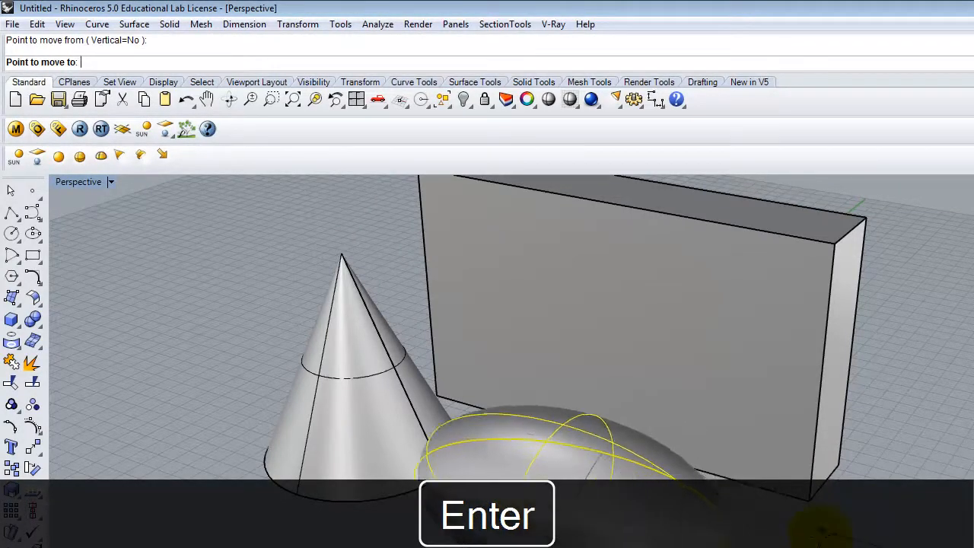
key(Escape)
key(Return)
text(v)
key(Return)
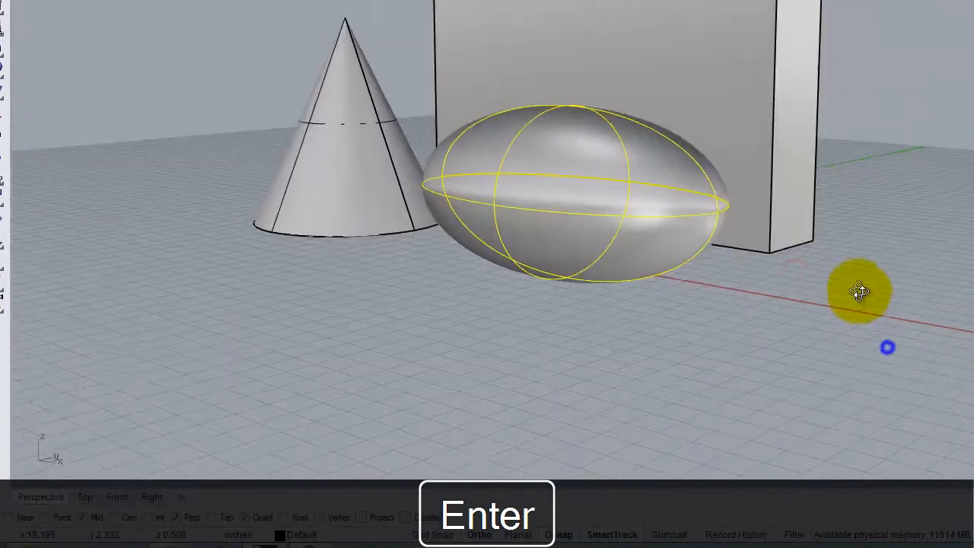
Draw a solid five-sided pyramid about 4.8 inches tall in front of the cone
right_drag(858, 292, 900, 330)
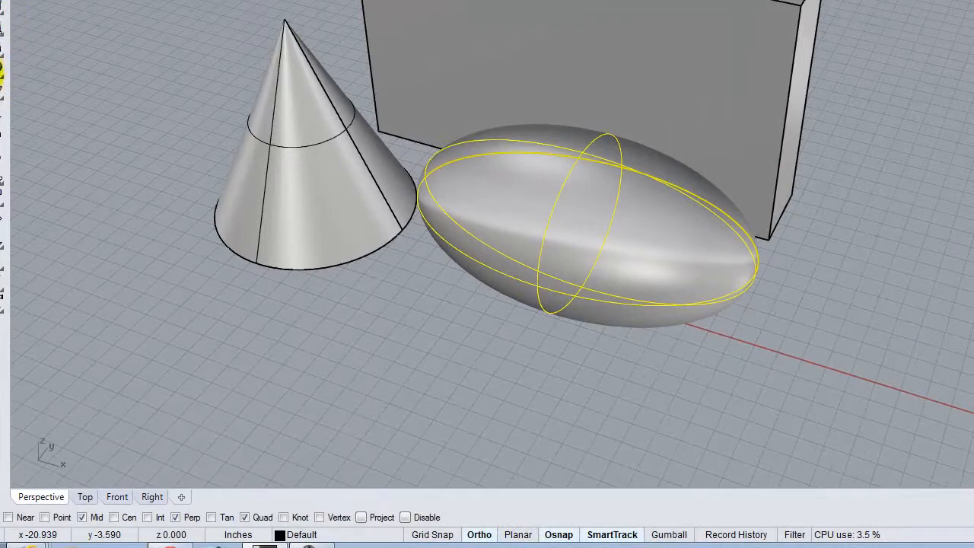
click(8, 197)
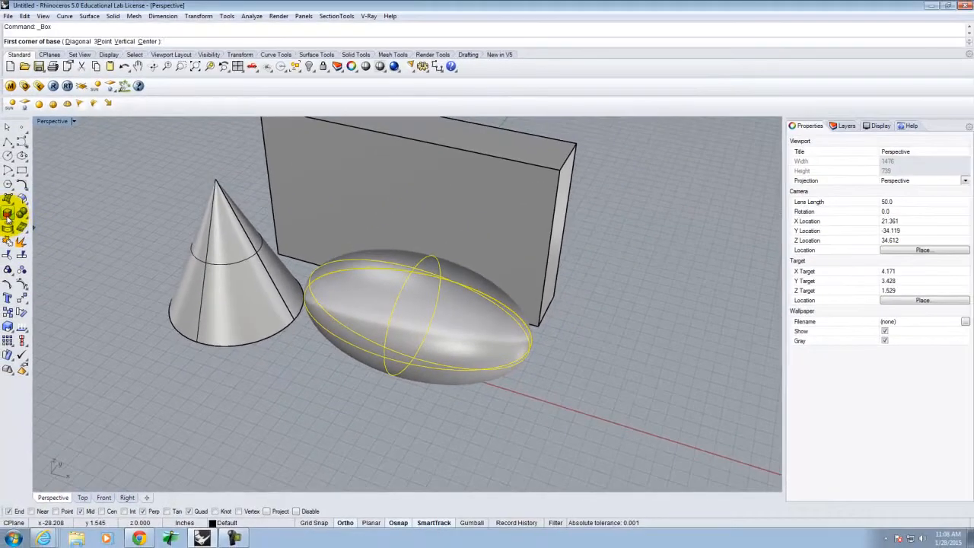
click(7, 217)
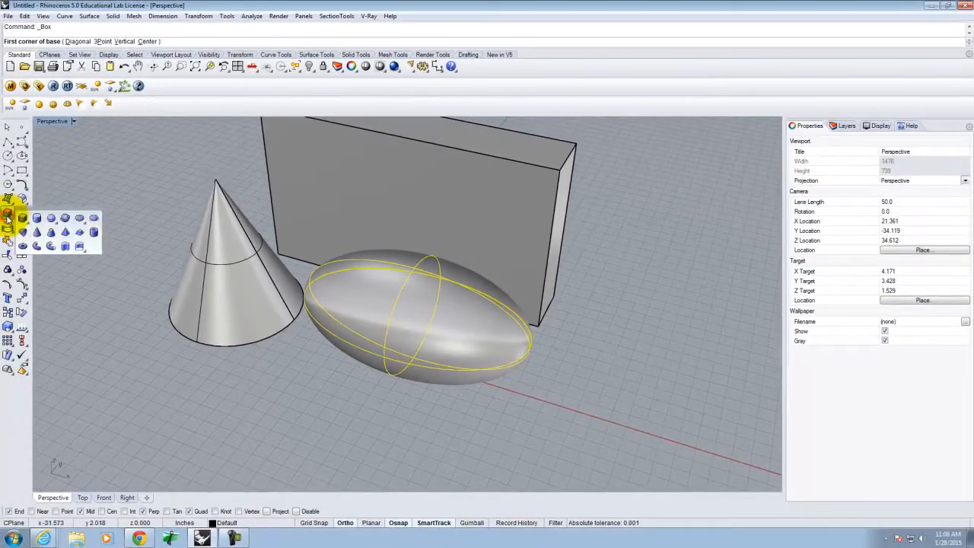
click(62, 221)
click(263, 379)
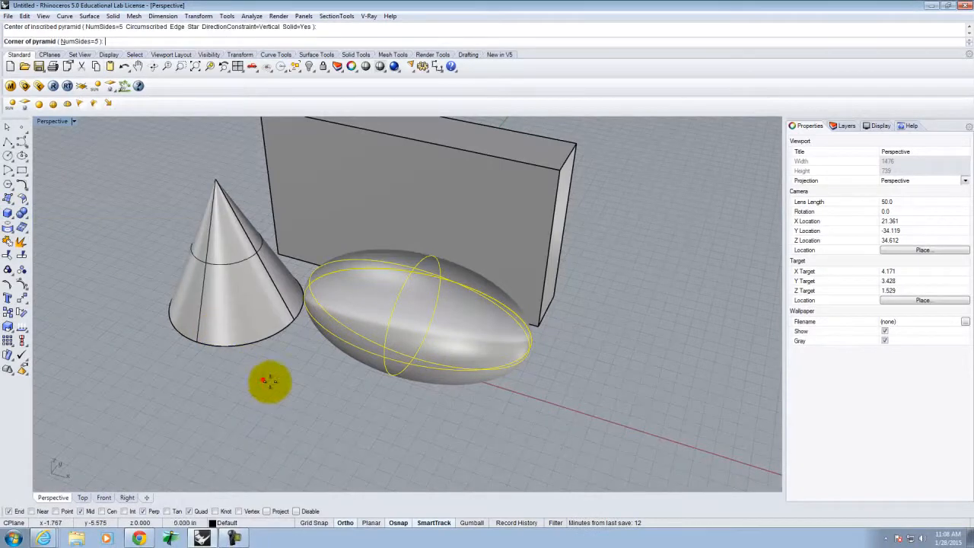
click(322, 374)
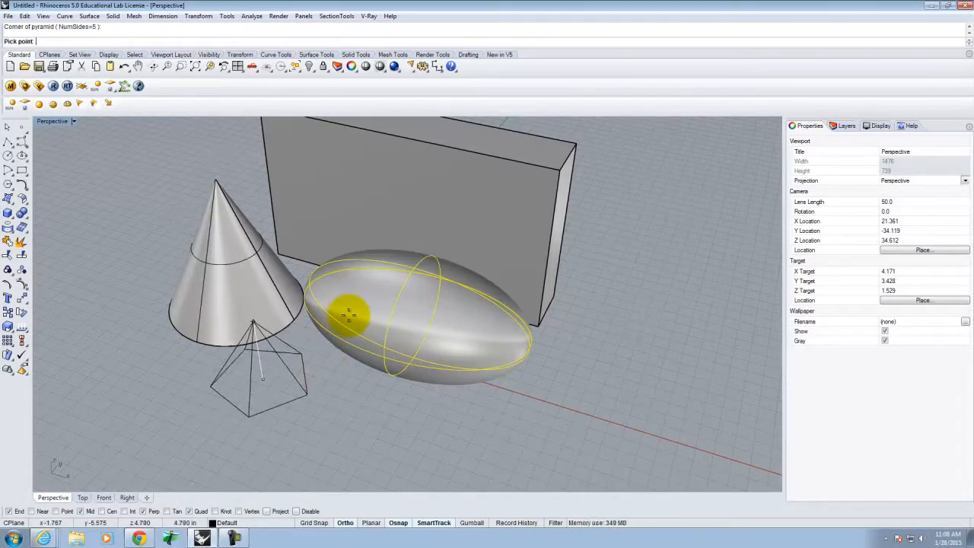
click(347, 315)
Draw a vertical tube in front of the ellipsoid, about 4.1 inches in radius and 3.6 inches tall, with a wall thickness of 1
right_drag(527, 364, 272, 276)
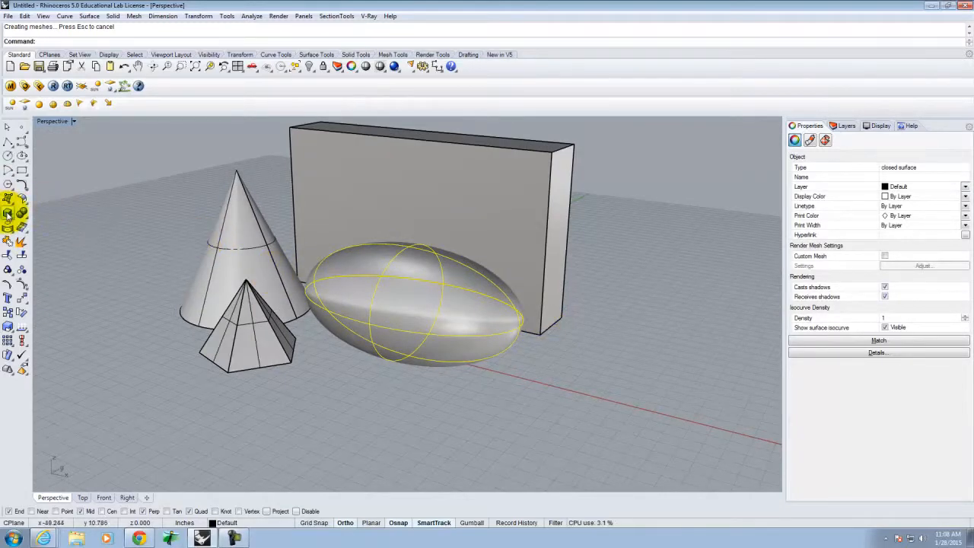
click(8, 217)
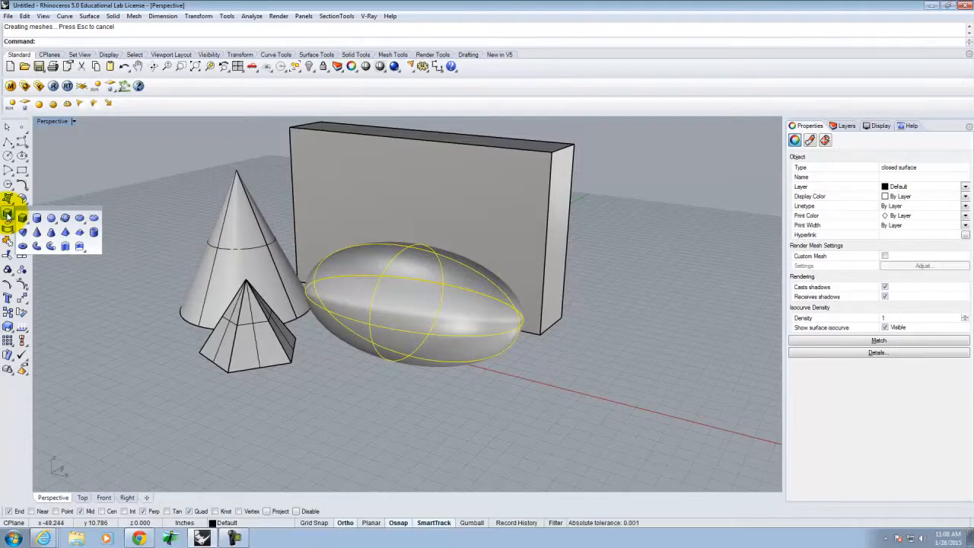
click(92, 234)
click(349, 391)
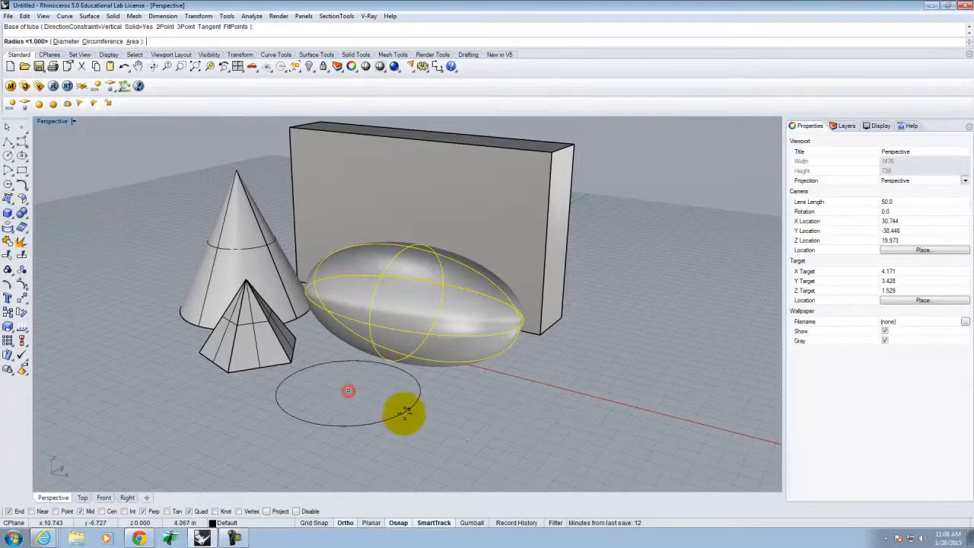
click(409, 409)
click(388, 399)
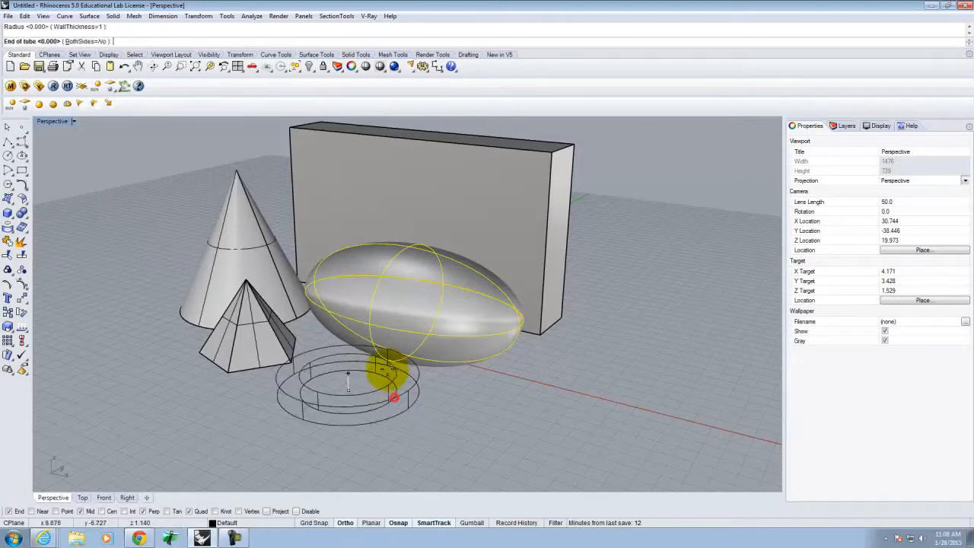
click(378, 336)
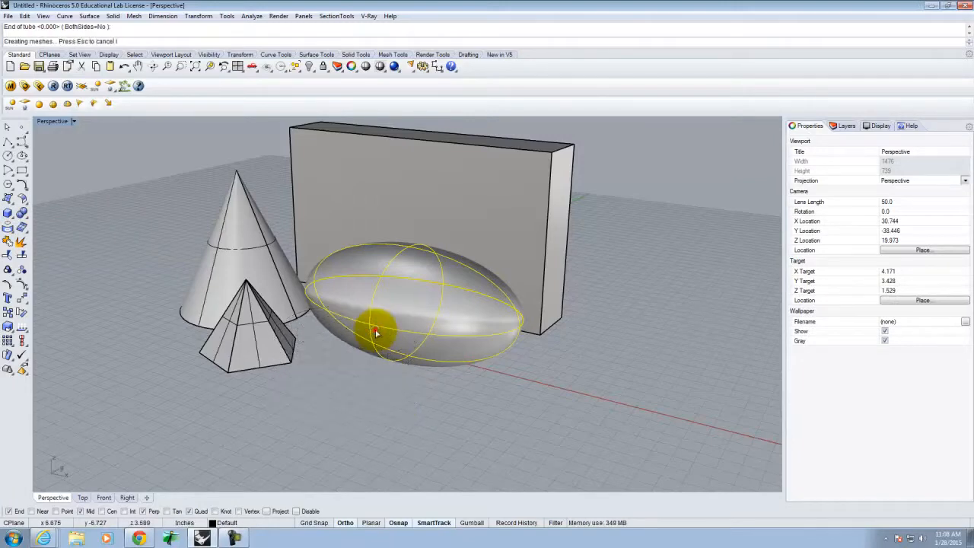
Move the tube horizontally toward the ellipsoid so that the two solids overlap
right_drag(516, 413, 315, 373)
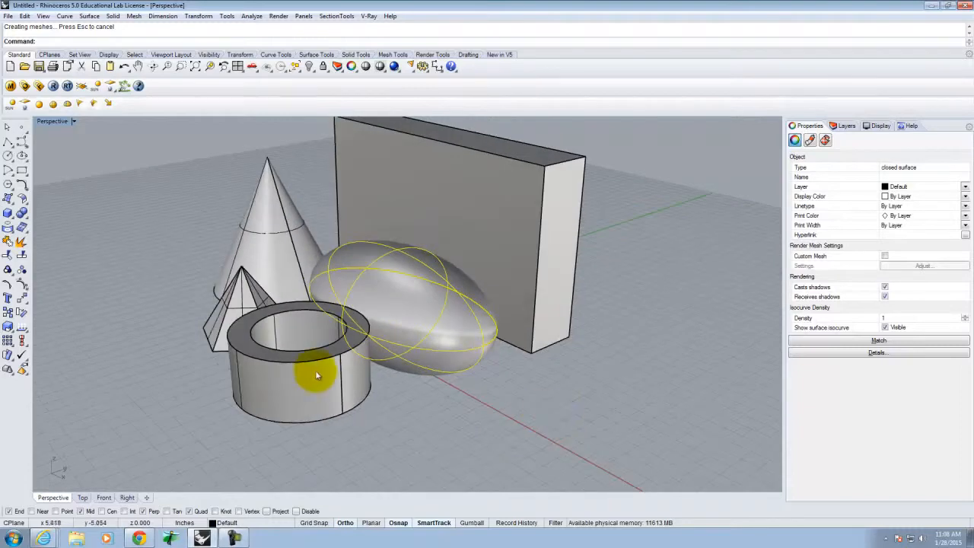
click(332, 373)
text(M)
key(Return)
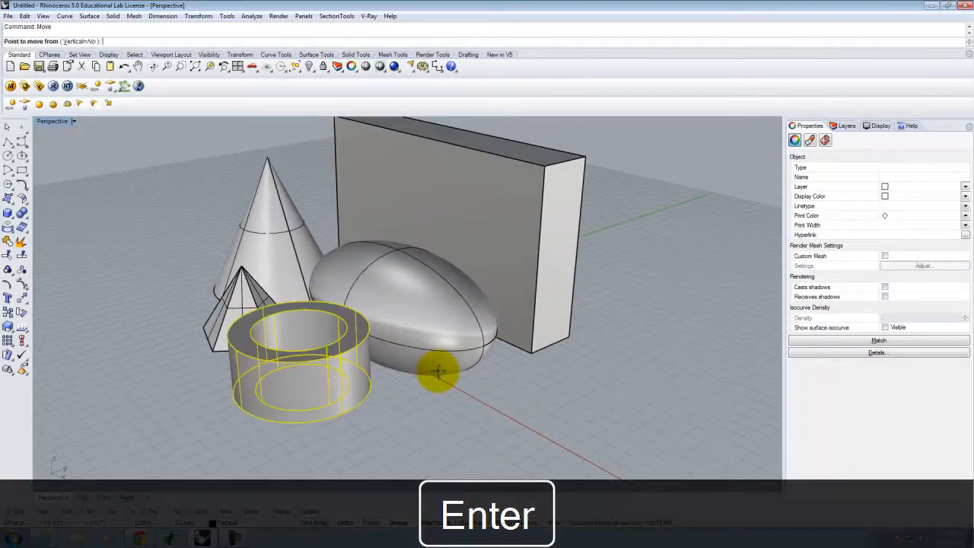
click(419, 405)
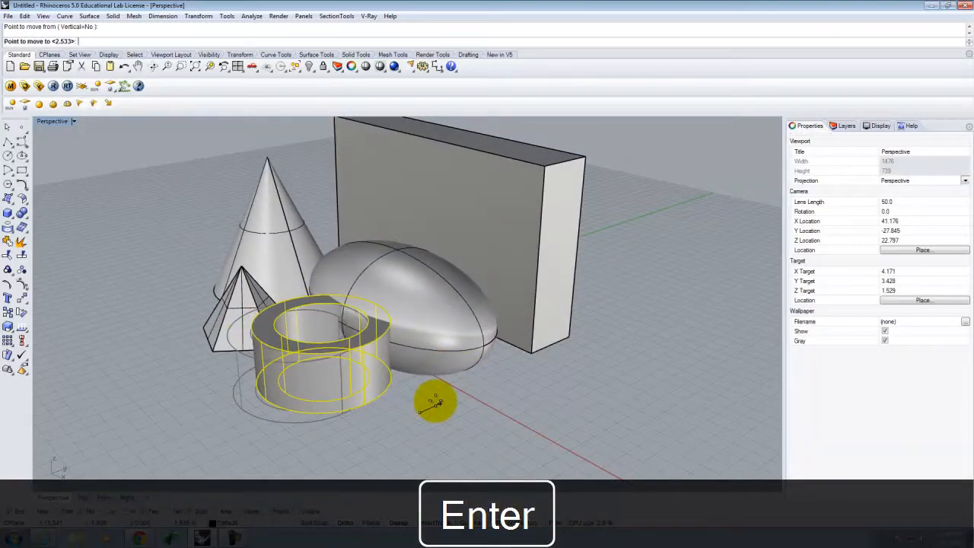
click(441, 398)
click(512, 383)
right_drag(446, 394, 498, 396)
scroll(373, 317, up, 4)
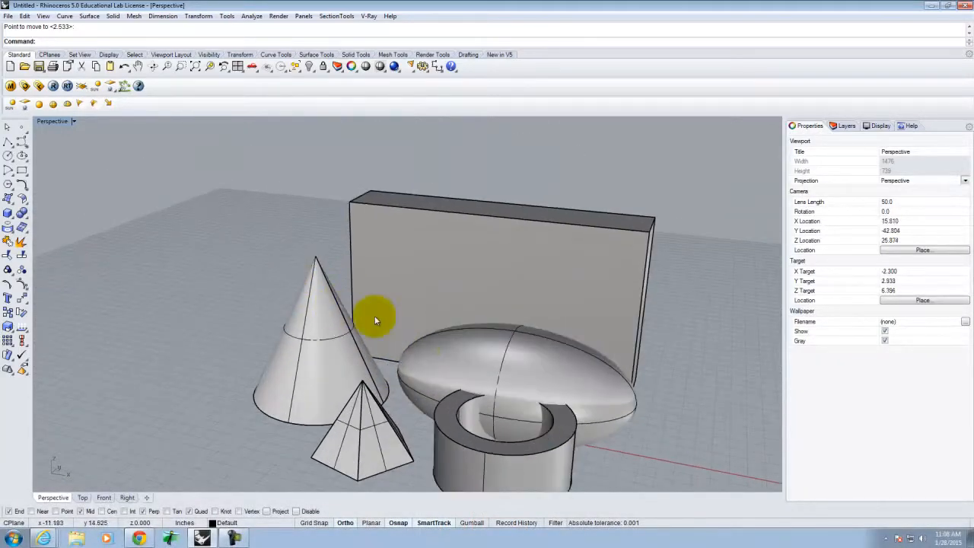
Frame all five solids in the Perspective view from a slightly rotated angle
scroll(240, 310, down, 4)
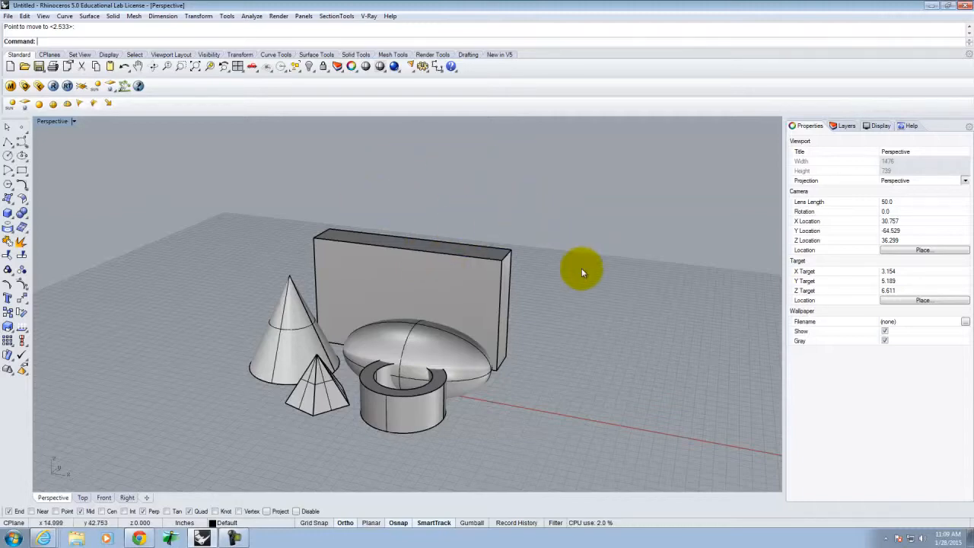
right_drag(582, 269, 565, 269)
scroll(260, 373, up, 2)
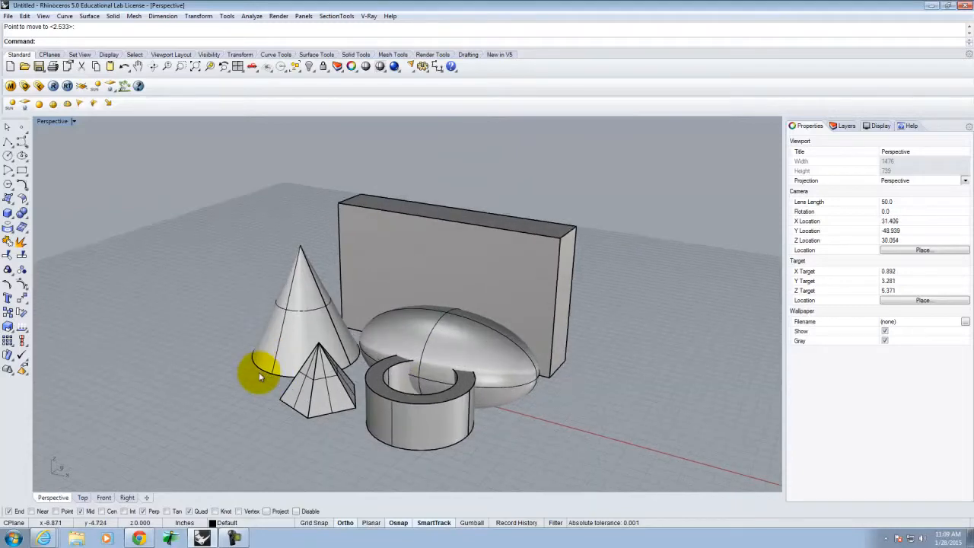
scroll(258, 372, up, 2)
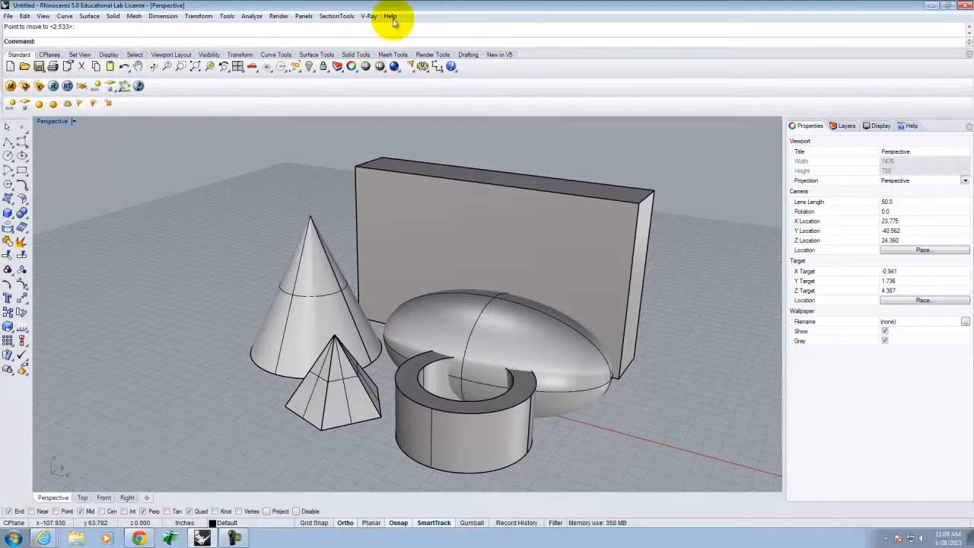
Check which render plug-in is set as the current renderer, without changing it
click(370, 17)
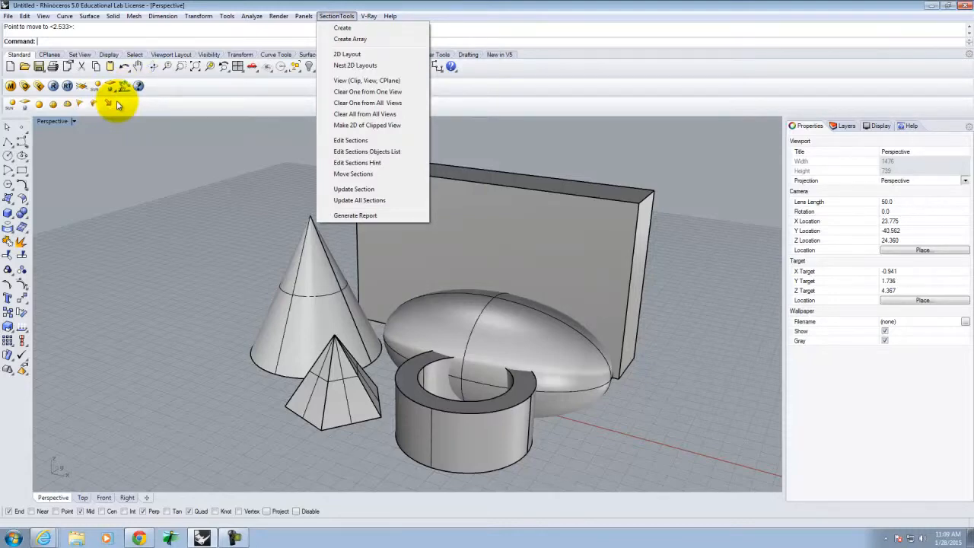
mouse_move(369, 16)
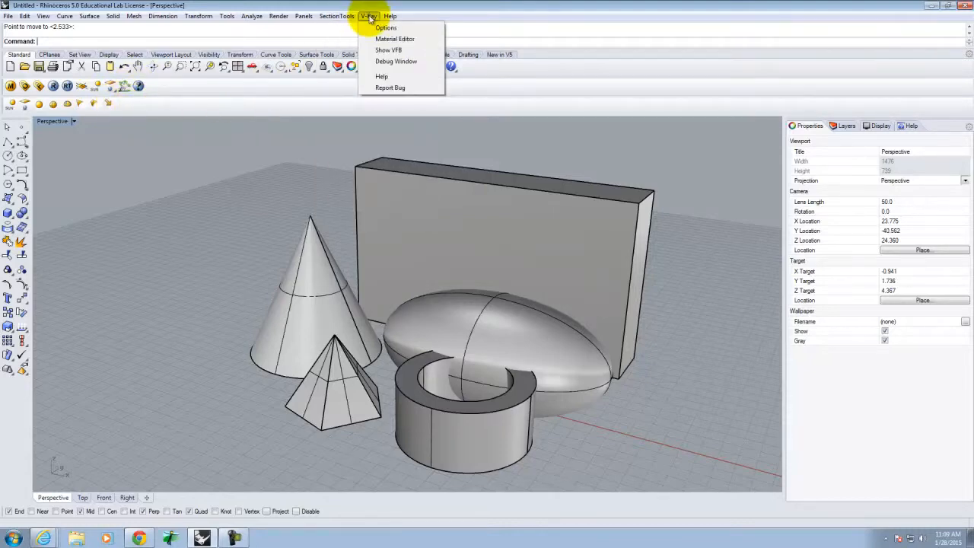
mouse_move(279, 16)
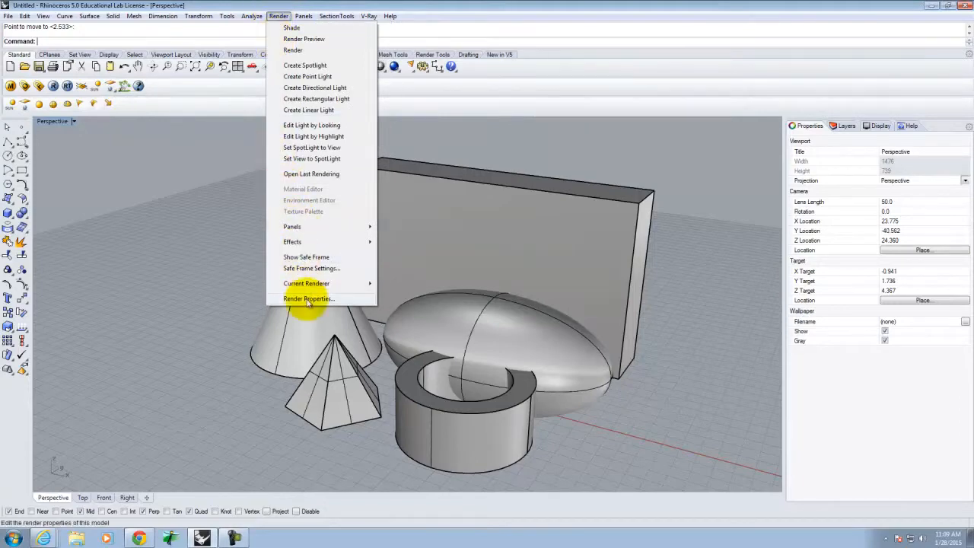
mouse_move(313, 285)
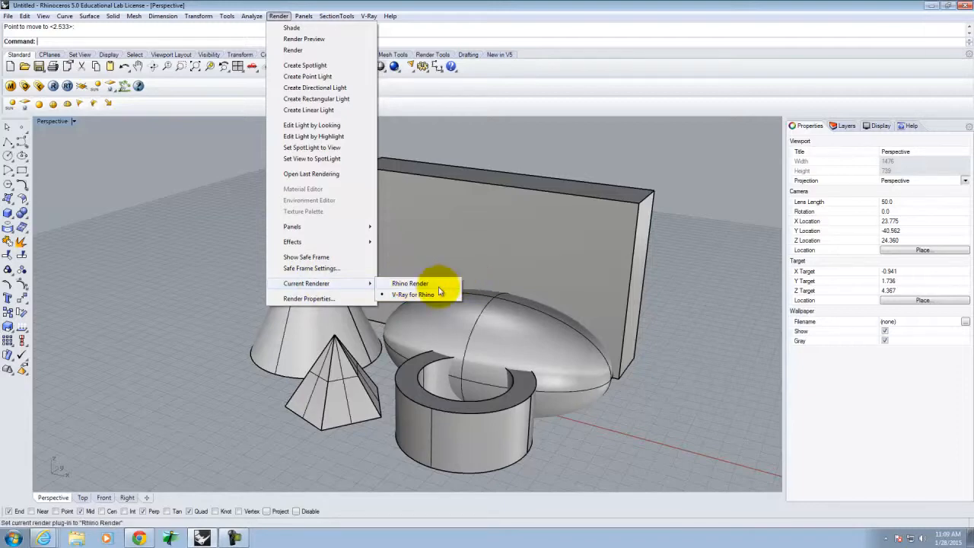
click(481, 7)
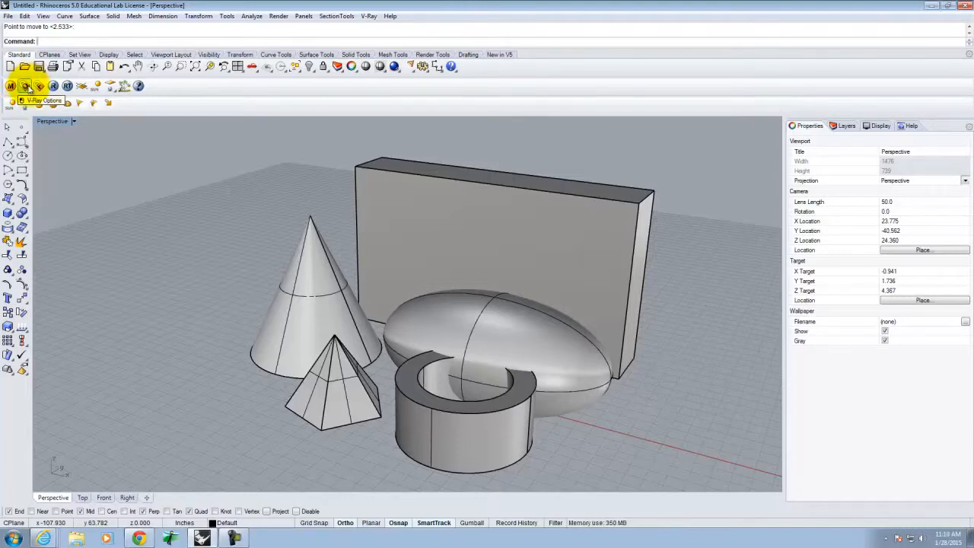
Open the V-Ray option editor and look through the Global switches, System, Camera and Environment settings
click(25, 86)
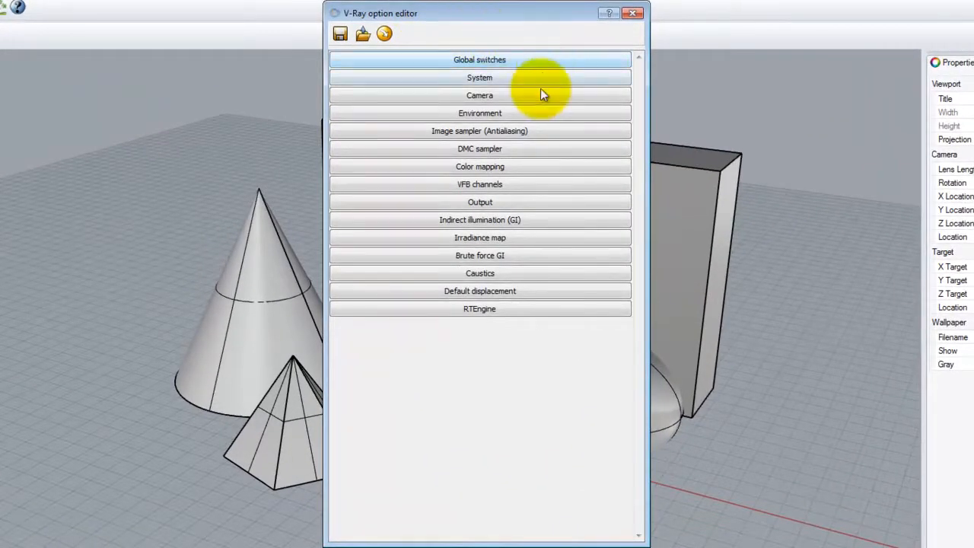
click(475, 59)
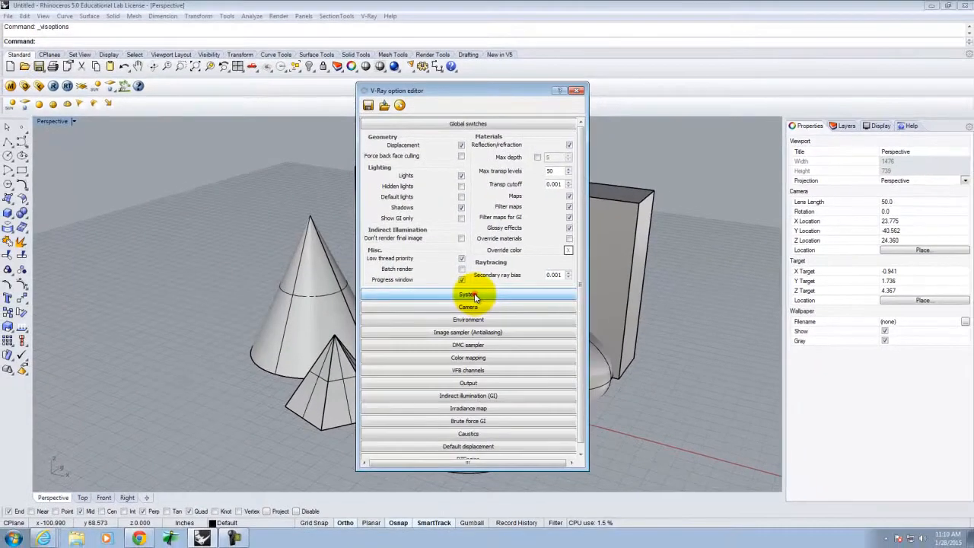
click(490, 298)
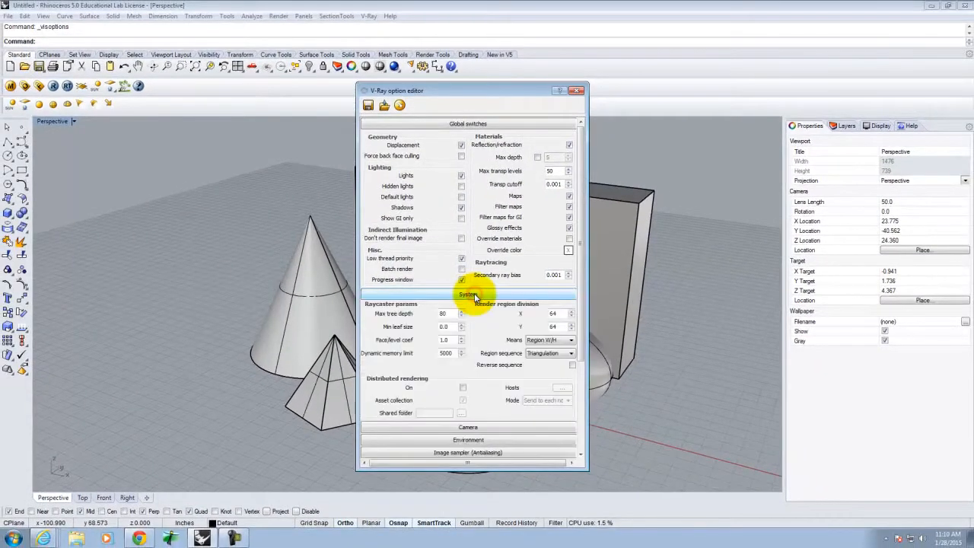
scroll(478, 275, down, 4)
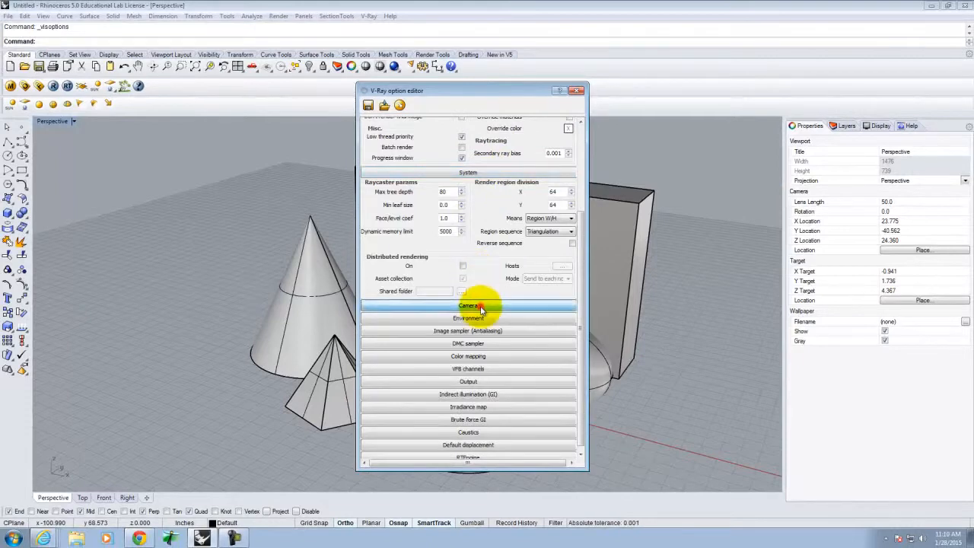
click(467, 304)
scroll(481, 327, down, 10)
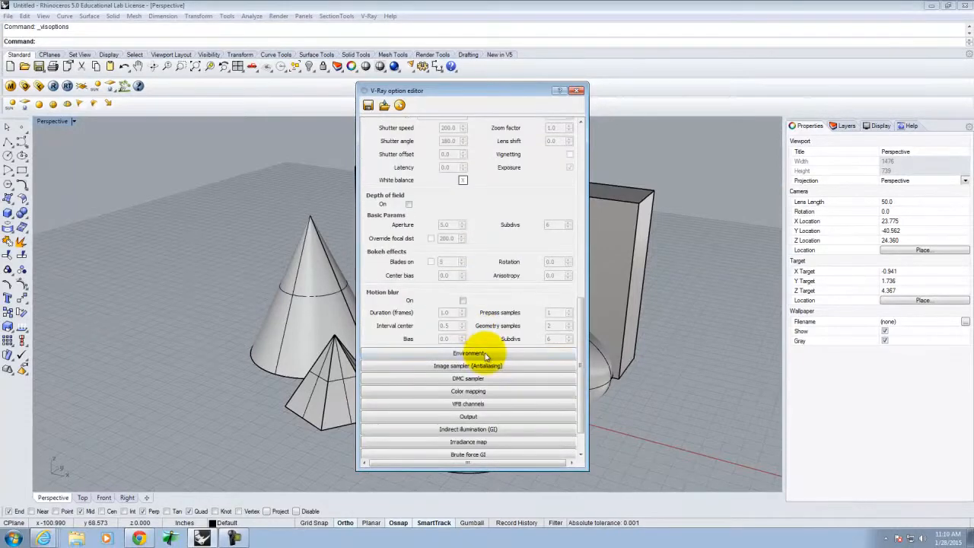
click(484, 352)
scroll(493, 335, up, 7)
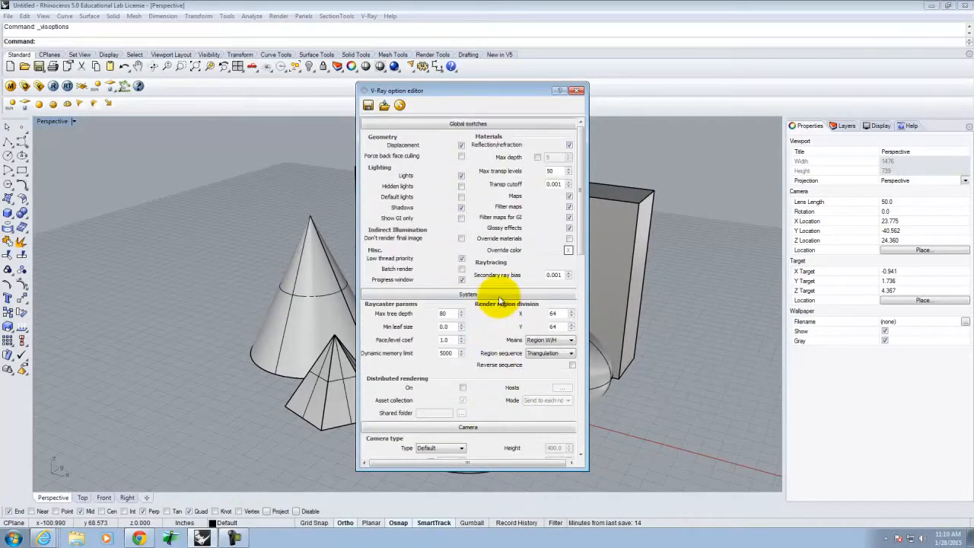
scroll(492, 295, down, 10)
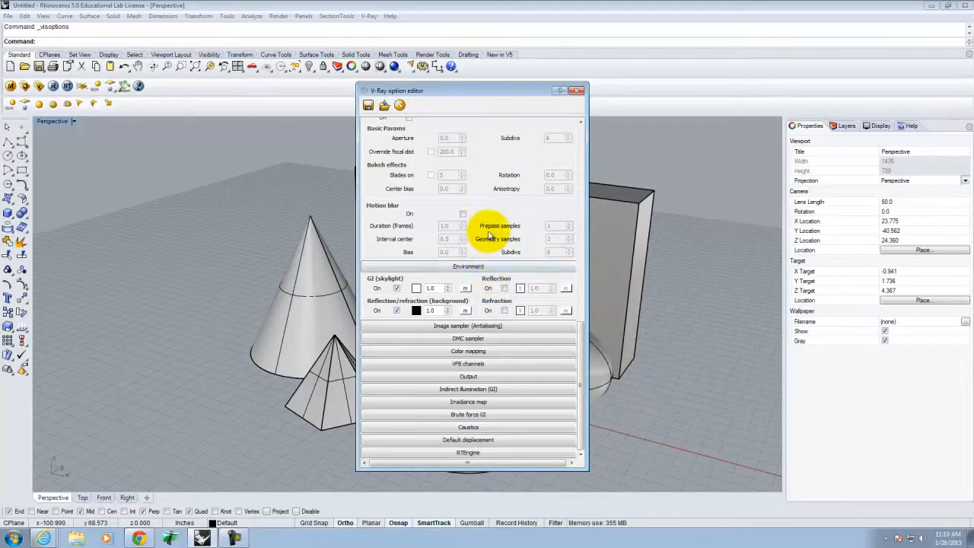
scroll(490, 236, up, 10)
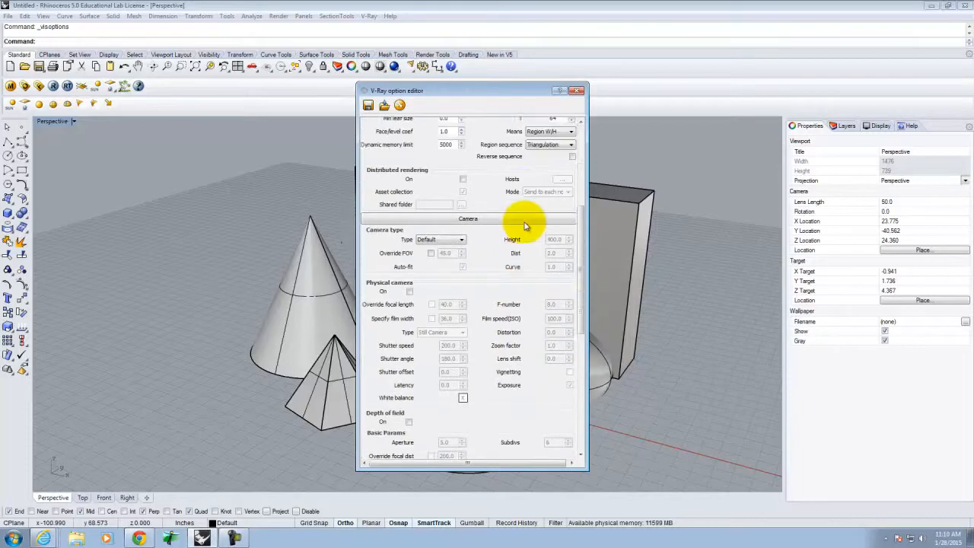
Collapse all the expanded sections of the V-Ray option editor, including Camera, System and Global switches
click(523, 247)
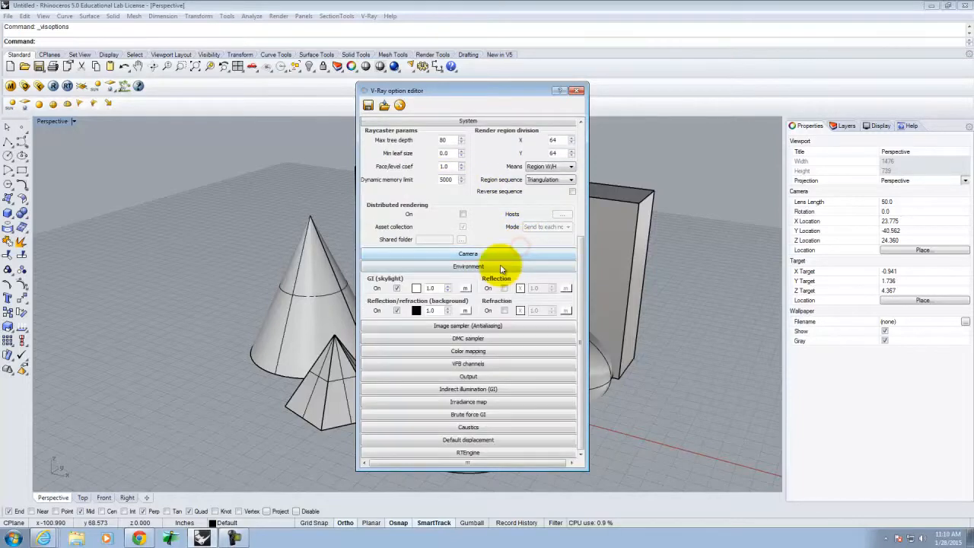
scroll(506, 266, up, 3)
click(495, 168)
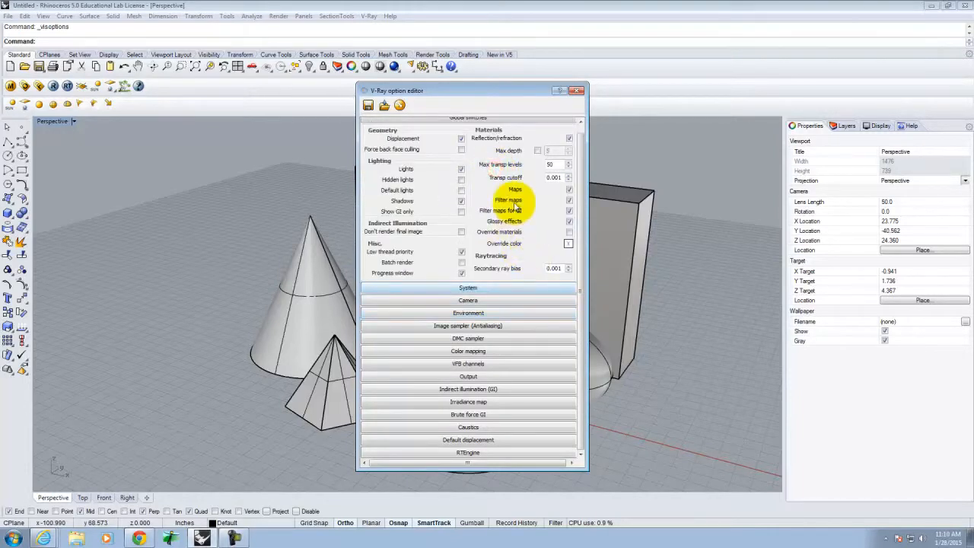
scroll(503, 161, up, 1)
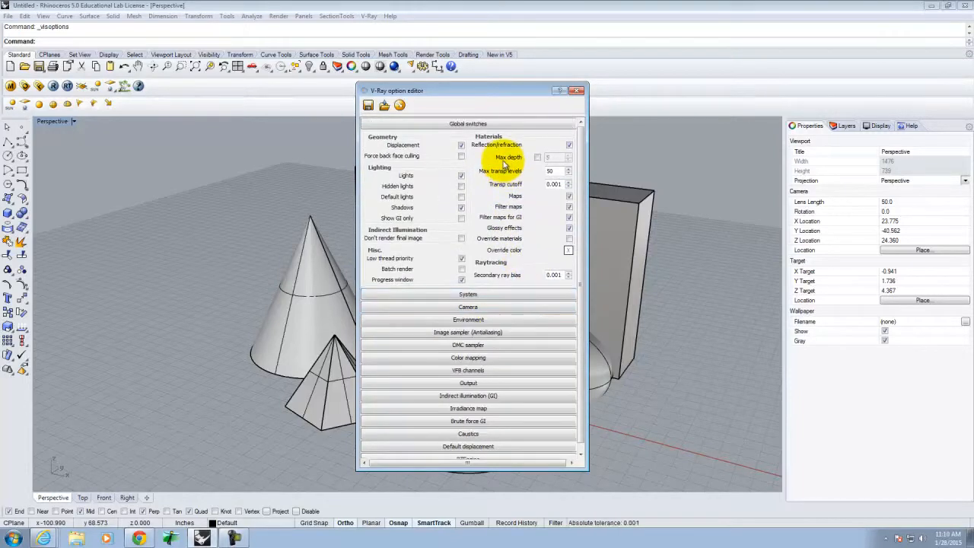
click(502, 123)
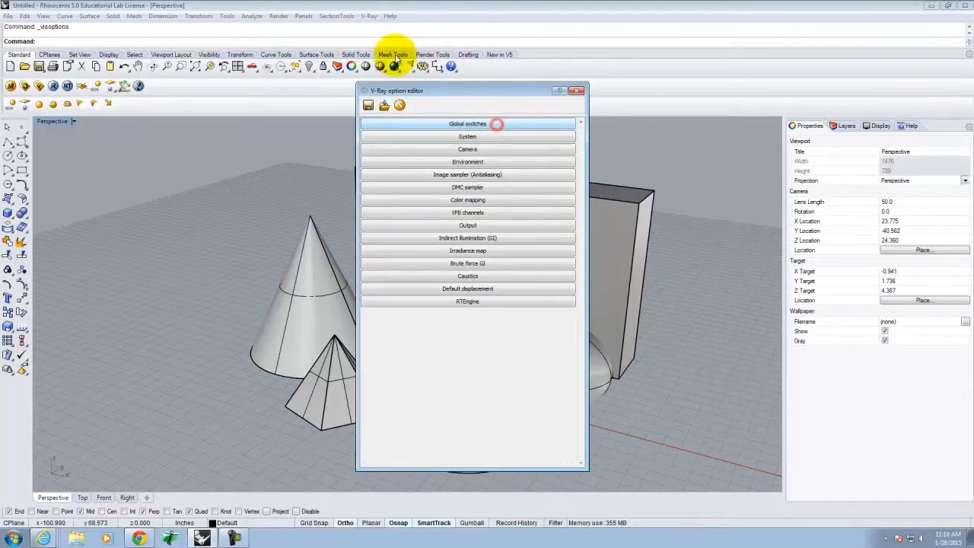
Switch to Chrome and consult the V-Ray 8.1 [basic options] tutorial and the Part 1 instructions of Exercise 205
click(138, 539)
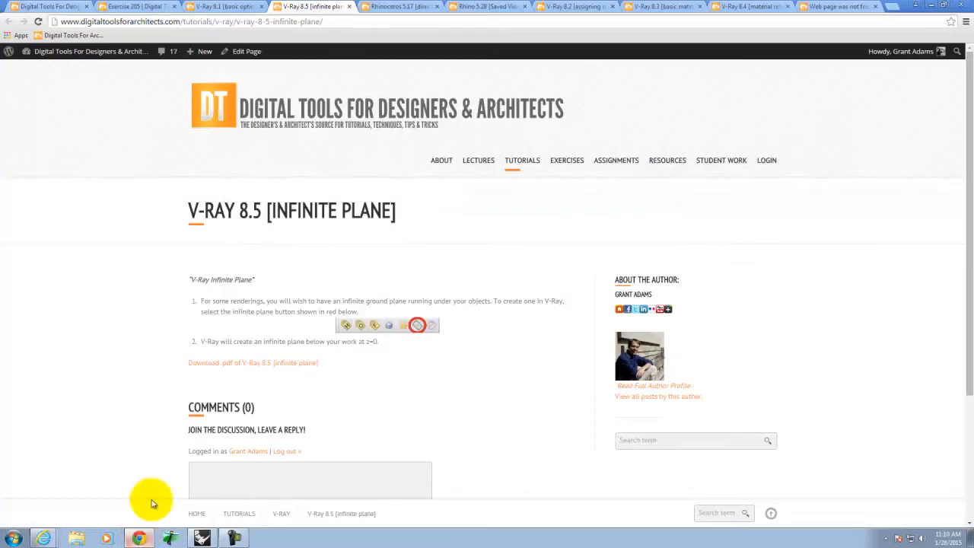
click(206, 6)
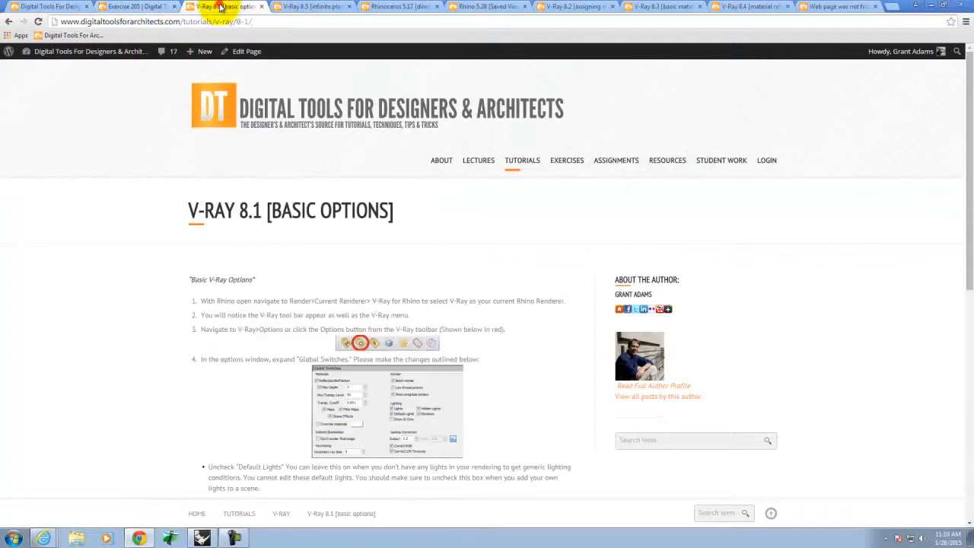
mouse_move(522, 160)
mouse_move(542, 349)
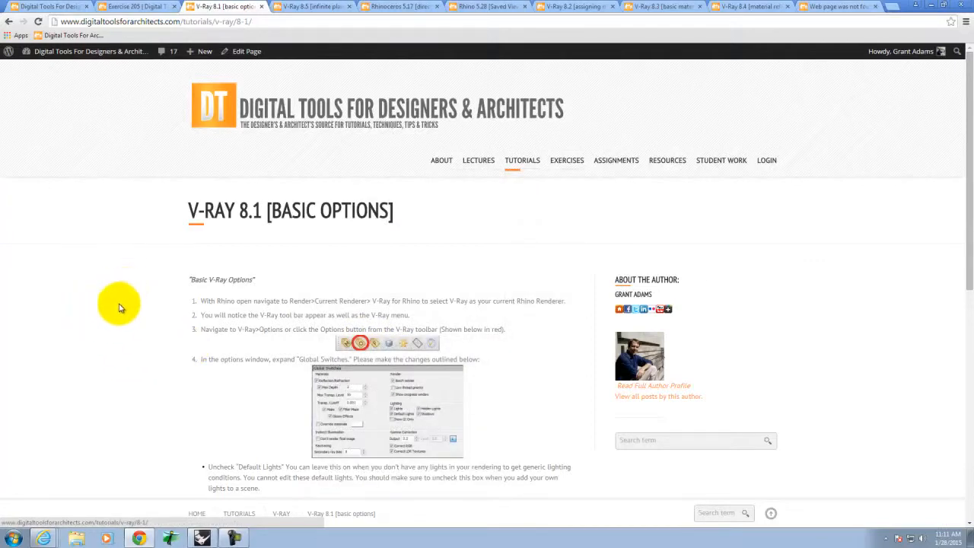
click(139, 7)
scroll(308, 251, up, 2)
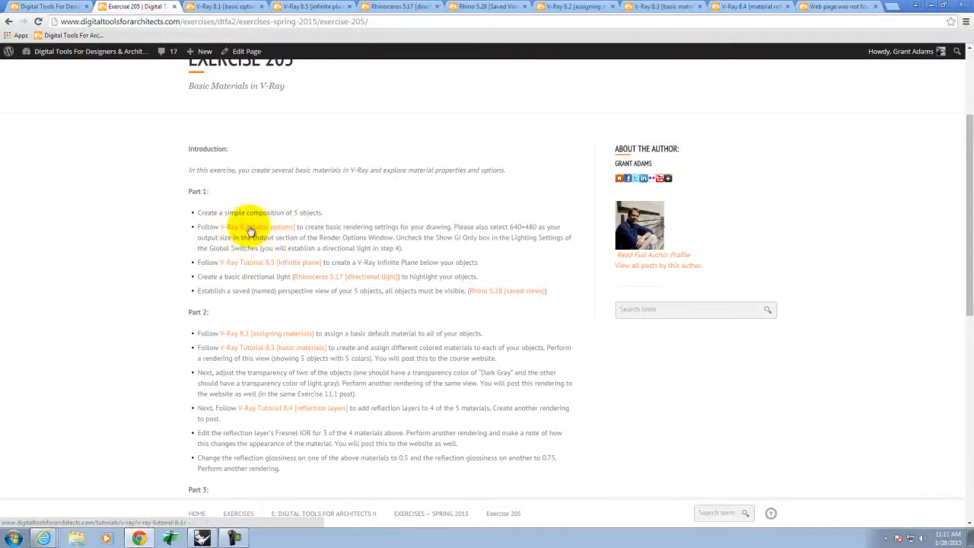
Return to the V-Ray 8.1 [basic options] tutorial and open its Global Switches reference image at full size
click(221, 6)
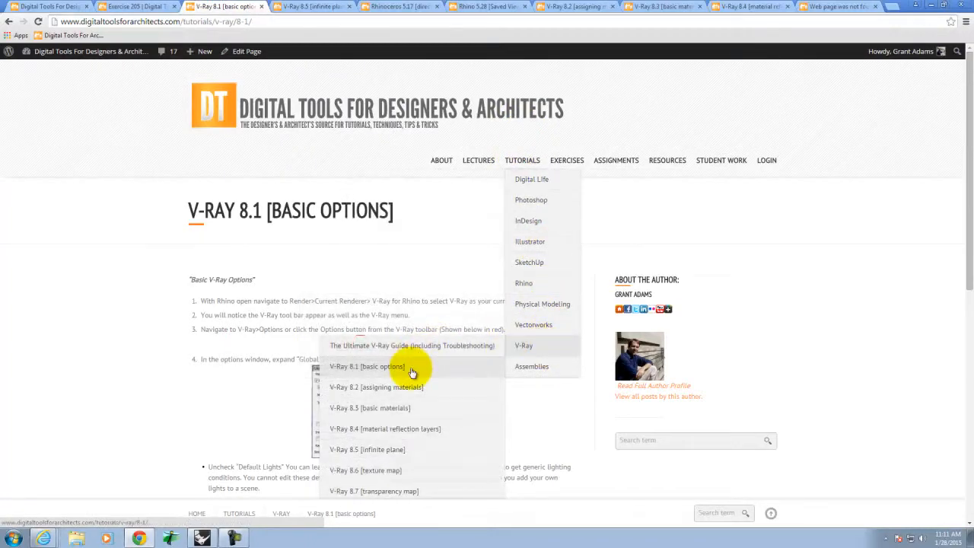
click(100, 315)
scroll(391, 293, down, 2)
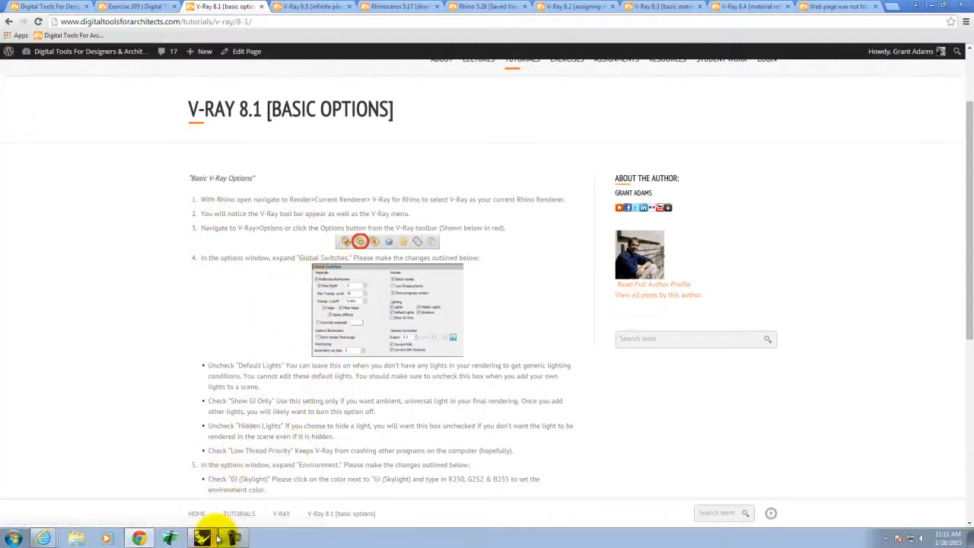
click(392, 288)
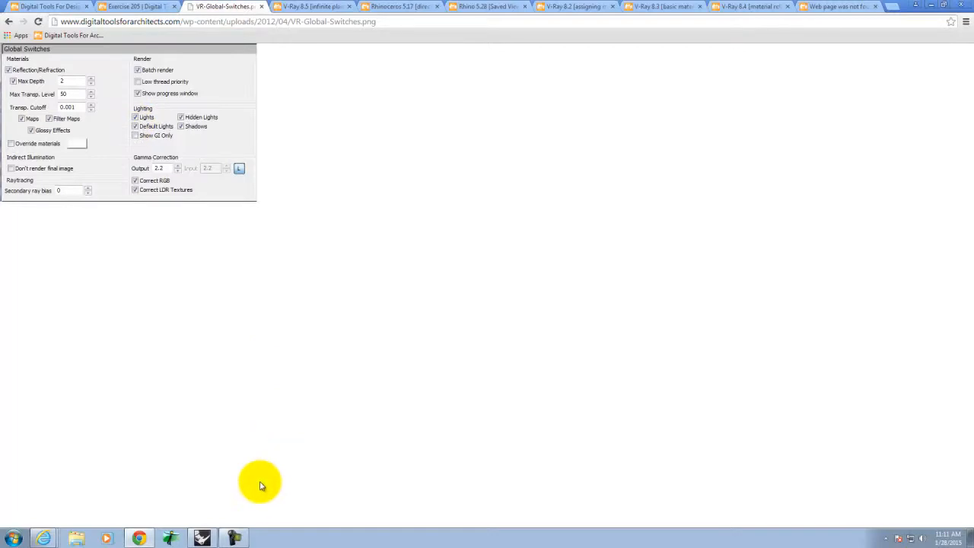
Switch back to Rhinoceros and reduce its window so the browser's Global Switches image shows beside the V-Ray option editor
click(200, 535)
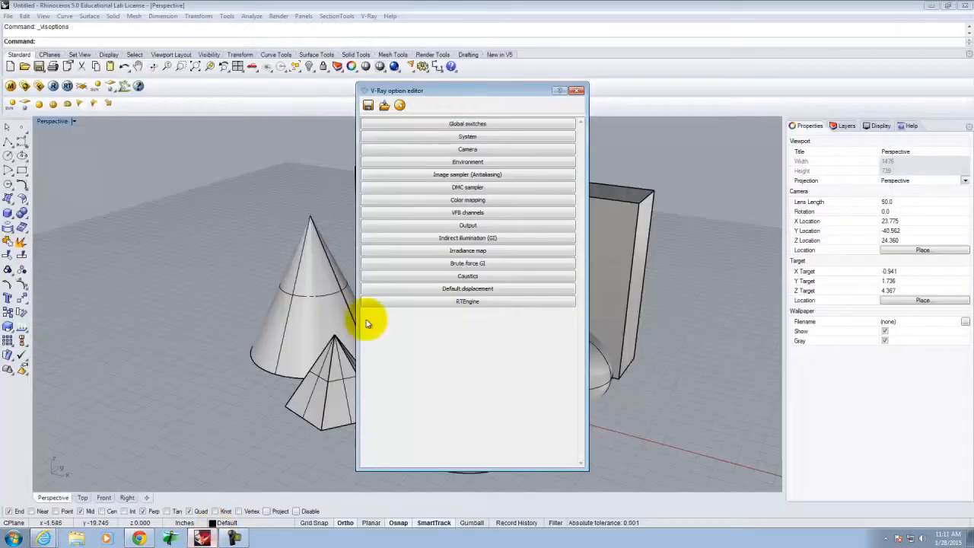
click(949, 7)
click(950, 7)
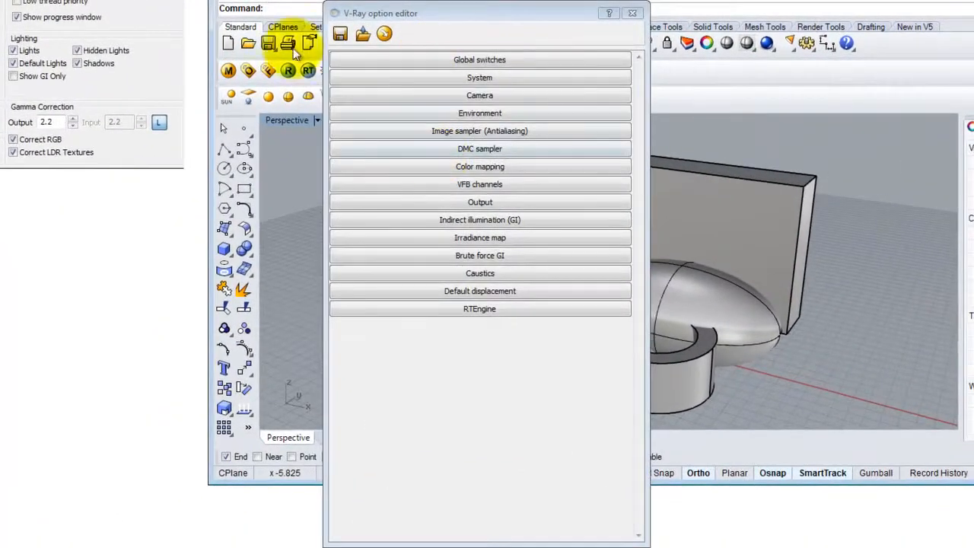
Expand the Global switches settings and compare them with the tutorial's reference image
click(502, 59)
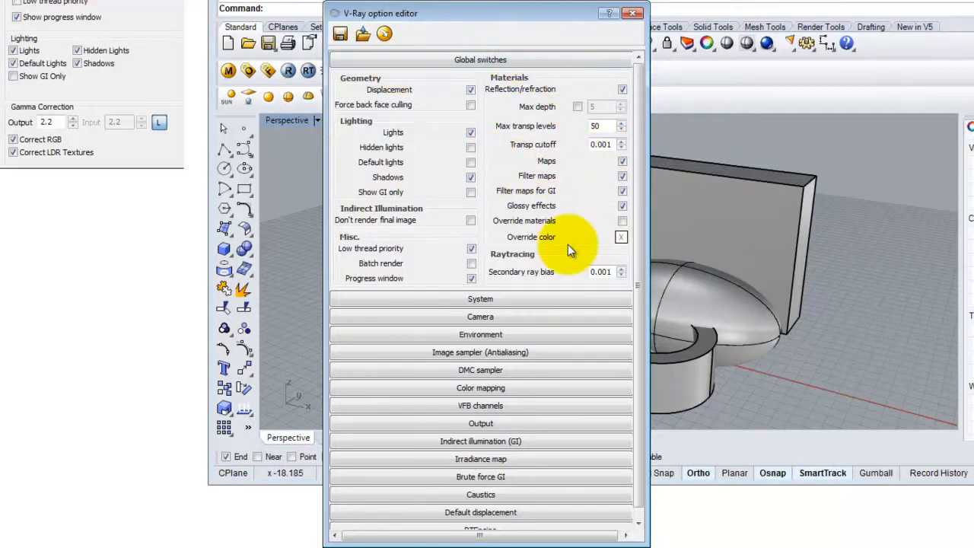
click(525, 298)
click(507, 298)
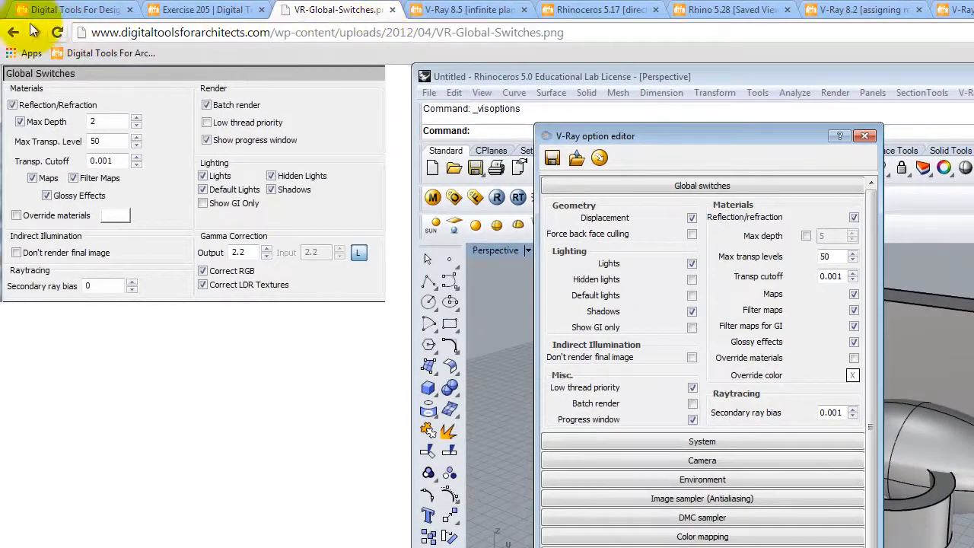
click(13, 32)
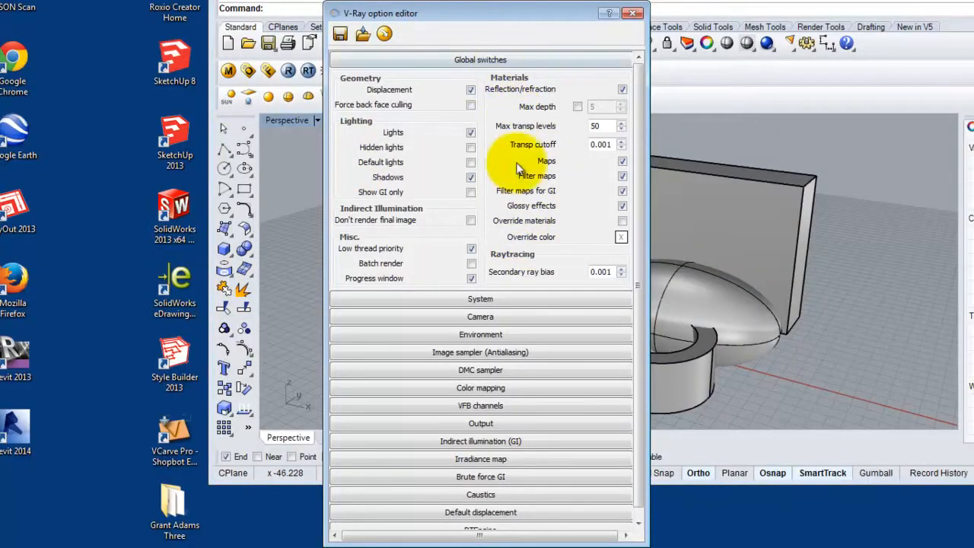
Collapse the Global switches settings and set the V-Ray render output size to 640x480
click(527, 60)
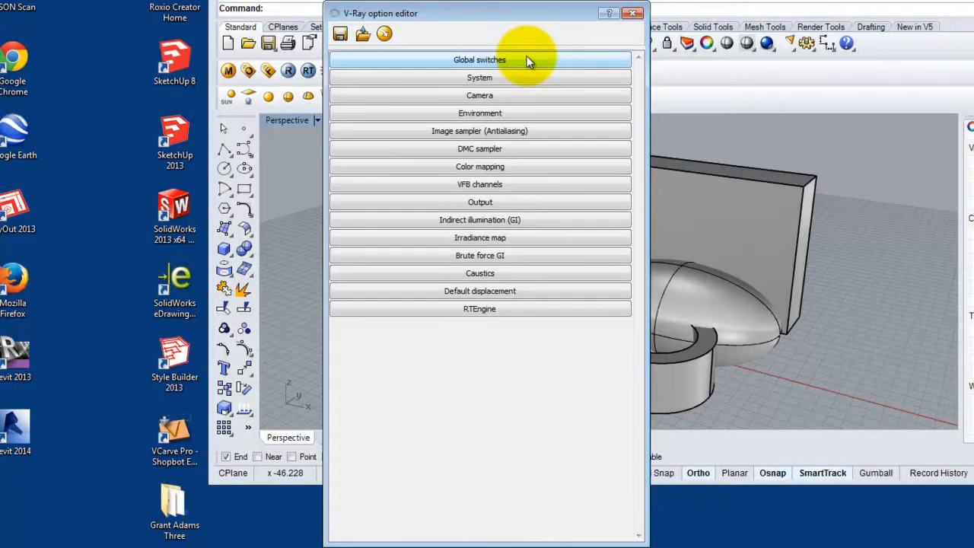
click(496, 203)
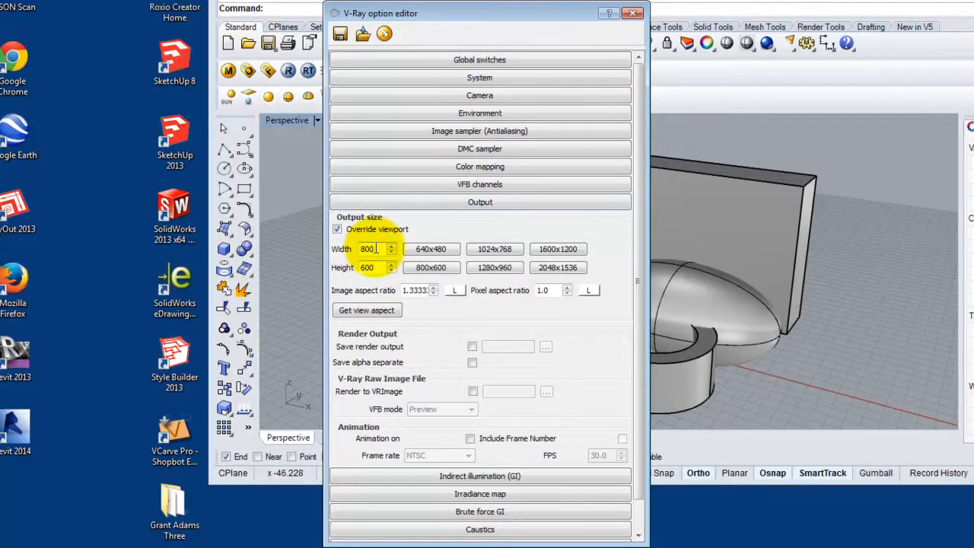
click(445, 248)
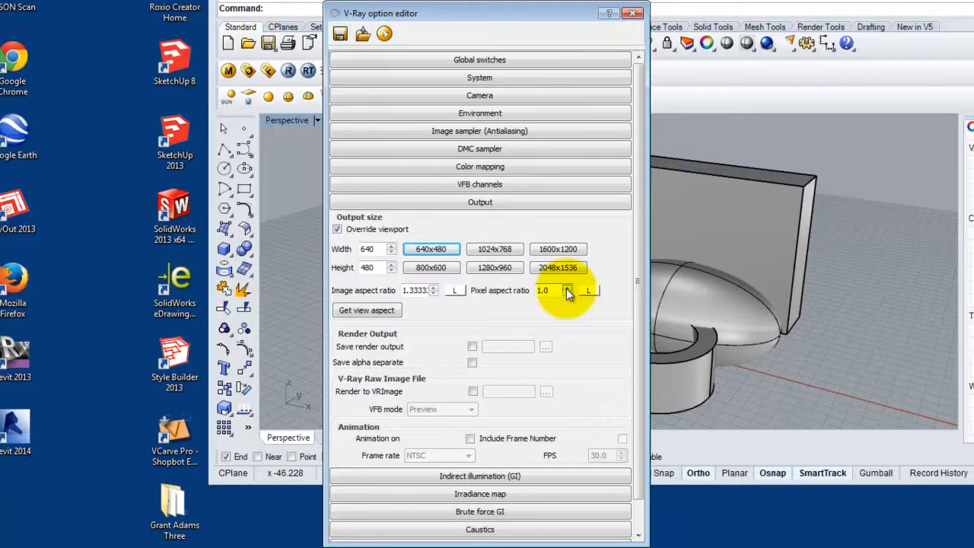
Set the V-Ray render output size to 1024x768 and return to a maximized Rhinoceros window
click(487, 245)
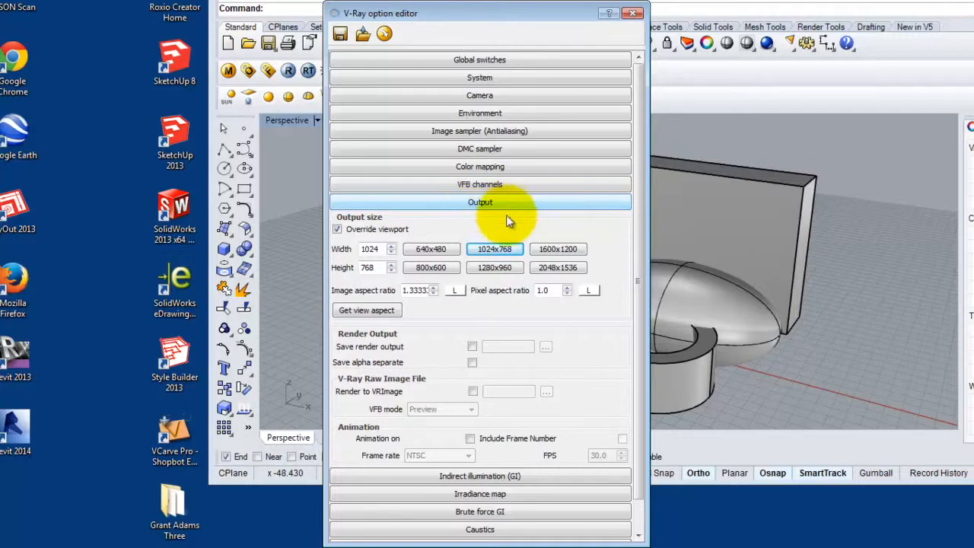
click(630, 14)
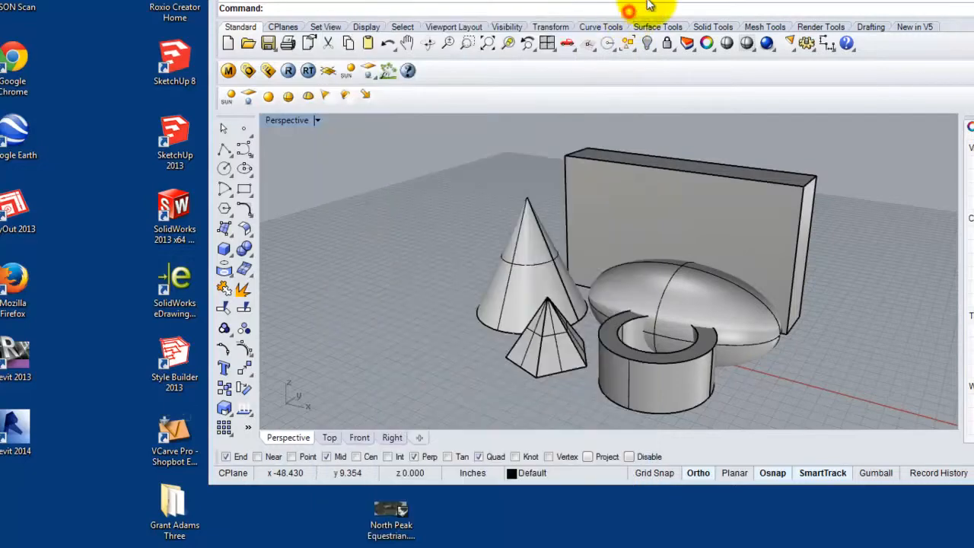
click(392, 71)
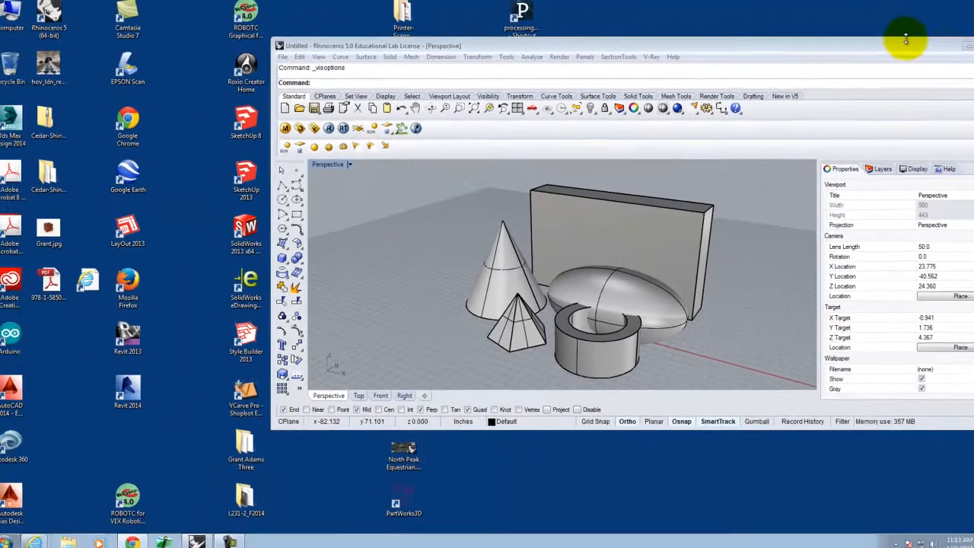
click(879, 51)
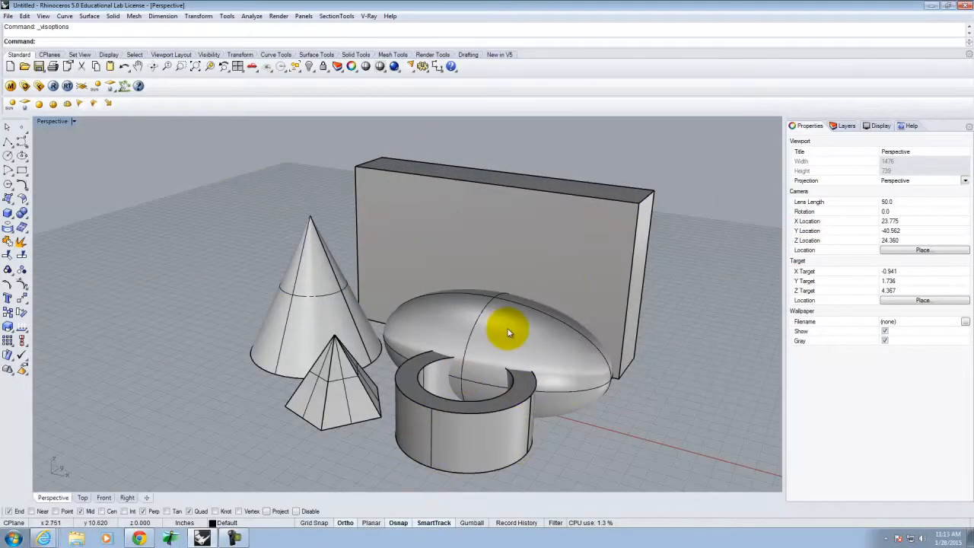
Render a V-Ray test image of the five solids and close the render windows
click(53, 87)
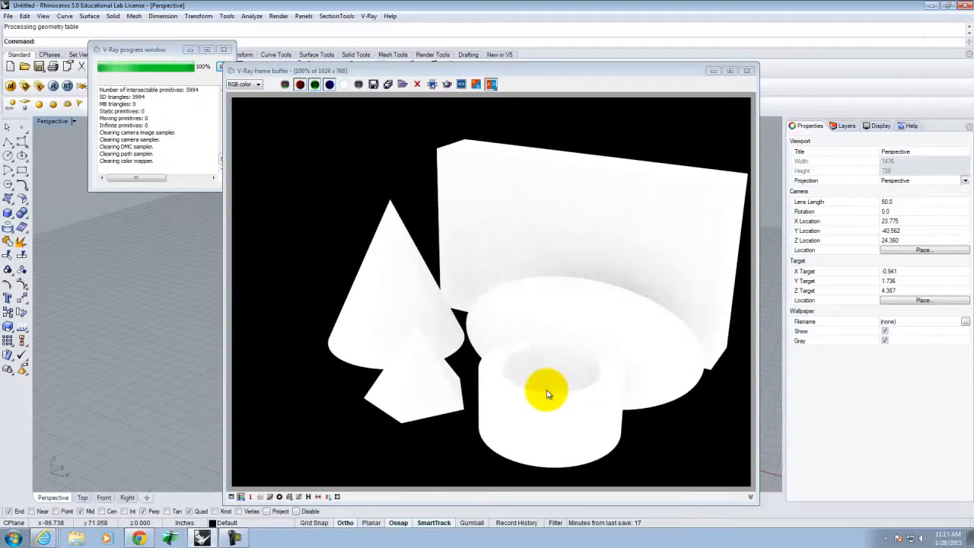
click(746, 70)
drag(194, 53, 316, 107)
click(385, 109)
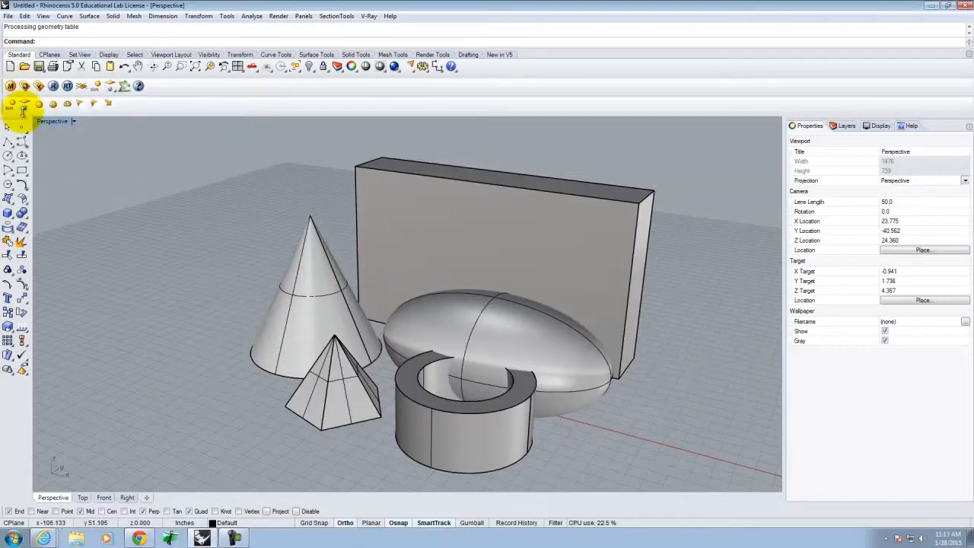
Add a V-Ray infinite plane as the ground and test-render the scene with it
click(82, 89)
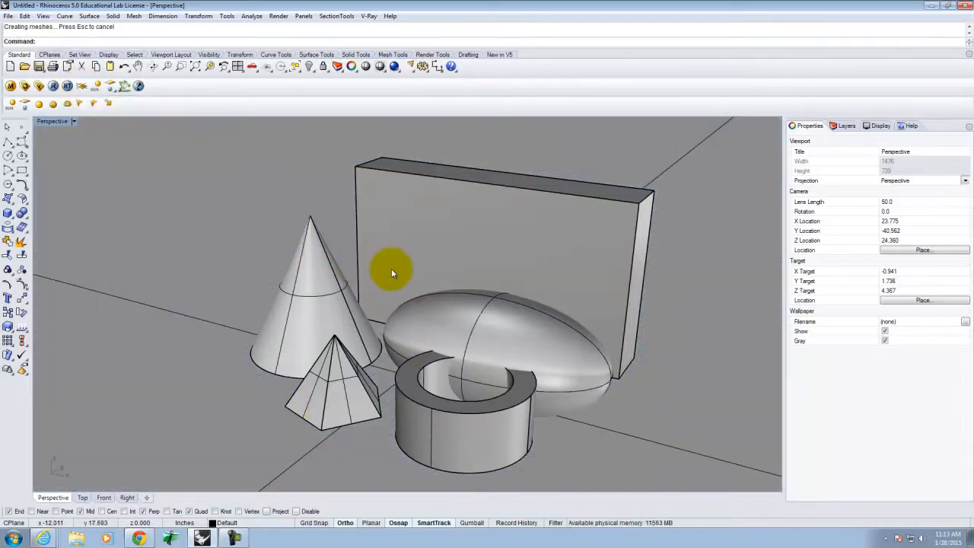
click(53, 86)
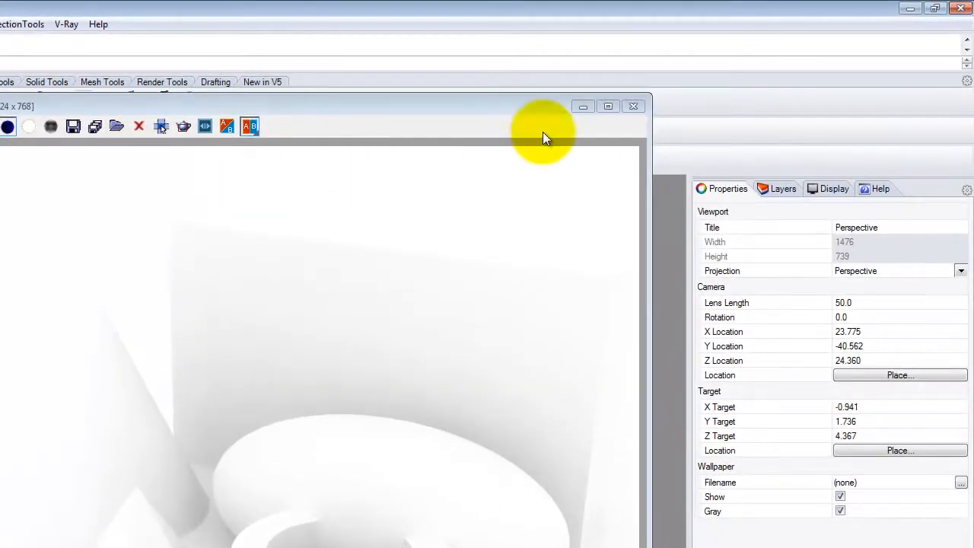
click(632, 106)
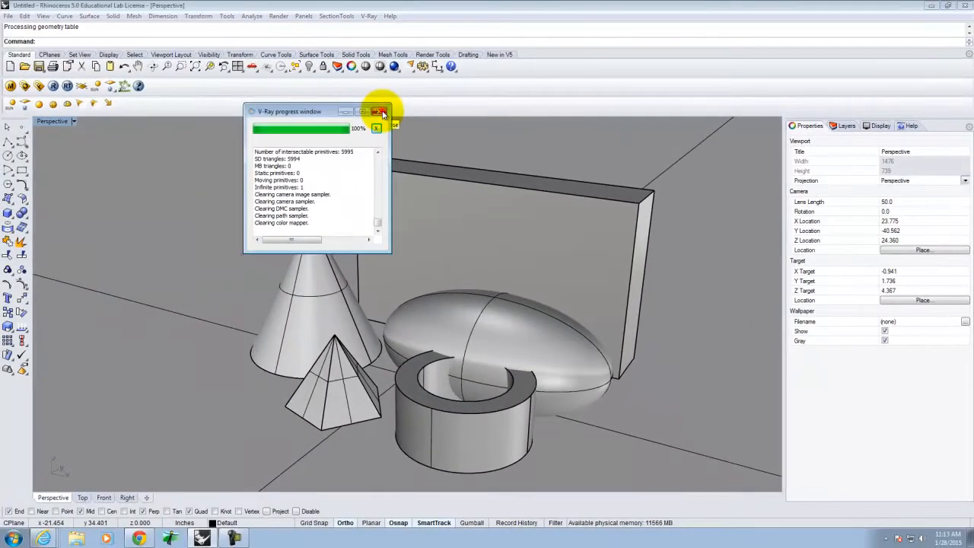
click(86, 165)
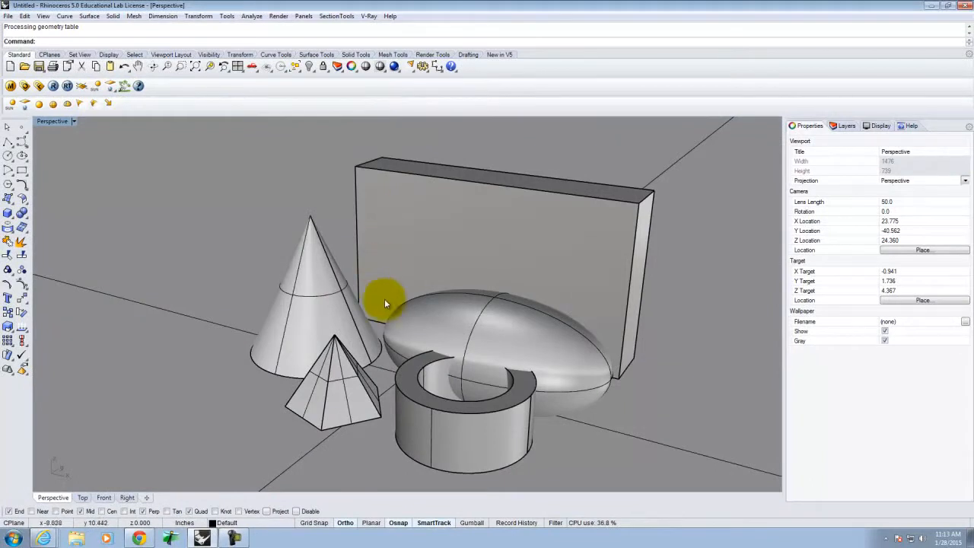
Draw a cube-like guide box on the ground beside the ellipsoid and the tube, with one base corner on the X axis
scroll(237, 315, down, 4)
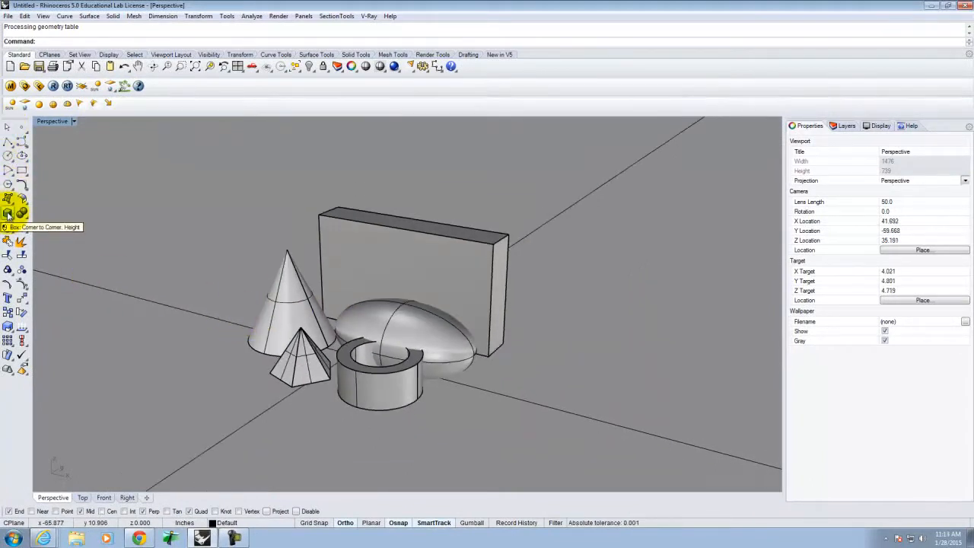
click(8, 214)
click(491, 394)
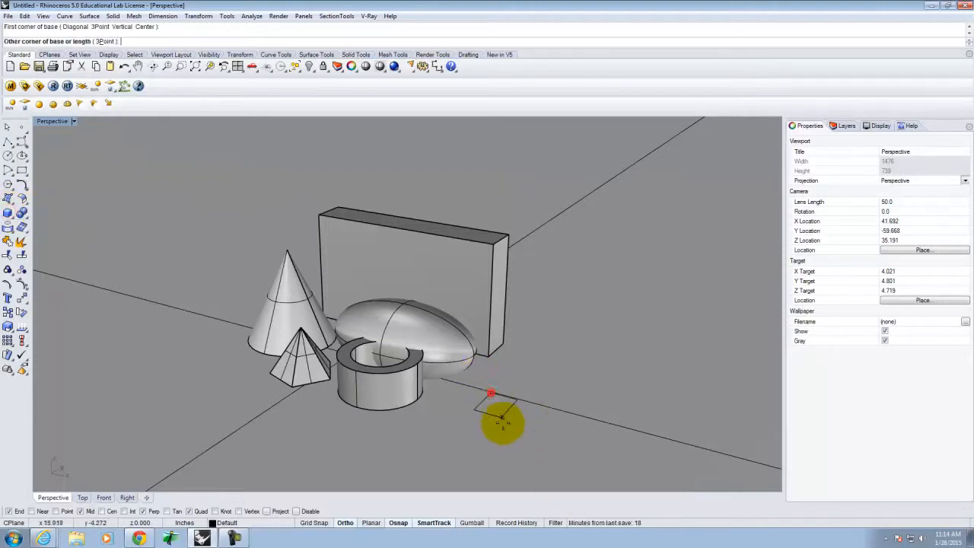
click(511, 432)
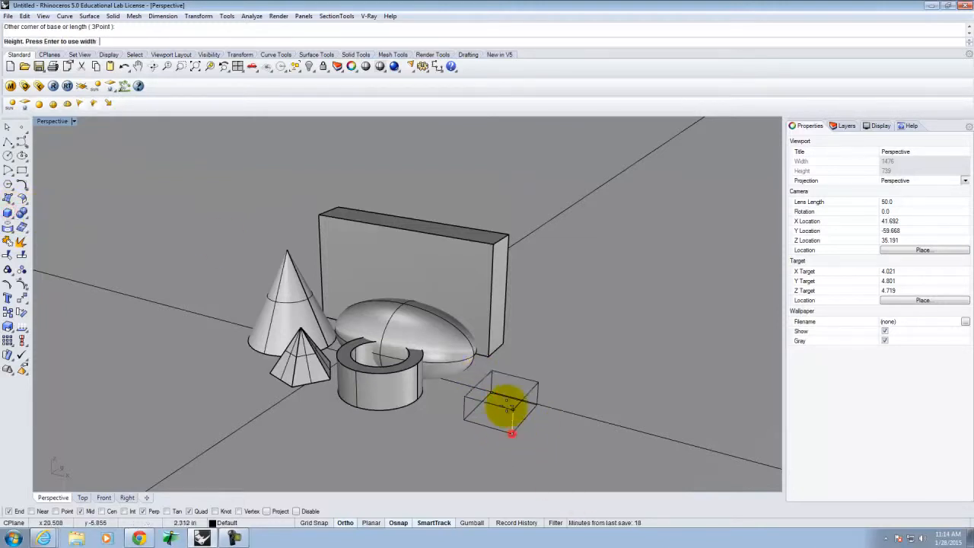
click(513, 380)
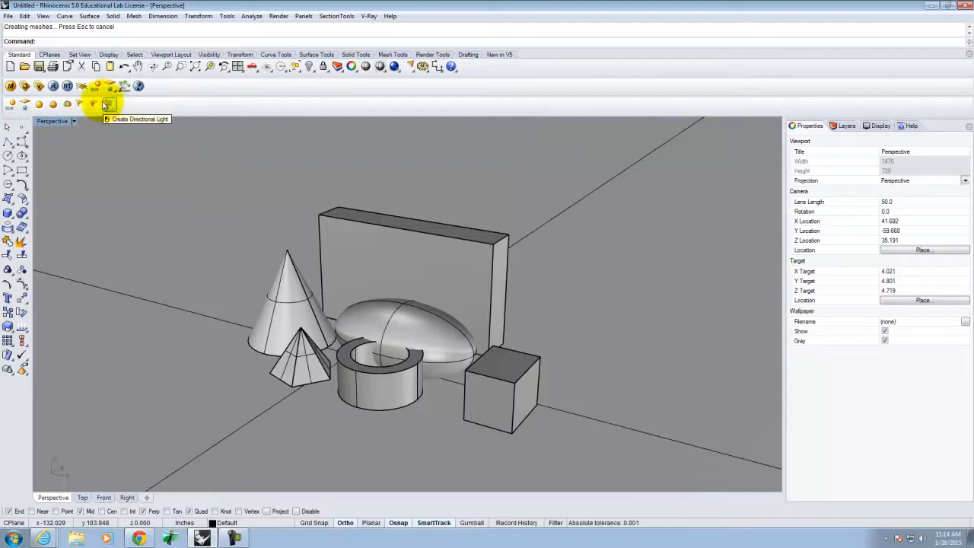
Create a directional light from a top corner of the guide box to the diagonally opposite base corner, and delete the box
click(111, 108)
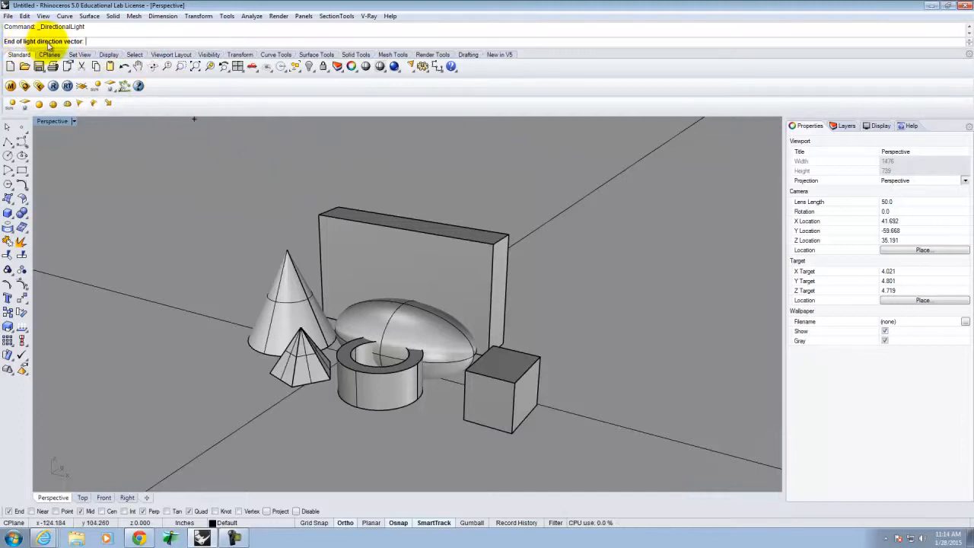
click(537, 404)
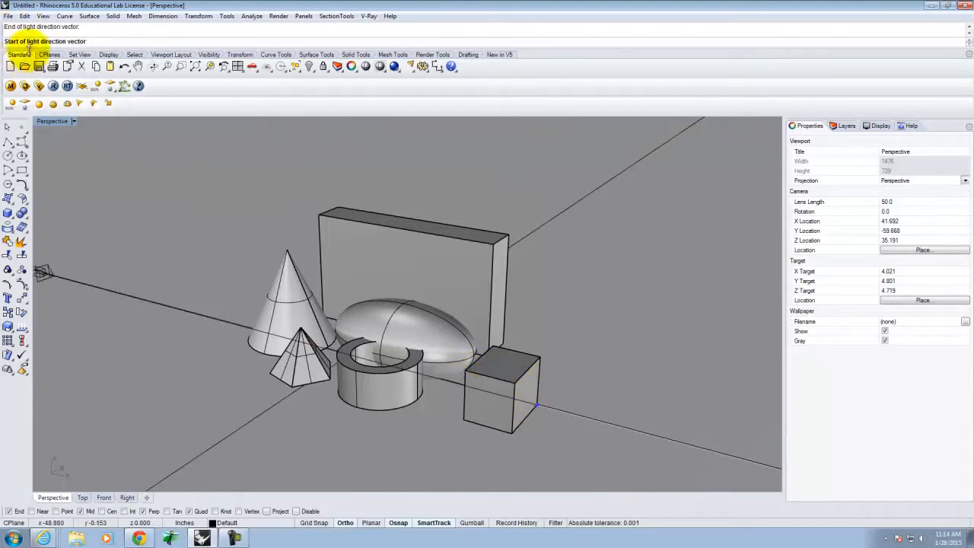
click(465, 369)
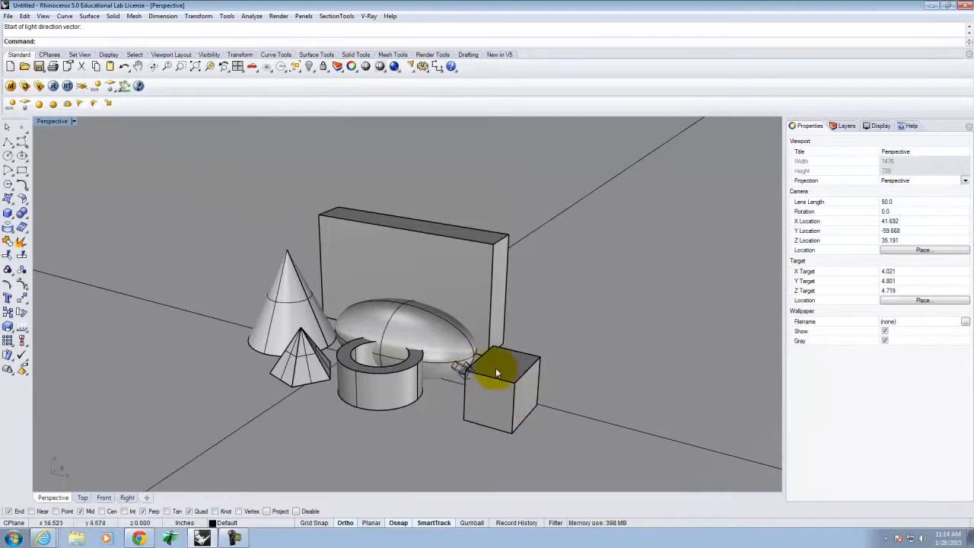
click(501, 377)
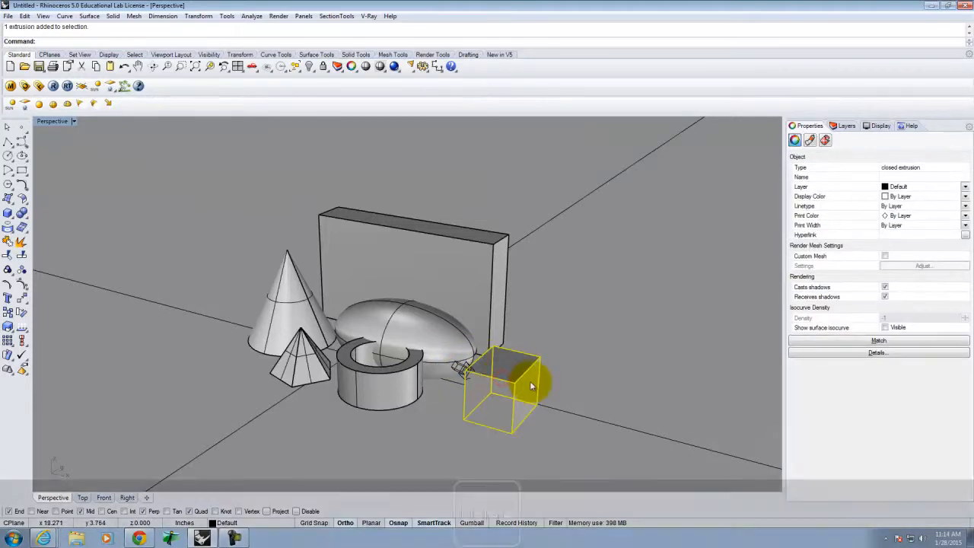
key(Delete)
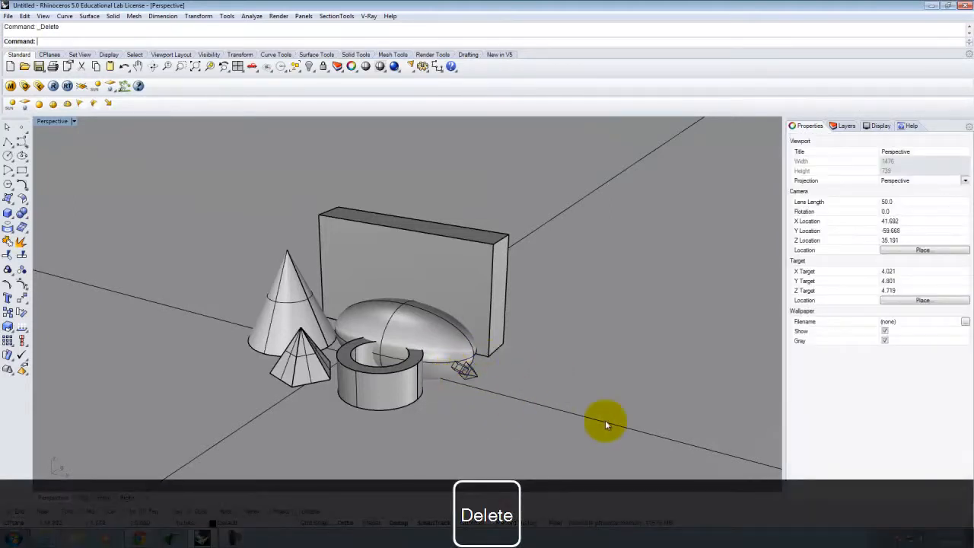
Test-render the scene with the directional light from a higher viewpoint and close the render windows
right_drag(531, 398, 512, 425)
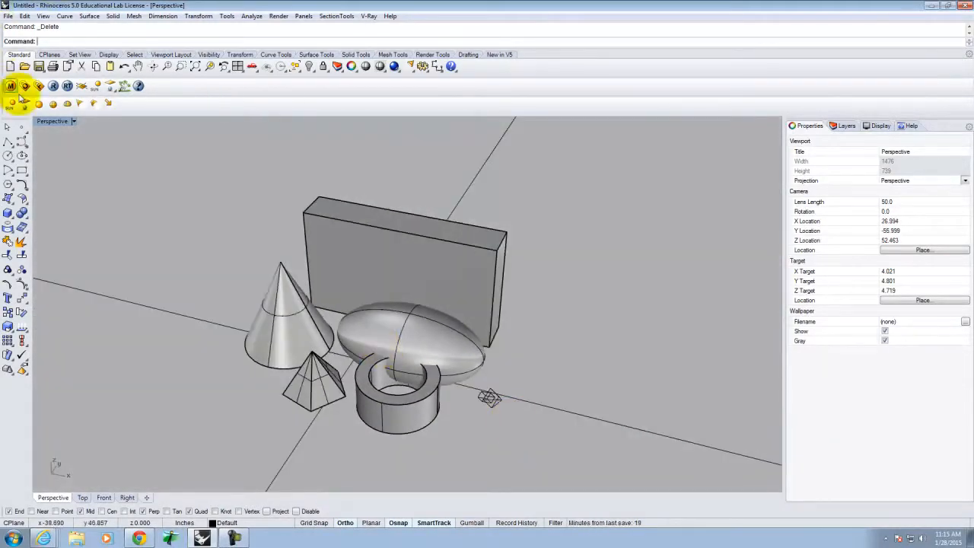
click(53, 85)
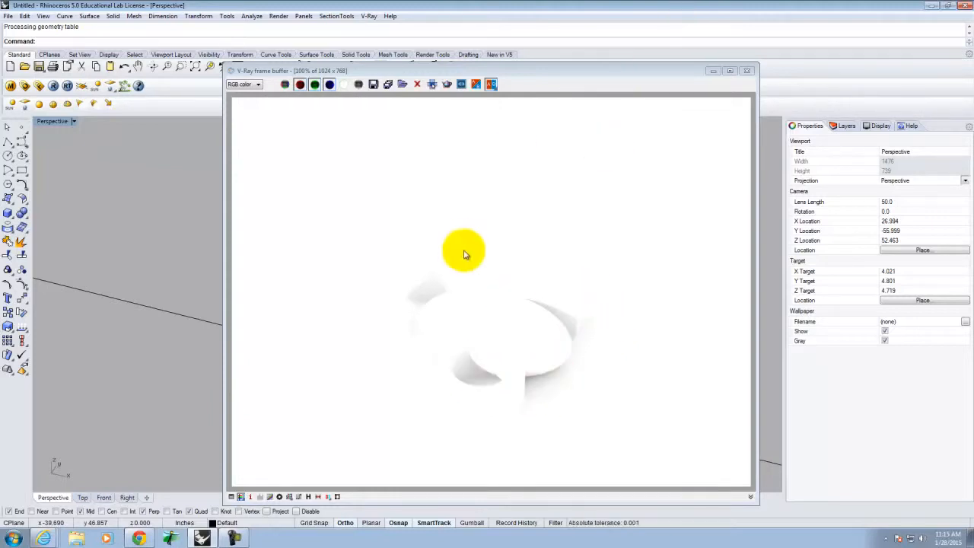
click(747, 70)
right_drag(495, 393, 472, 375)
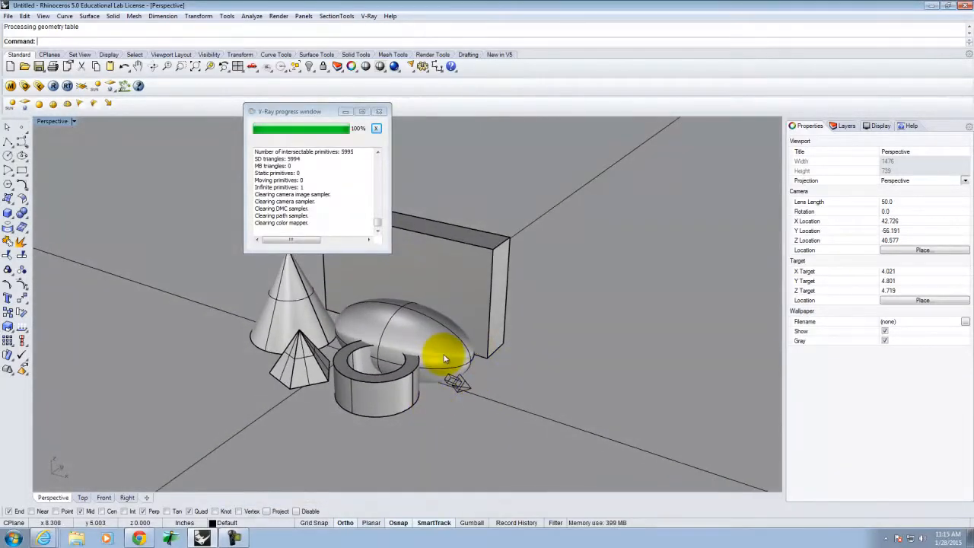
click(378, 111)
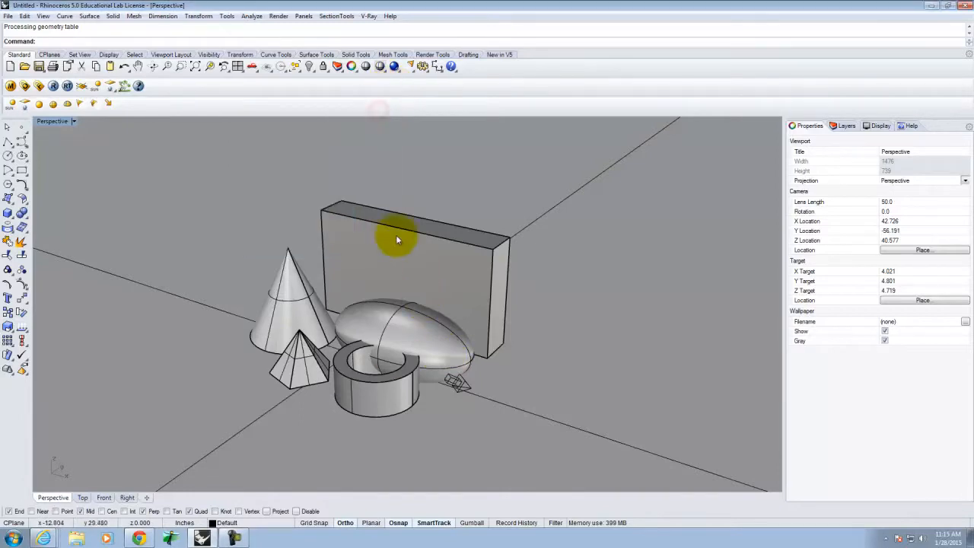
Frame the five solids closely in the Perspective viewport as a composition for rendering
scroll(239, 279, up, 2)
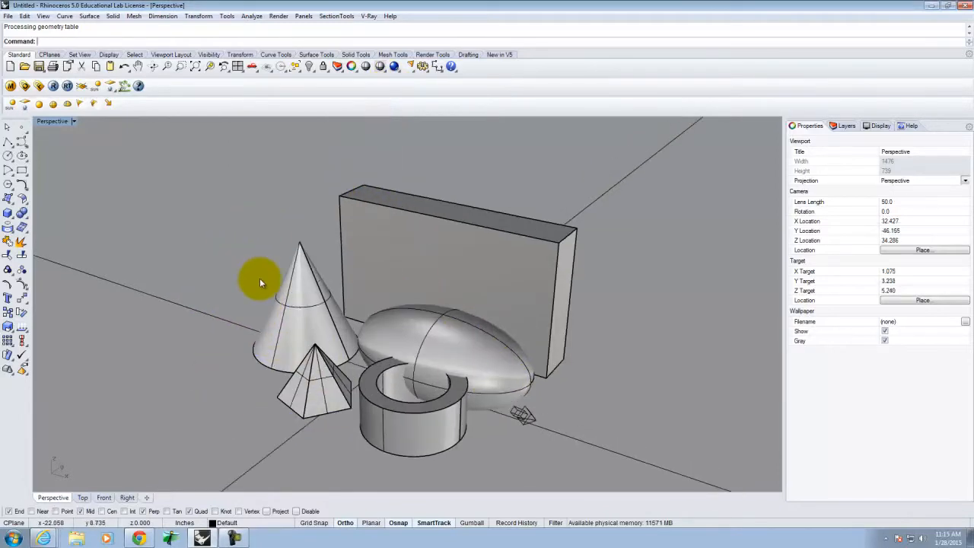
mouse_move(351, 419)
right_down()
mouse_move(365, 415)
mouse_move(325, 411)
mouse_move(333, 414)
right_up()
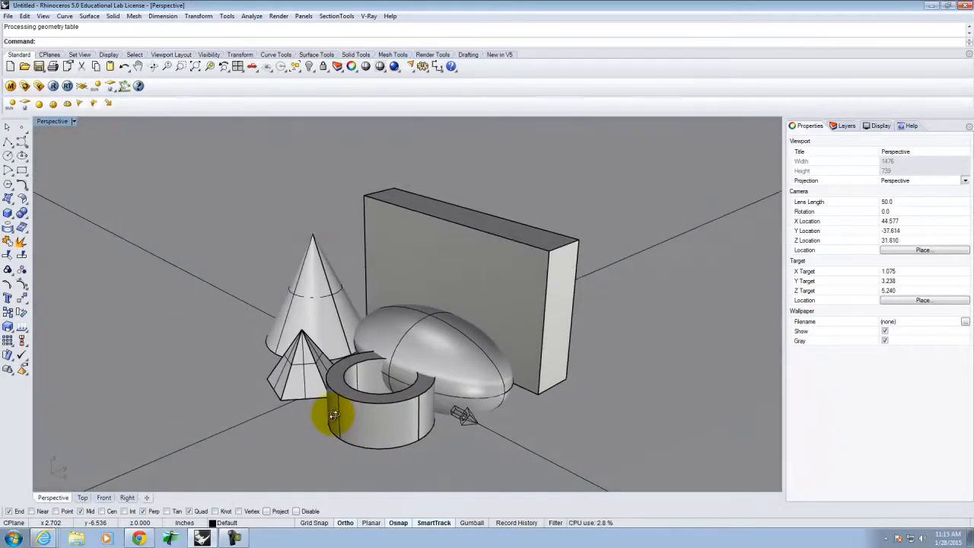
scroll(258, 409, up, 2)
right_drag(445, 350, 447, 360)
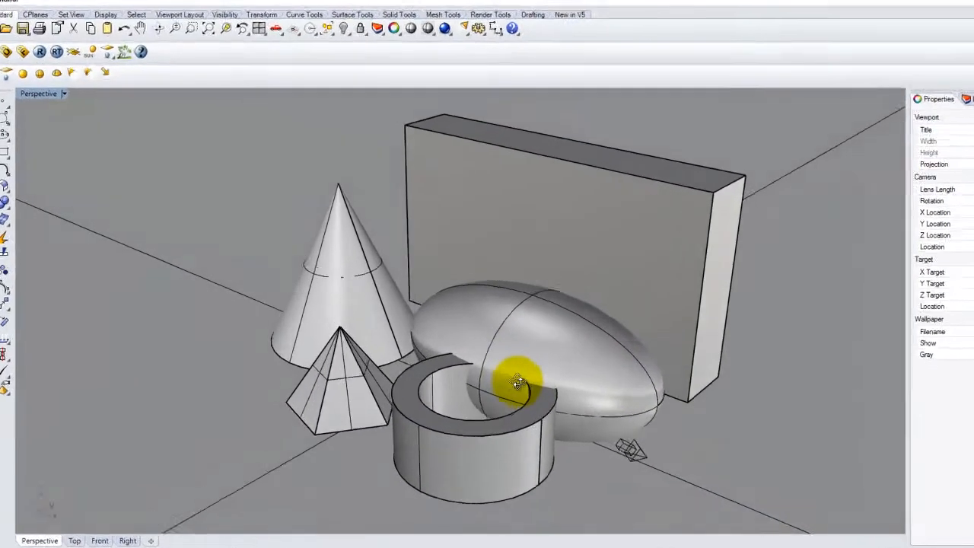
scroll(641, 428, up, 2)
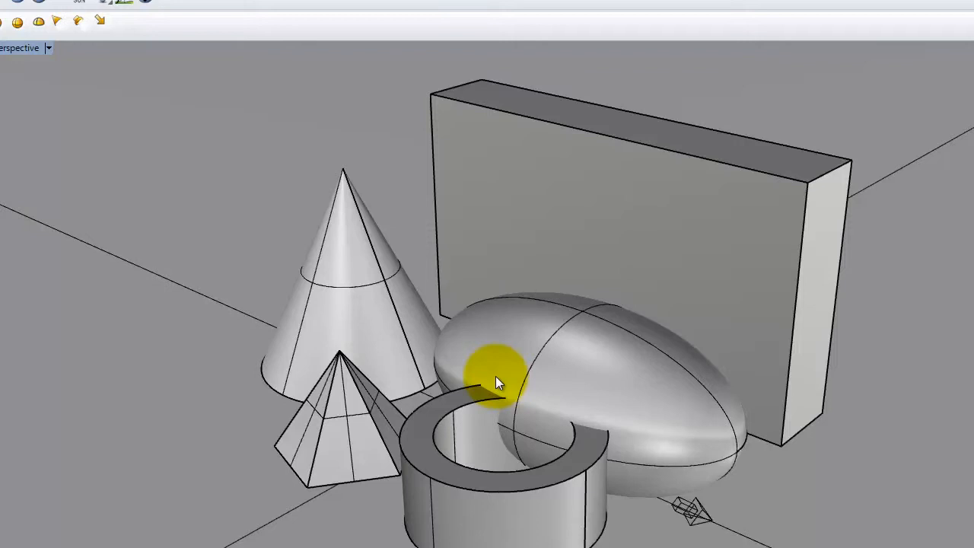
Save the current viewport as a named view called Render01 and close the named views manager
click(48, 49)
mouse_move(59, 304)
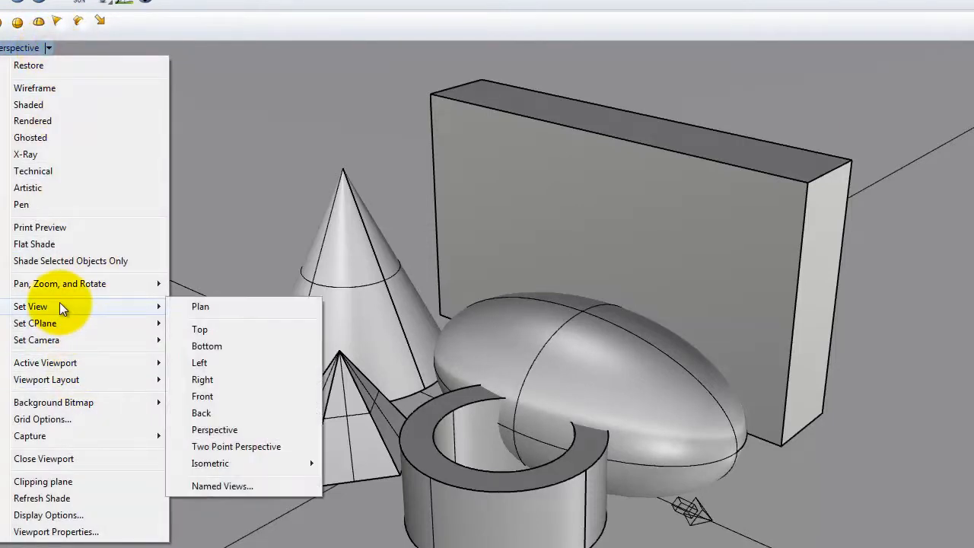
click(207, 484)
drag(355, 183, 397, 129)
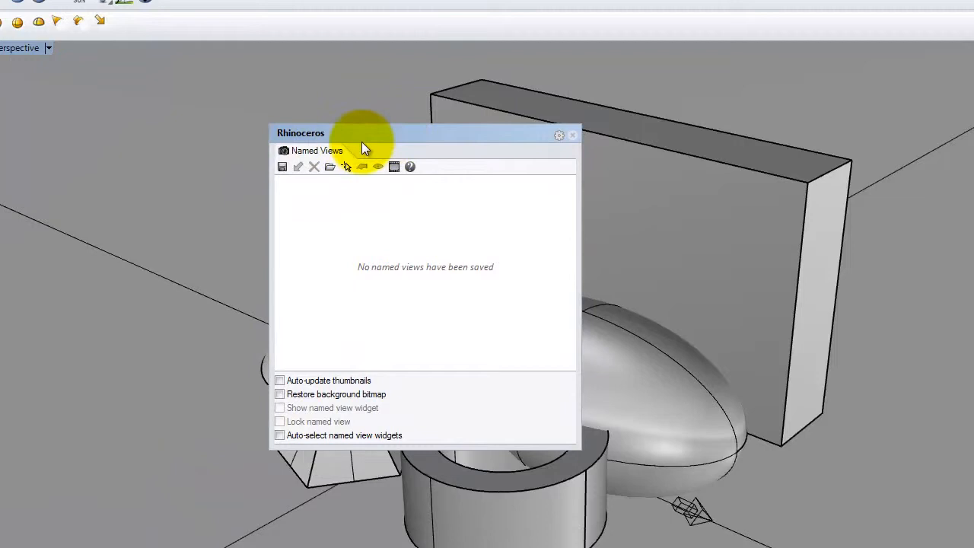
click(282, 167)
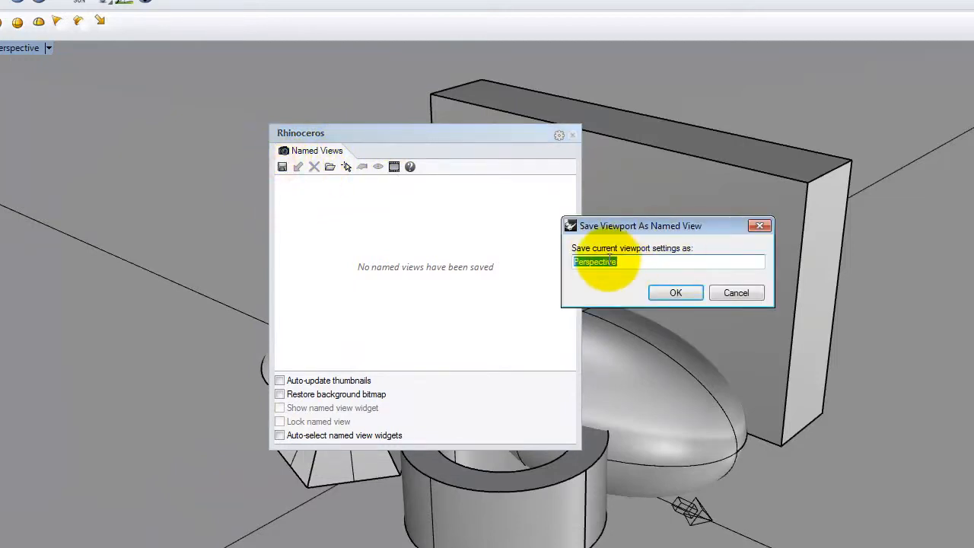
drag(618, 261, 494, 240)
text(Rend)
key(BackSpace)
text(der01)
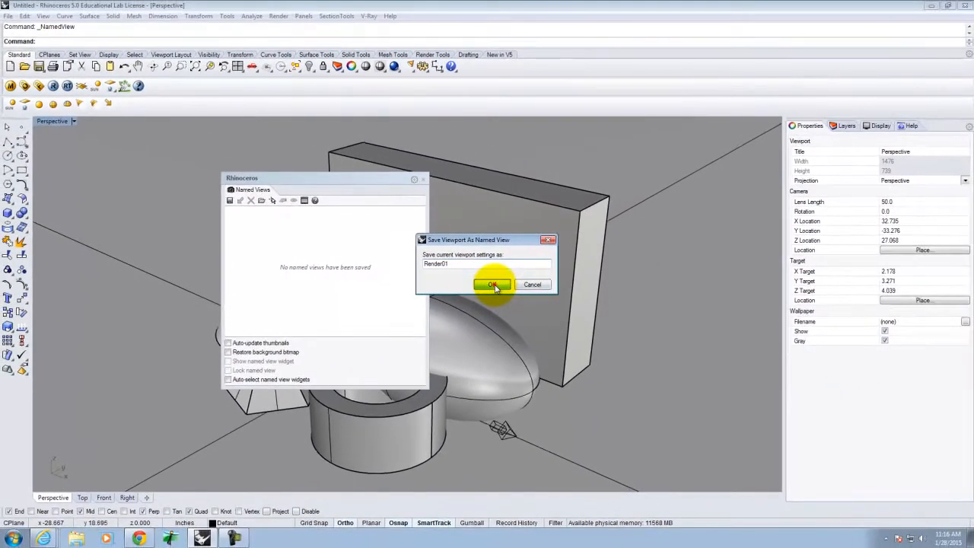
click(663, 292)
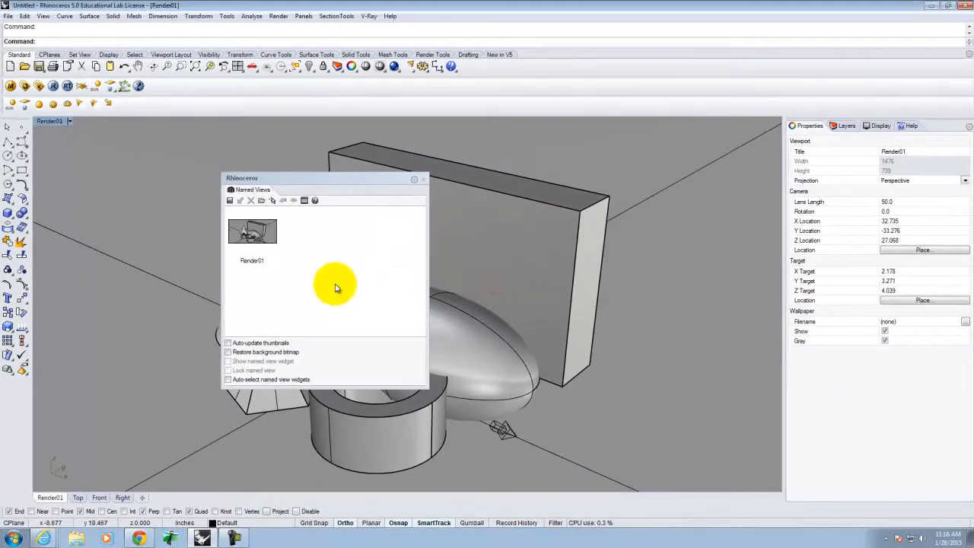
click(423, 179)
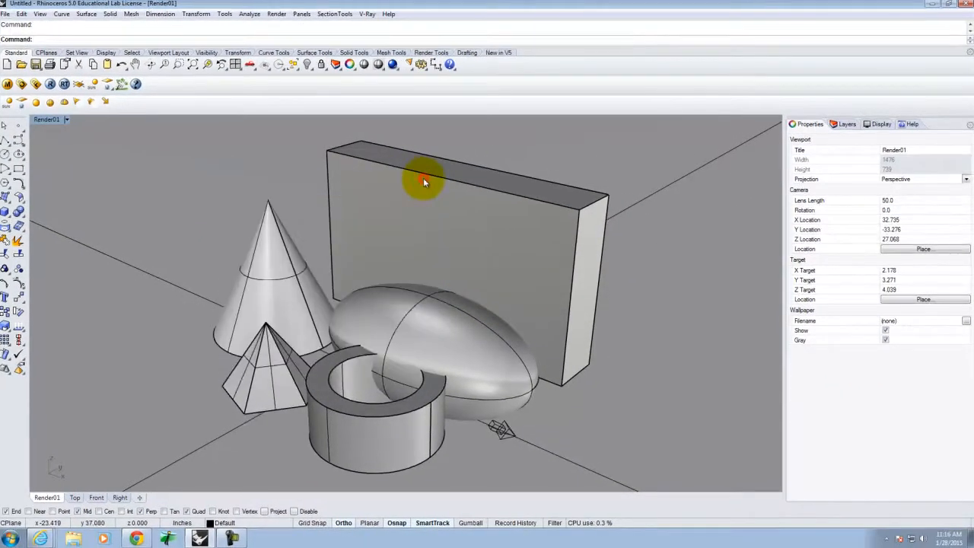
Orbit around the solids to view them from behind and restore the named view Render01
right_drag(413, 79, 357, 144)
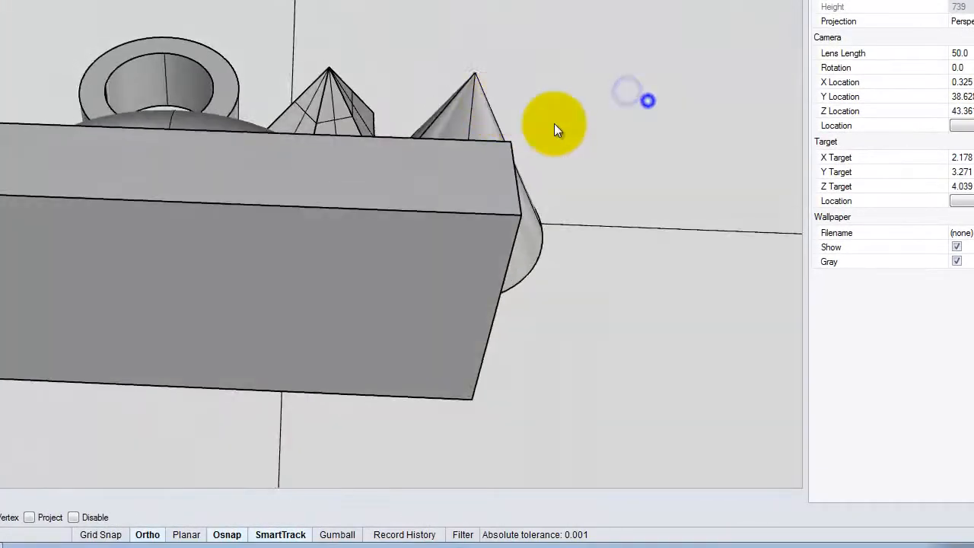
right_drag(97, 40, 48, 157)
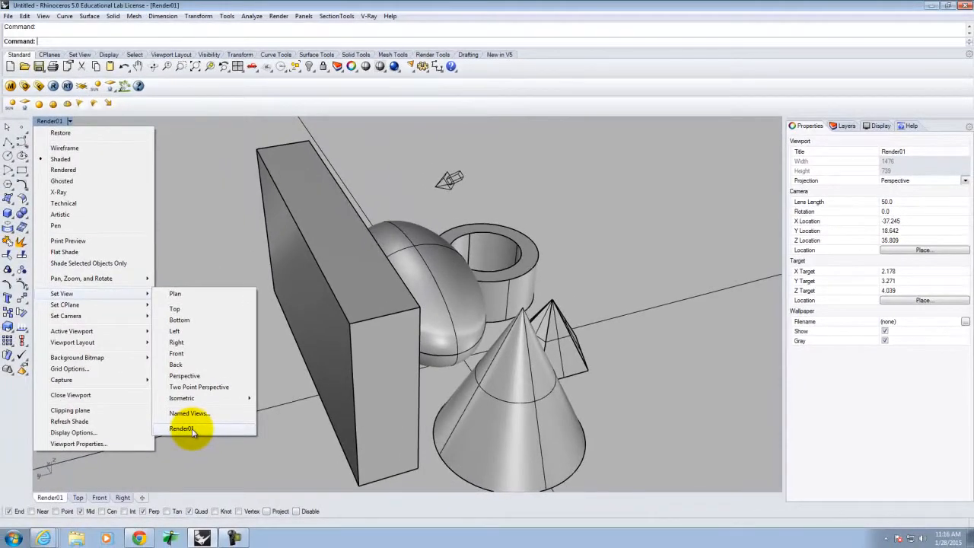
click(192, 430)
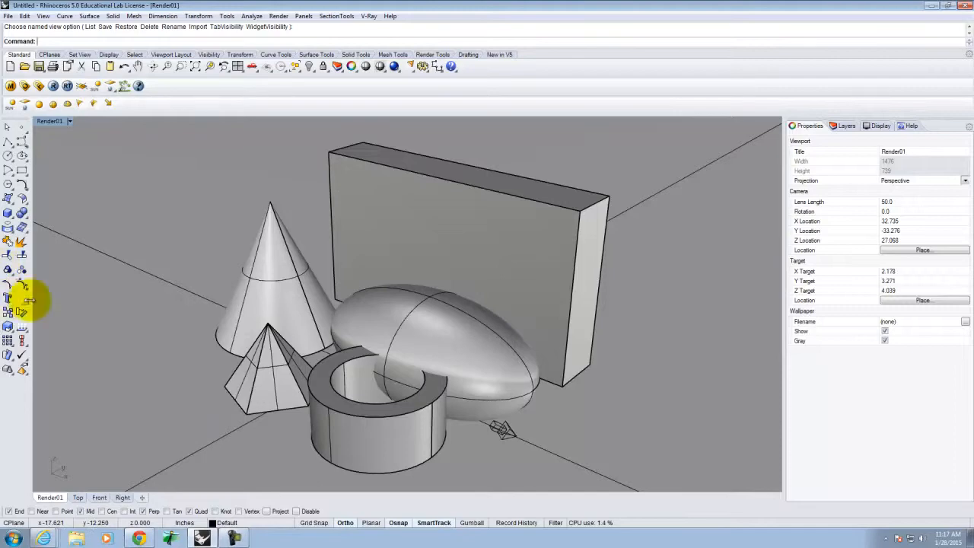
Add a tall, thin box behind the large rectangular slab and restore the Render01 view
right_drag(516, 264, 377, 295)
right_drag(652, 287, 587, 290)
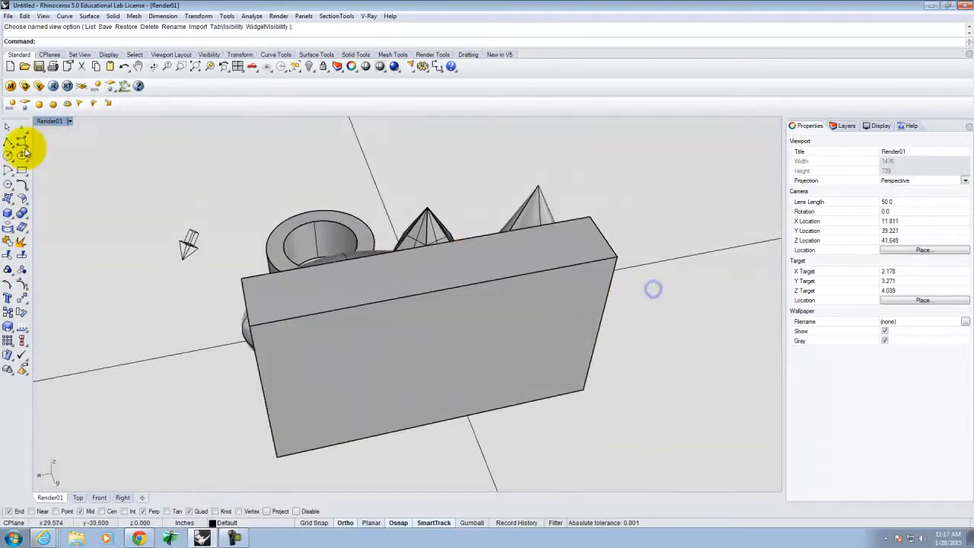
click(8, 212)
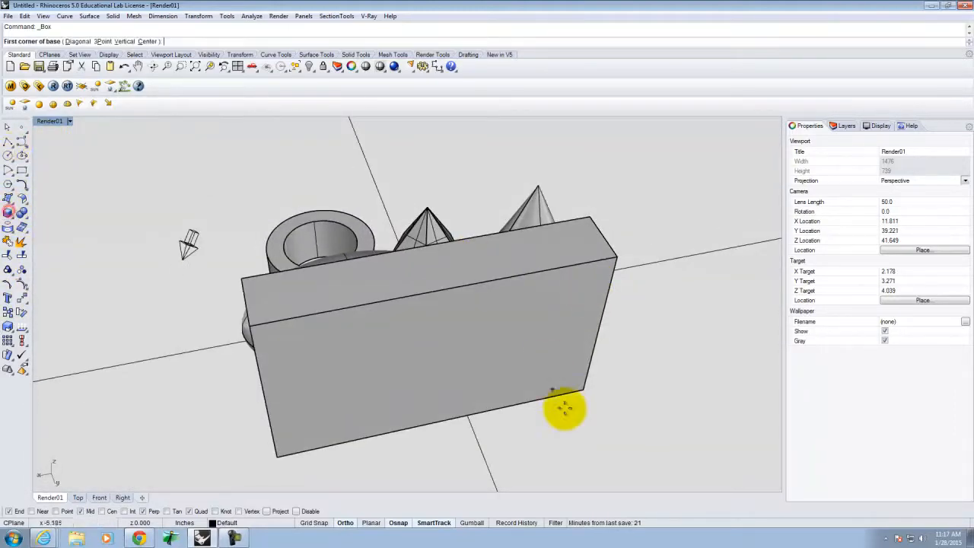
click(544, 437)
click(545, 443)
click(563, 178)
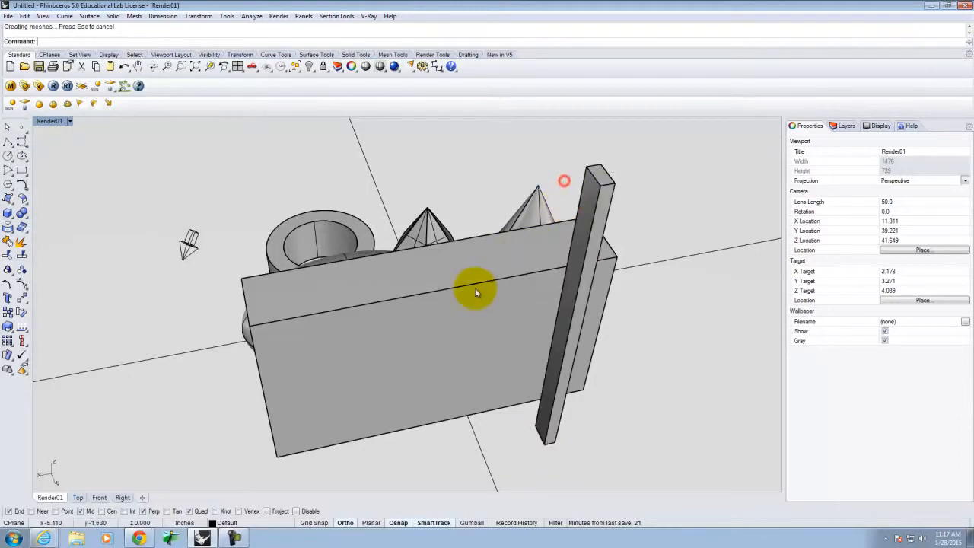
right_drag(360, 292, 440, 298)
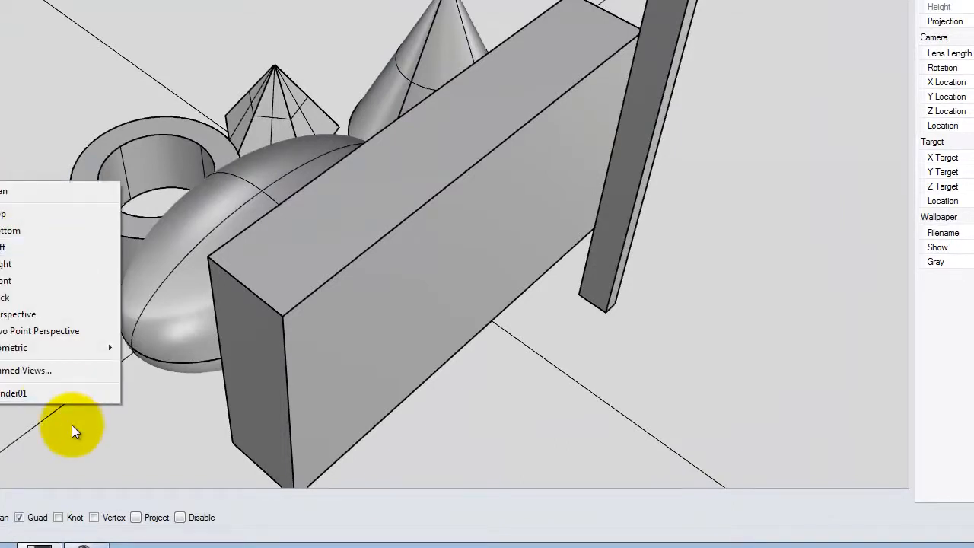
click(49, 392)
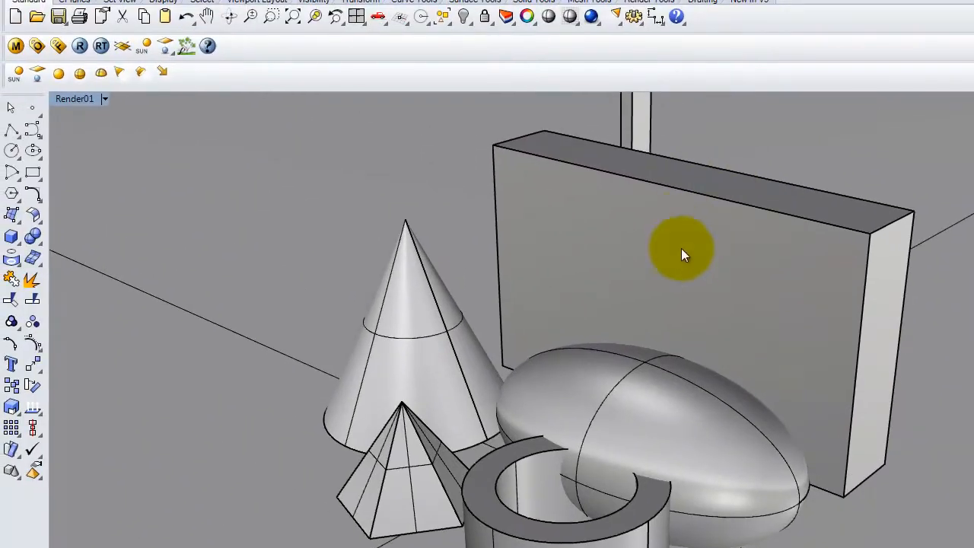
Select the large slab, create a Standard material in the V-Ray material editor, and collapse its Options and Maps sections
click(614, 191)
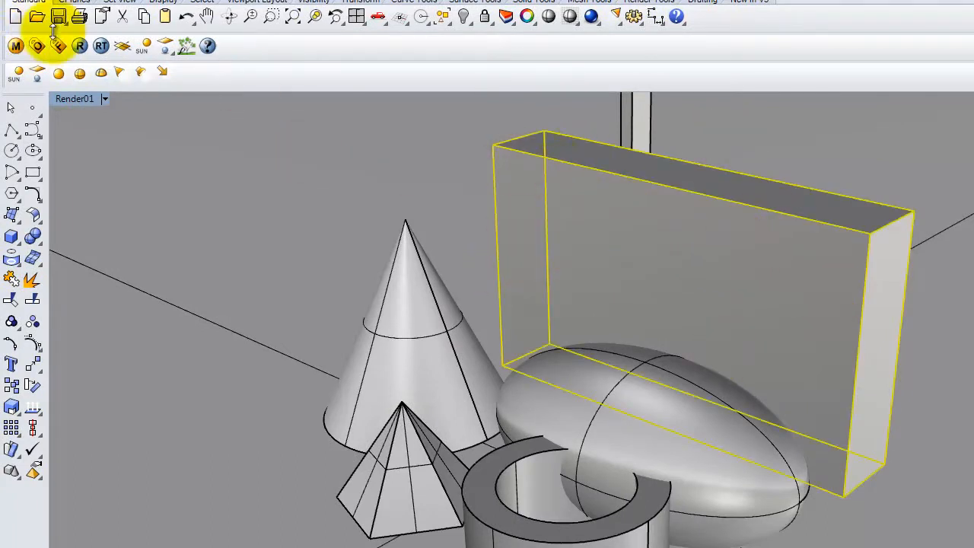
click(16, 48)
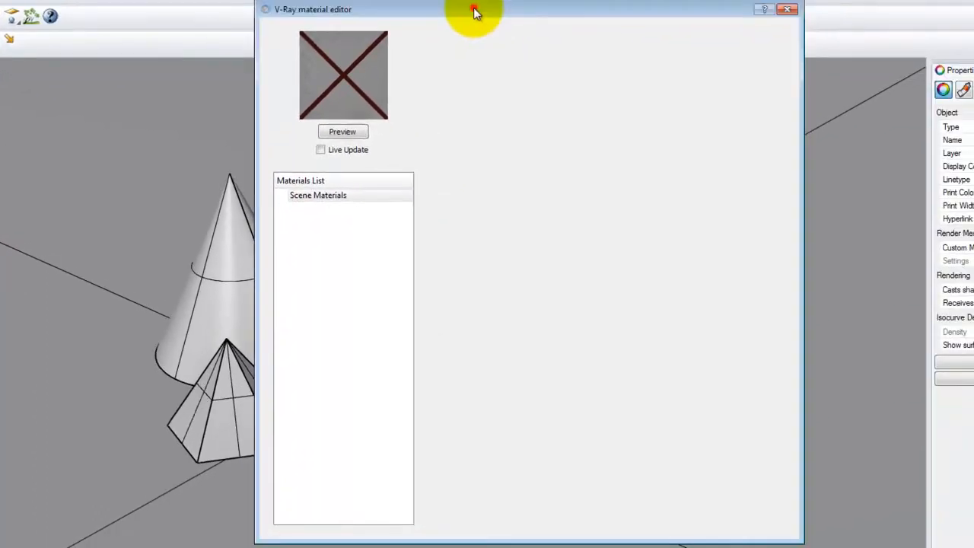
drag(557, 21, 519, 30)
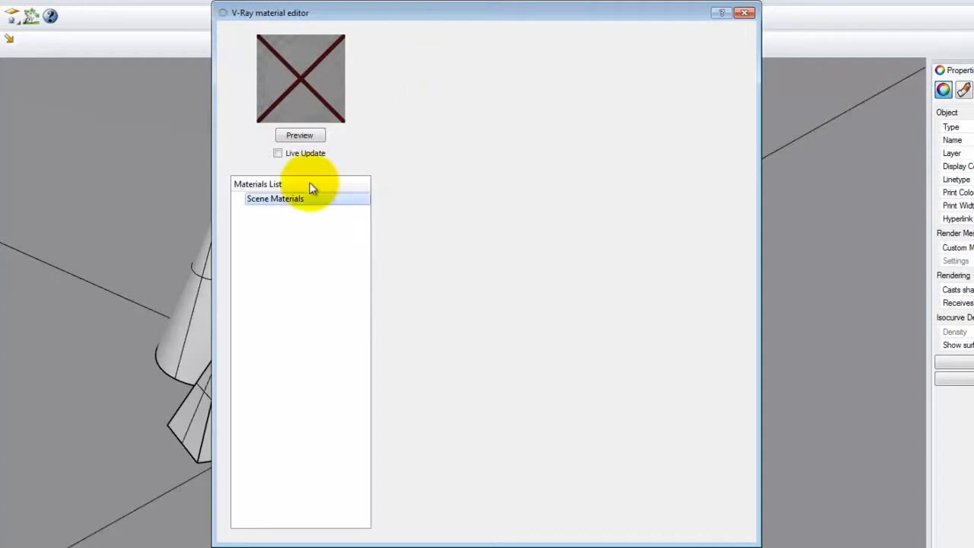
click(300, 199)
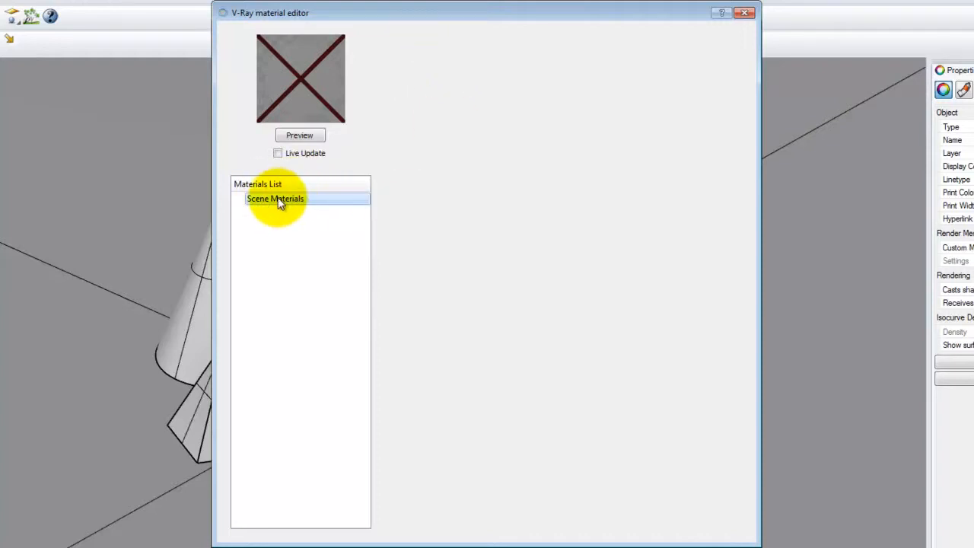
right_click(279, 200)
mouse_move(338, 209)
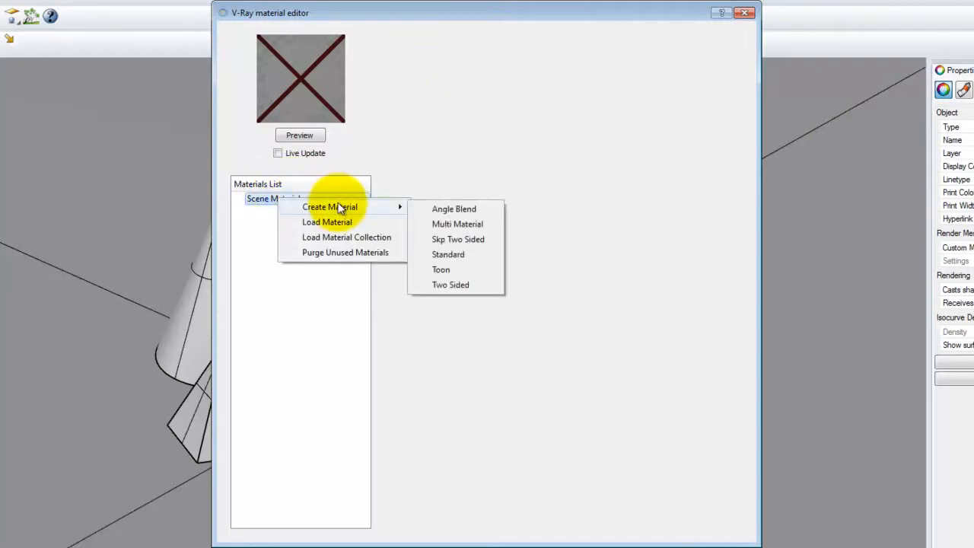
click(459, 257)
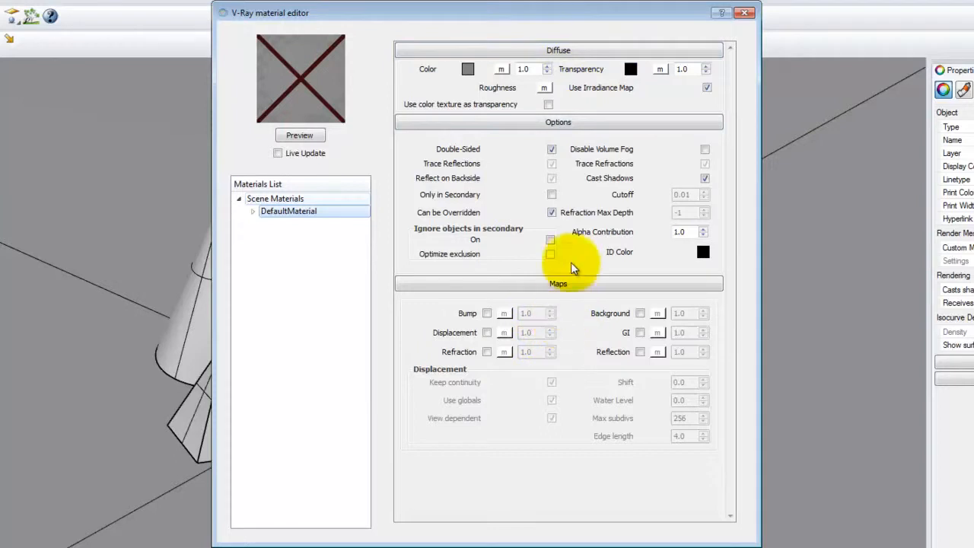
click(567, 125)
click(558, 139)
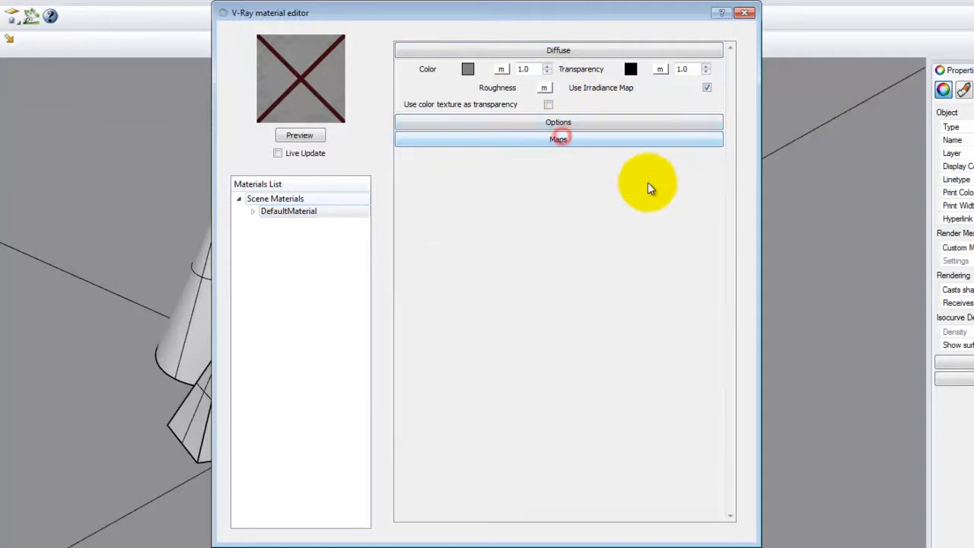
click(584, 49)
click(596, 49)
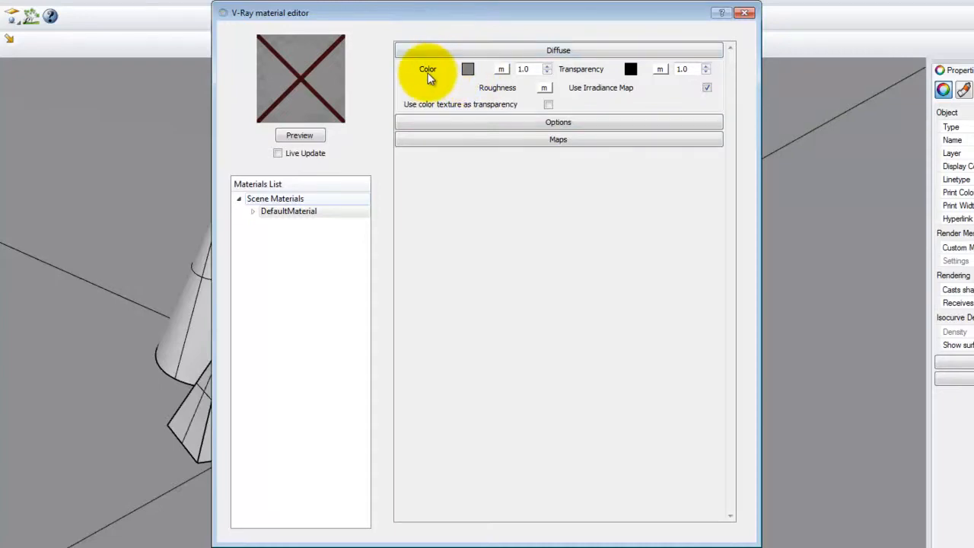
Set the new material's diffuse color to Red and generate its preview
click(470, 70)
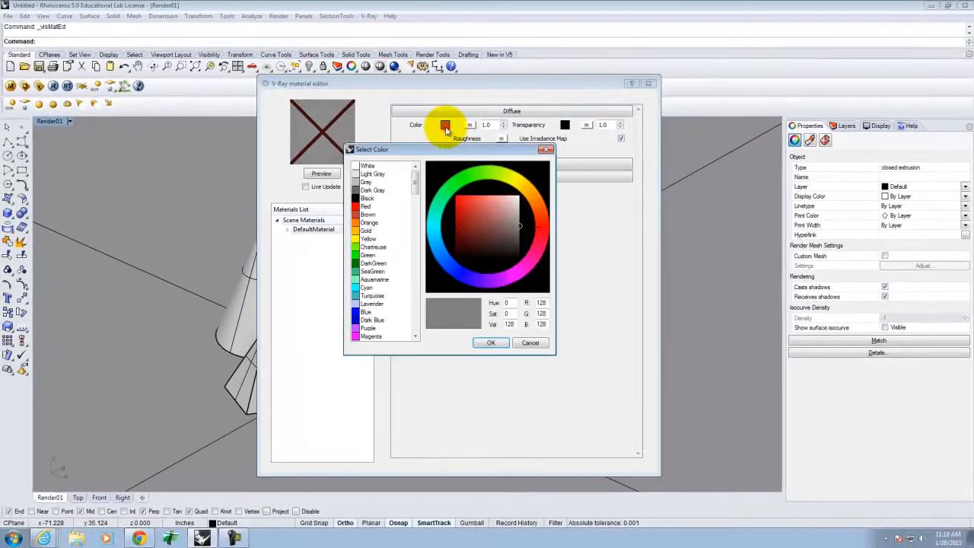
click(366, 207)
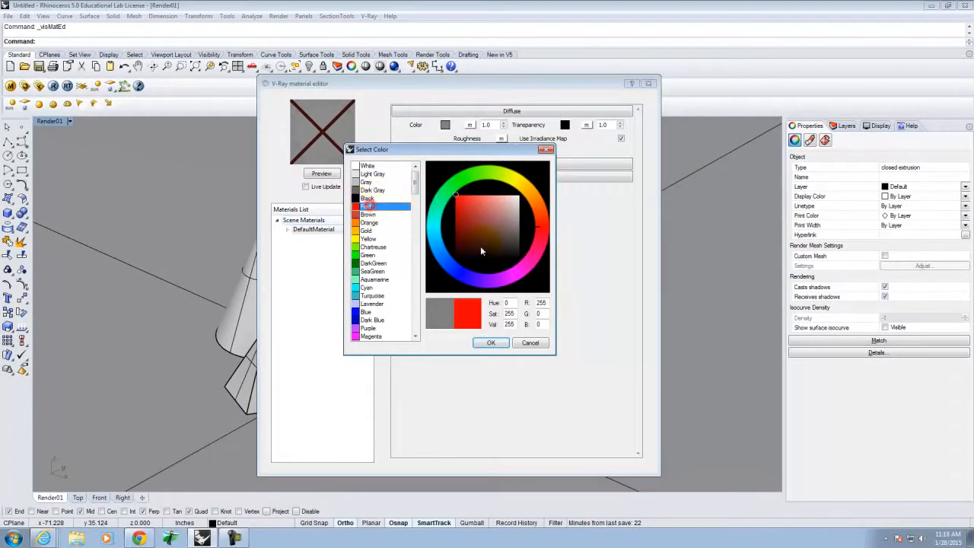
click(491, 344)
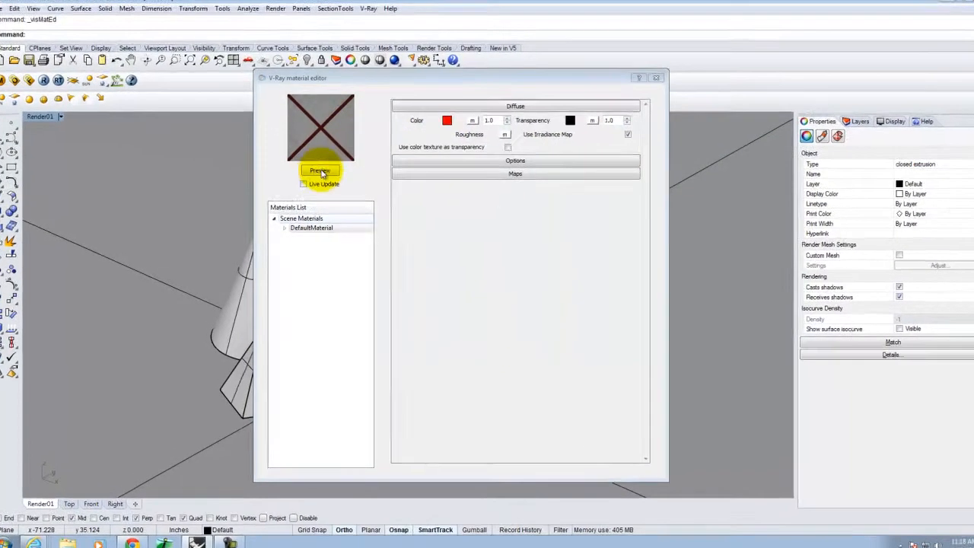
click(319, 171)
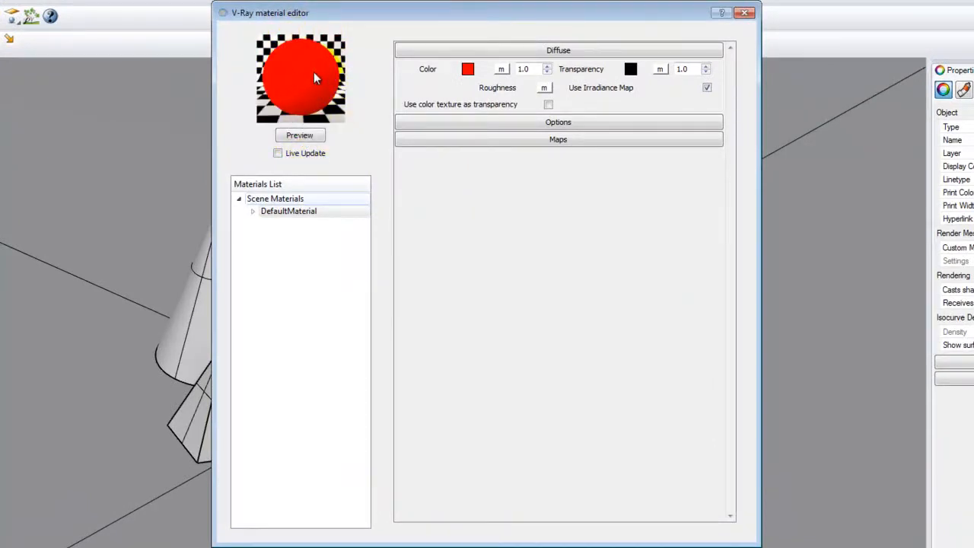
Rename the red material from its default name to Red
click(282, 210)
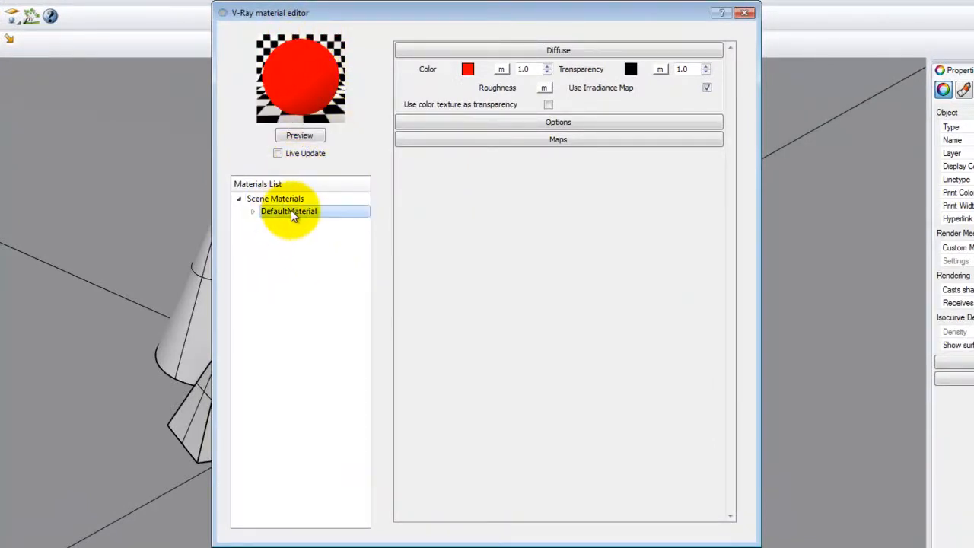
click(296, 214)
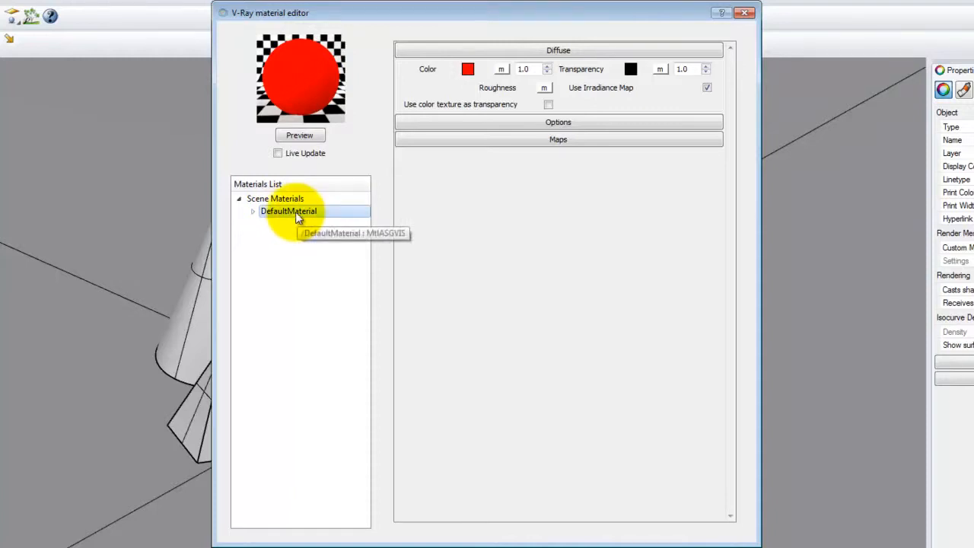
double_click(295, 211)
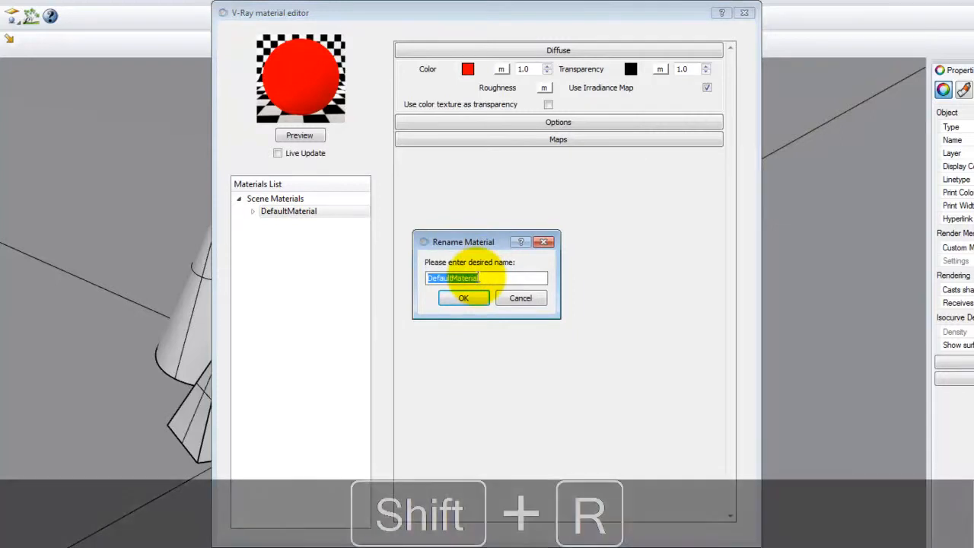
text(Red)
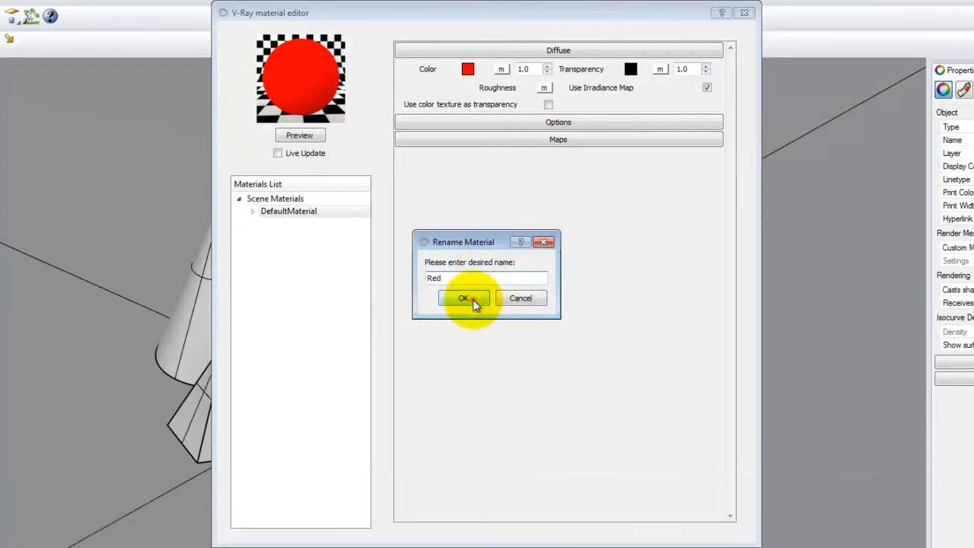
click(472, 299)
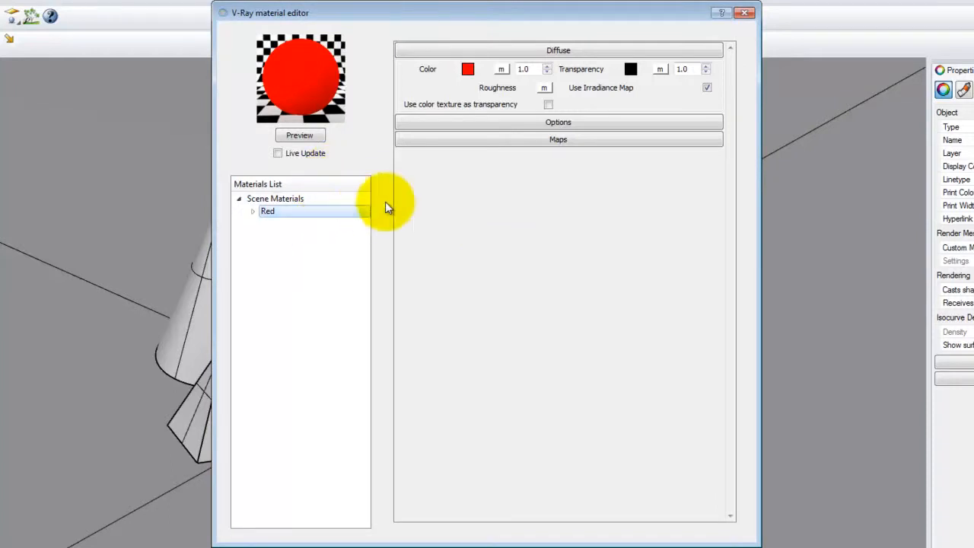
Create a second Standard material in the scene and set its diffuse color to Blue
click(288, 200)
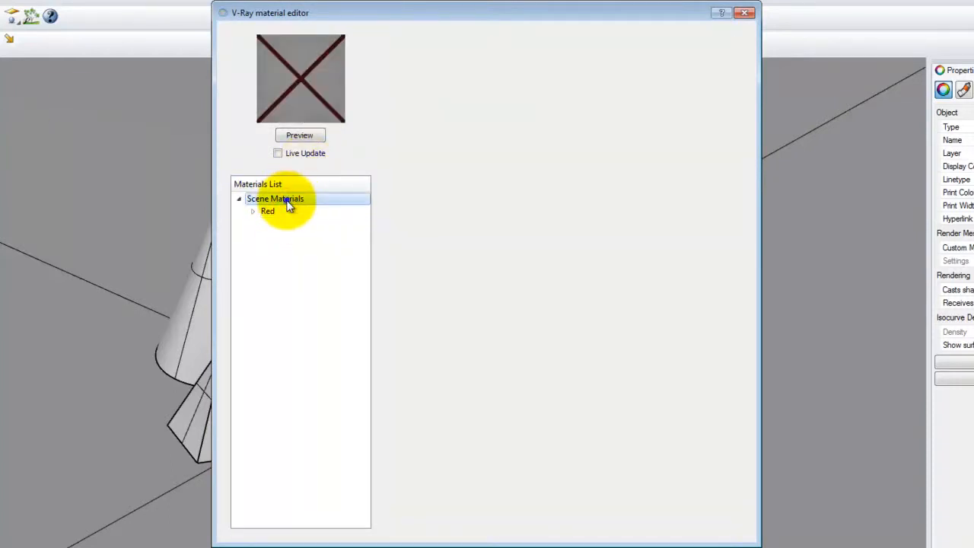
right_click(288, 204)
mouse_move(370, 208)
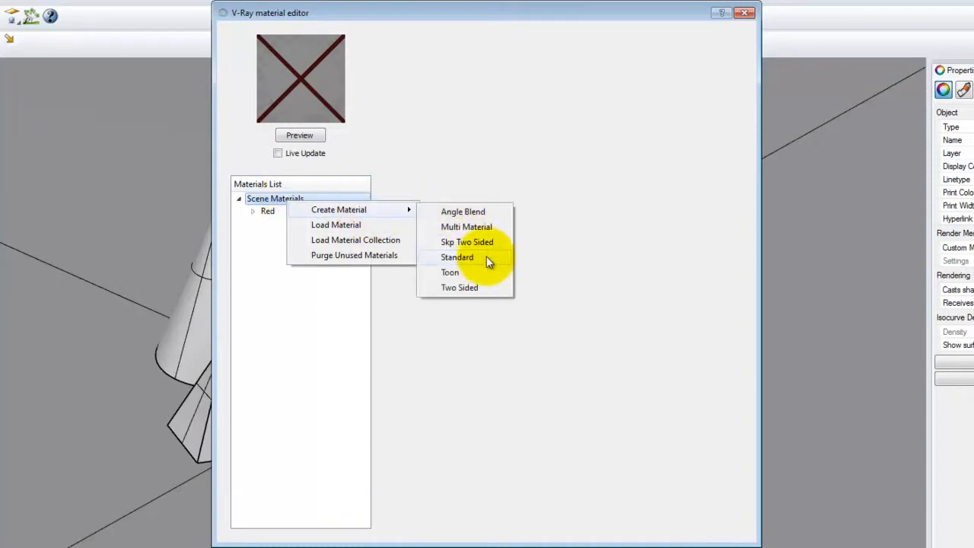
click(458, 257)
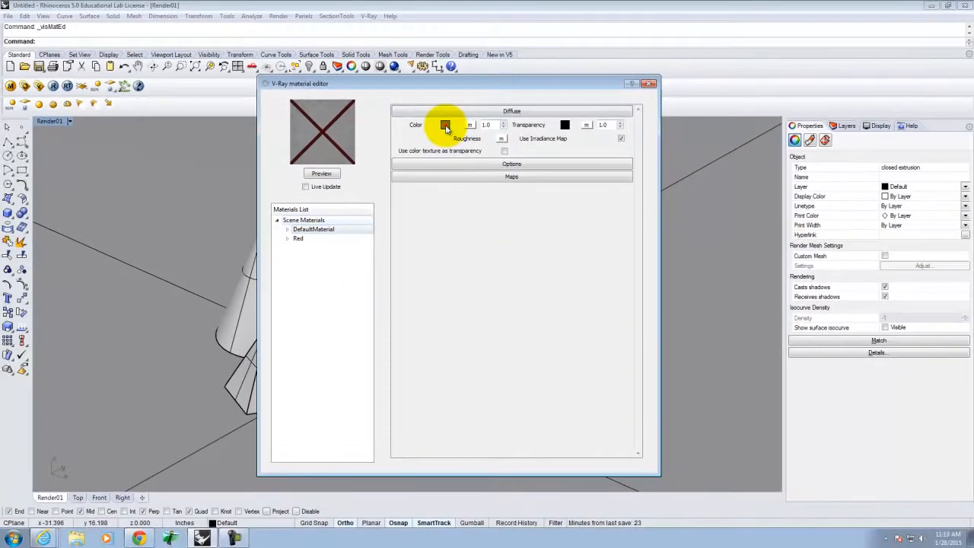
click(467, 69)
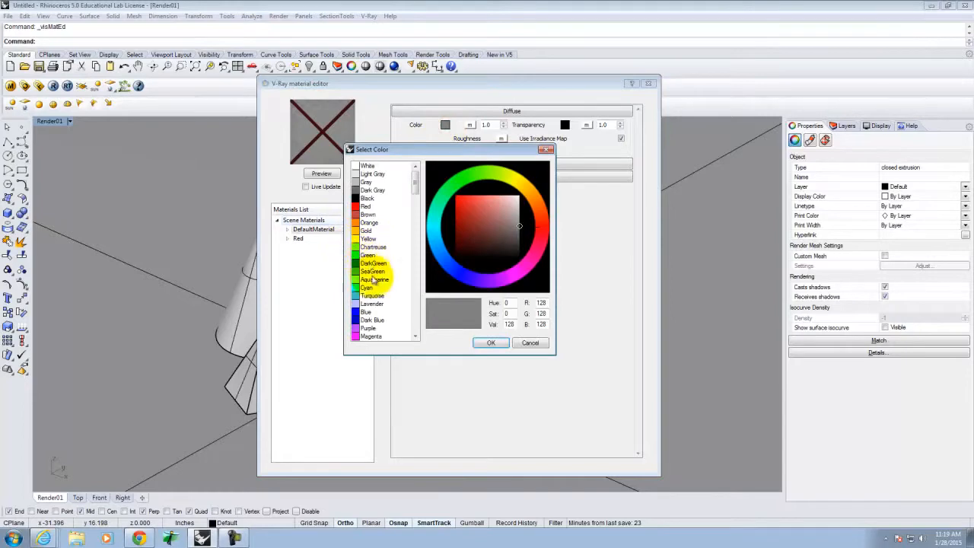
click(369, 312)
click(491, 342)
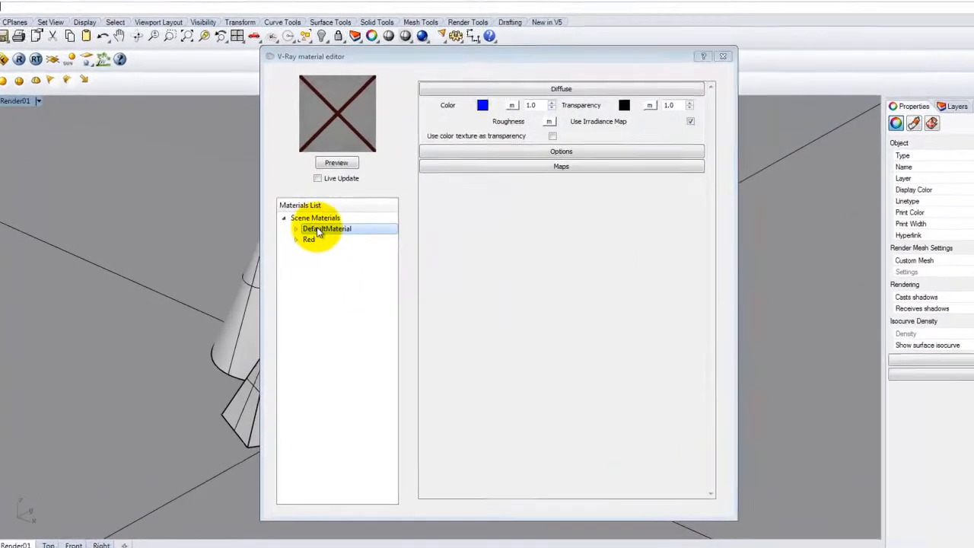
Rename the second material as Blue
double_click(312, 229)
text(Blue)
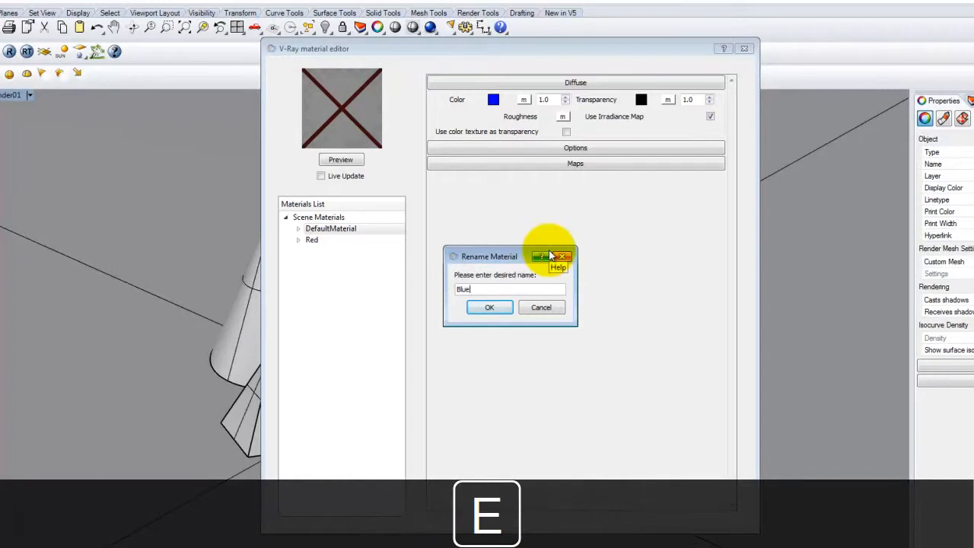
click(489, 307)
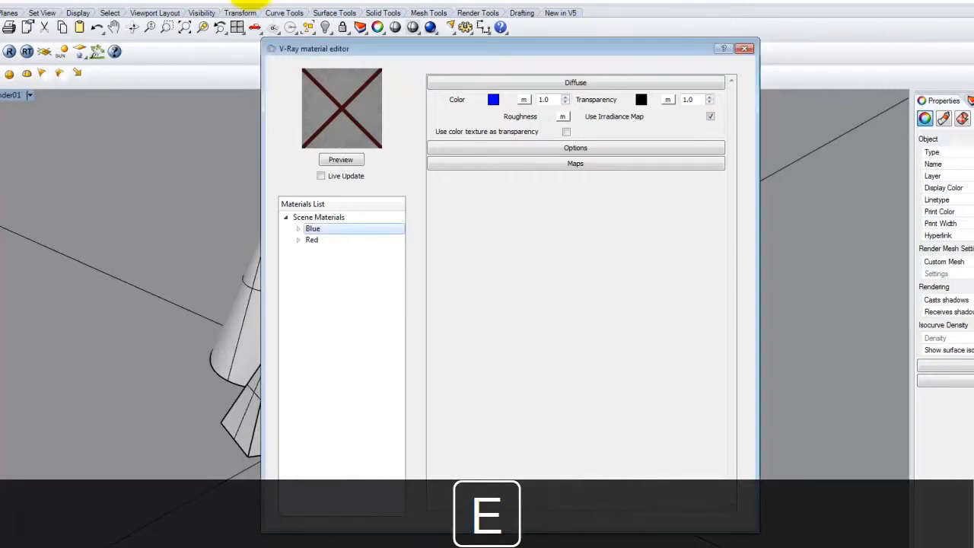
Create a third Standard material under the scene materials
right_click(348, 219)
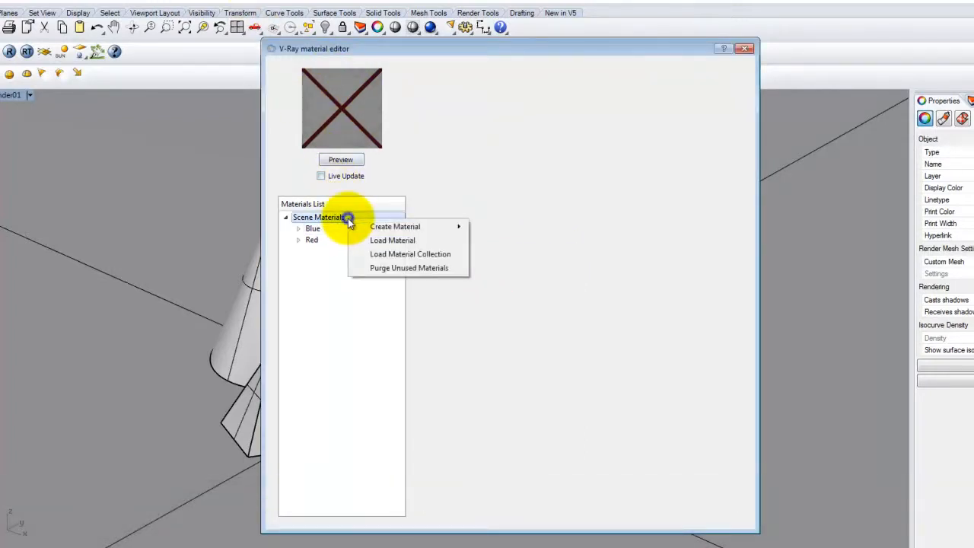
mouse_move(391, 229)
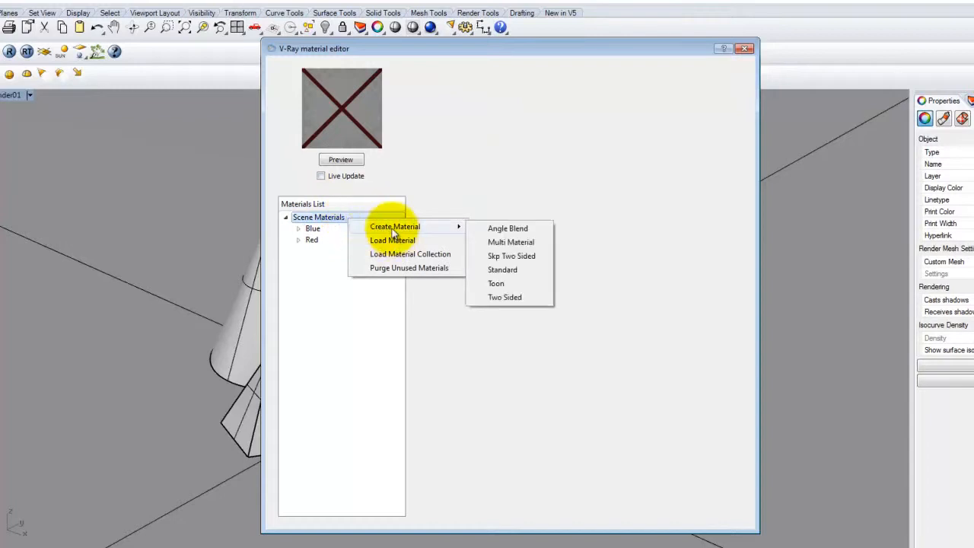
click(498, 269)
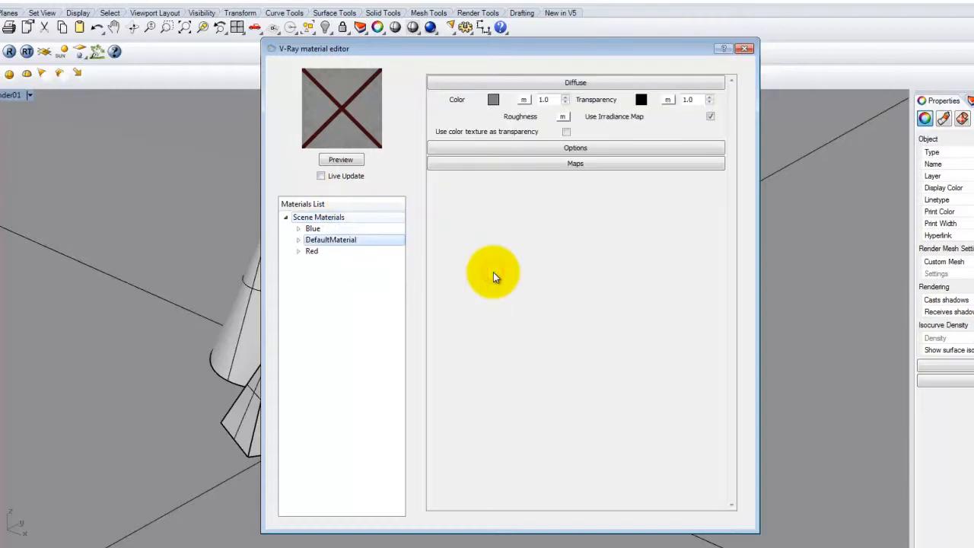
Set the third material's diffuse color to the Maroon-group pink (R 238, G 48, B 167) and rename the material Pink
click(493, 100)
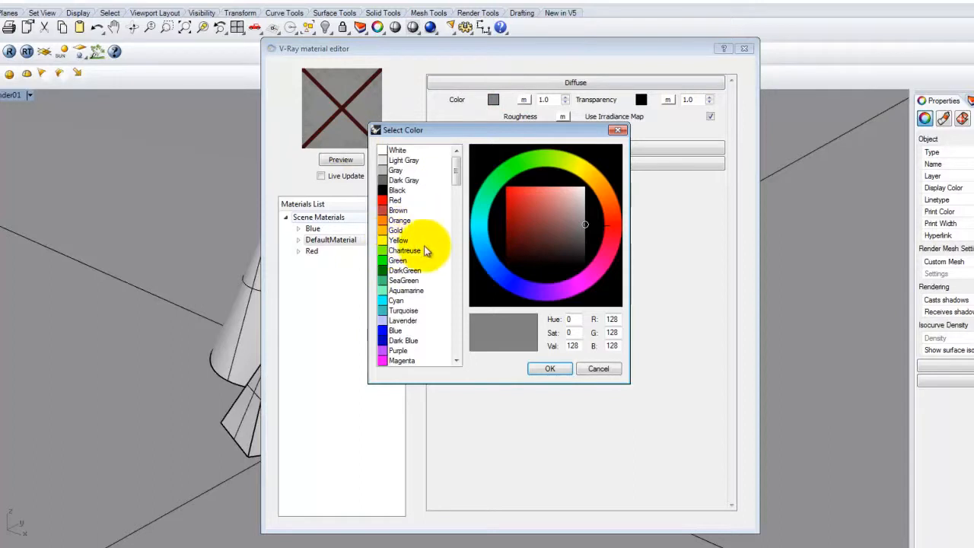
drag(458, 173, 458, 254)
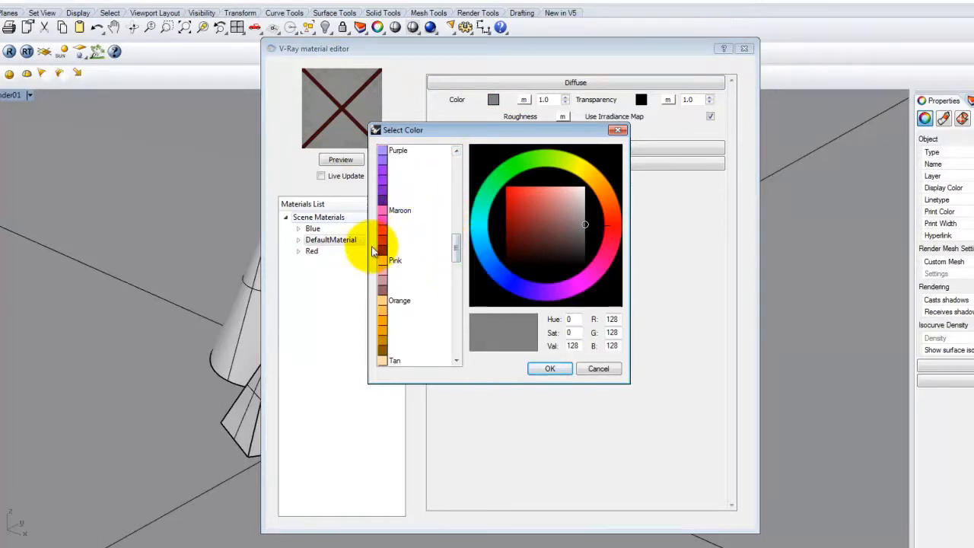
click(384, 230)
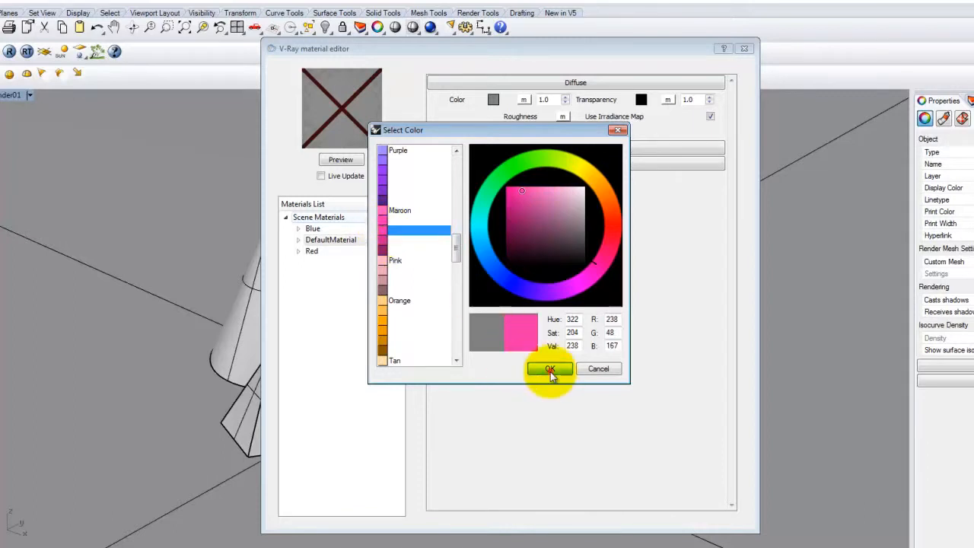
click(550, 368)
double_click(341, 242)
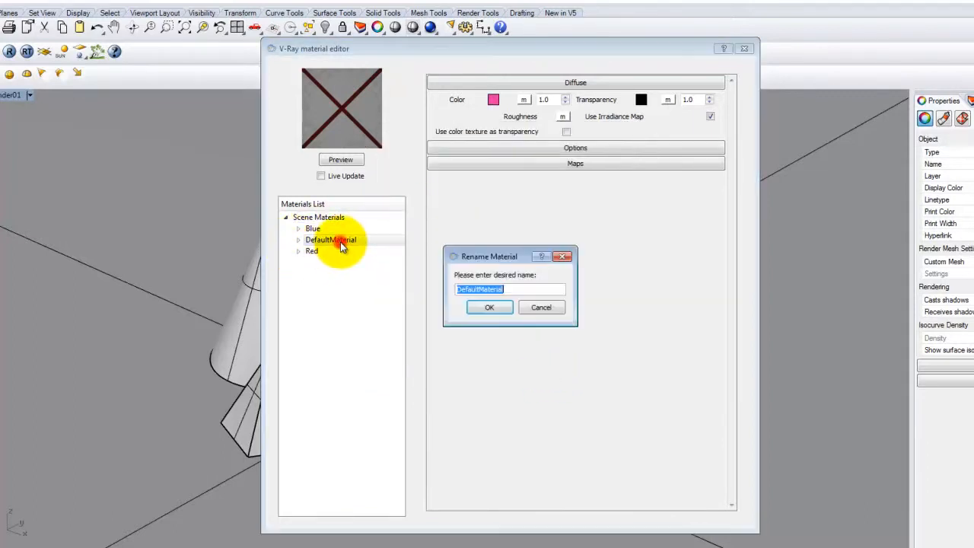
text(Pink)
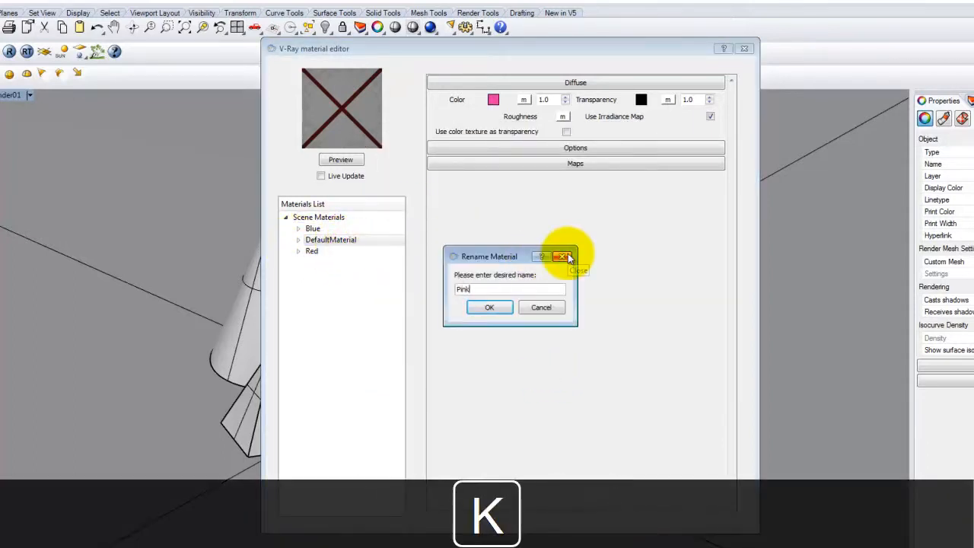
click(487, 307)
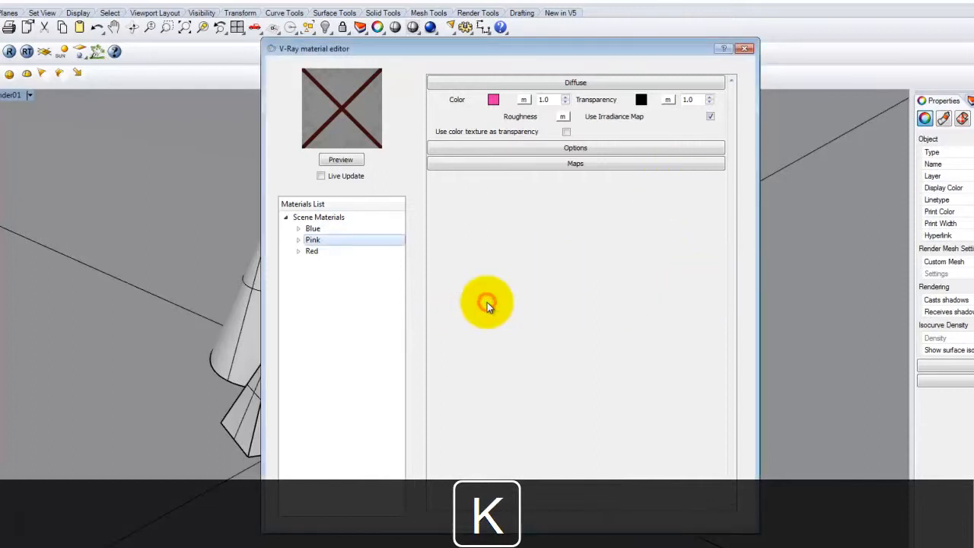
Create a fourth Standard material under the scene materials and set its diffuse color to Orange
click(305, 217)
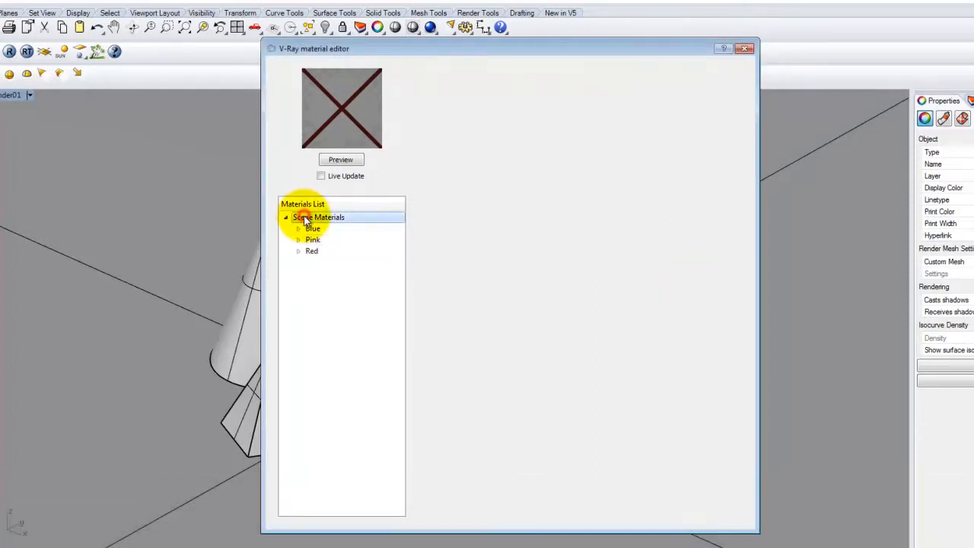
right_click(305, 217)
mouse_move(346, 224)
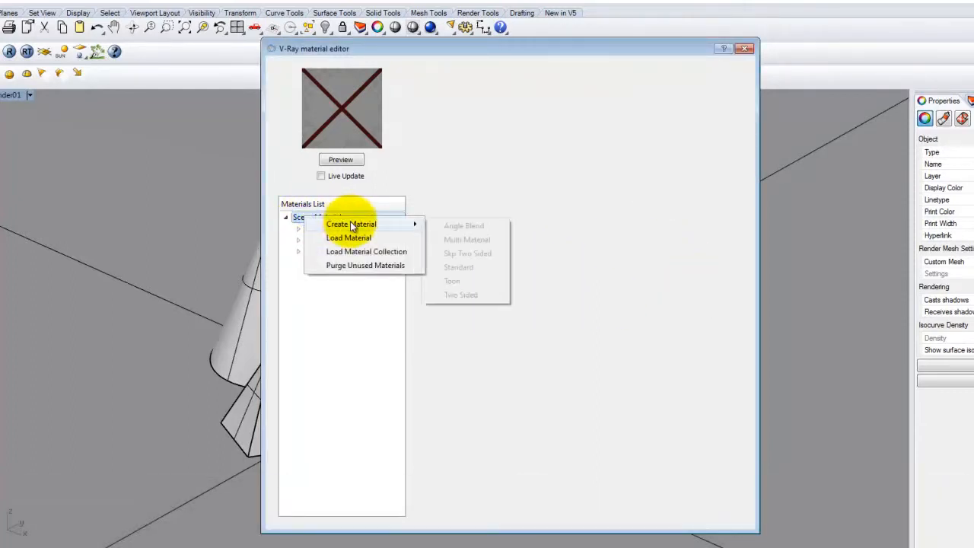
click(483, 267)
click(493, 101)
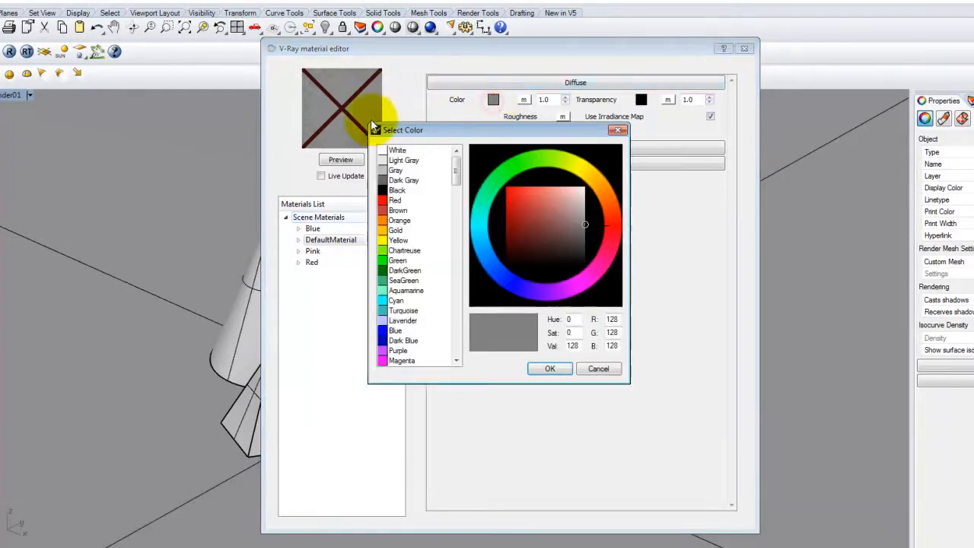
click(400, 220)
click(551, 368)
Rename the fourth material, which still has its default name, as Orange
double_click(335, 240)
text(Orange)
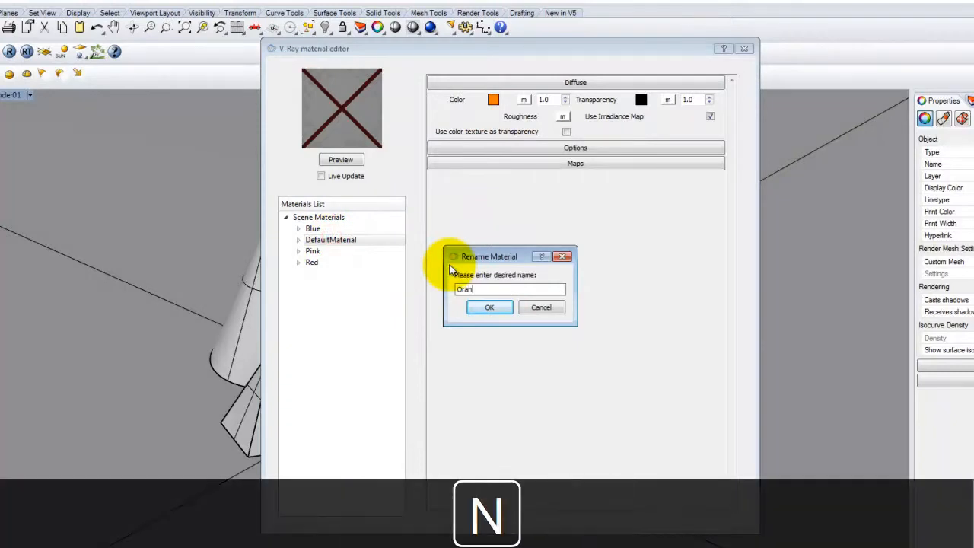
click(489, 307)
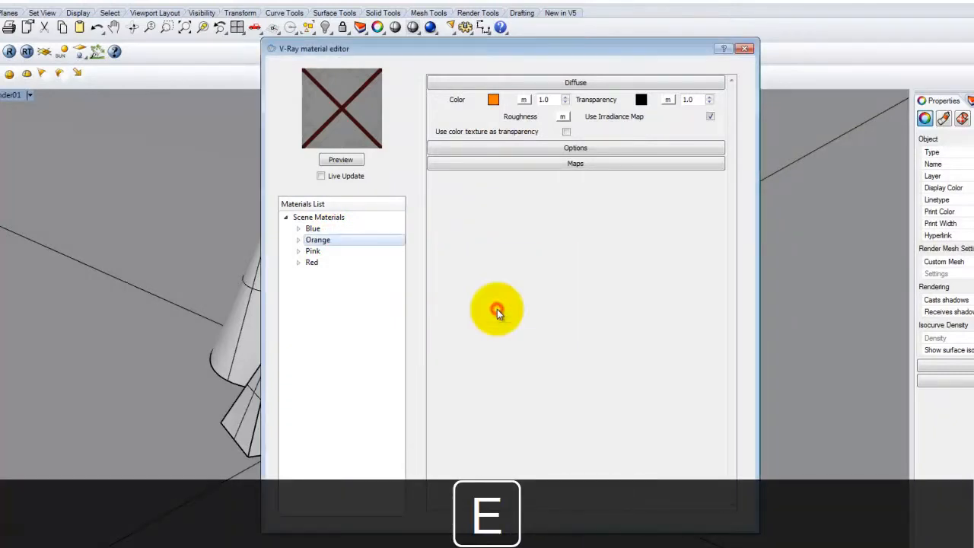
Create a fifth Standard material under the scene materials and set its diffuse color to the third shade in the Brown group
click(319, 216)
right_click(327, 218)
mouse_move(395, 226)
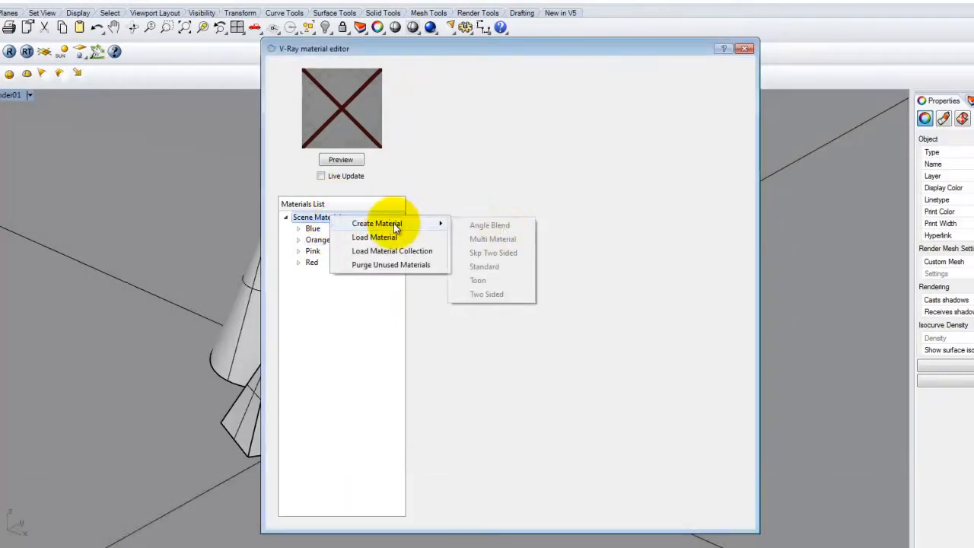
click(504, 267)
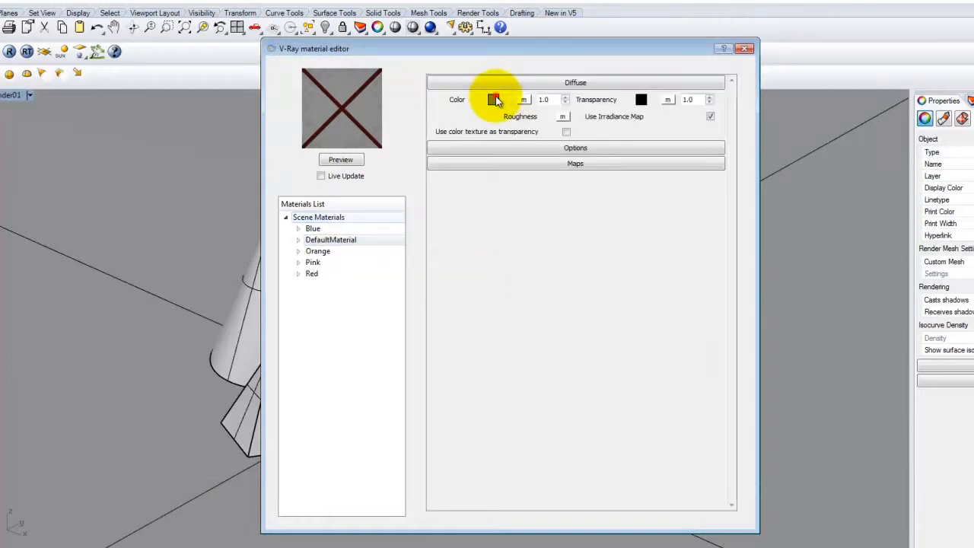
click(494, 100)
drag(452, 173, 457, 291)
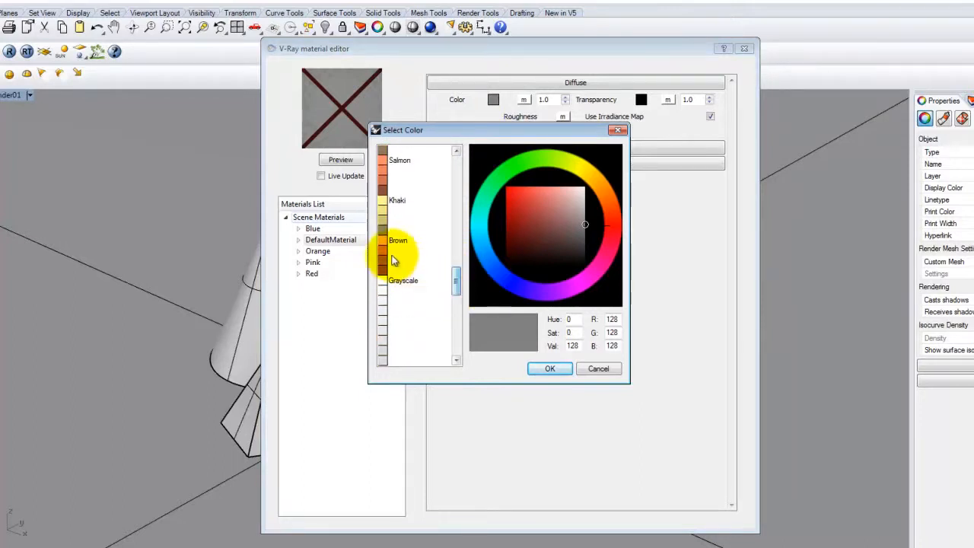
click(417, 260)
click(549, 368)
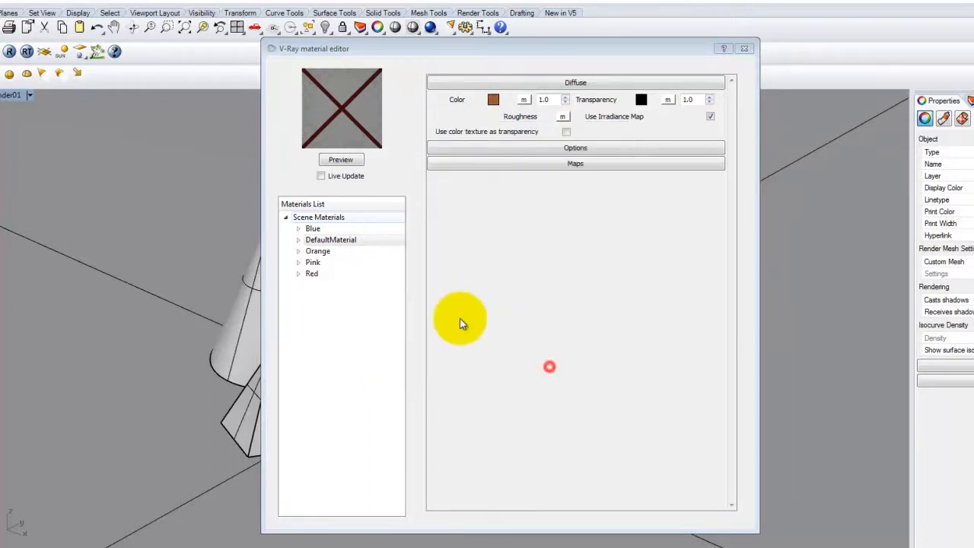
Rename the fifth material, which still has its default name, as Brown
double_click(327, 239)
text(Brown)
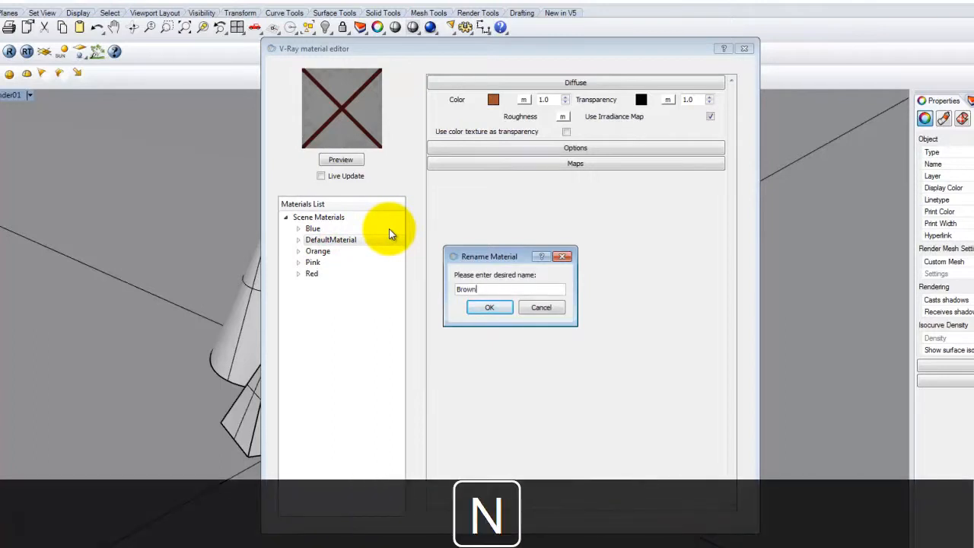
click(470, 308)
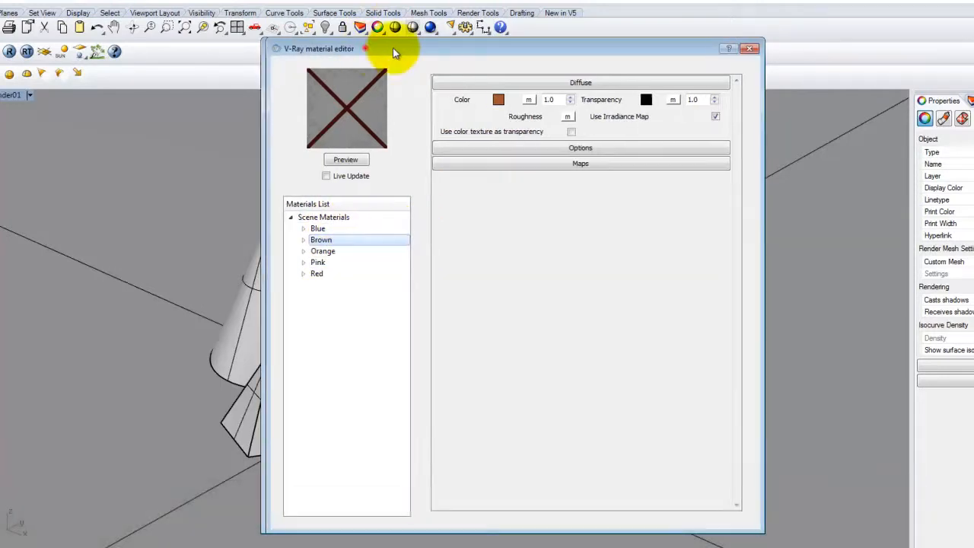
Preview the Brown and Blue materials on the sample sphere, and close the material editor
drag(365, 48, 494, 43)
click(469, 154)
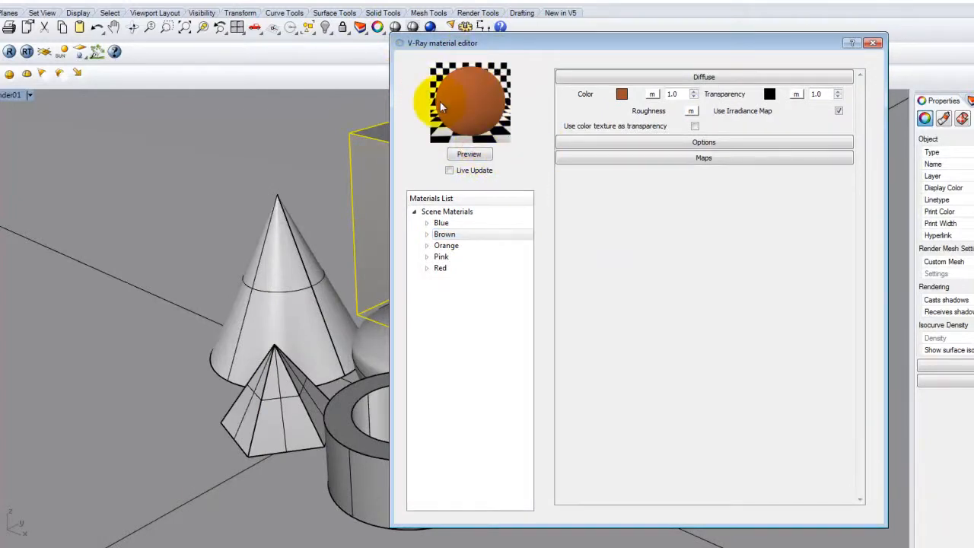
click(441, 222)
click(467, 154)
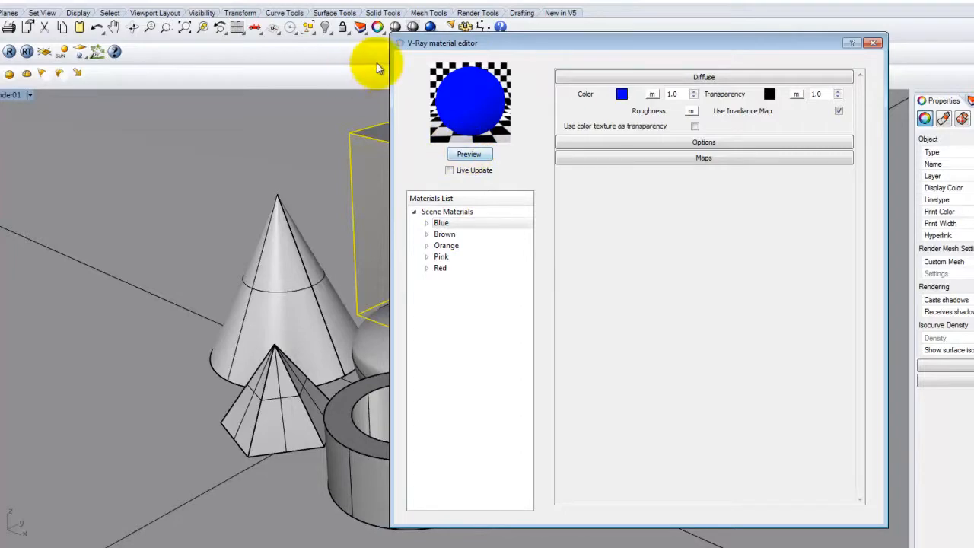
drag(457, 42, 215, 62)
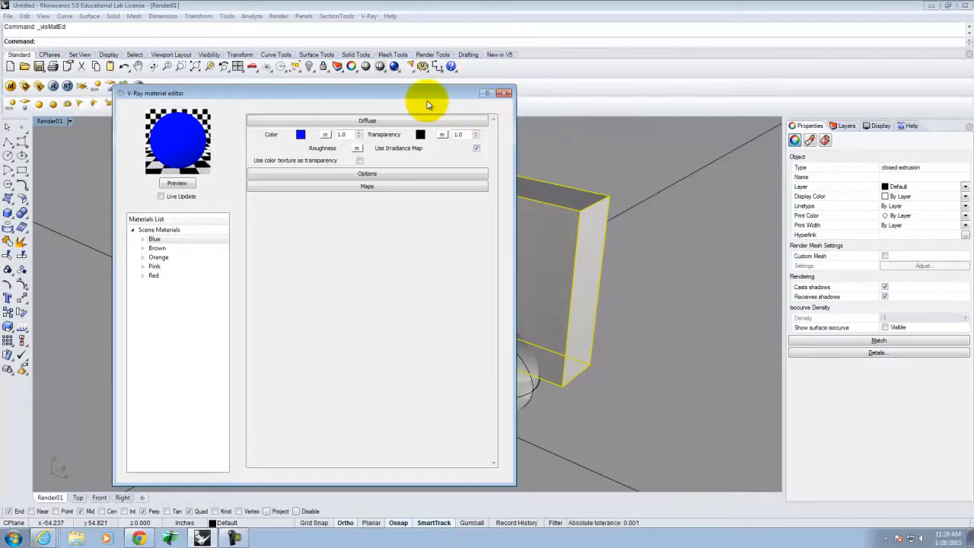
drag(418, 94, 426, 98)
click(514, 97)
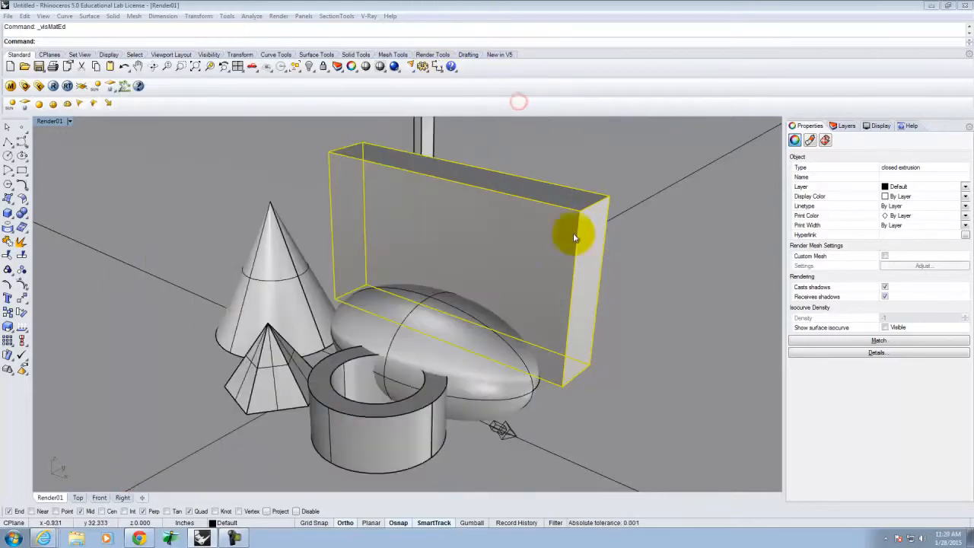
Apply the Brown material to the tall rectangular box behind the other solids, and close the material editor
click(603, 153)
click(537, 187)
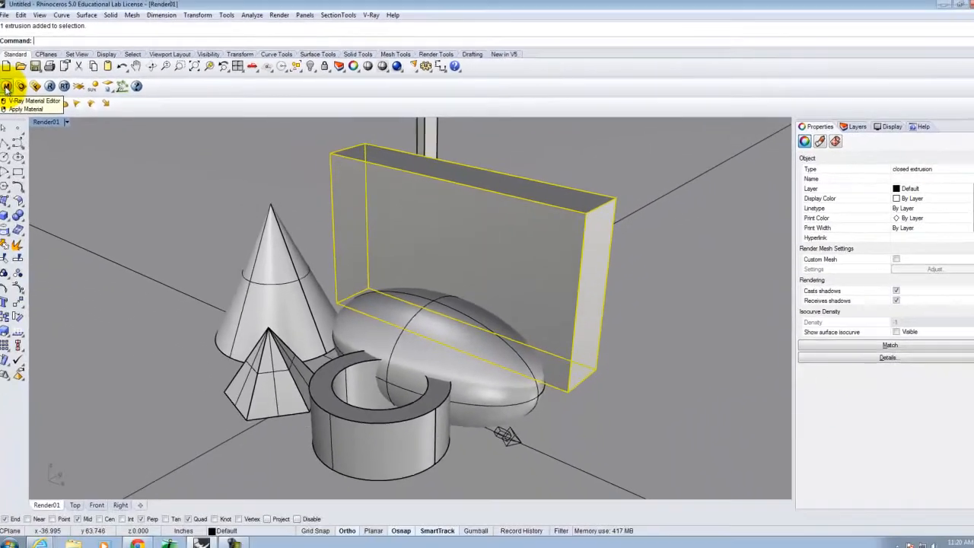
click(11, 86)
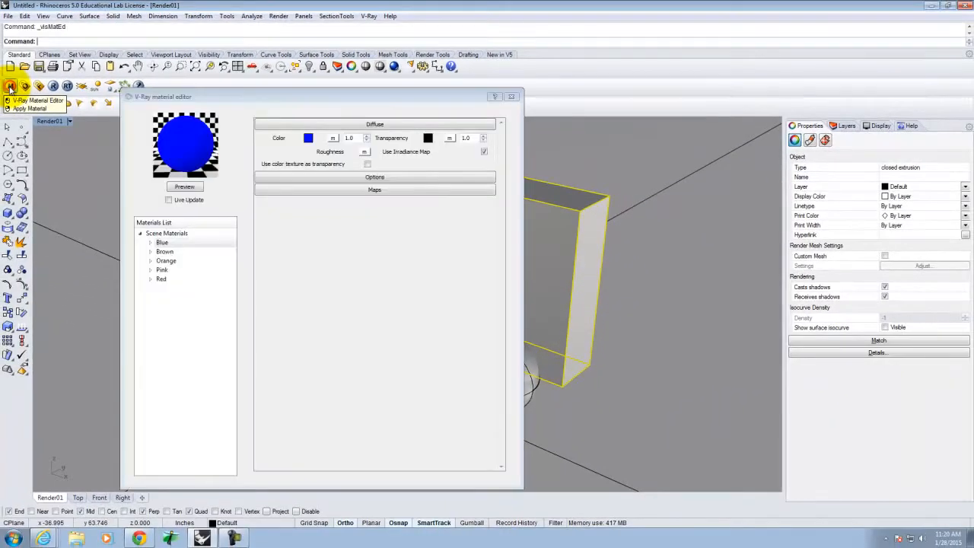
click(160, 243)
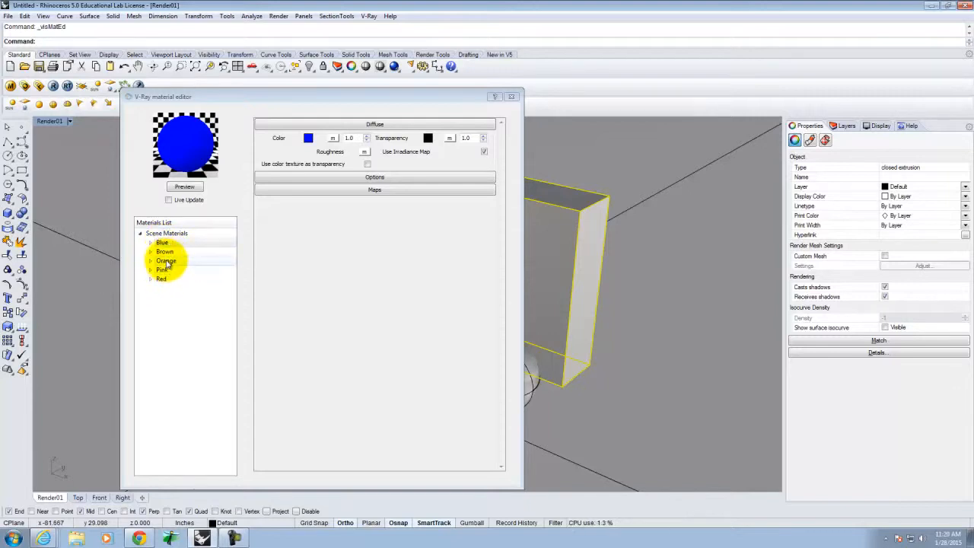
click(167, 252)
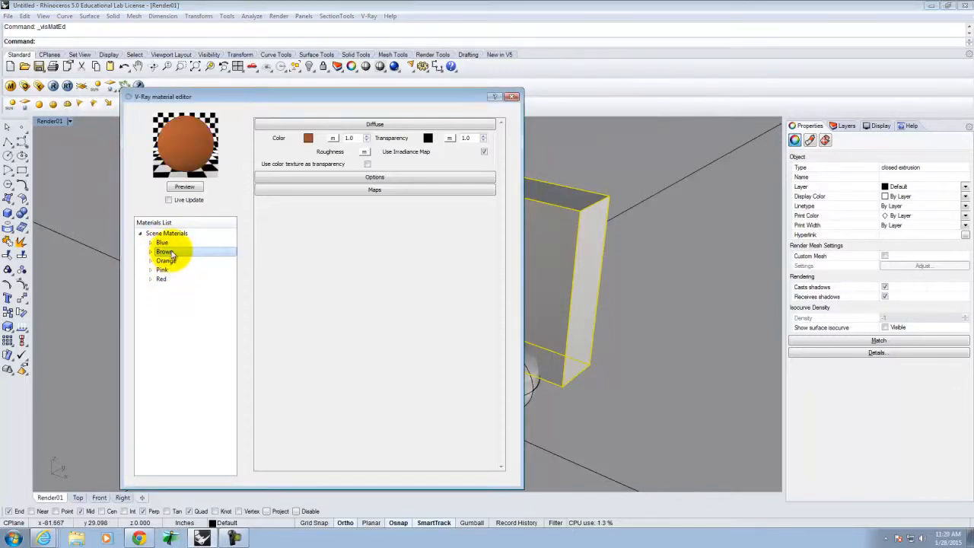
right_click(169, 254)
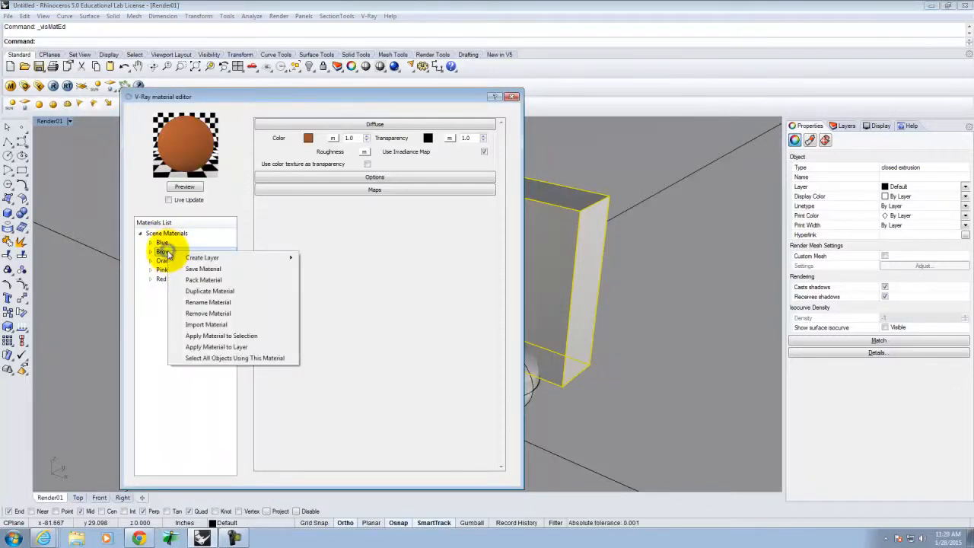
click(226, 336)
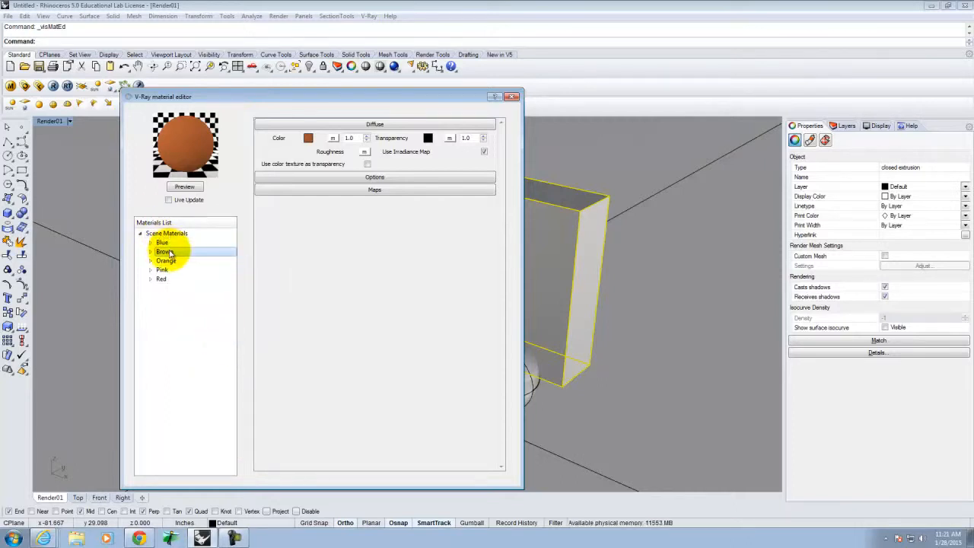
click(512, 96)
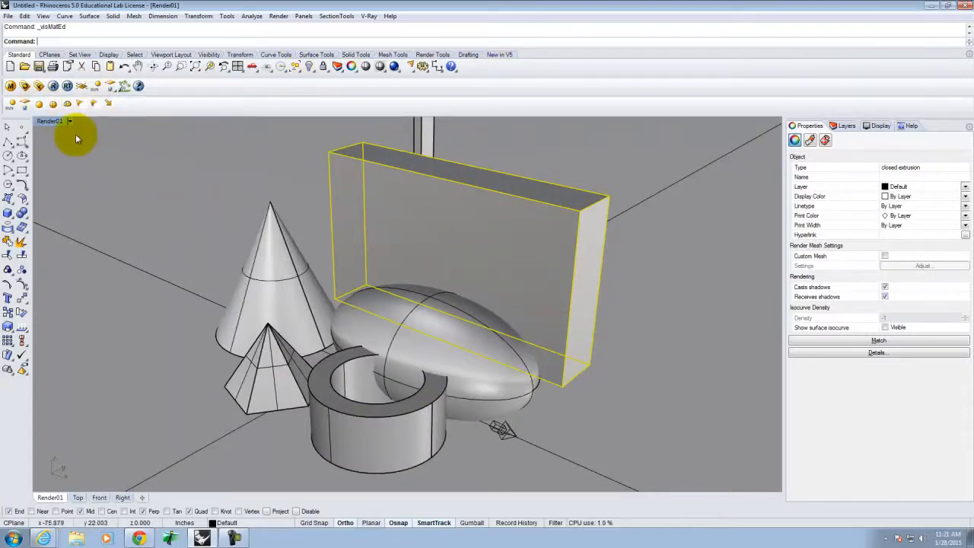
Set the Render01 viewport's display mode to Rendered
click(599, 165)
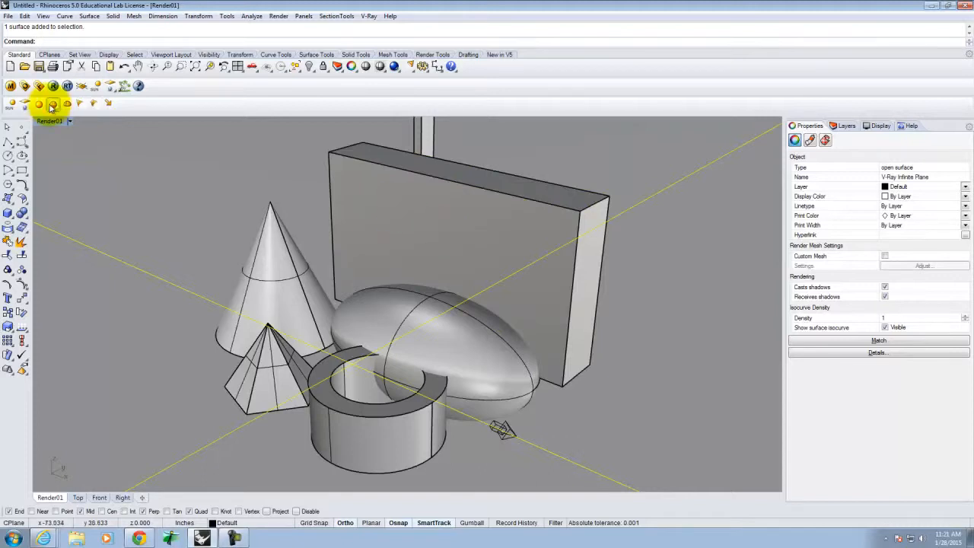
click(69, 122)
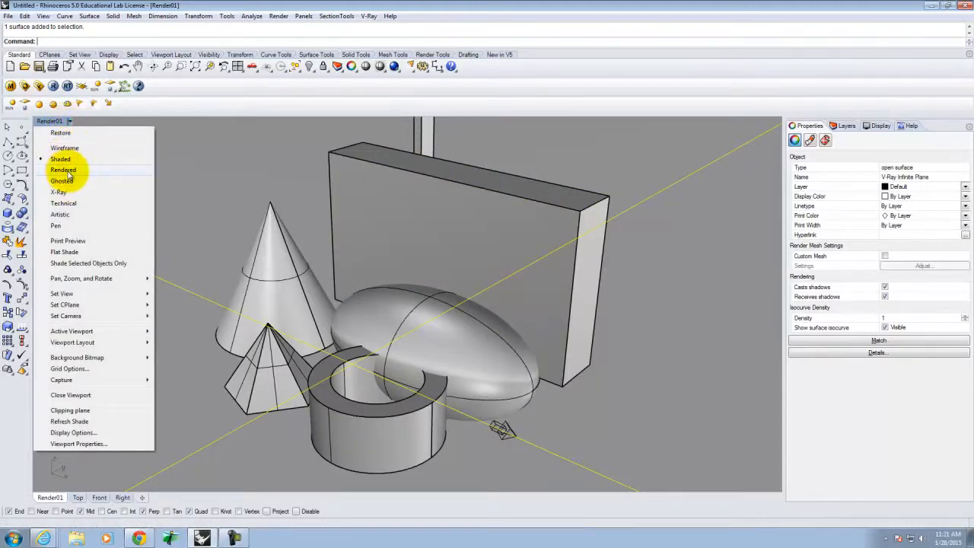
click(70, 172)
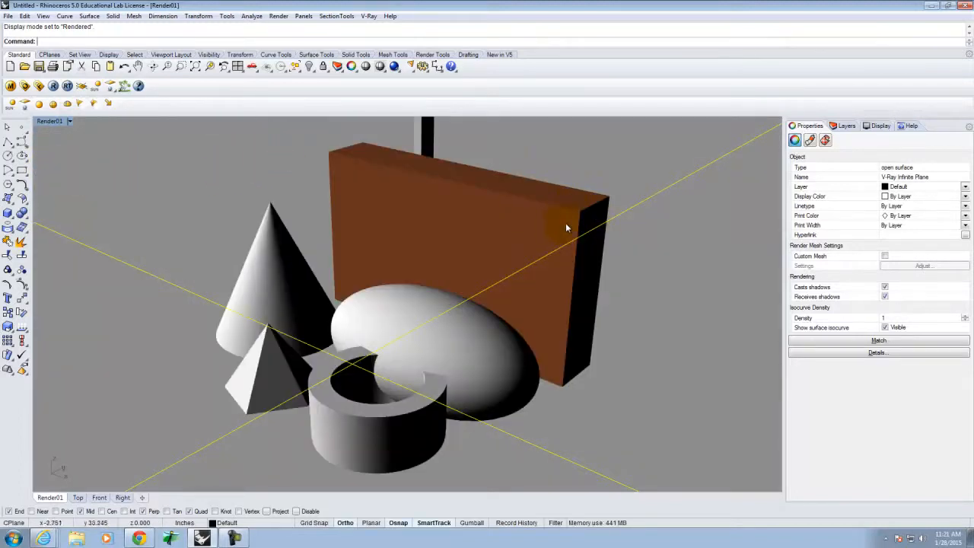
click(566, 156)
Draw a one-segment polyline along the brown box's upper front edge, from one end corner to the other
click(9, 144)
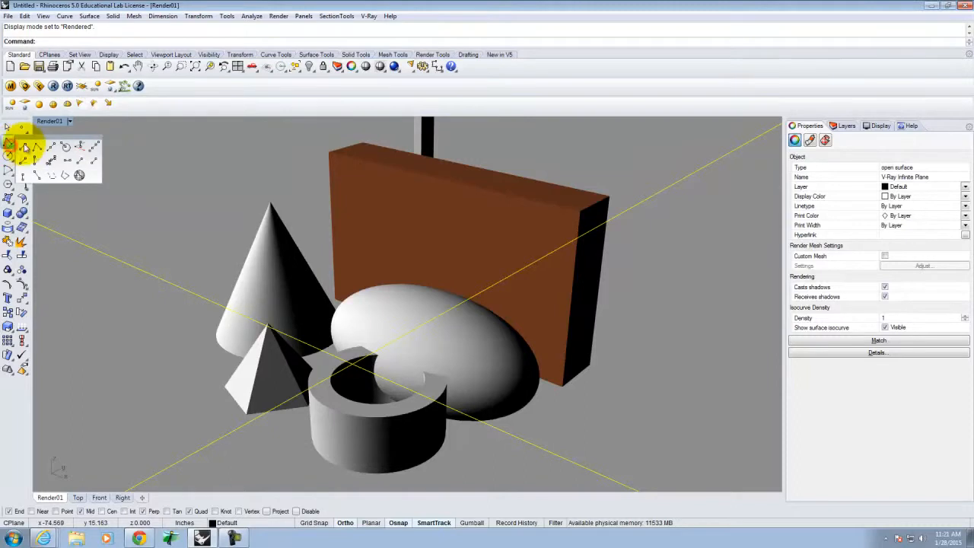
click(8, 143)
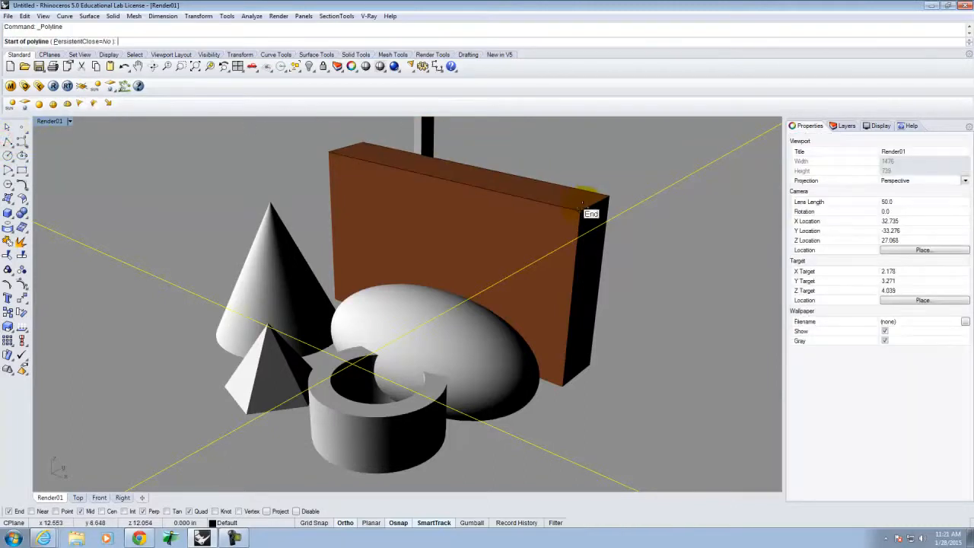
click(582, 206)
click(328, 152)
right_click(450, 251)
Delete the polyline curve lying on the brown box's upper front edge
click(479, 188)
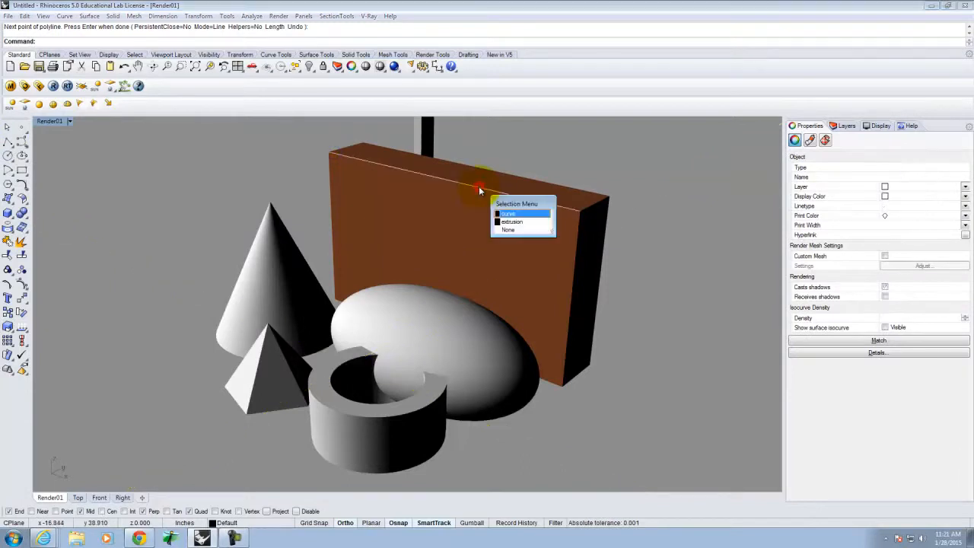
click(523, 215)
key(Delete)
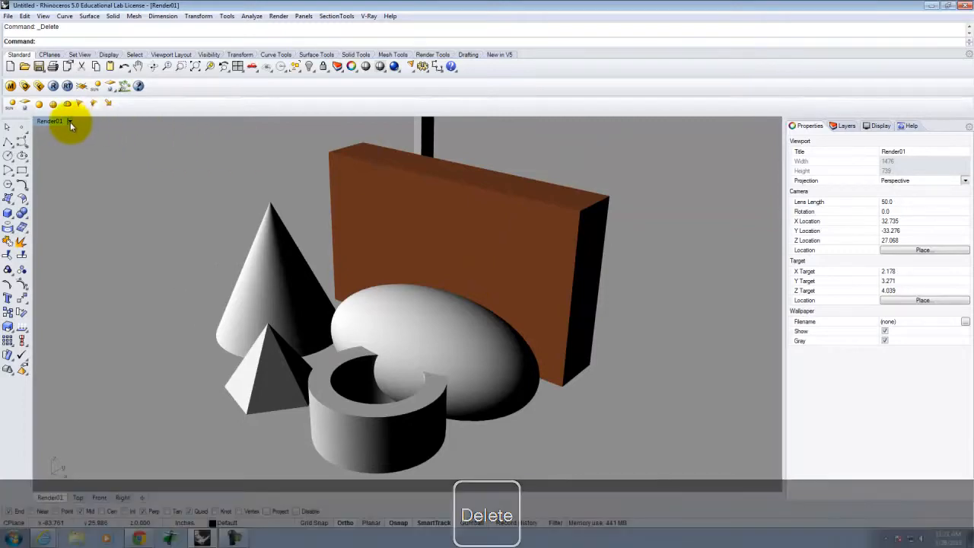
Switch the Render01 viewport to Shaded display, select the directional light, and return the viewport to Rendered display
click(73, 121)
click(69, 121)
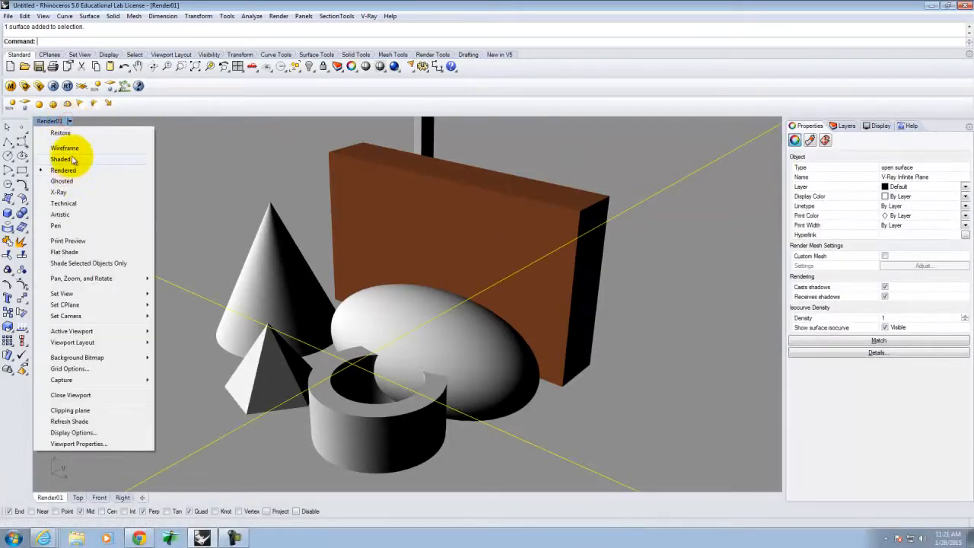
click(68, 159)
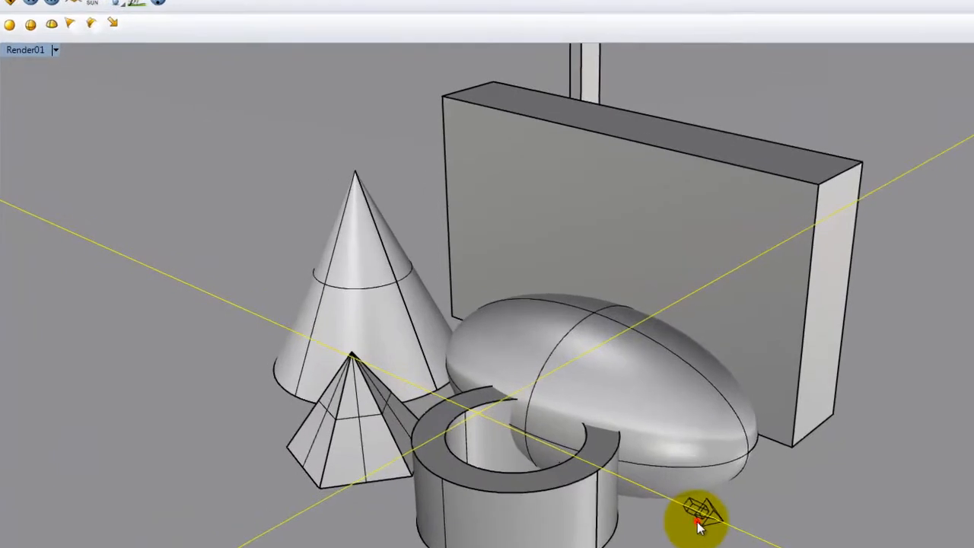
click(563, 461)
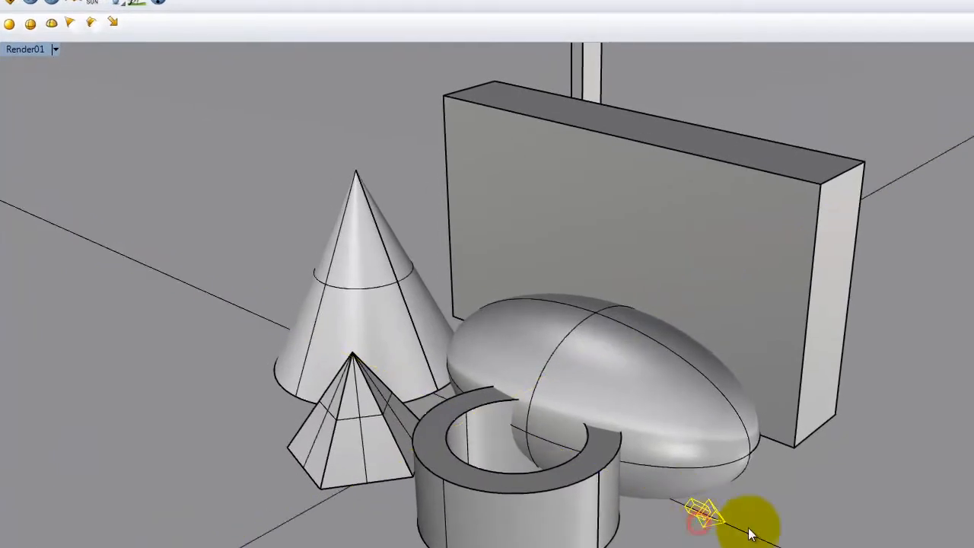
click(56, 49)
click(49, 124)
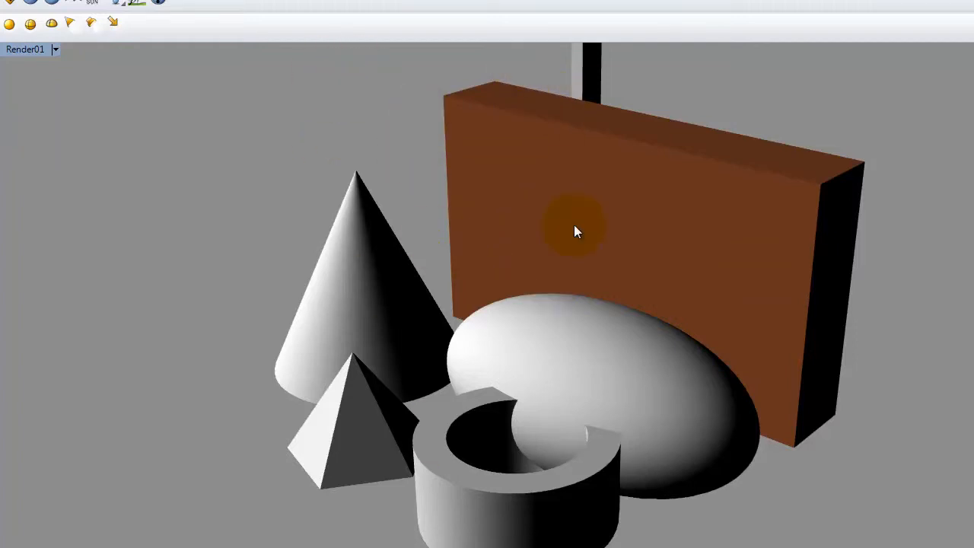
Apply the Orange V-Ray material to the ellipsoid and close the material editor
click(581, 337)
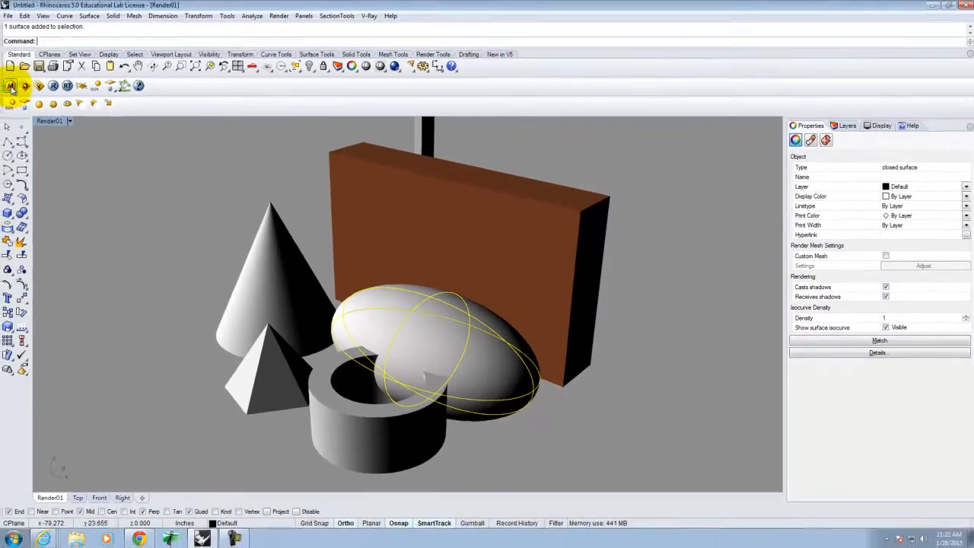
click(11, 87)
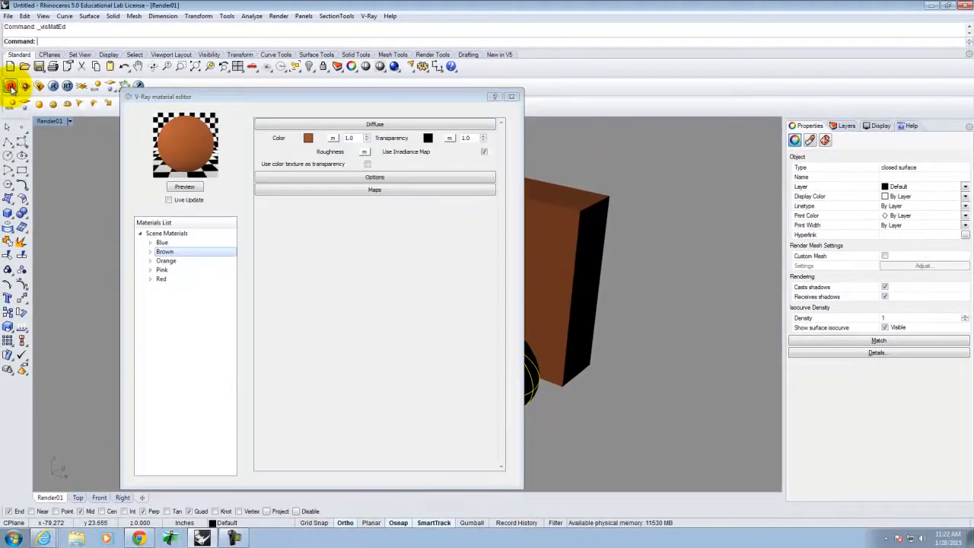
click(172, 262)
right_click(174, 264)
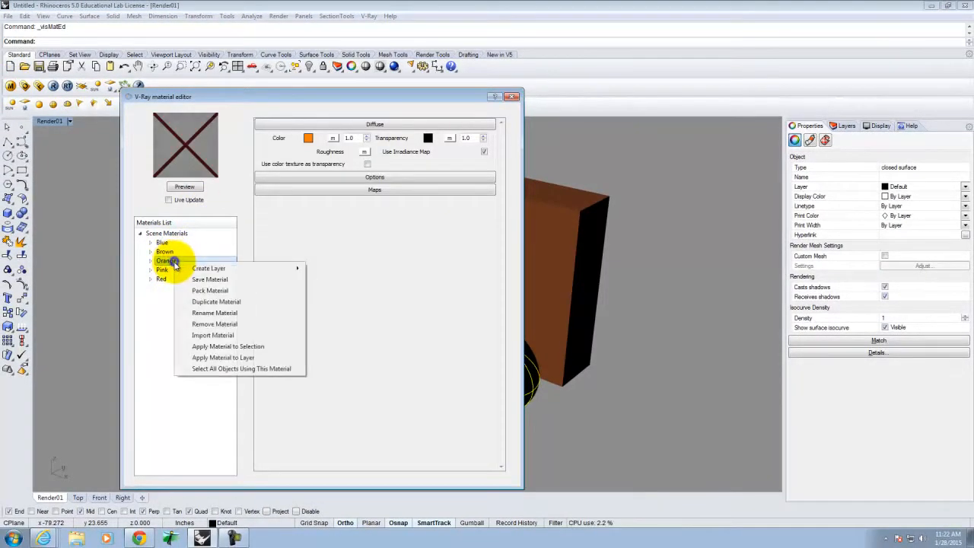
click(261, 348)
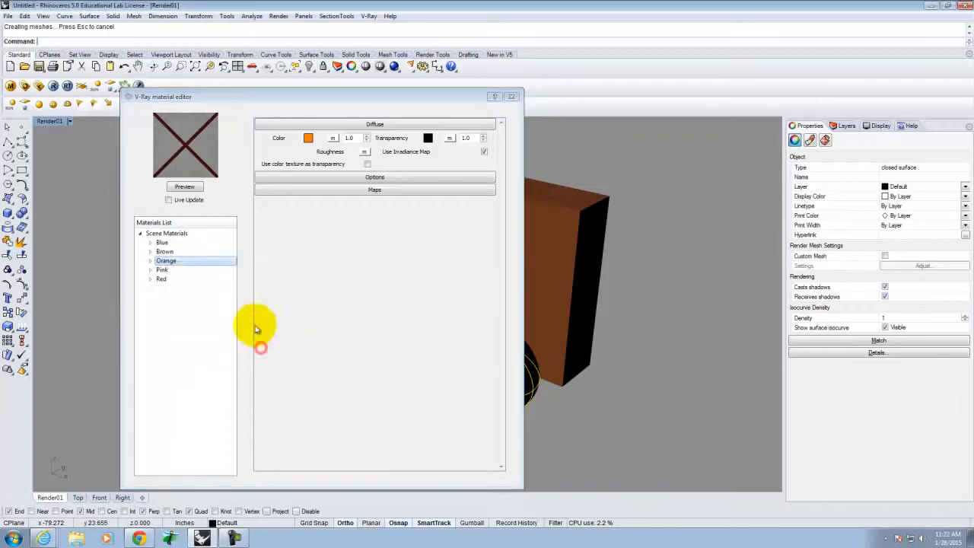
click(512, 96)
click(652, 280)
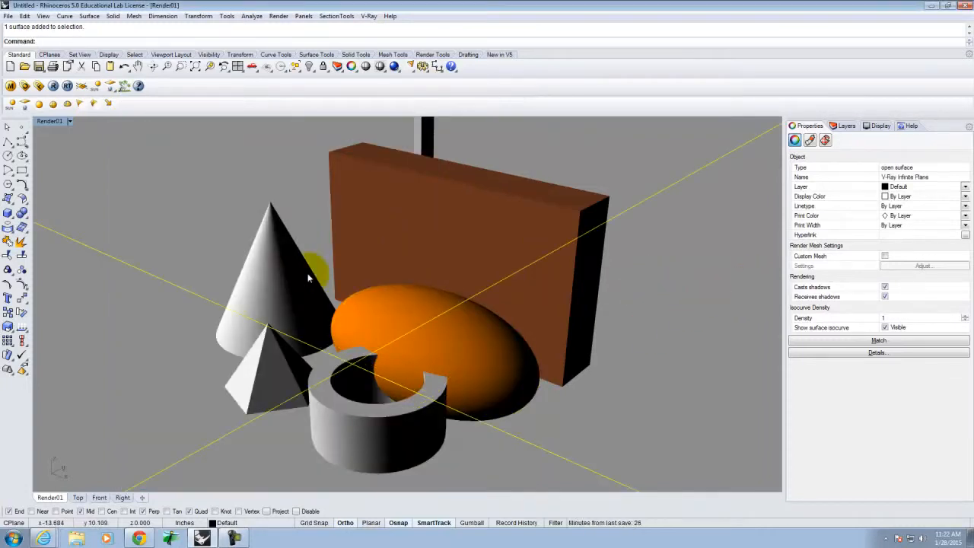
Apply the Pink V-Ray material to the cone and close the material editor
click(283, 275)
click(70, 120)
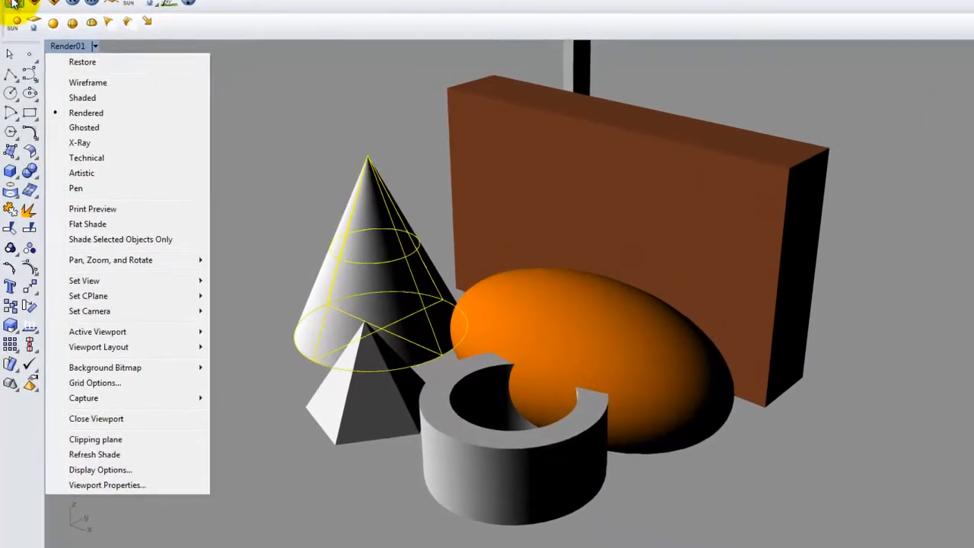
click(13, 26)
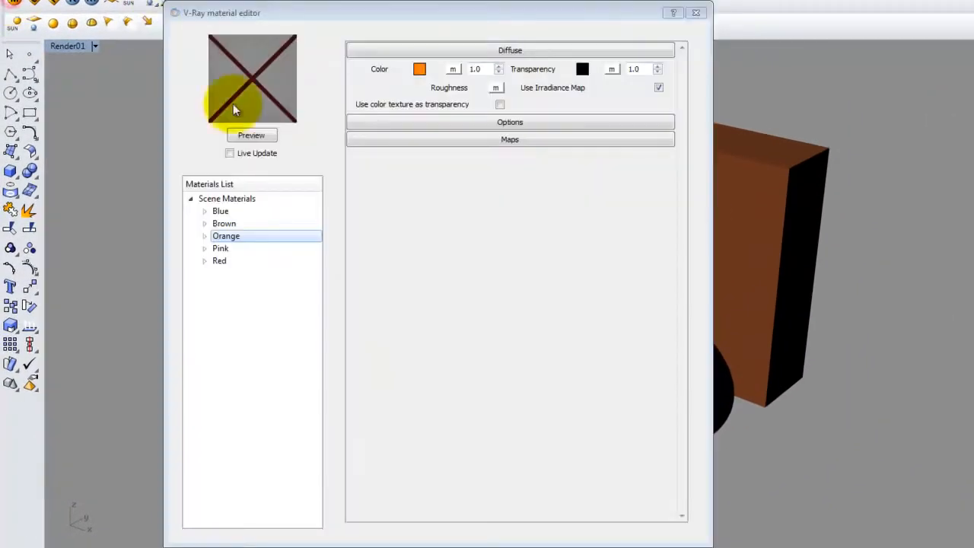
right_click(228, 250)
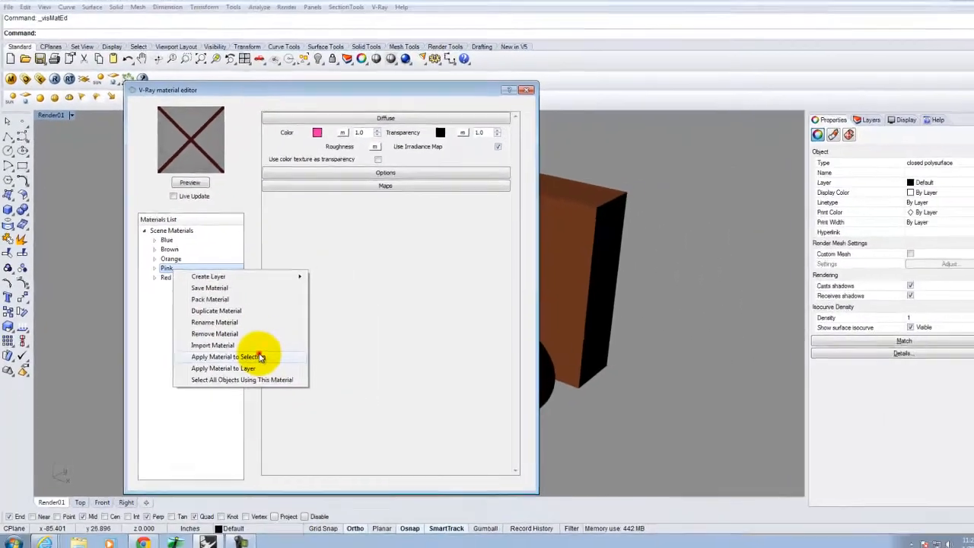
click(347, 361)
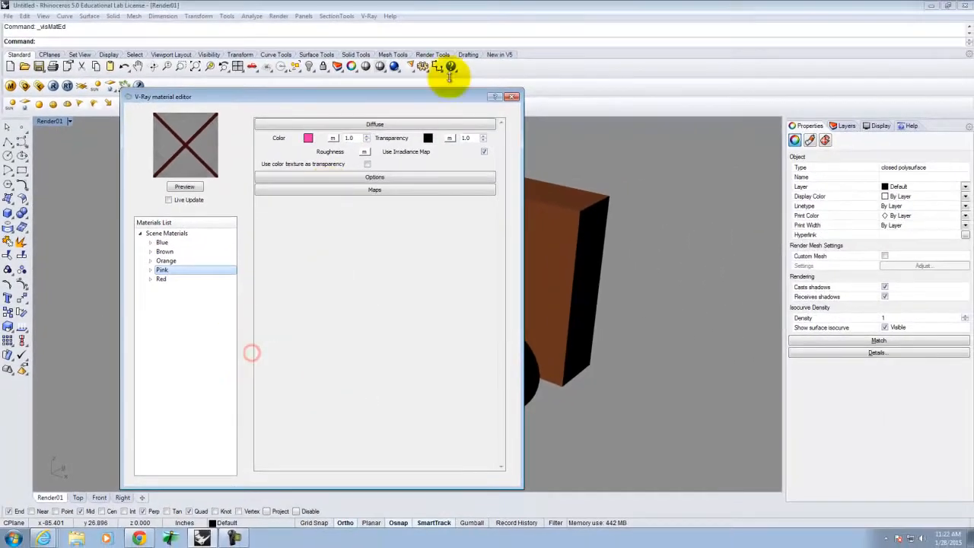
click(508, 95)
Apply the Red V-Ray material to the small pyramid and close the material editor
click(252, 364)
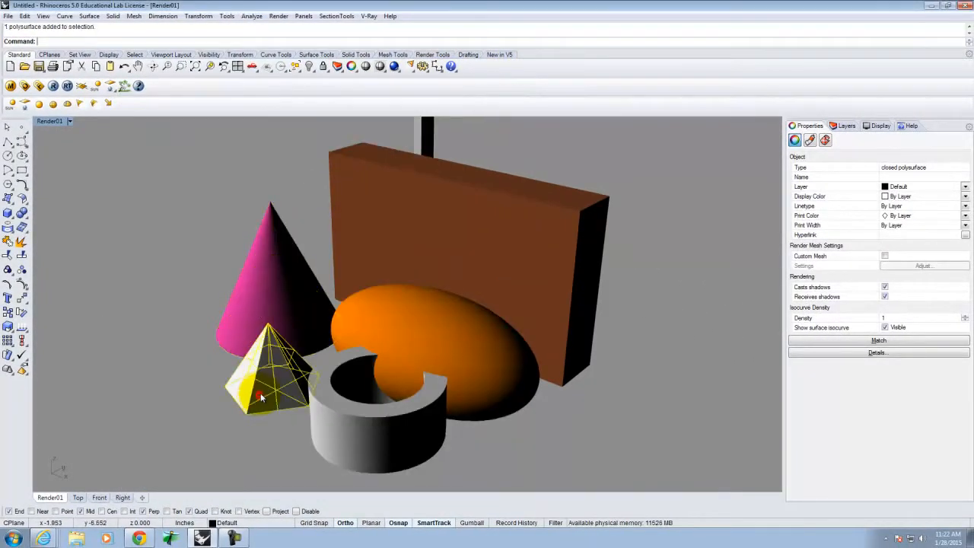
click(70, 122)
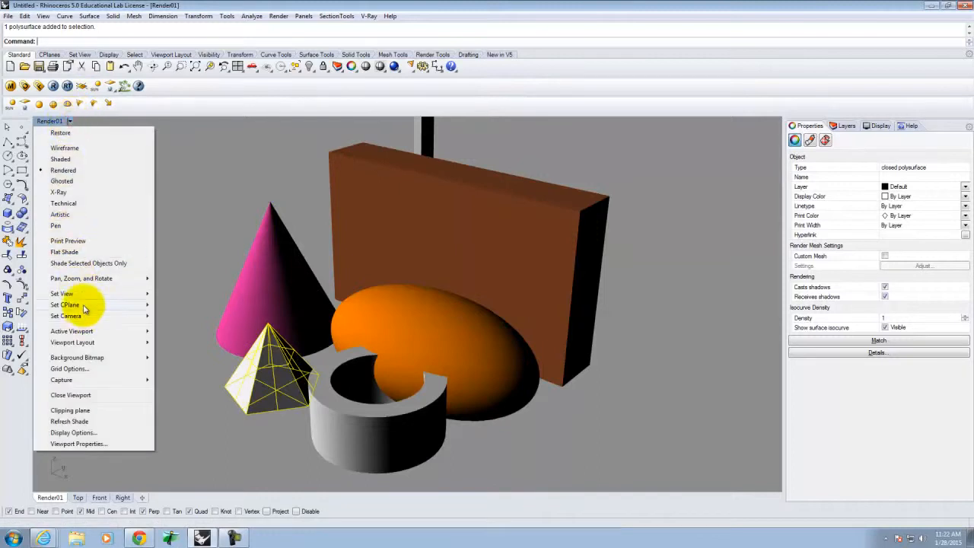
click(10, 85)
click(161, 279)
right_click(164, 278)
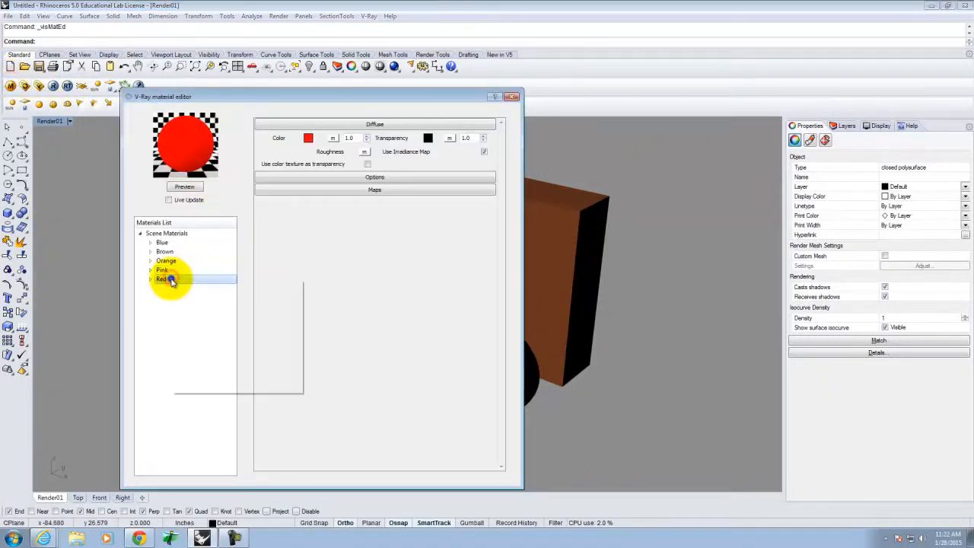
click(257, 364)
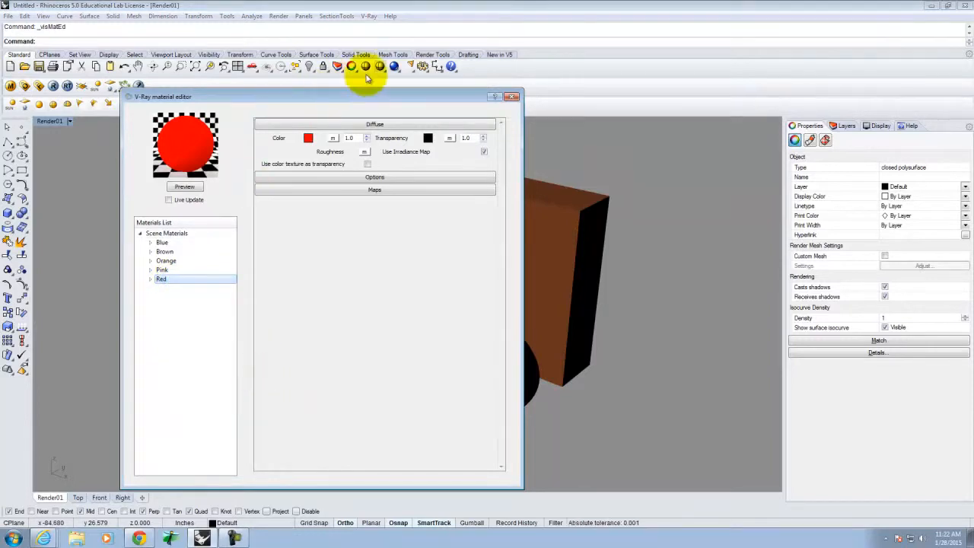
click(512, 97)
Apply the Blue V-Ray material to the hollow cylinder in front and close the material editor
click(340, 369)
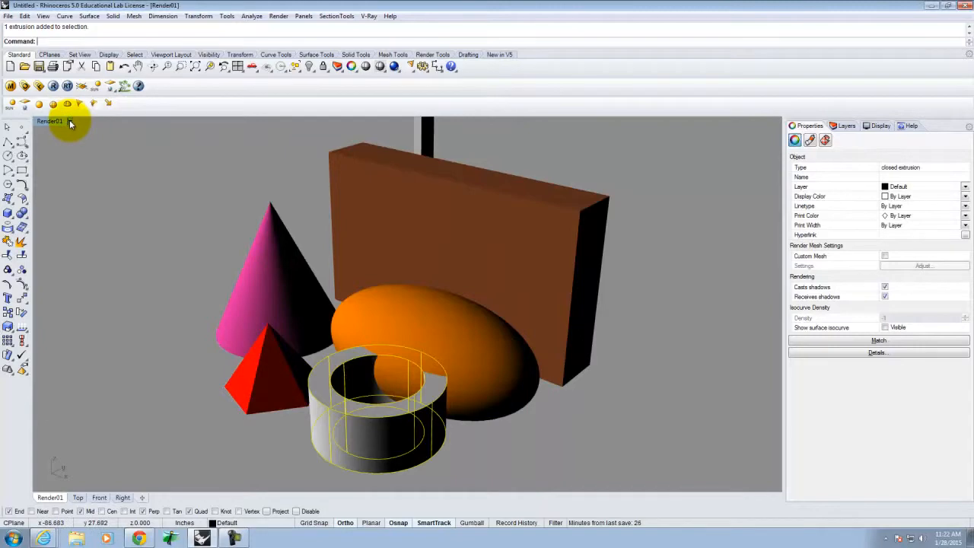
click(10, 85)
click(162, 242)
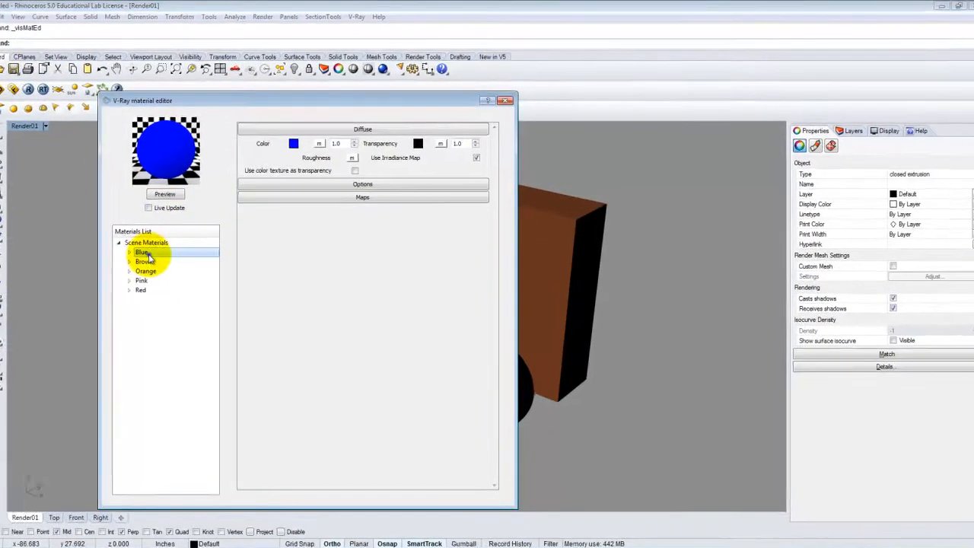
right_click(166, 242)
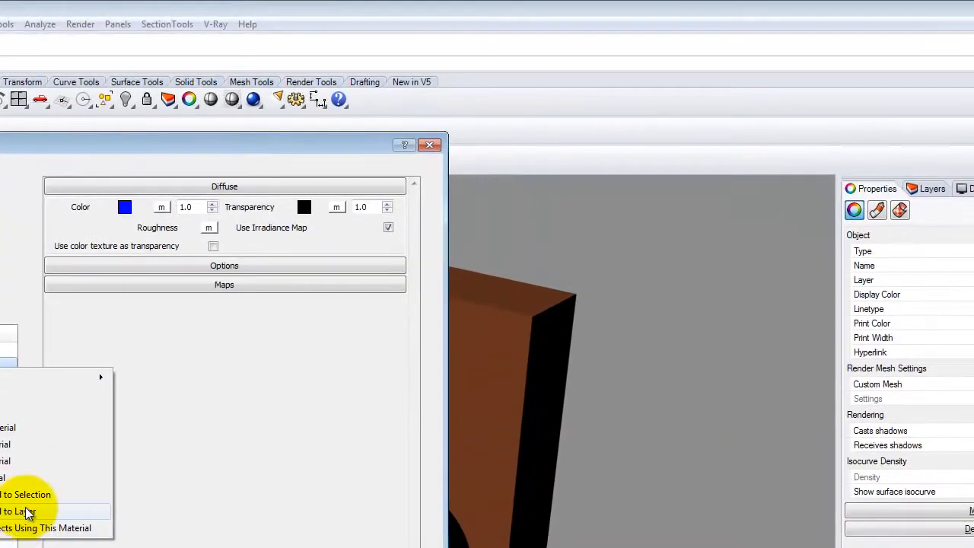
click(53, 474)
click(429, 145)
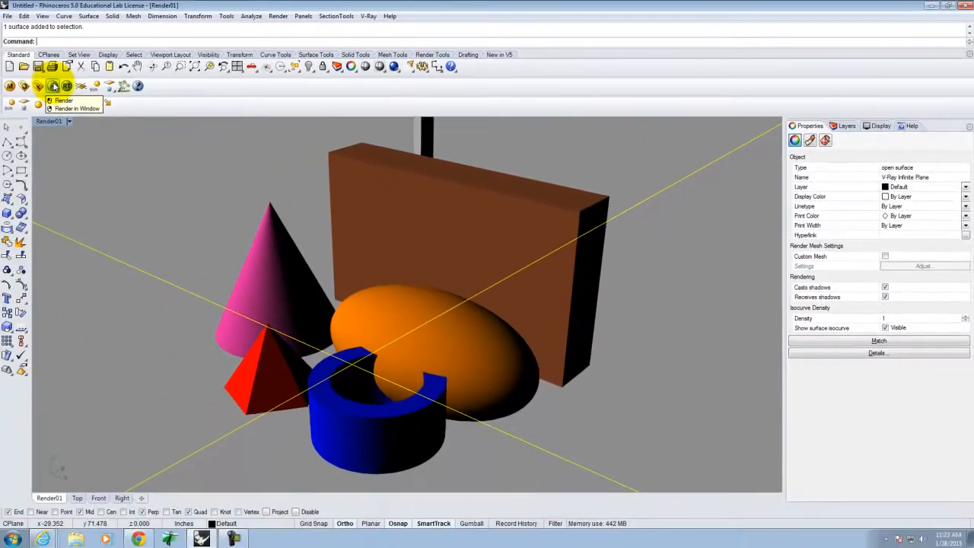
Render the Render01 view with V-Ray and reposition the frame buffer window
click(53, 86)
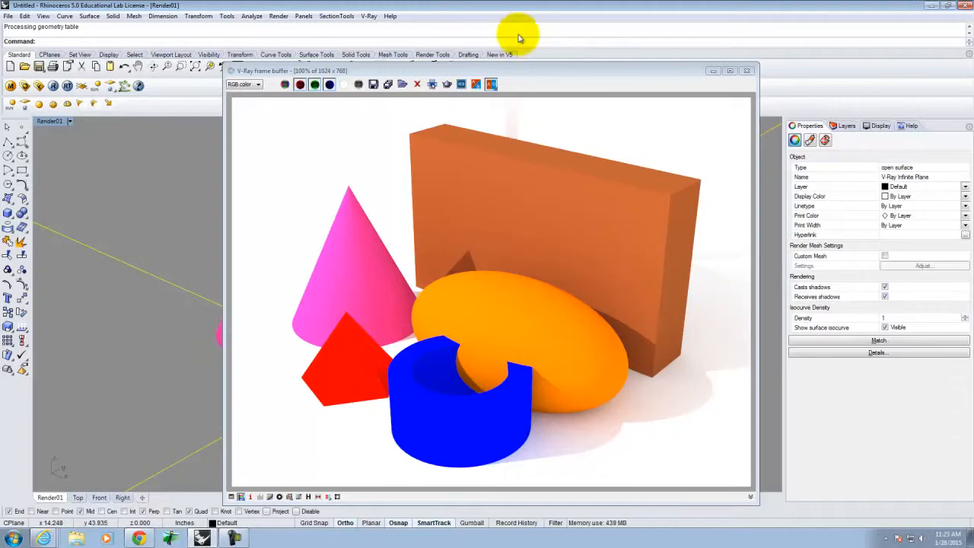
click(517, 67)
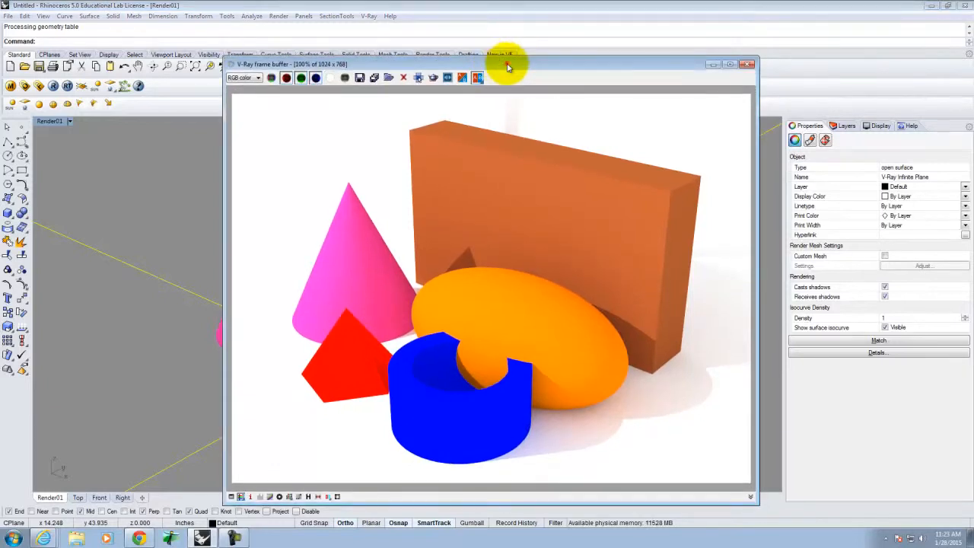
drag(506, 62, 468, 53)
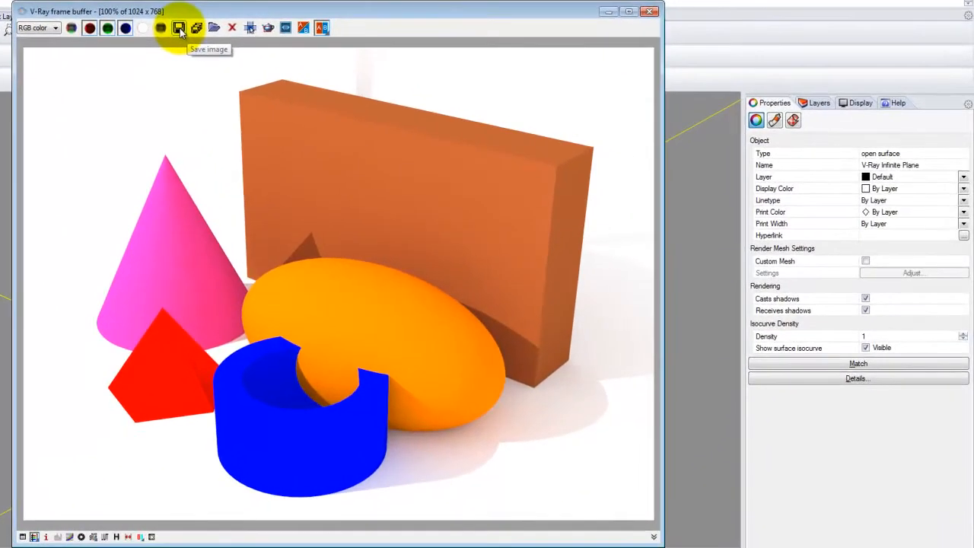
Start saving the rendered image and browse to Dropbox > DVC > A136 > A136 Exercies on the Kingfisher (E:) drive
click(321, 67)
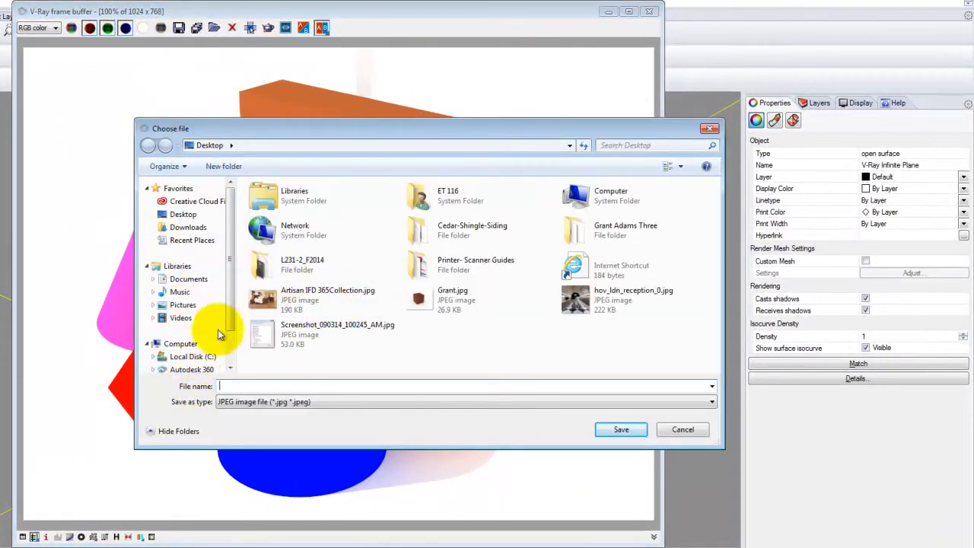
drag(230, 298, 232, 351)
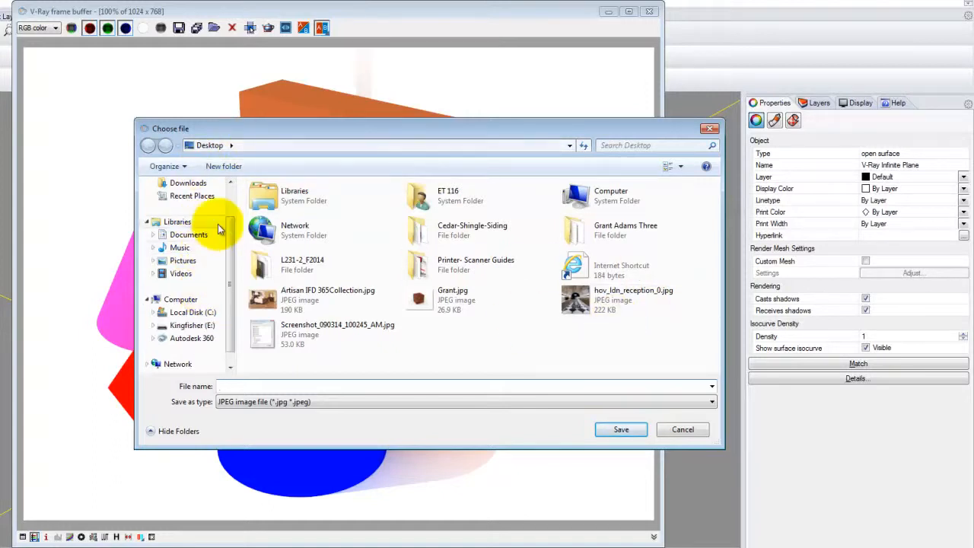
click(187, 325)
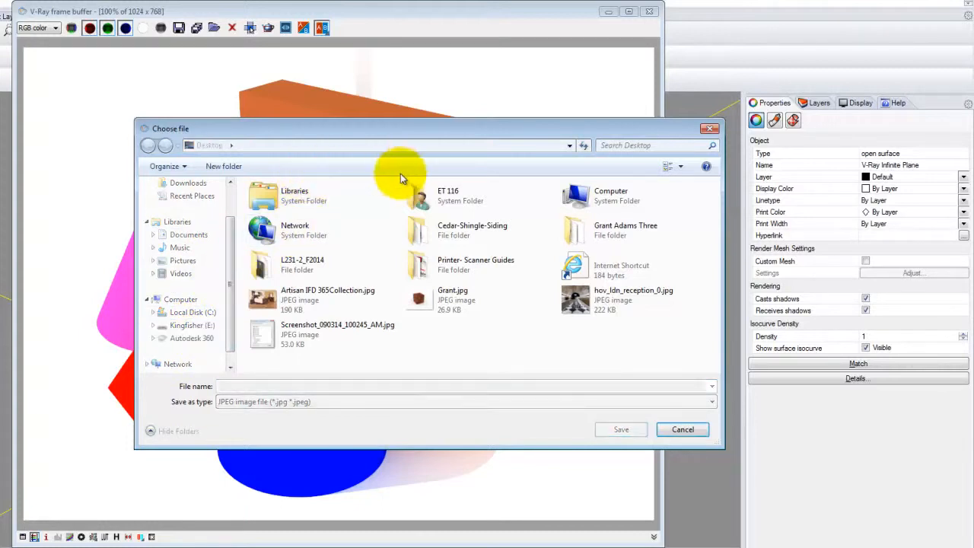
drag(256, 138, 201, 139)
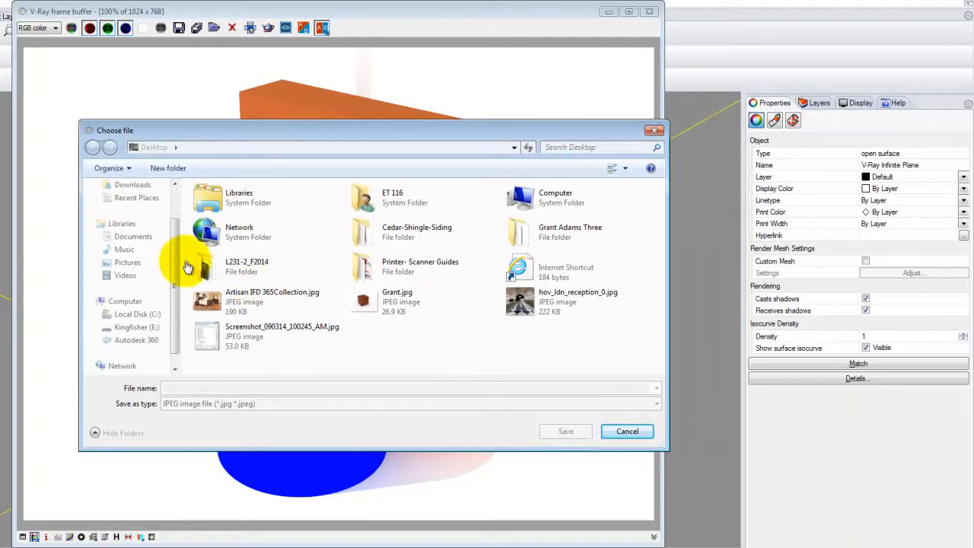
drag(174, 259, 174, 230)
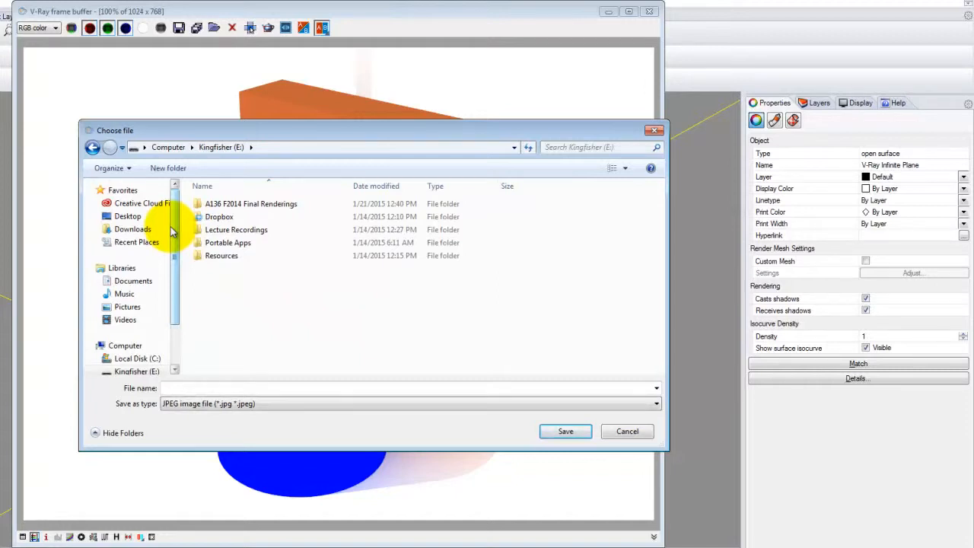
double_click(218, 217)
click(218, 207)
double_click(218, 209)
double_click(213, 207)
click(233, 207)
double_click(233, 207)
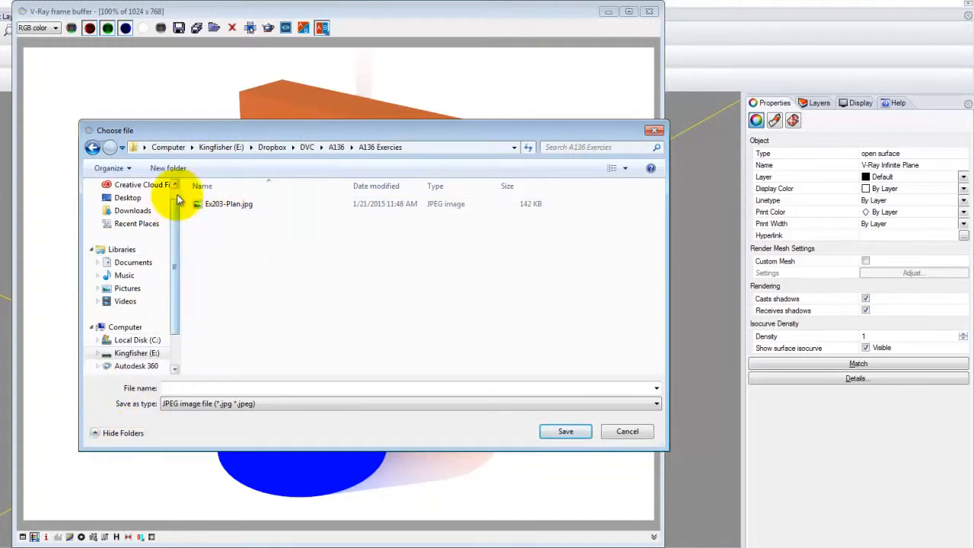
Create a folder named Ex205 inside A136 Exercies and open it
click(168, 167)
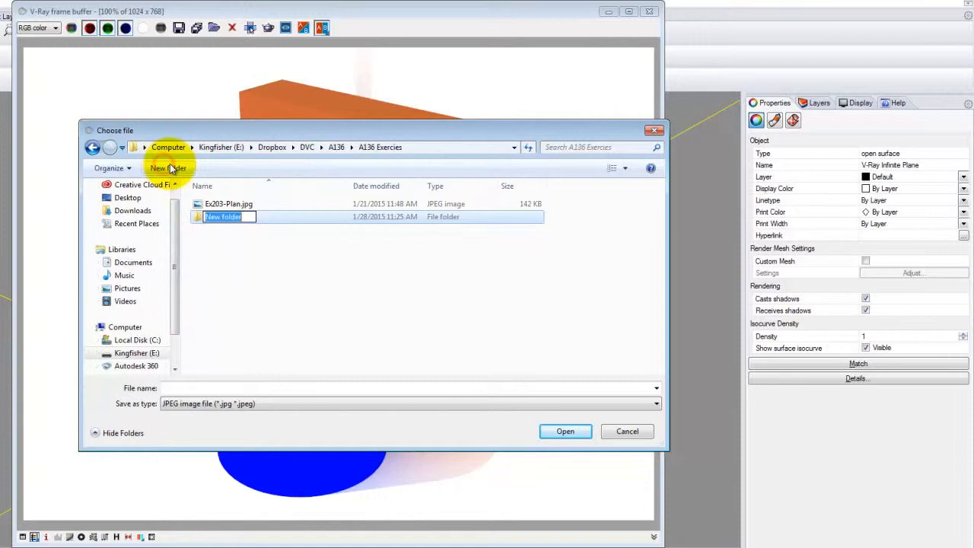
text(Ex20)
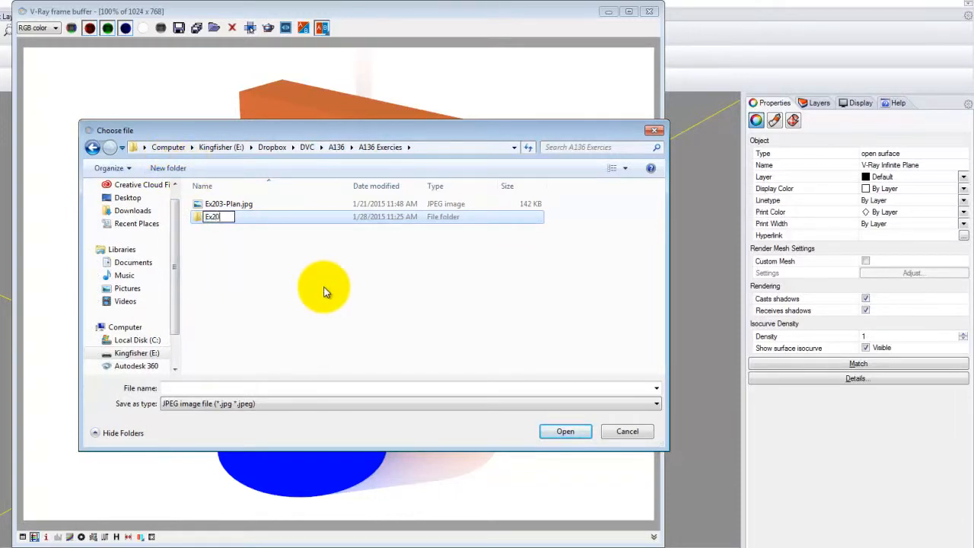
text(5)
double_click(267, 217)
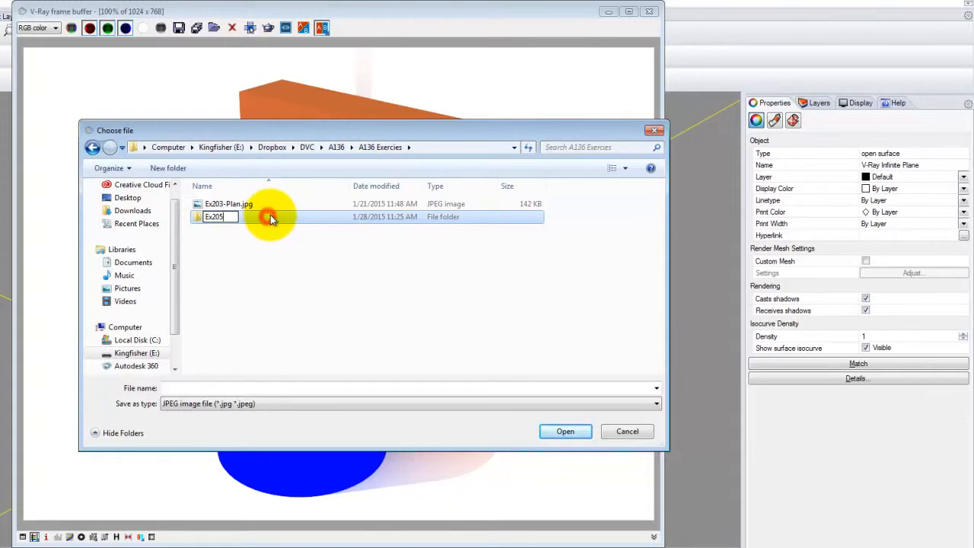
Save the rendering in the Ex205 folder as a JPEG image named ex205_base
click(231, 386)
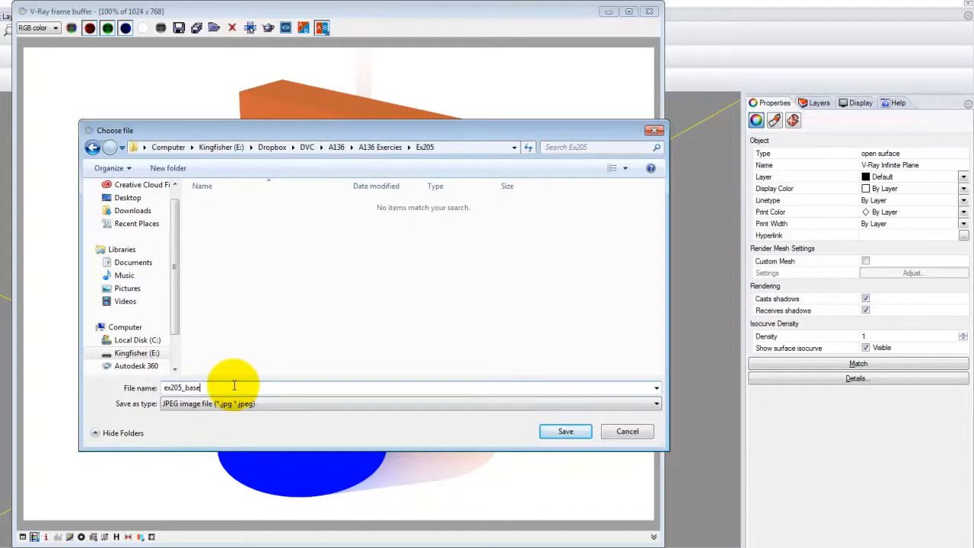
text(ex205_base)
click(565, 431)
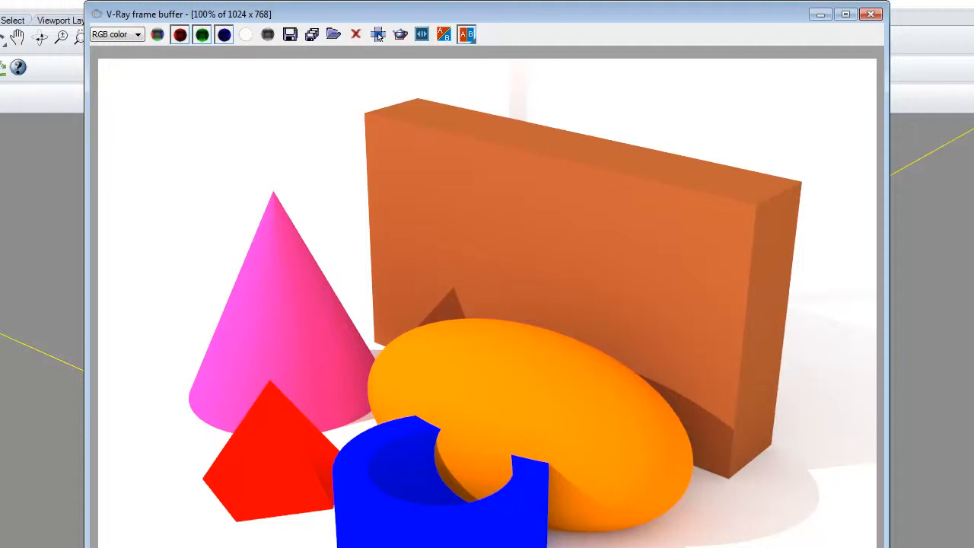
Close the V-Ray frame buffer and progress windows, and open the V-Ray material editor clear of the Properties panel
click(870, 14)
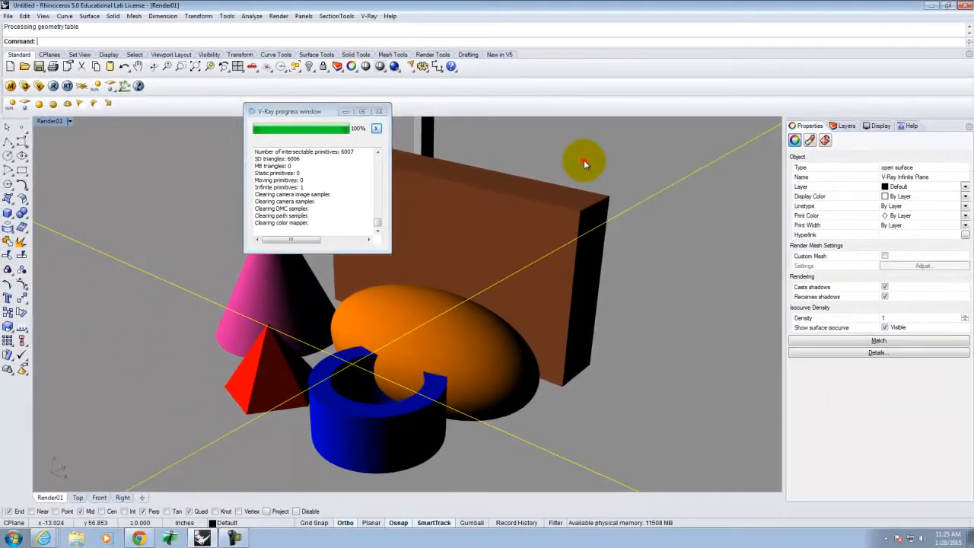
click(379, 111)
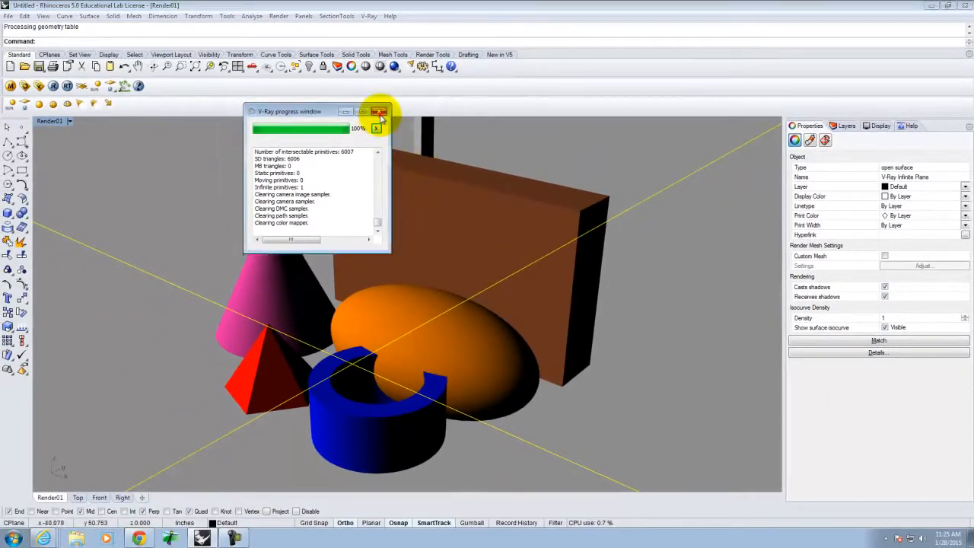
click(11, 86)
drag(289, 97, 611, 98)
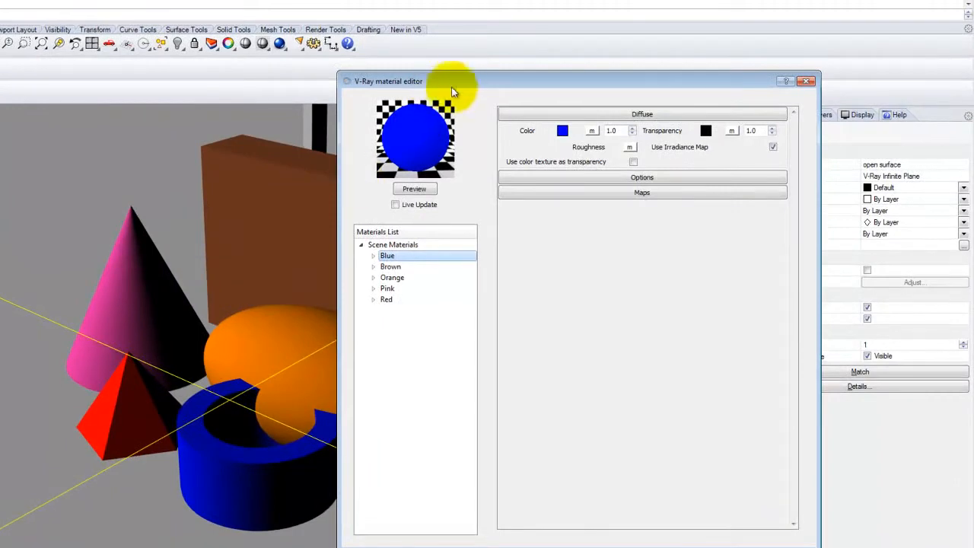
drag(451, 91, 205, 58)
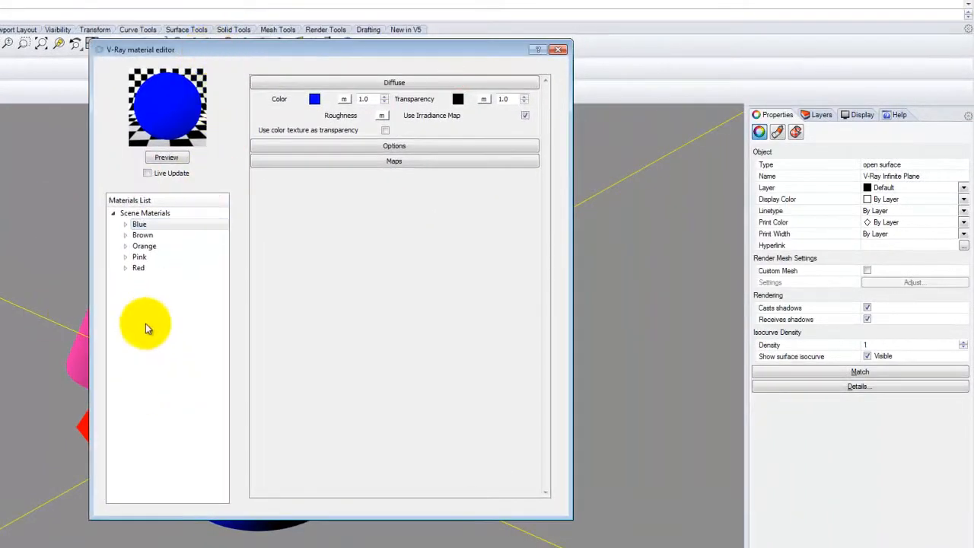
drag(210, 48, 239, 55)
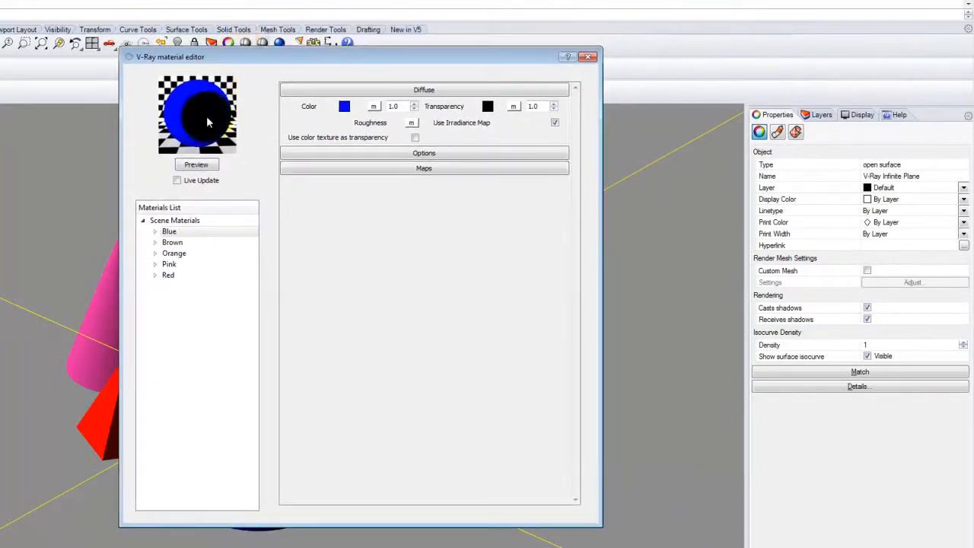
Set the diffuse transparency color of the Blue material to Gray (RGB 190, 190, 190)
click(169, 231)
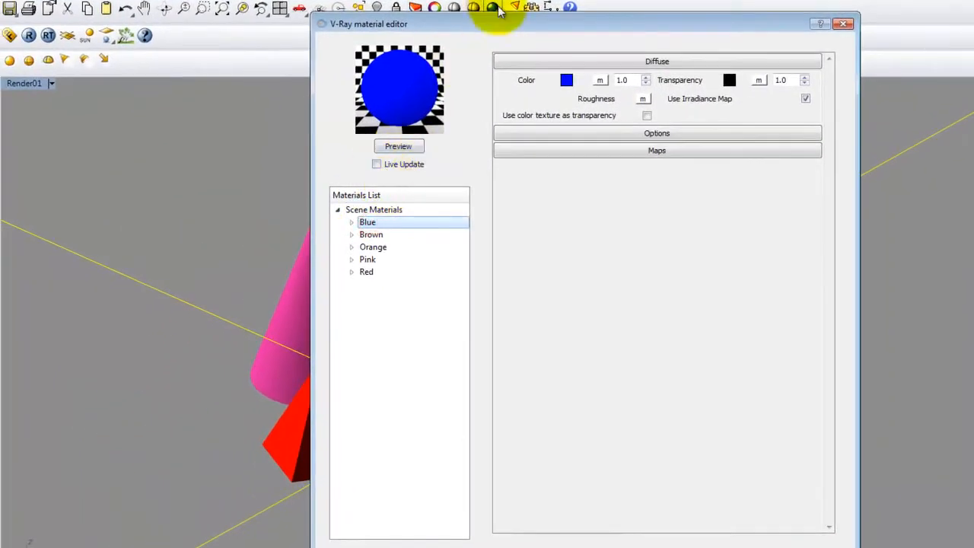
drag(507, 20, 409, 10)
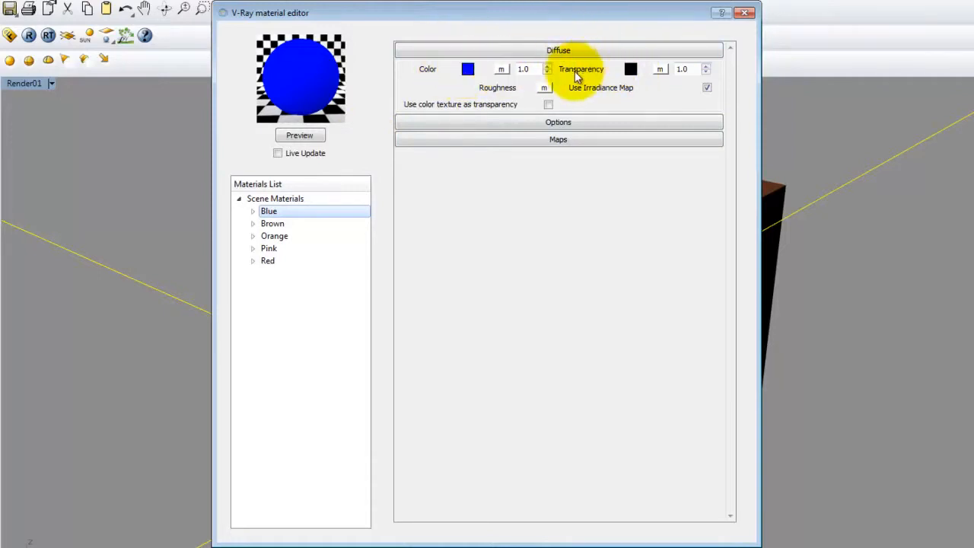
click(630, 70)
click(454, 166)
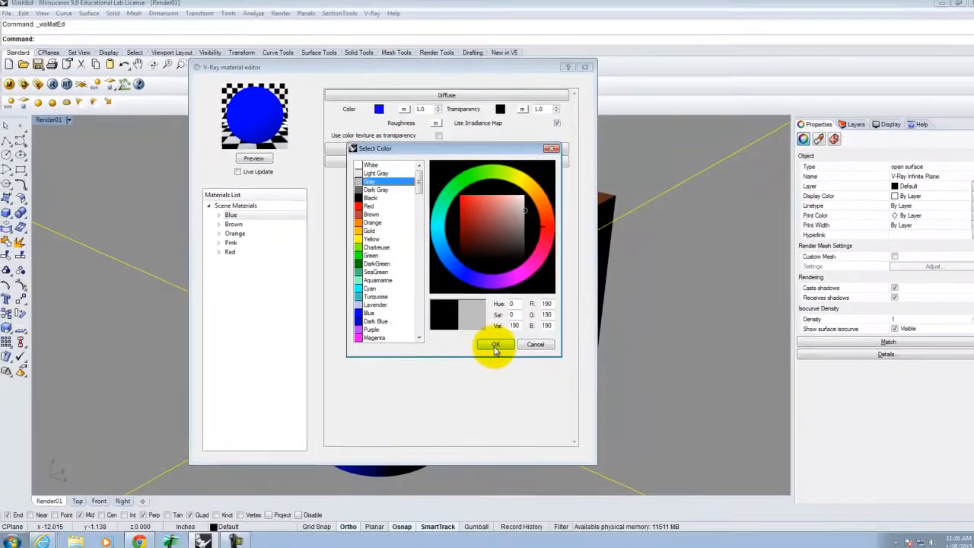
Try Gray and Dark Gray as the Blue material's transparency color, updating the material preview for each
click(624, 384)
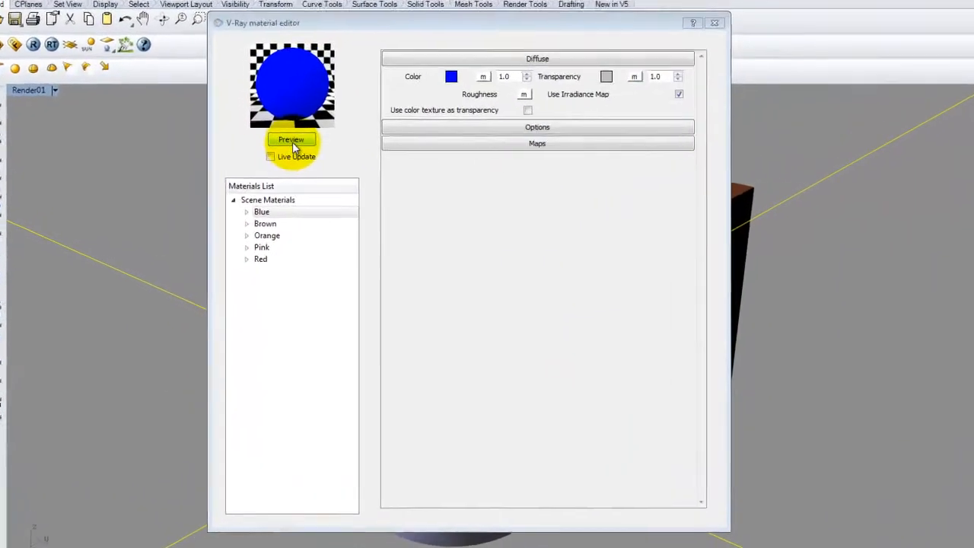
click(299, 136)
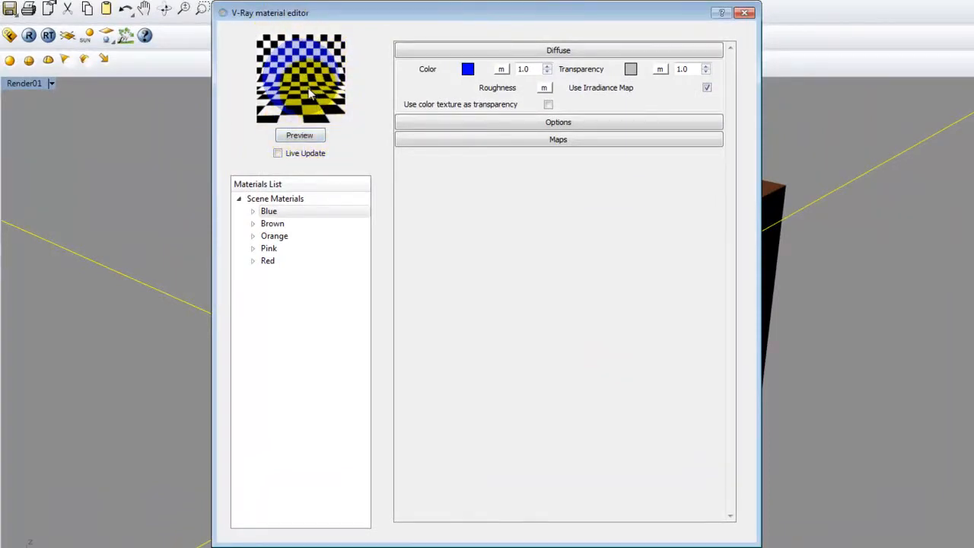
click(631, 69)
click(462, 176)
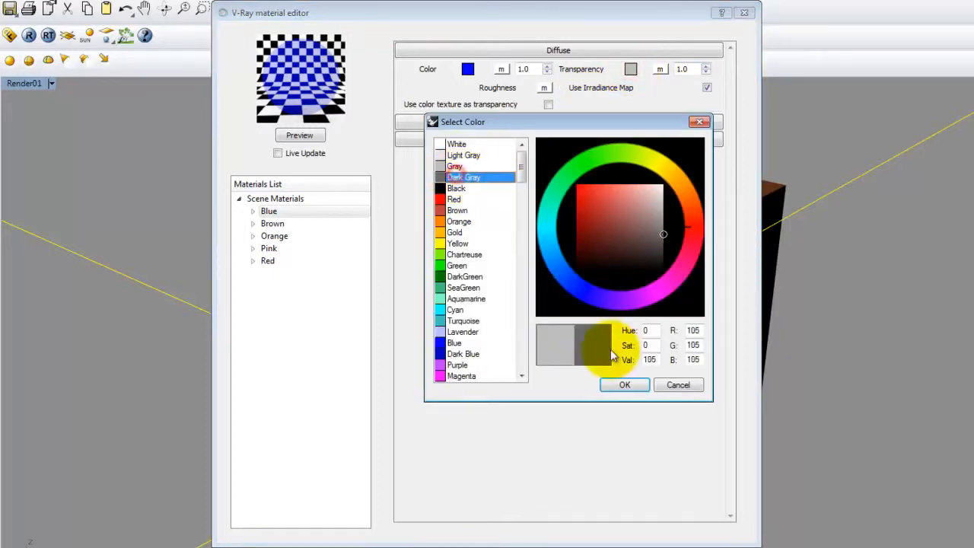
click(625, 384)
click(302, 136)
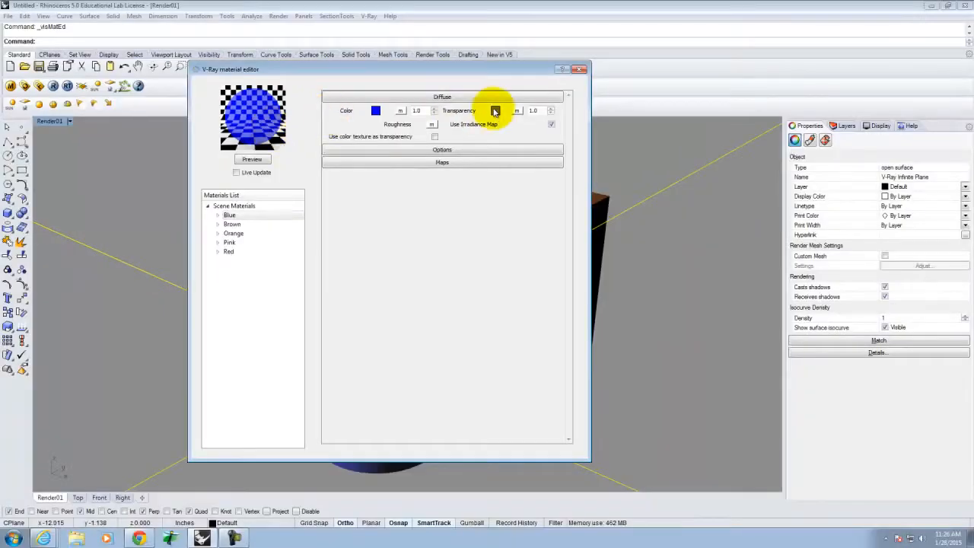
Try Light Gray as the Blue material's transparency color and update the material preview
click(494, 111)
click(372, 174)
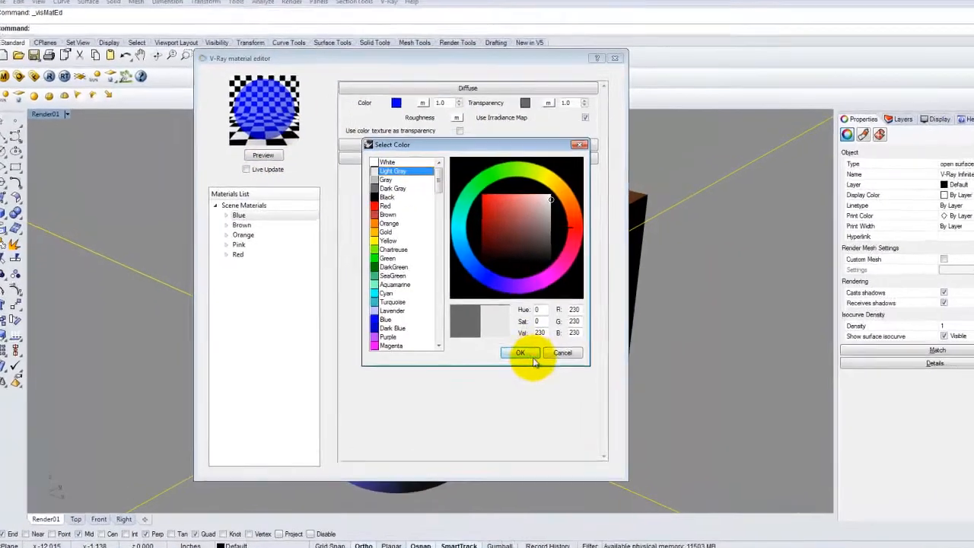
click(491, 343)
click(252, 159)
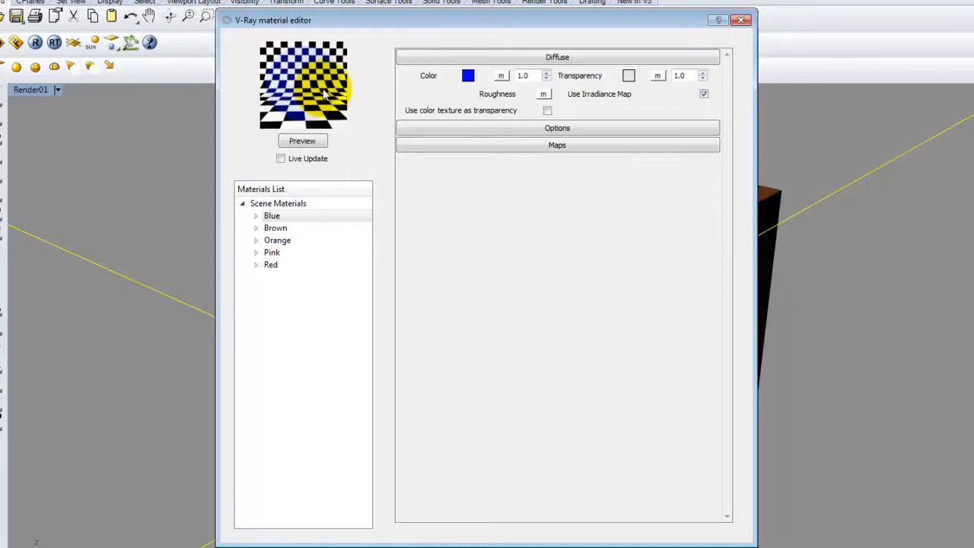
Set the Blue material's transparency color to Gray and update the material preview
click(630, 76)
click(470, 183)
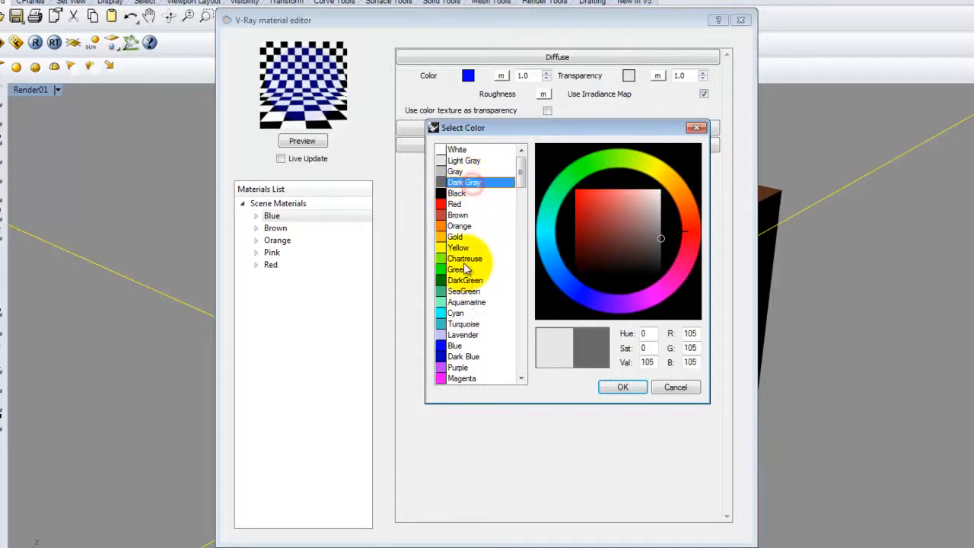
click(460, 171)
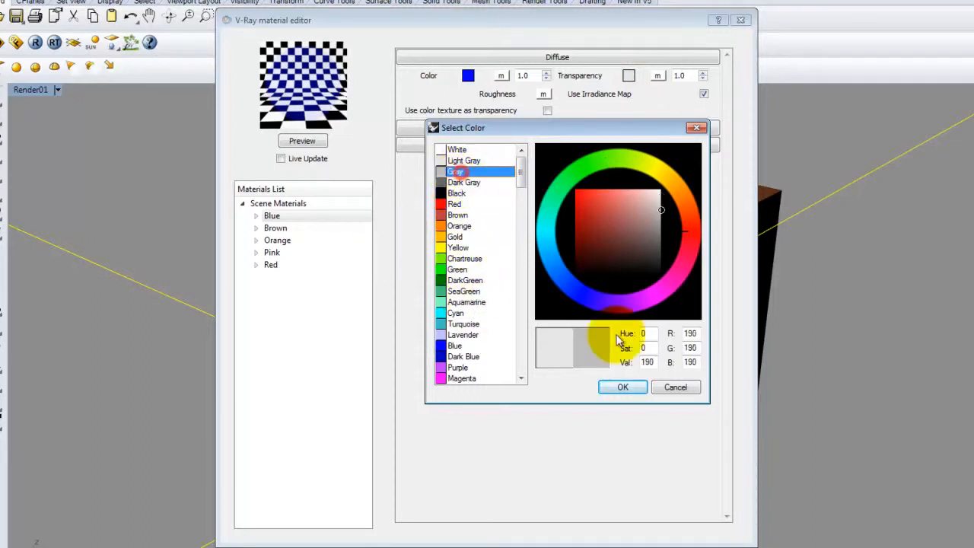
click(624, 387)
click(321, 140)
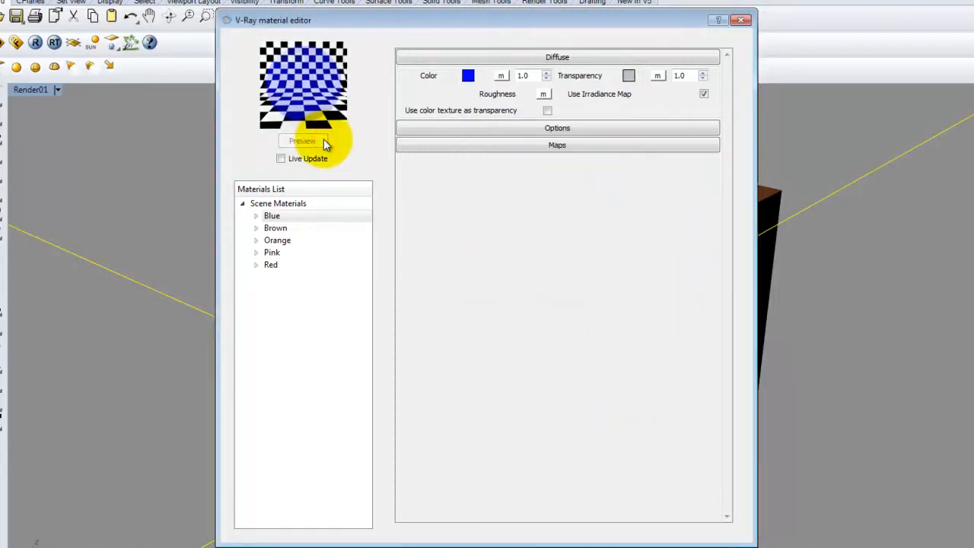
Set the Red material's transparency color to Dark Gray and close the V-Ray material editor
drag(350, 18, 922, 46)
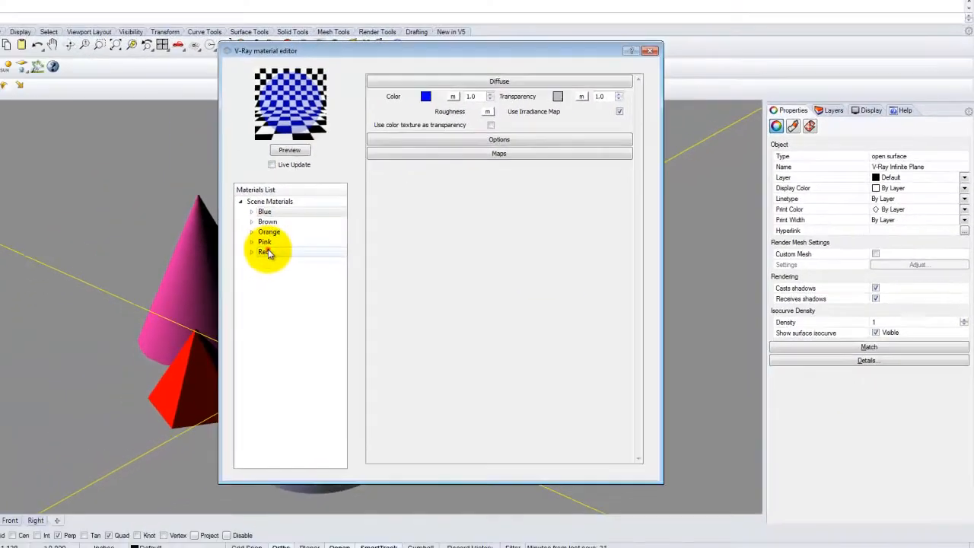
click(265, 251)
click(558, 96)
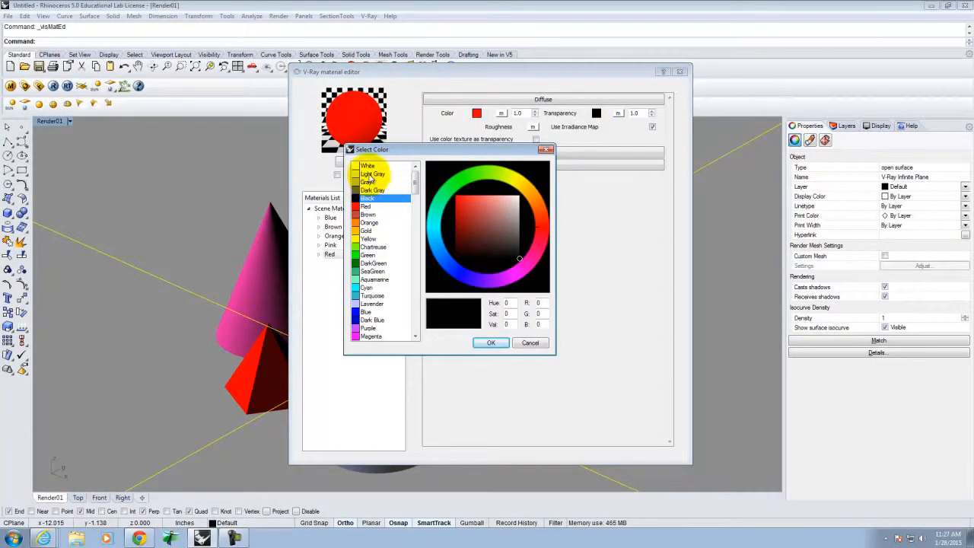
click(371, 189)
click(494, 343)
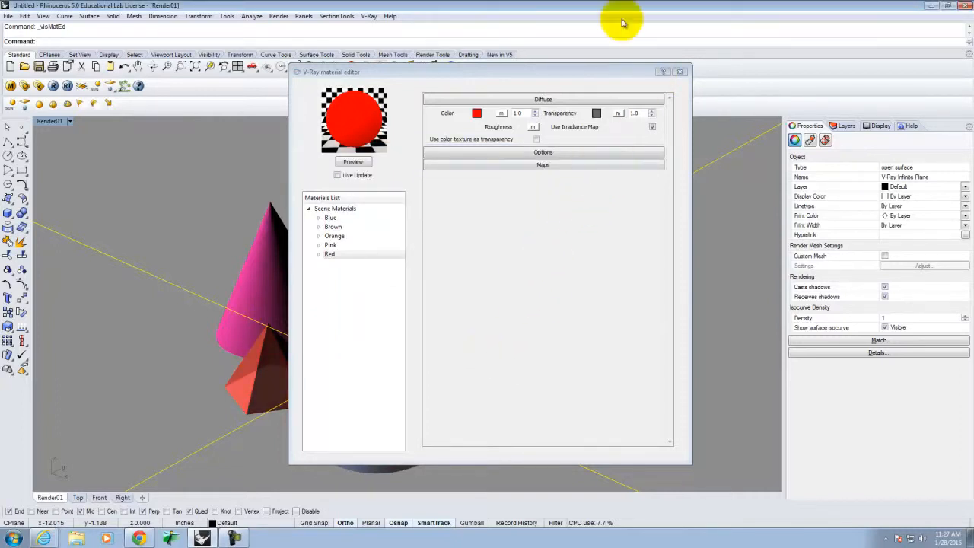
click(680, 73)
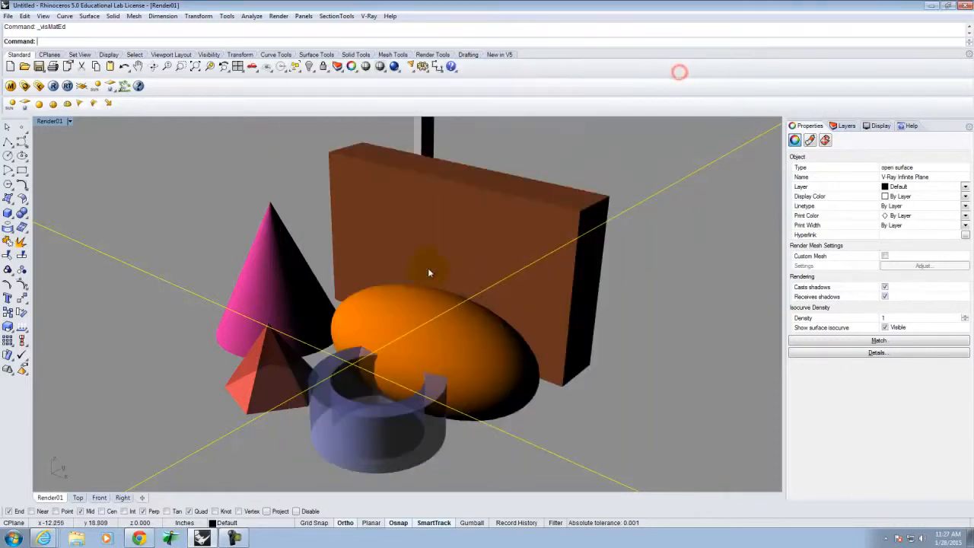
Render the Render01 view to examine the transparent red pyramid and blue ring, and close the frame buffer and progress window
click(54, 86)
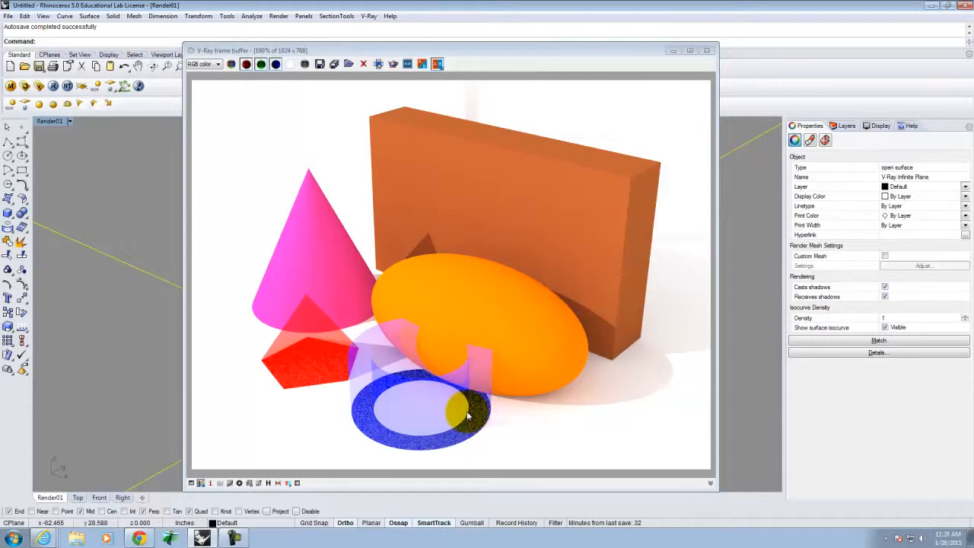
drag(584, 44, 746, 46)
click(105, 242)
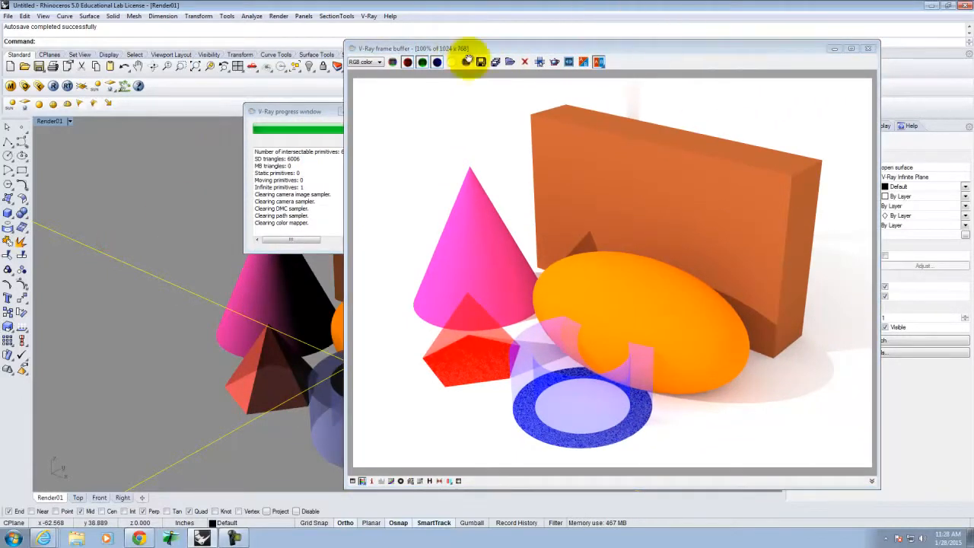
click(868, 50)
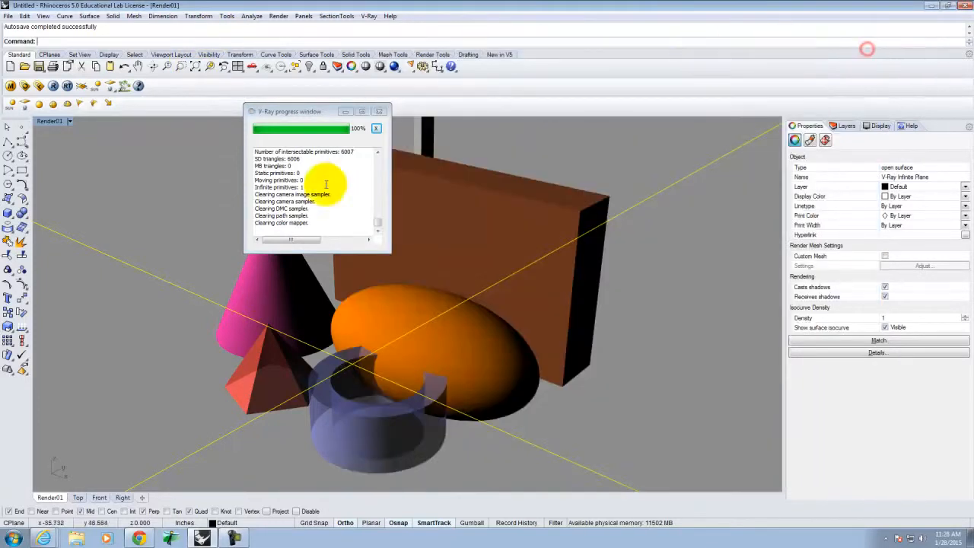
click(385, 111)
Move the V-Ray infinite plane vertically down by about 0.19 inches, slightly below the objects' bases
click(82, 312)
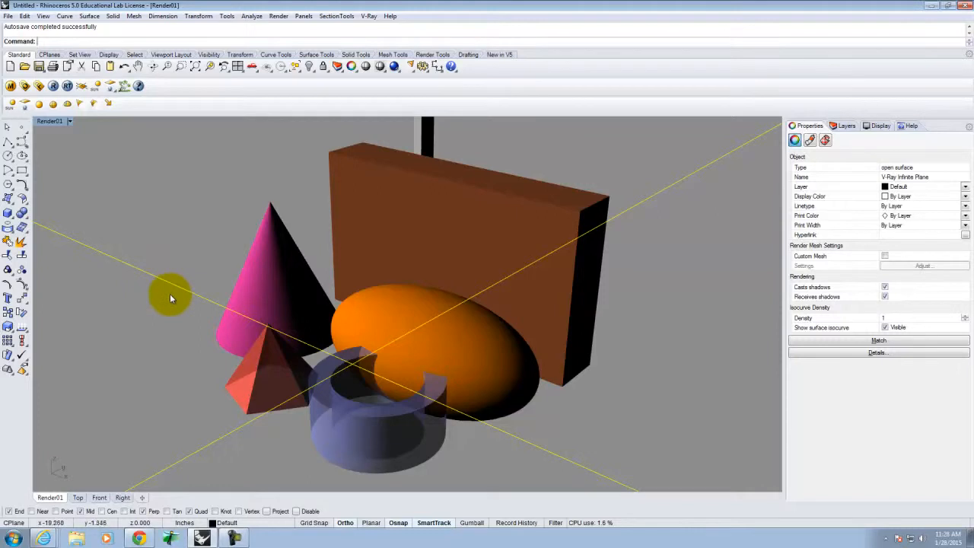
key(Return)
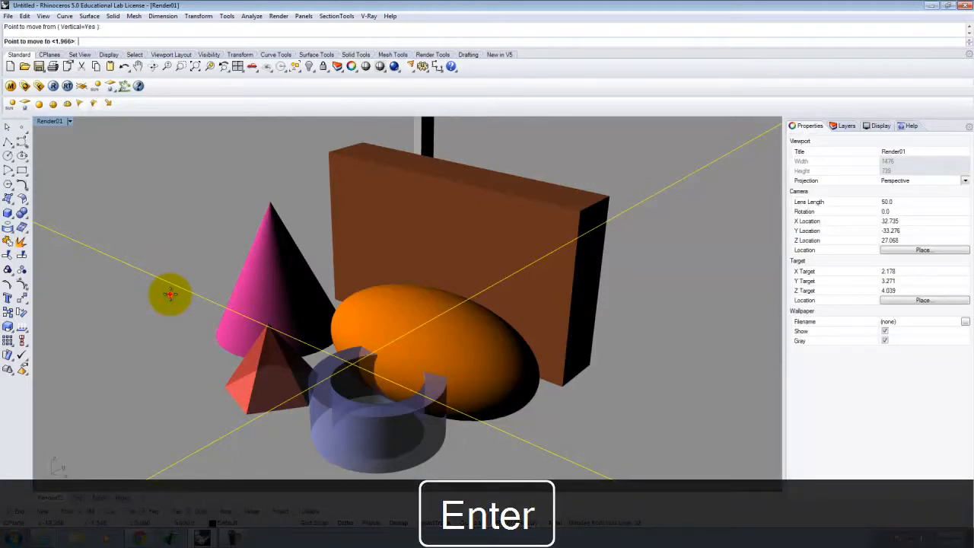
click(171, 296)
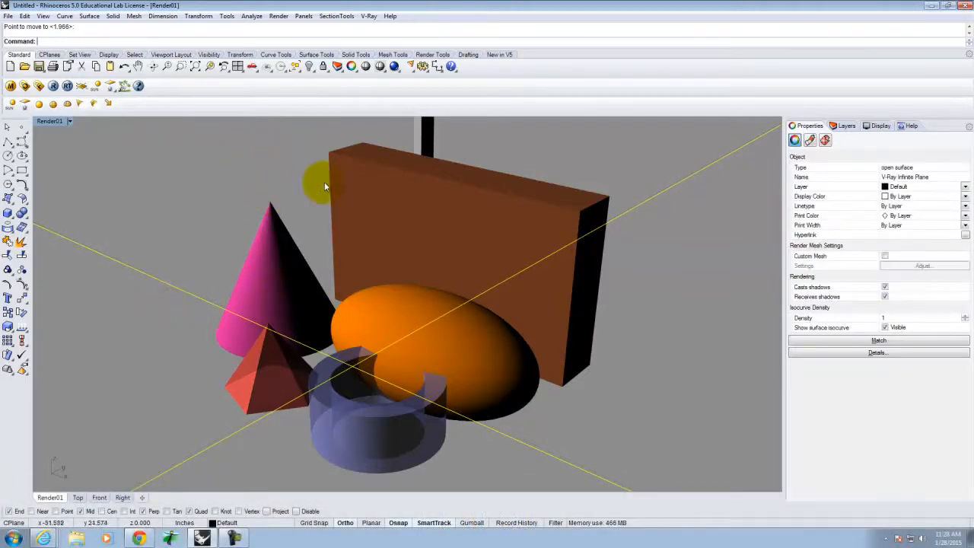
Render the scene again with the lowered infinite plane, and close the frame buffer and progress window
click(54, 85)
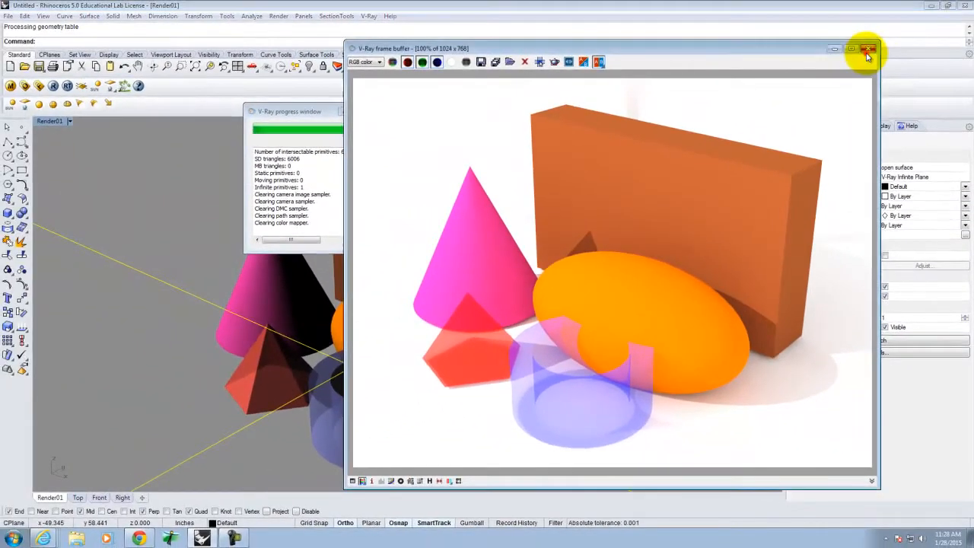
click(866, 50)
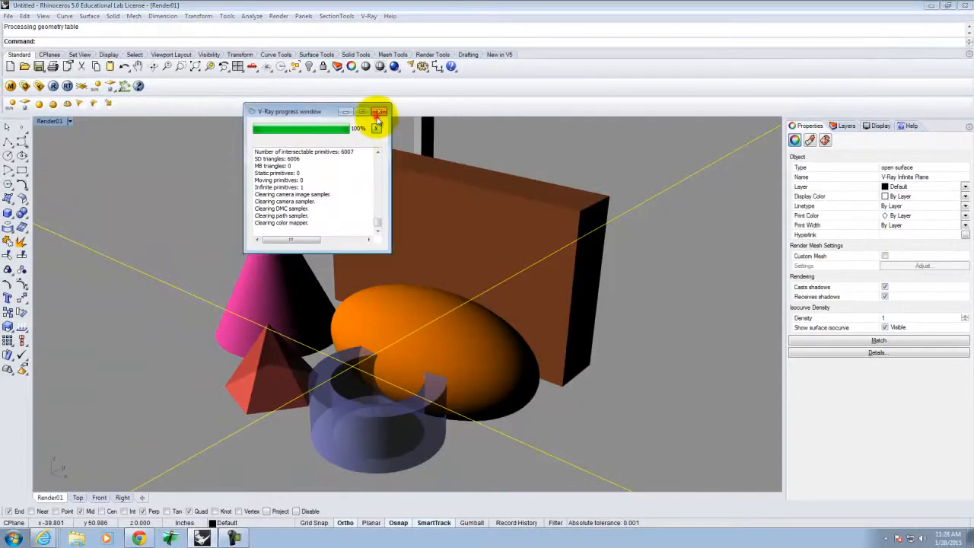
click(379, 112)
Raise the infinite plane by about 0.15 inches in the Front viewport and return to the maximized Render01 view
click(41, 120)
key(ctrl+m)
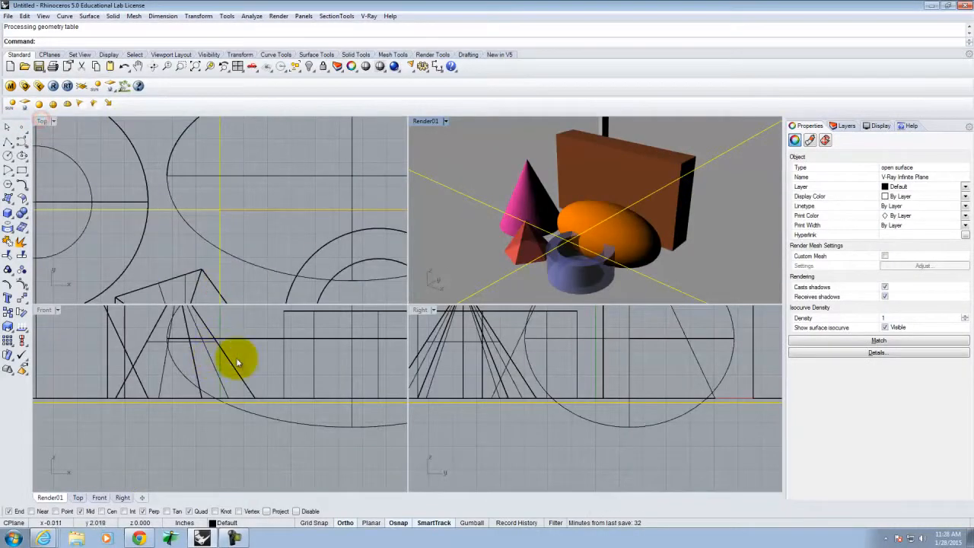
click(194, 448)
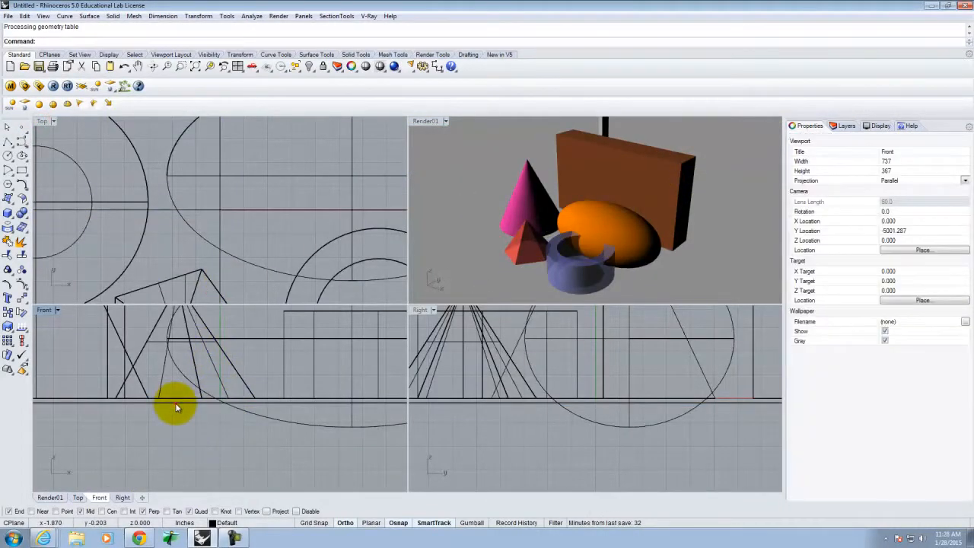
click(179, 406)
key(Return)
click(216, 442)
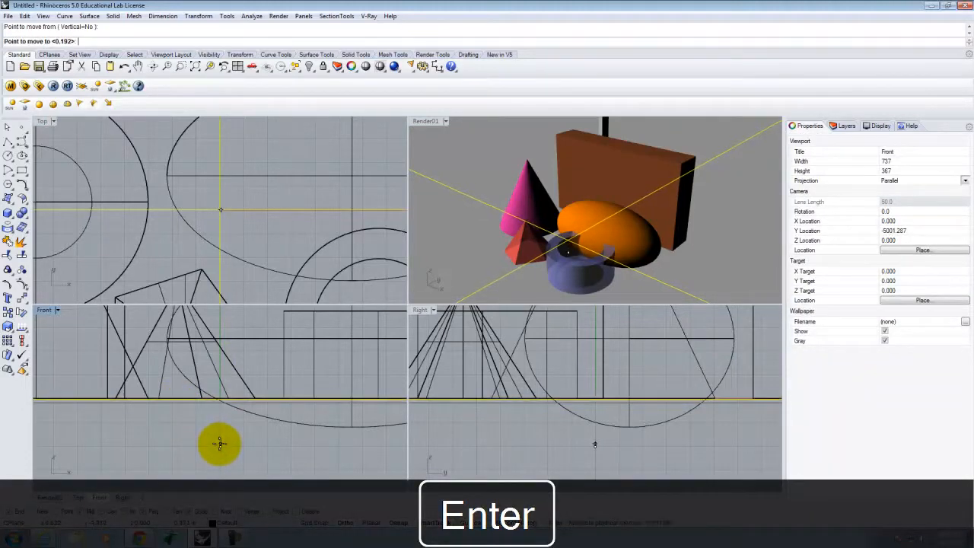
click(220, 445)
key(Escape)
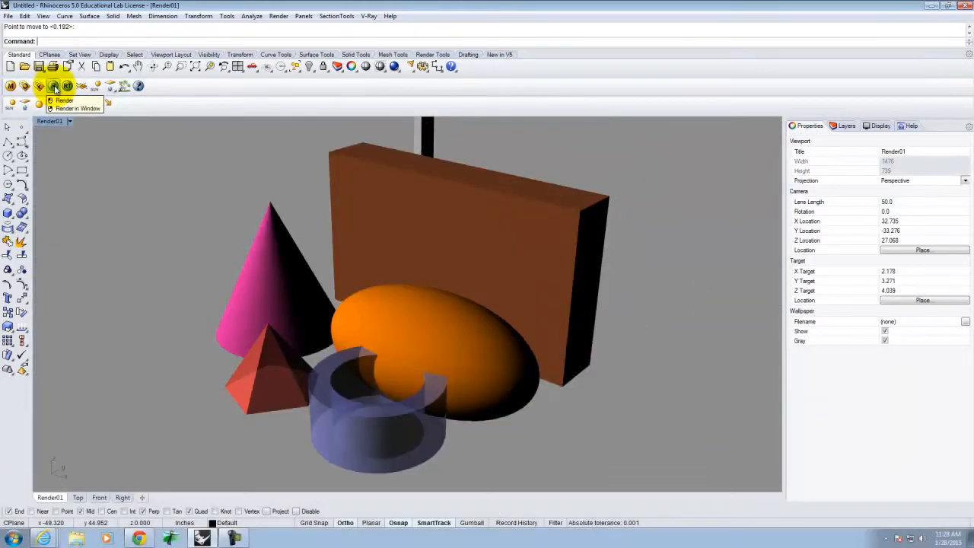
Move the infinite plane up by about 3 inches in the Render01 view using the Move command's Vertical=Yes option
click(149, 215)
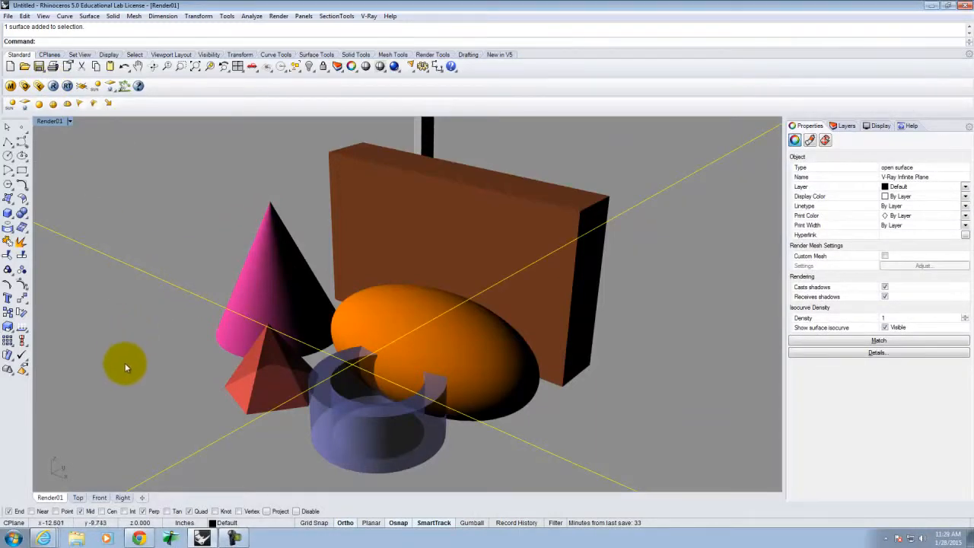
key(Return)
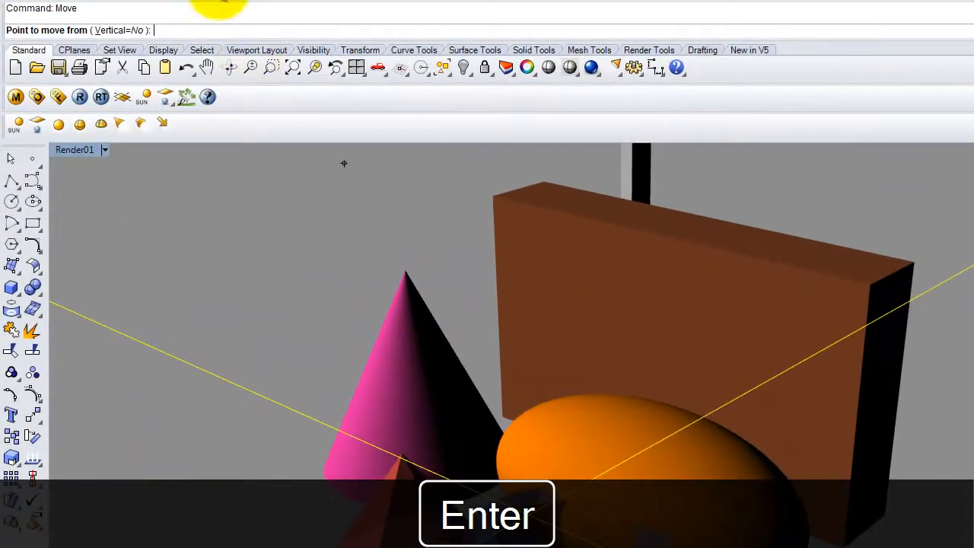
click(107, 30)
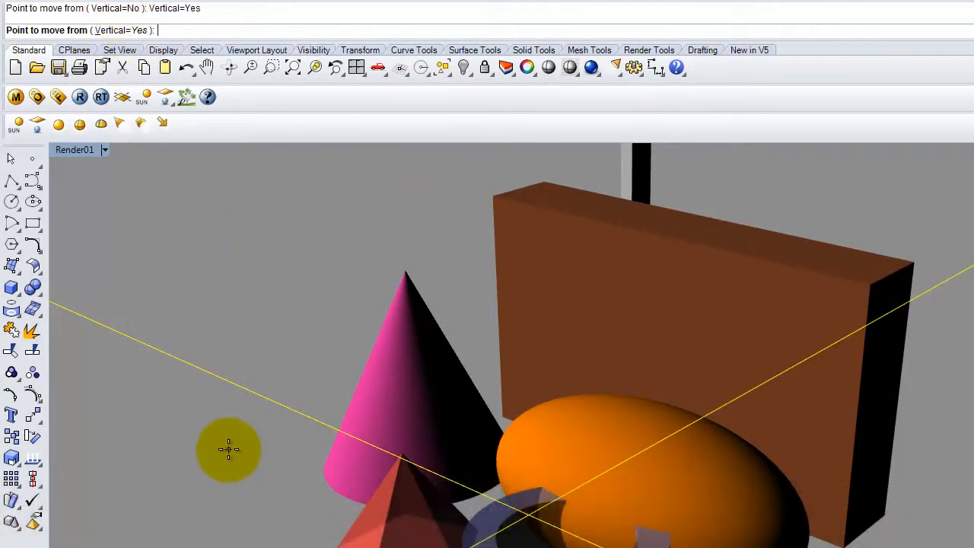
click(228, 449)
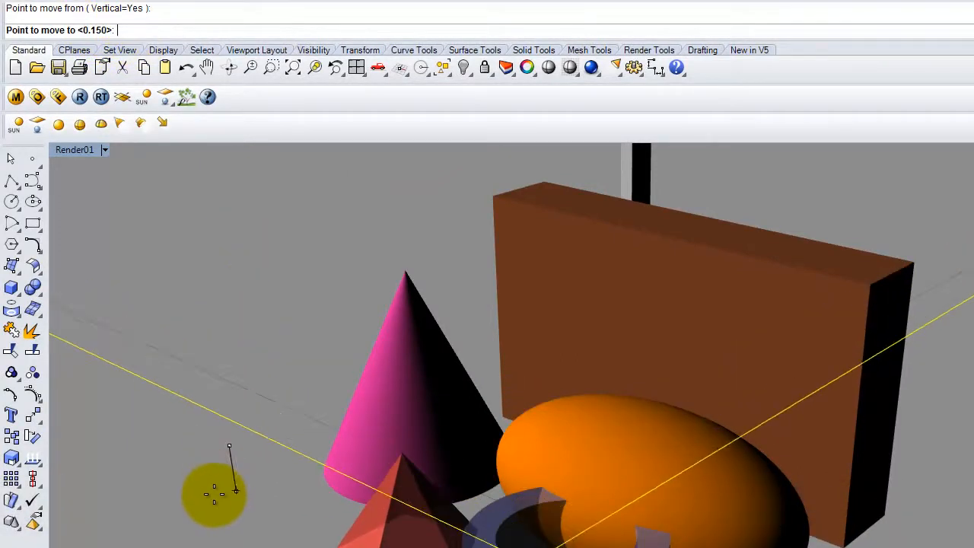
click(214, 393)
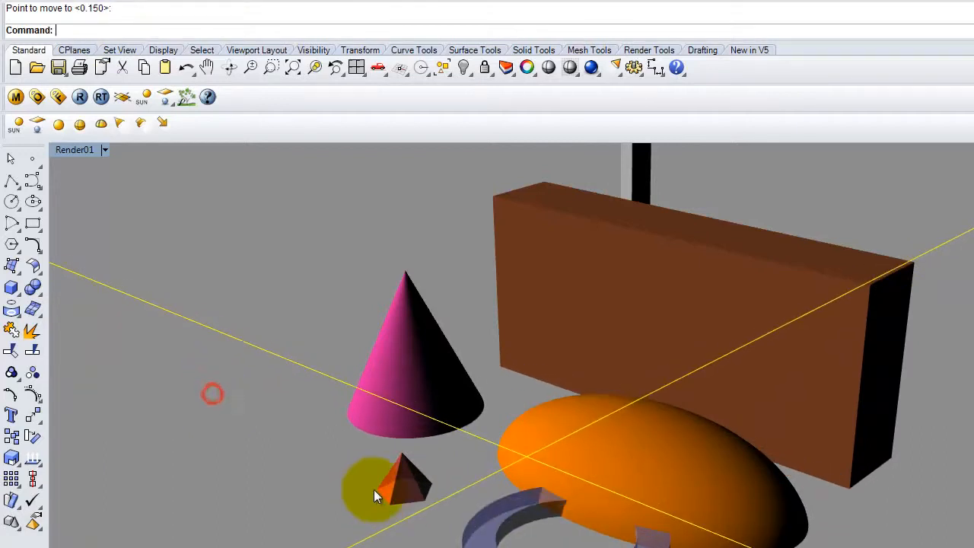
right_click(255, 415)
click(260, 405)
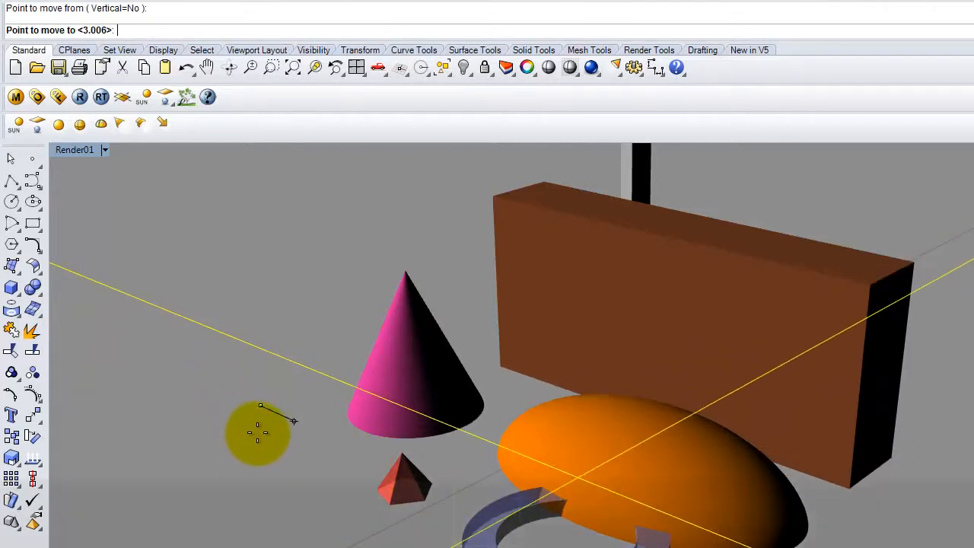
key(Escape)
right_click(239, 424)
click(239, 435)
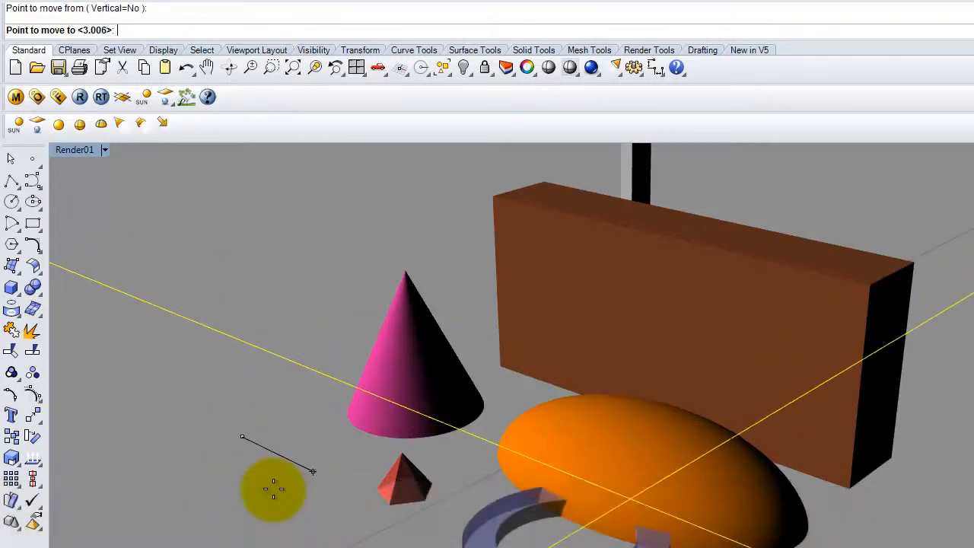
key(Escape)
Move the infinite plane down by about 3.08 inches in the Render01 view using the Move command's Vertical=Yes option
right_click(240, 444)
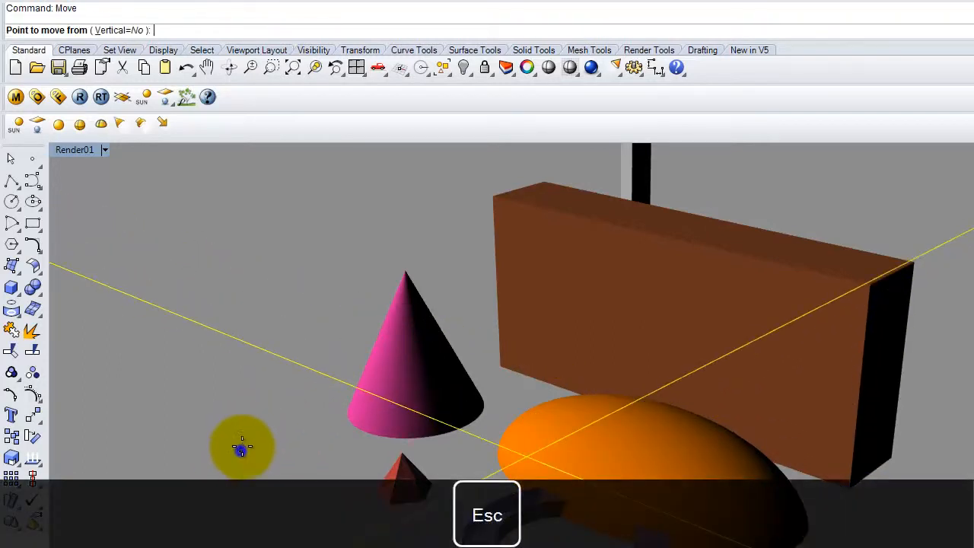
text(c)
key(BackSpace)
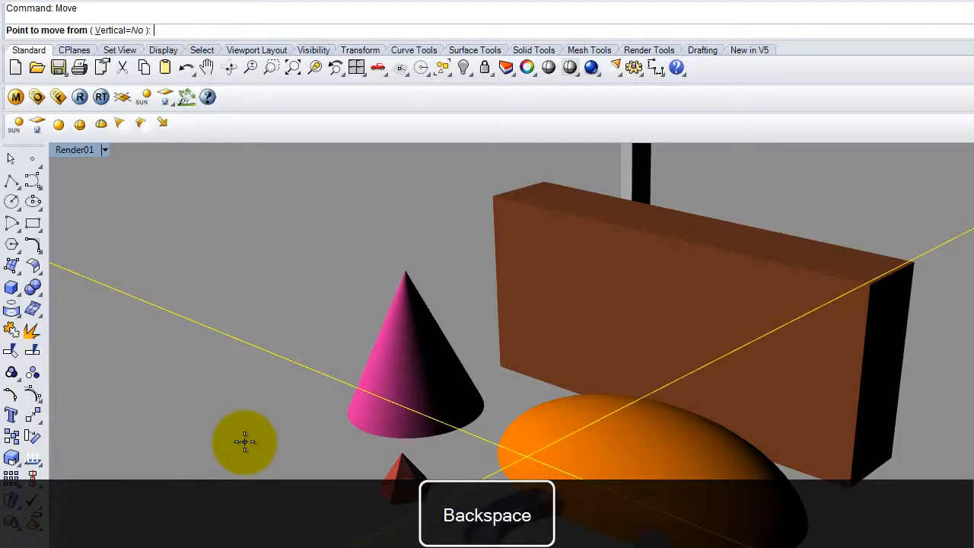
text(v)
key(Return)
click(244, 441)
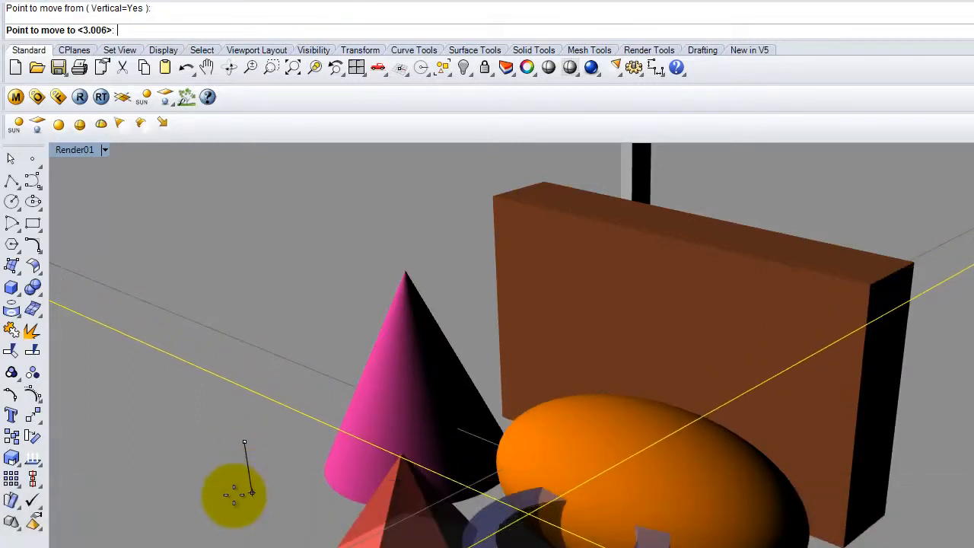
click(232, 497)
click(233, 498)
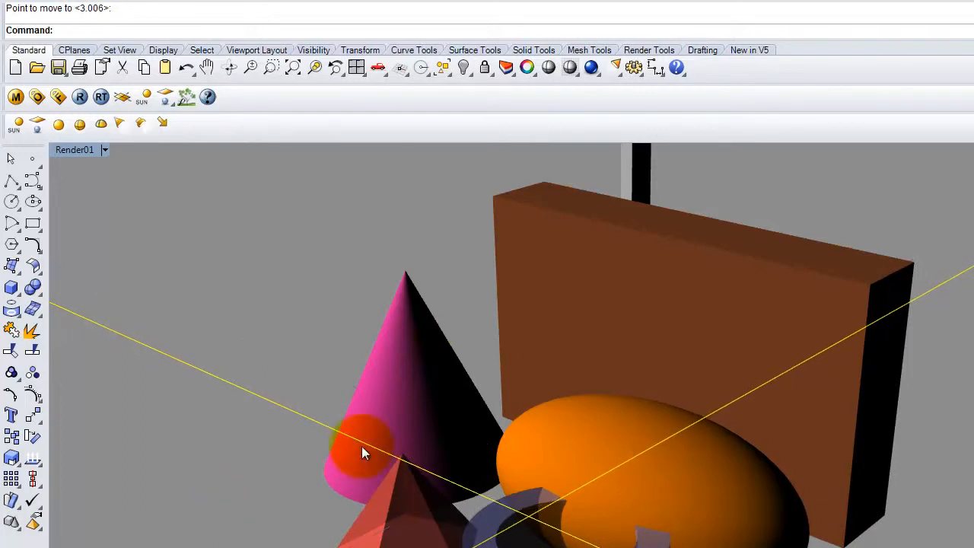
Return to the four-viewport layout and raise the infinite plane in the Front viewport to just beneath the objects' bases
double_click(71, 150)
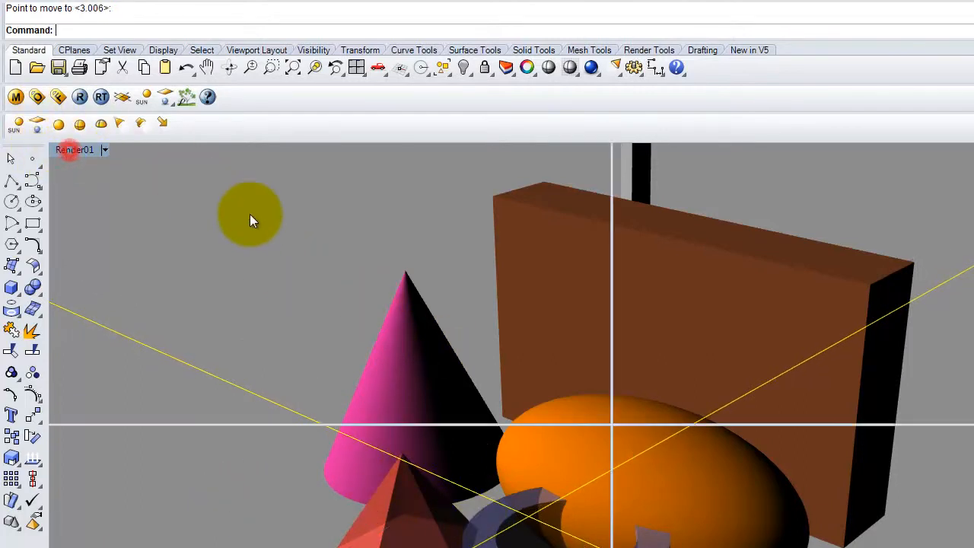
scroll(253, 541, up, 5)
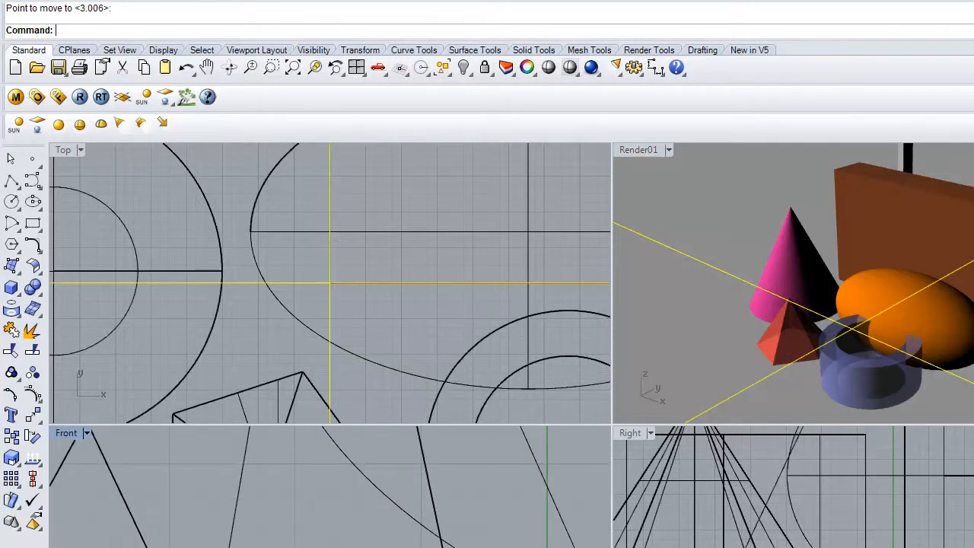
key(Return)
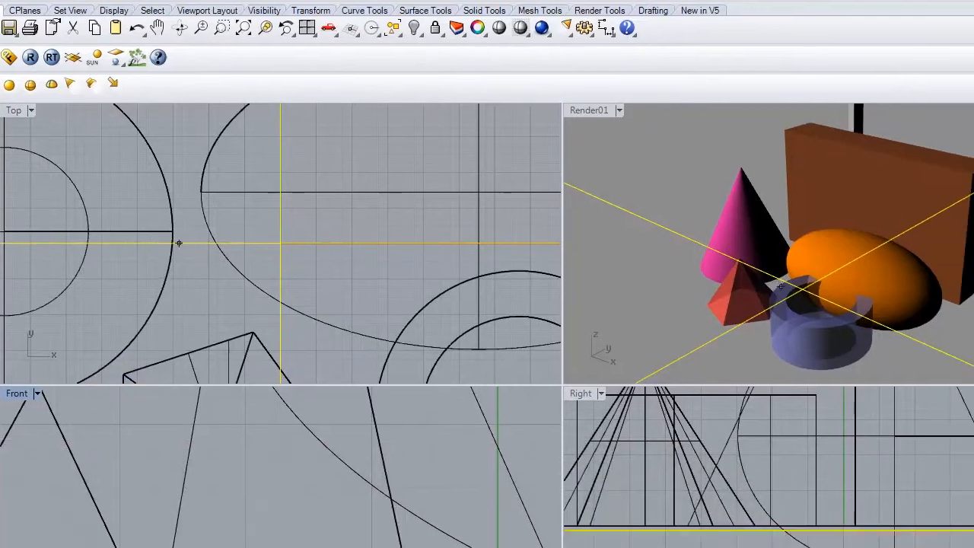
click(286, 530)
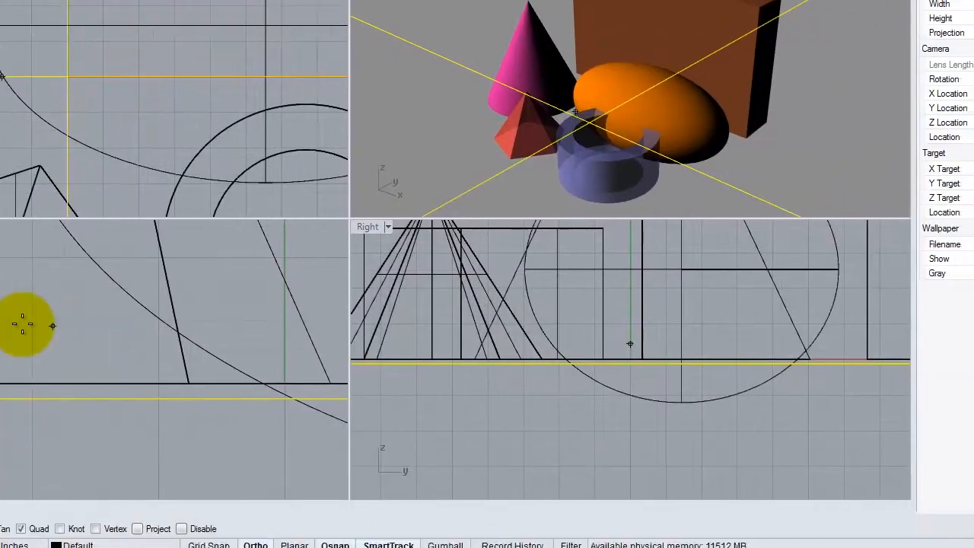
click(68, 435)
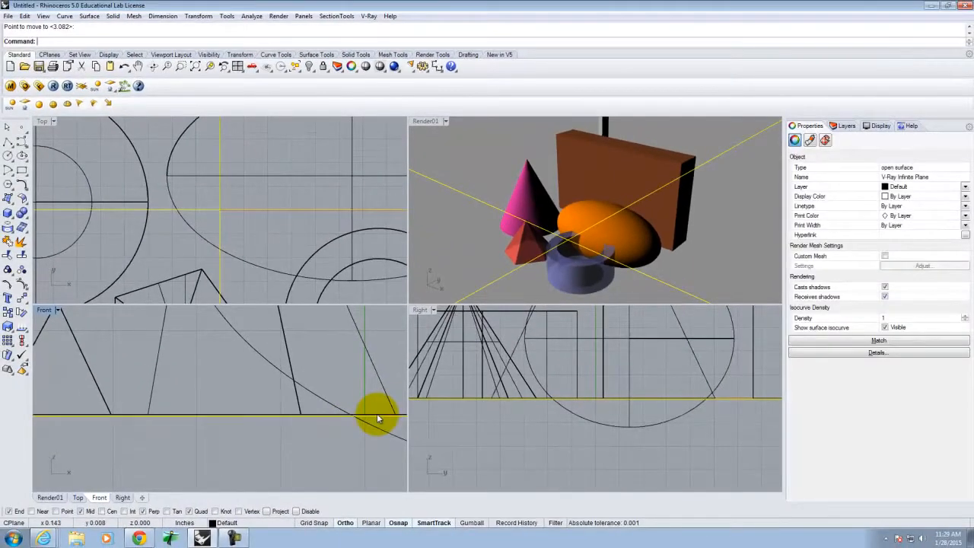
Render the maximized Render01 view, save the image as ex205_R2.jpg in the Ex205 folder, and close the frame buffer
double_click(431, 120)
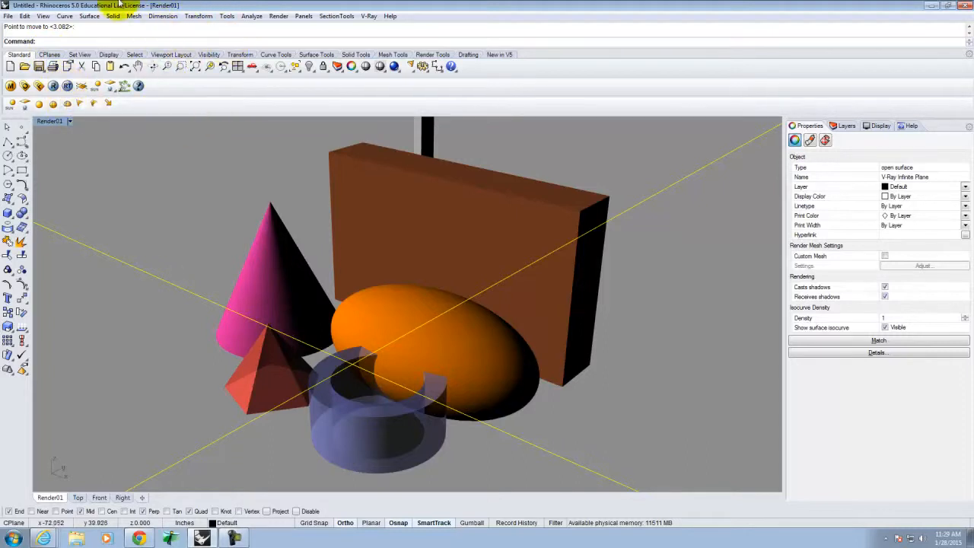
click(54, 86)
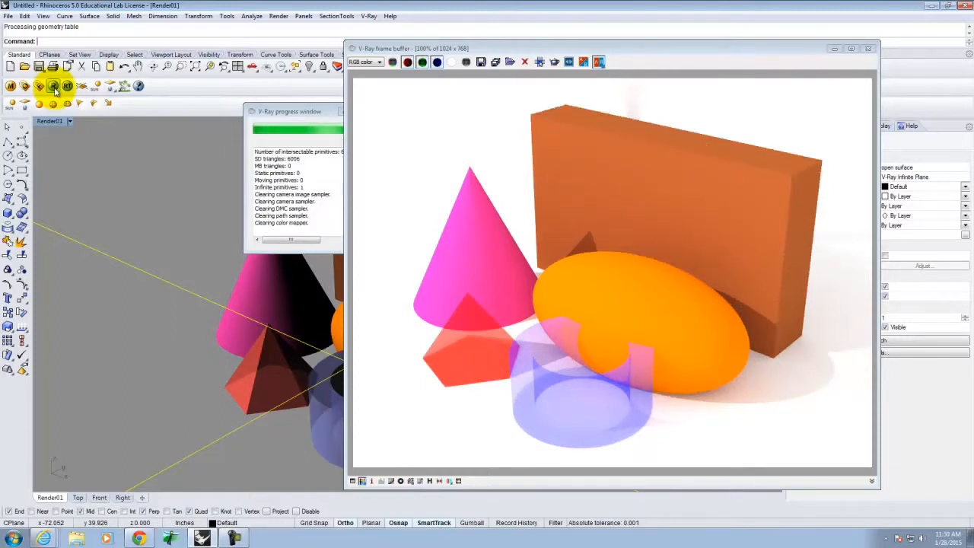
click(481, 64)
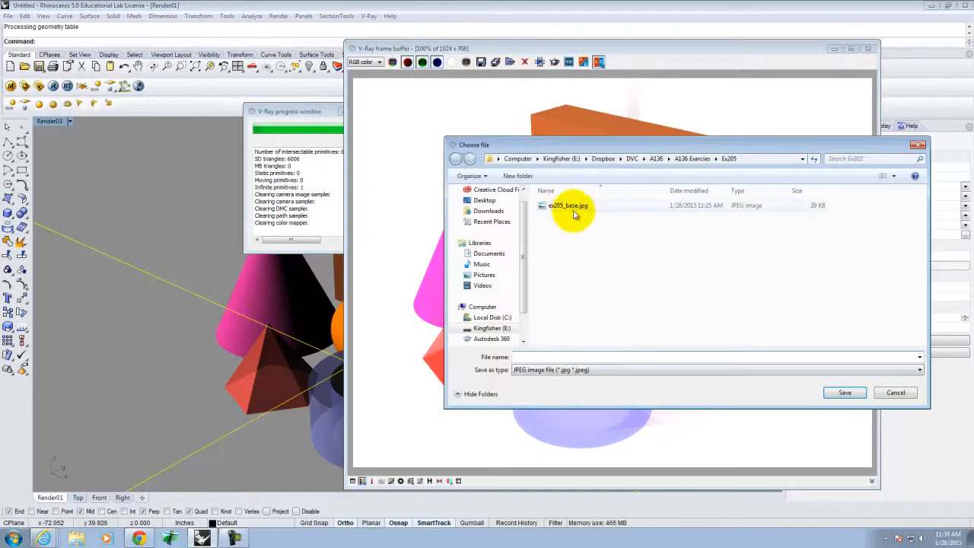
click(576, 211)
double_click(537, 357)
click(557, 357)
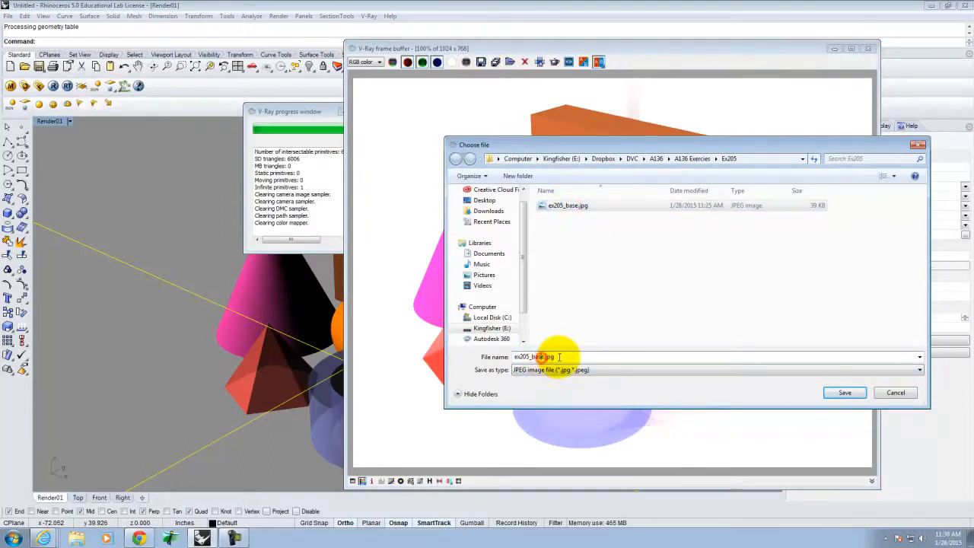
key(BackSpace)
key(BackSpace)
text(R2)
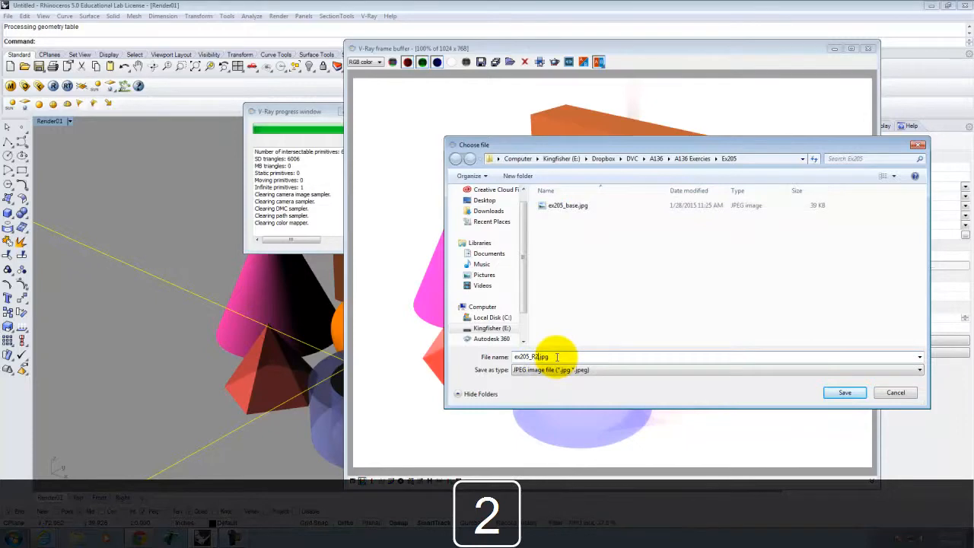
click(843, 392)
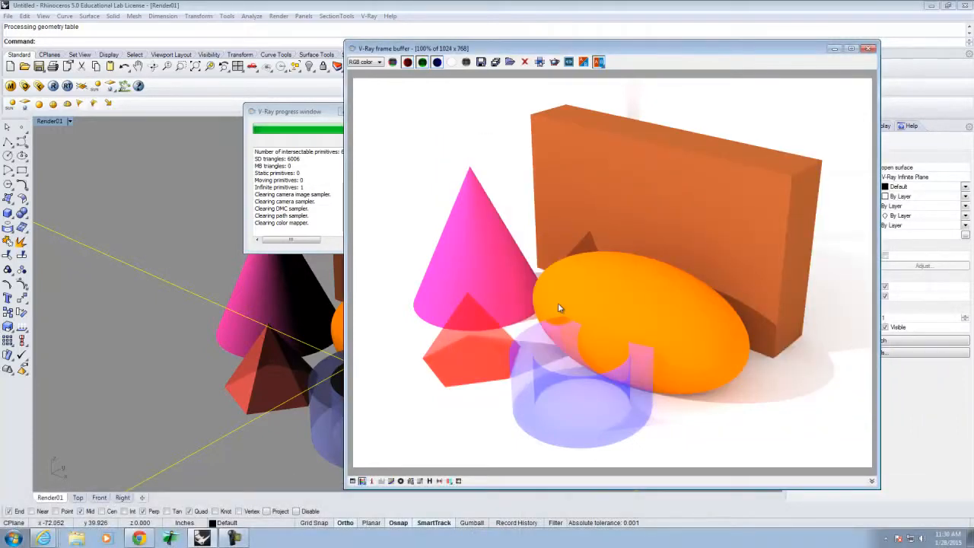
click(871, 48)
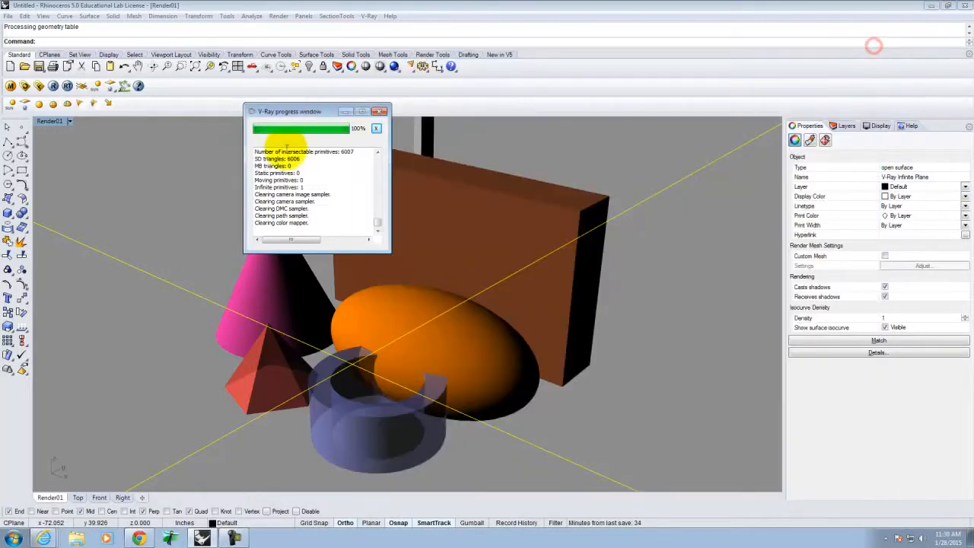
Add a Reflection layer to the Orange material in the V-Ray material editor and update its preview
click(10, 87)
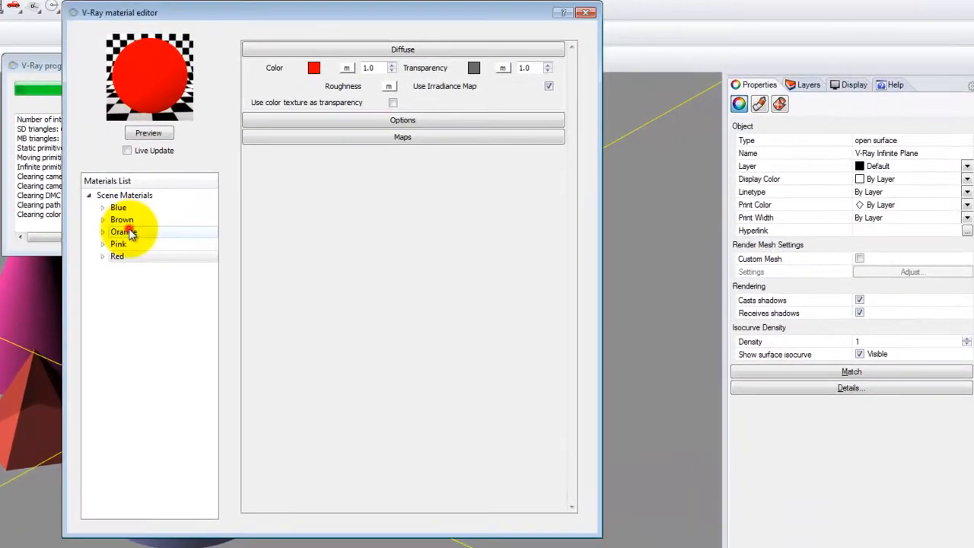
click(336, 235)
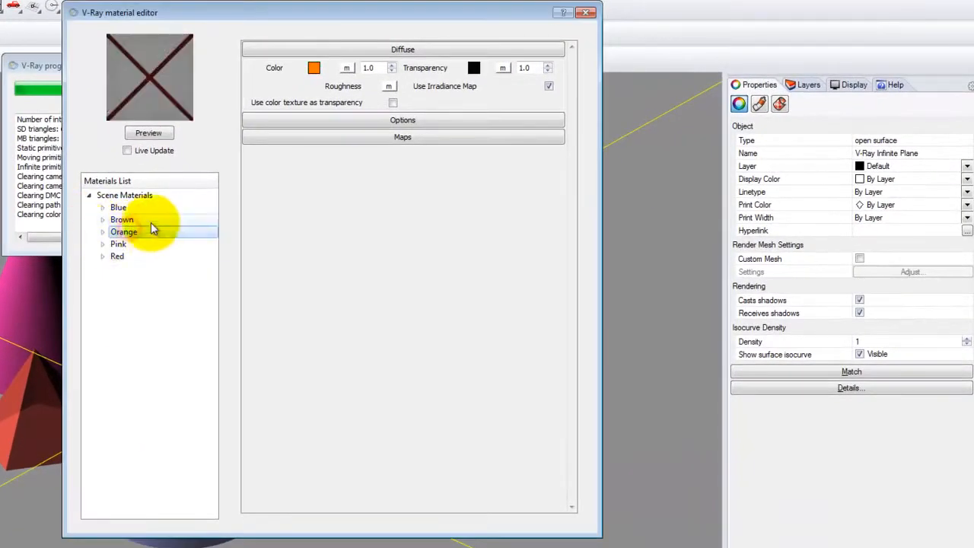
click(473, 68)
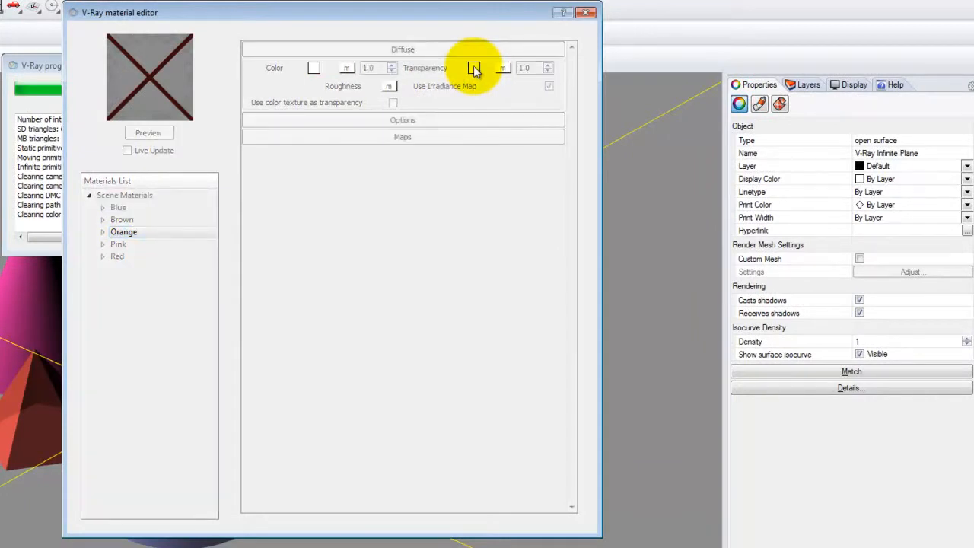
key(Escape)
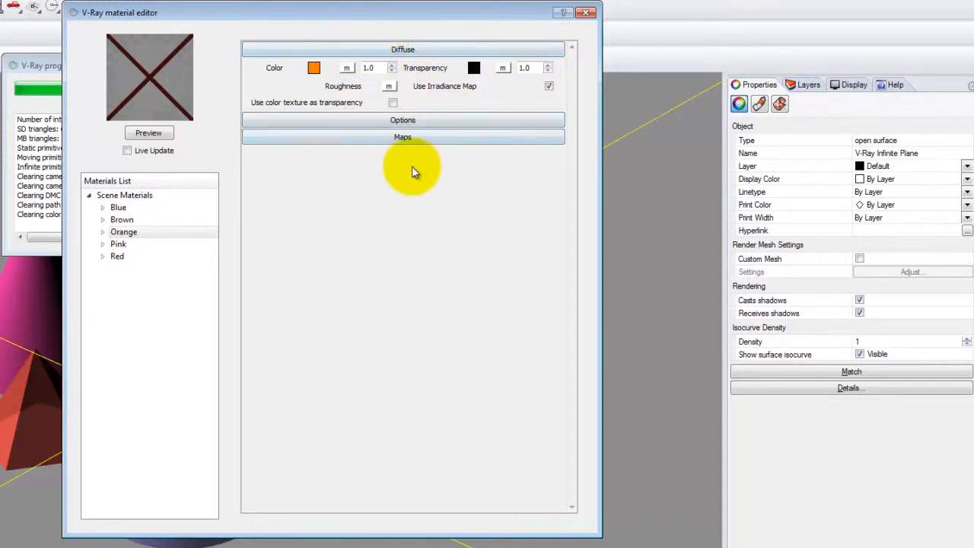
click(136, 231)
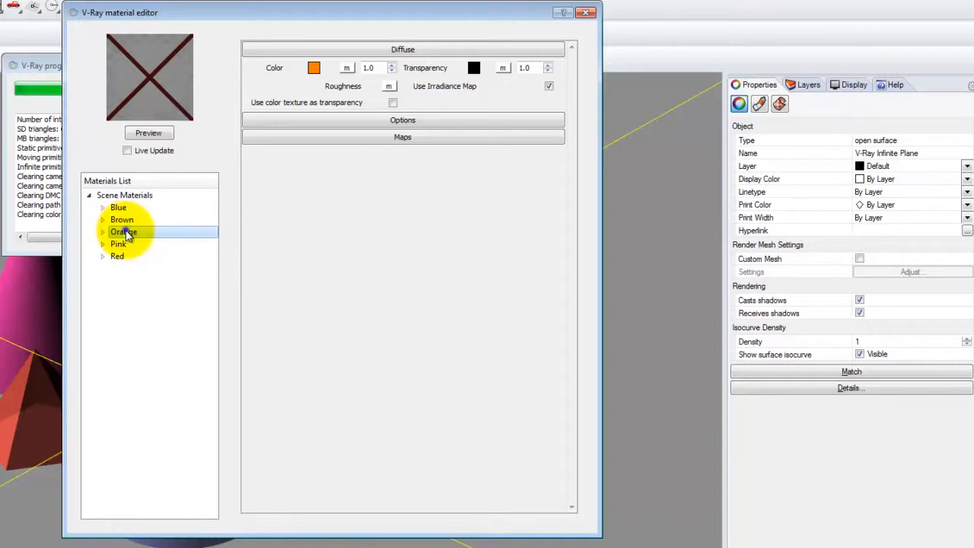
right_click(126, 235)
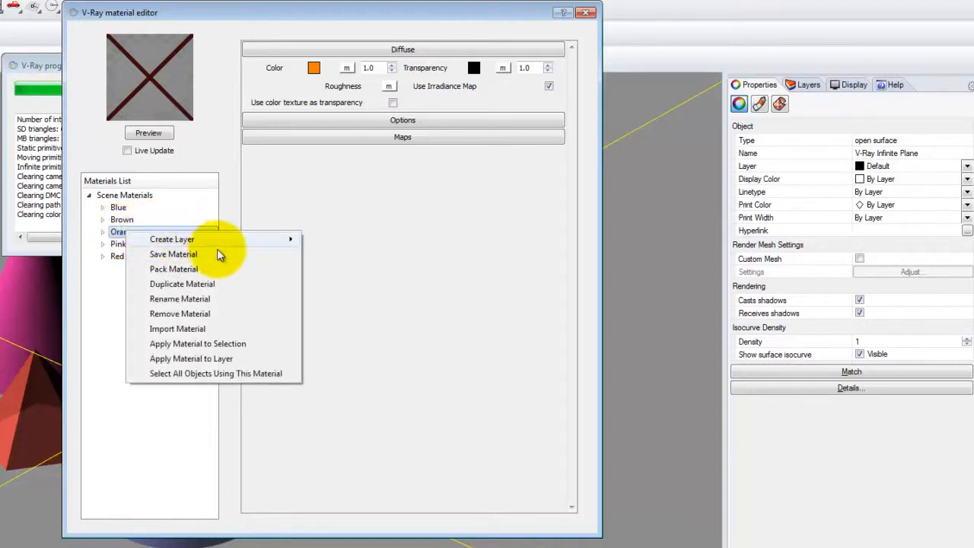
mouse_move(202, 238)
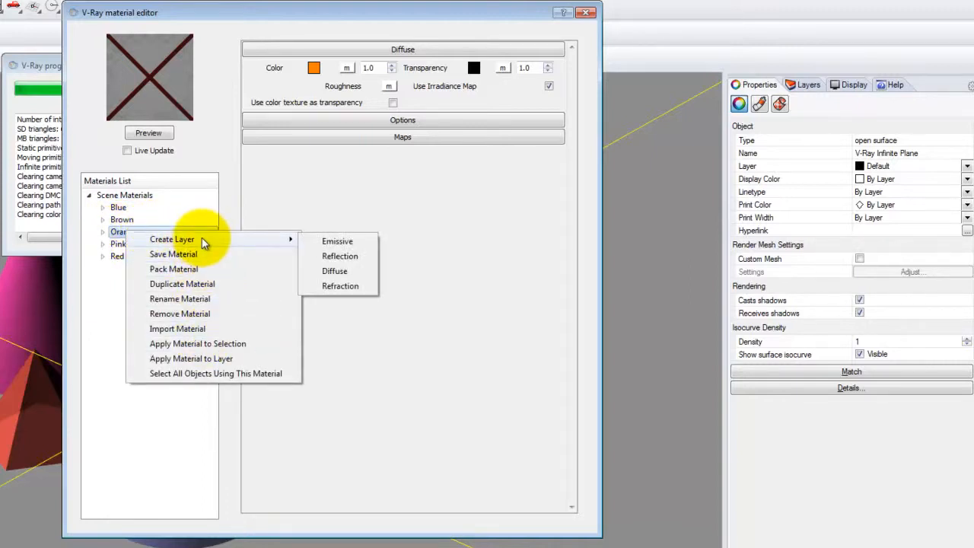
click(339, 256)
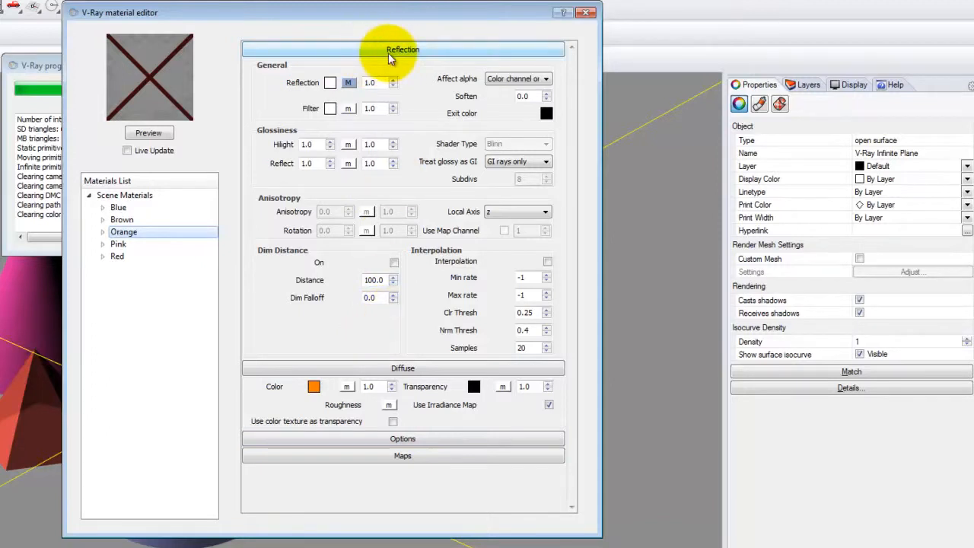
click(156, 133)
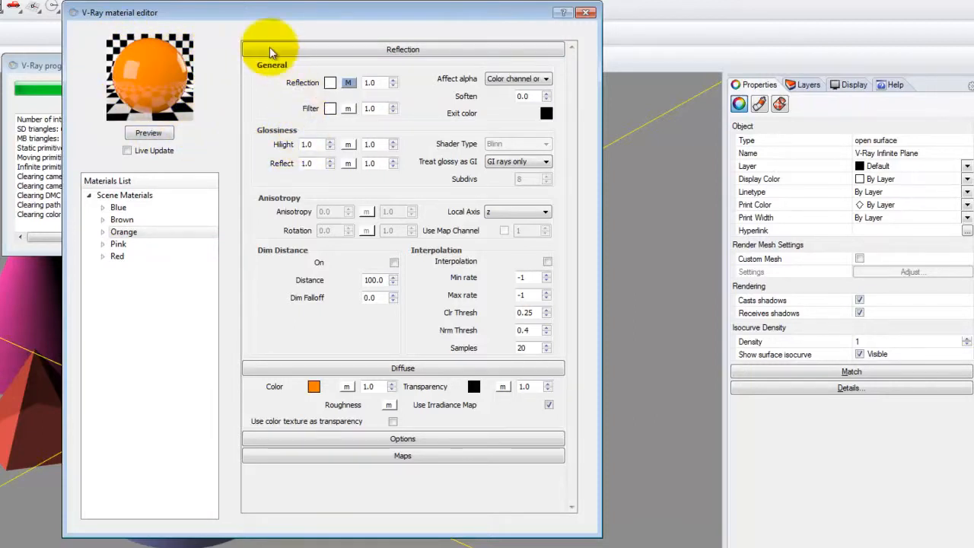
Examine the IOR setting and preview of the Orange material's TexFresnel reflection map, keeping its values
click(347, 82)
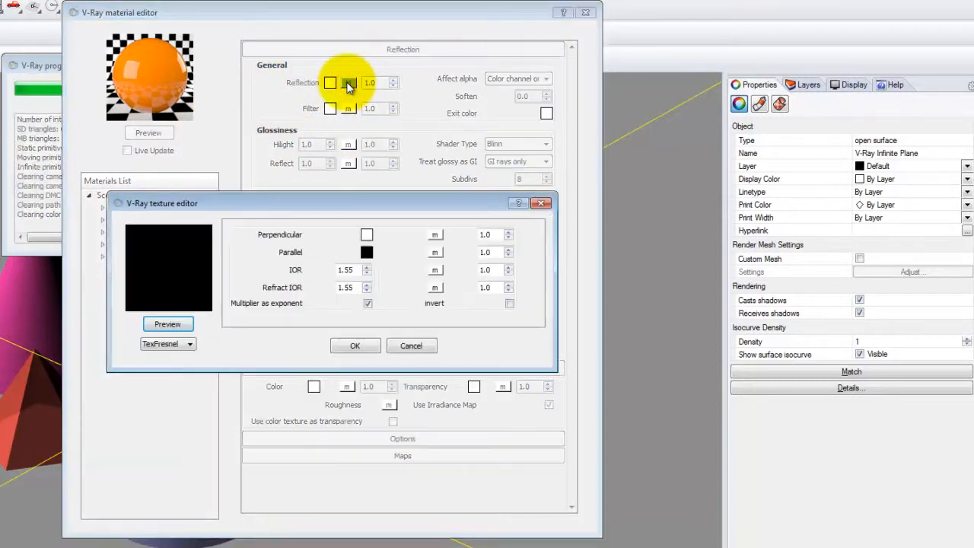
double_click(346, 269)
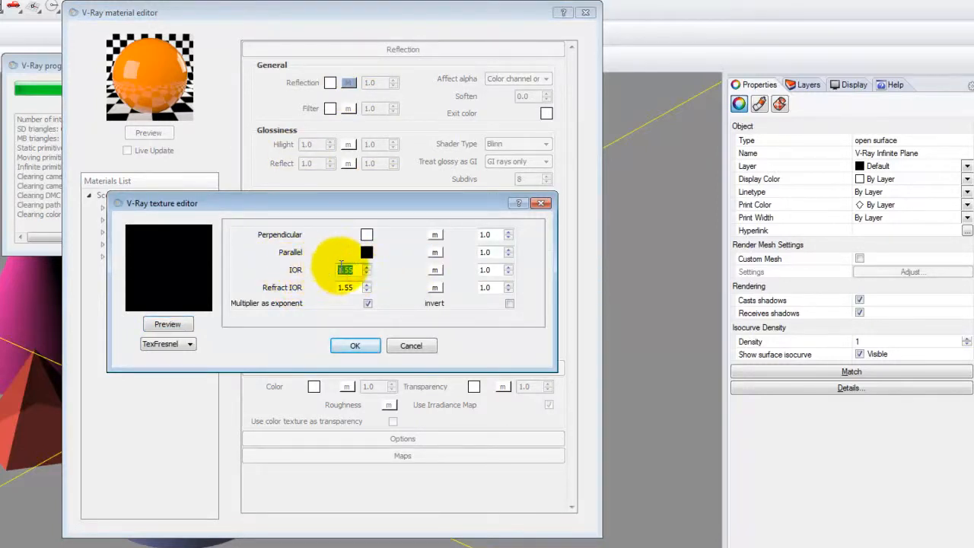
click(167, 324)
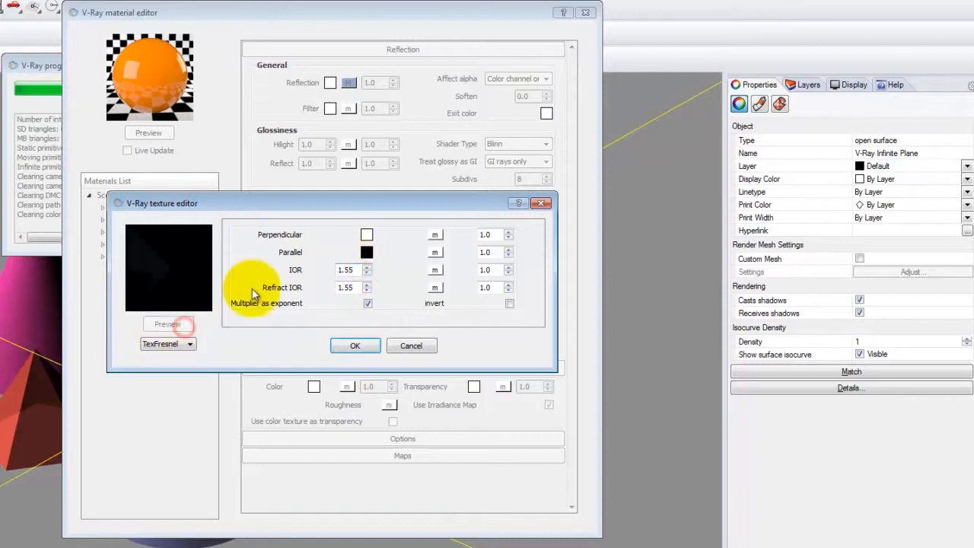
double_click(353, 270)
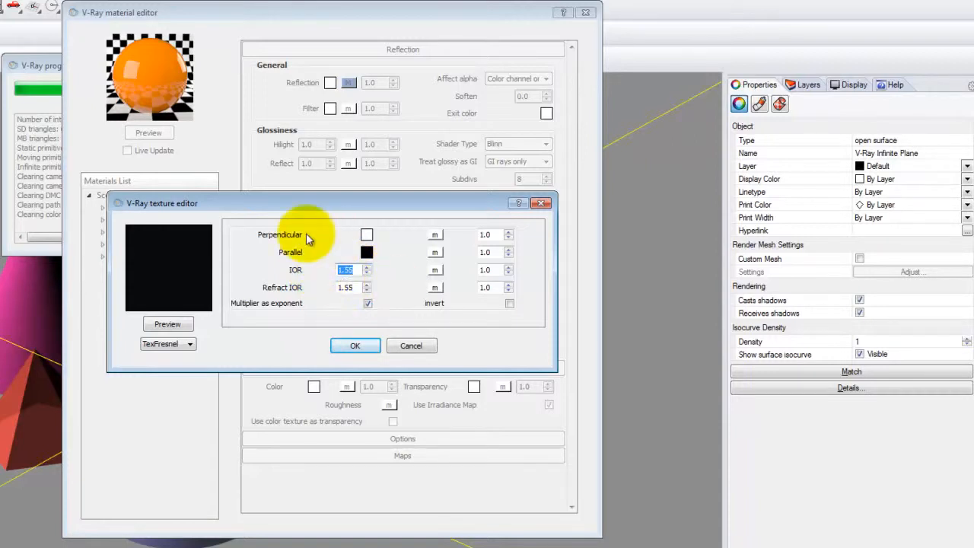
click(362, 346)
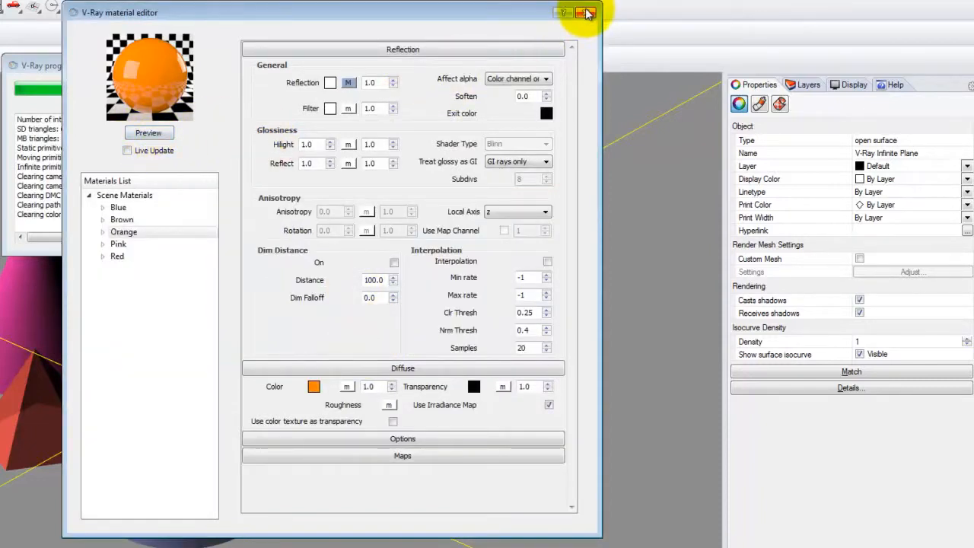
Add a Reflection layer to the Blue material in the V-Ray material editor
drag(184, 12, 495, 15)
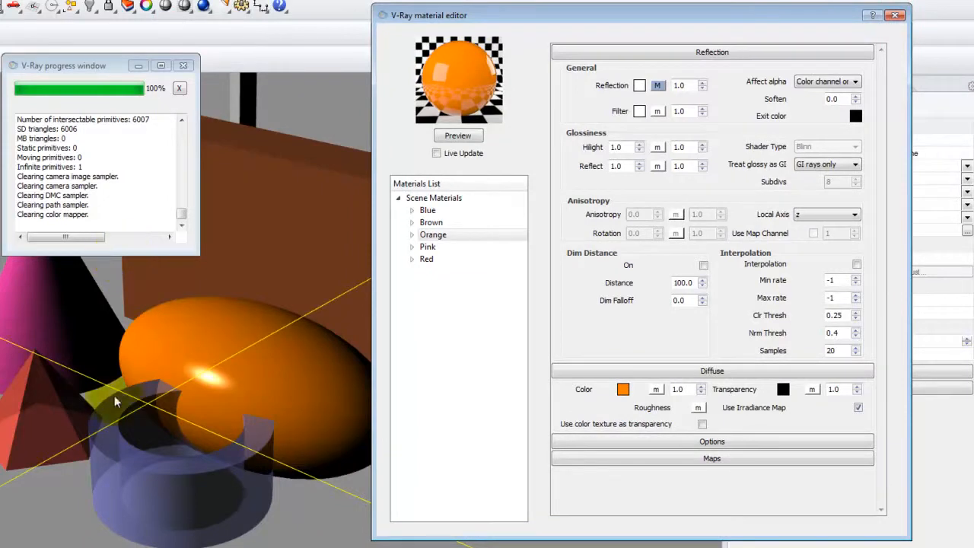
click(428, 211)
drag(504, 15, 242, 20)
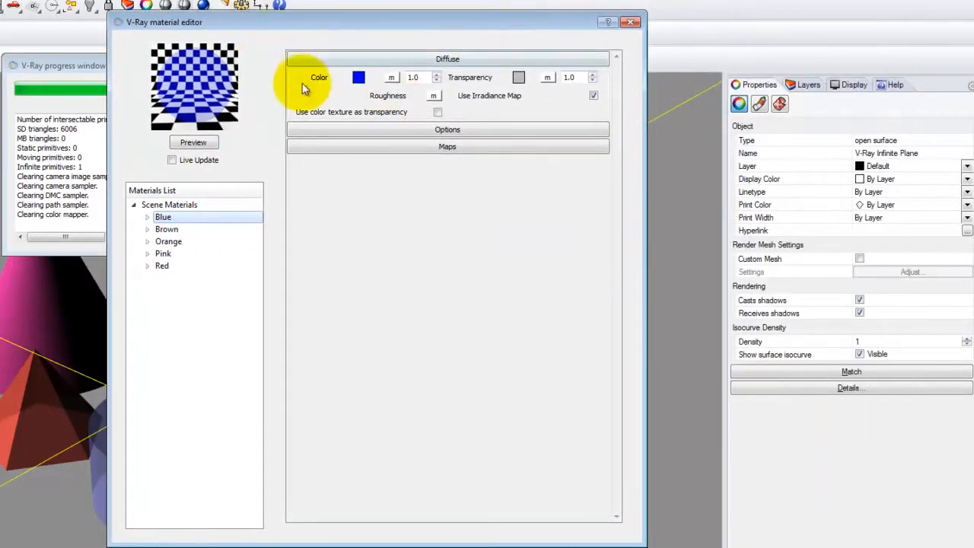
right_click(164, 219)
mouse_move(202, 227)
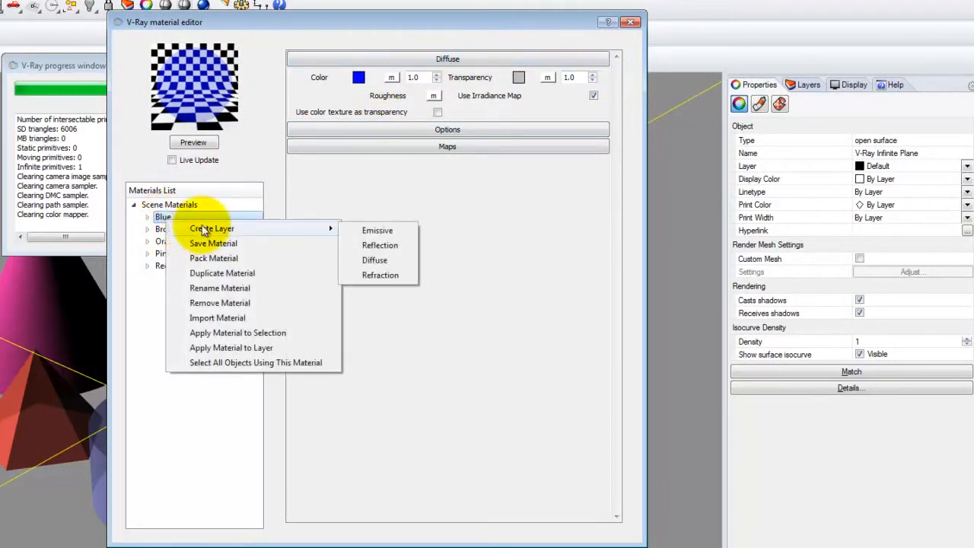
click(389, 246)
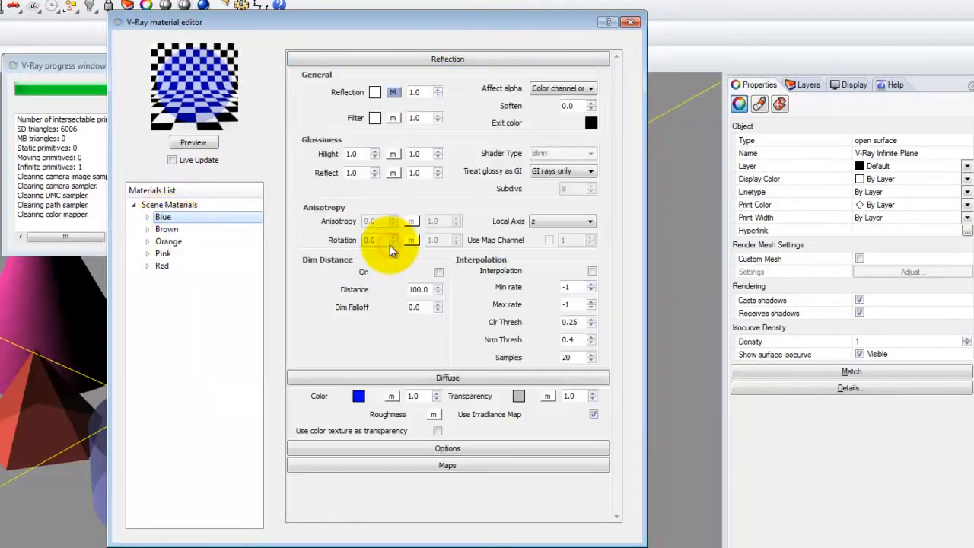
Set the IOR of the Blue material's TexFresnel reflection map to 8 and update the material preview
click(393, 92)
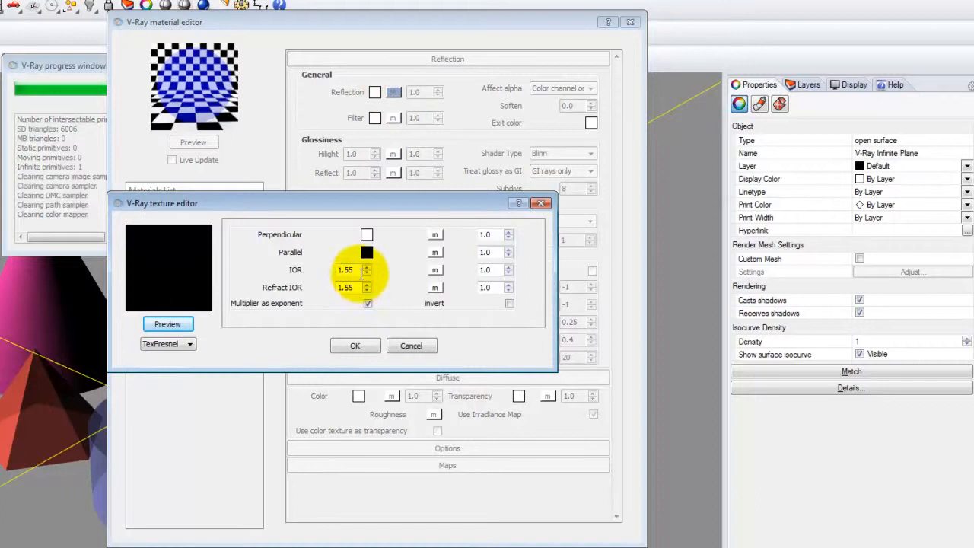
drag(354, 271, 290, 269)
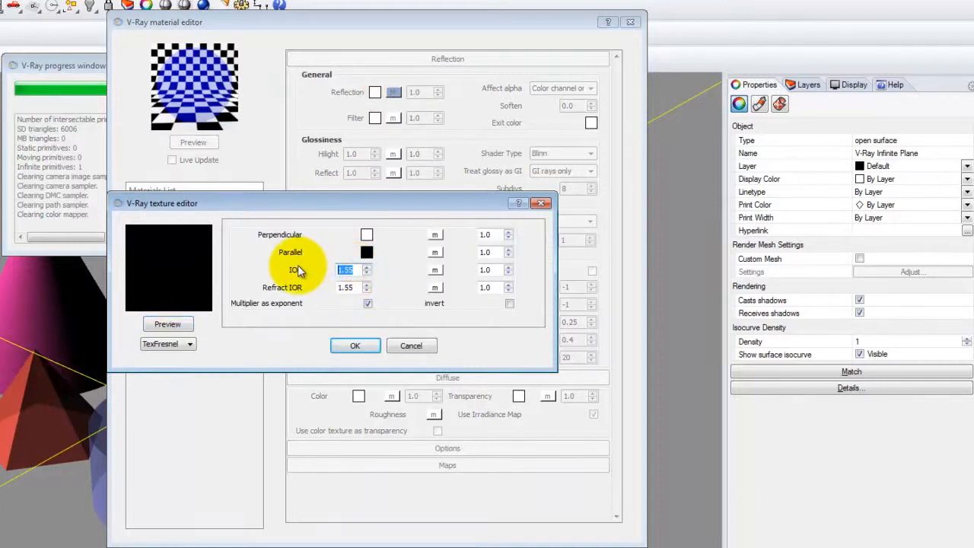
text(8)
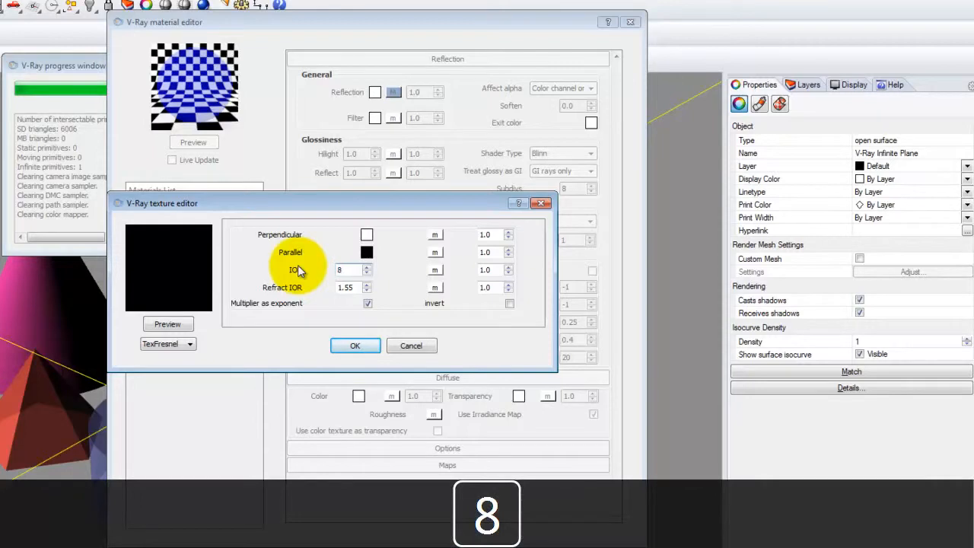
click(355, 346)
click(197, 142)
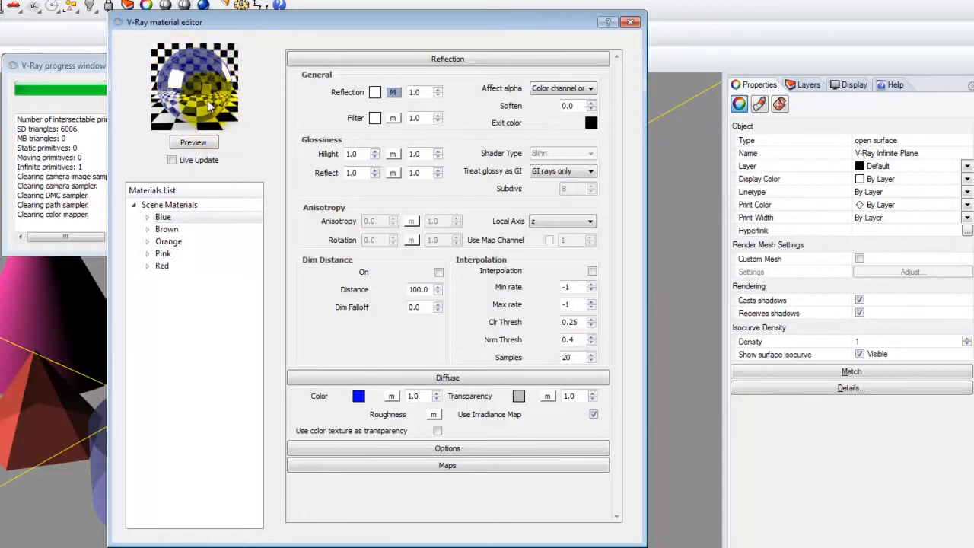
Add a Reflection layer to the Pink material
click(163, 255)
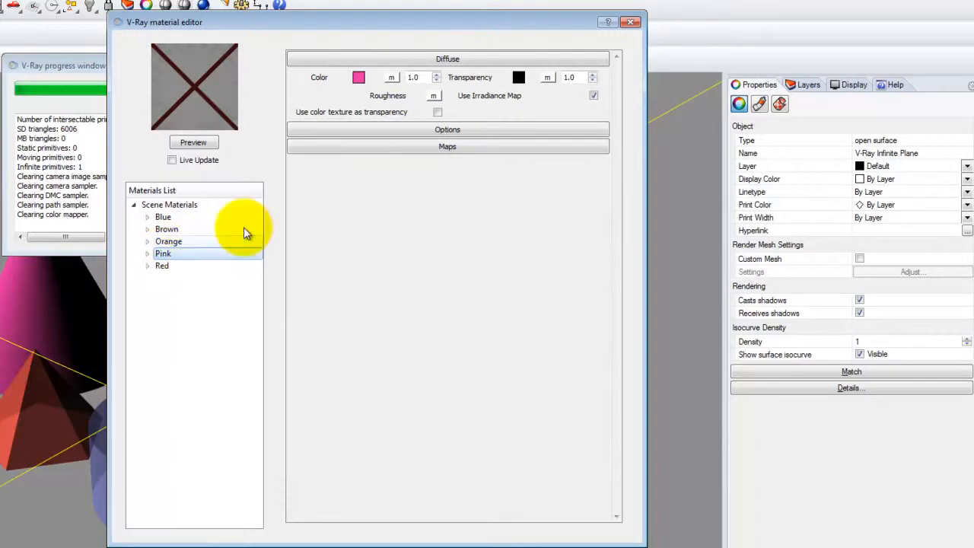
right_click(174, 260)
mouse_move(233, 263)
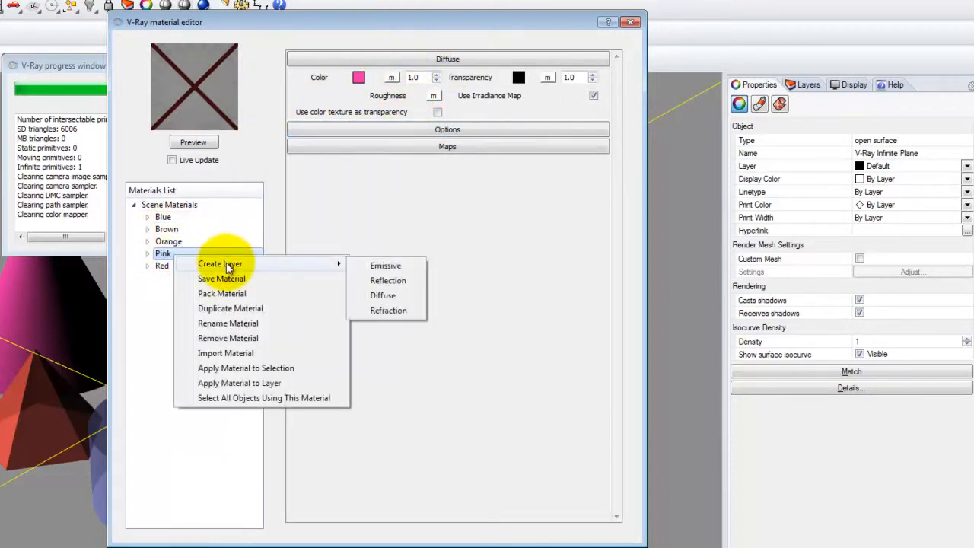
click(386, 281)
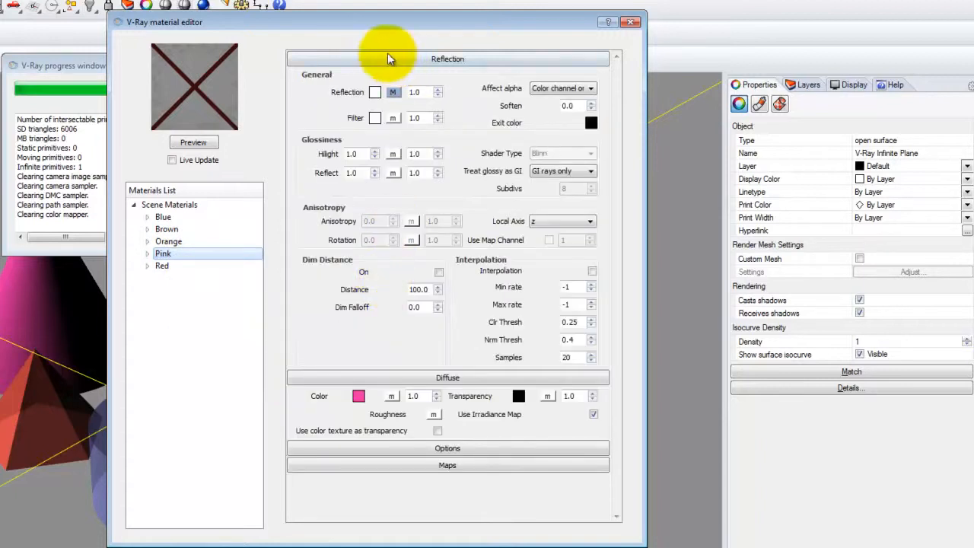
Set the IOR of the Pink material's TexFresnel reflection map to 1.1 and update the material preview
click(393, 92)
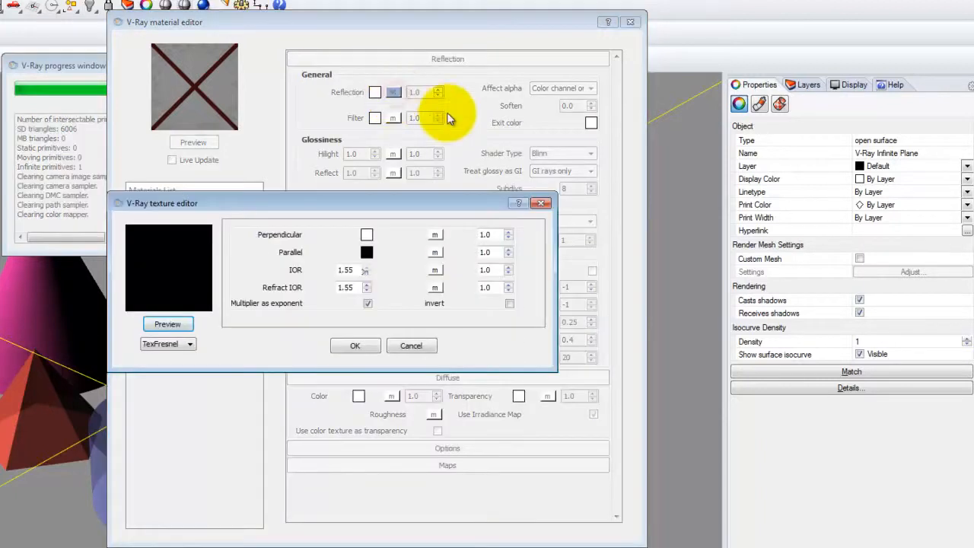
double_click(346, 270)
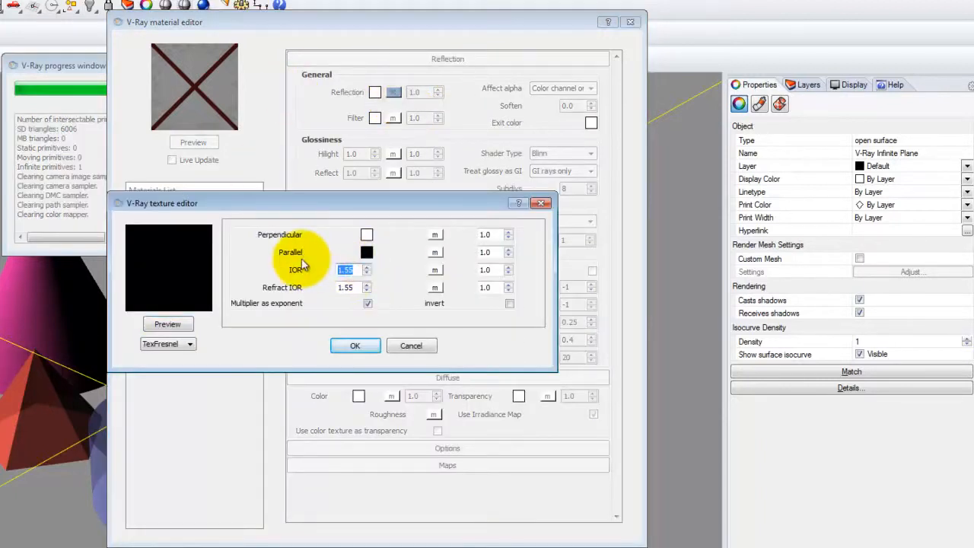
text(1)
key(Delete)
text(.1)
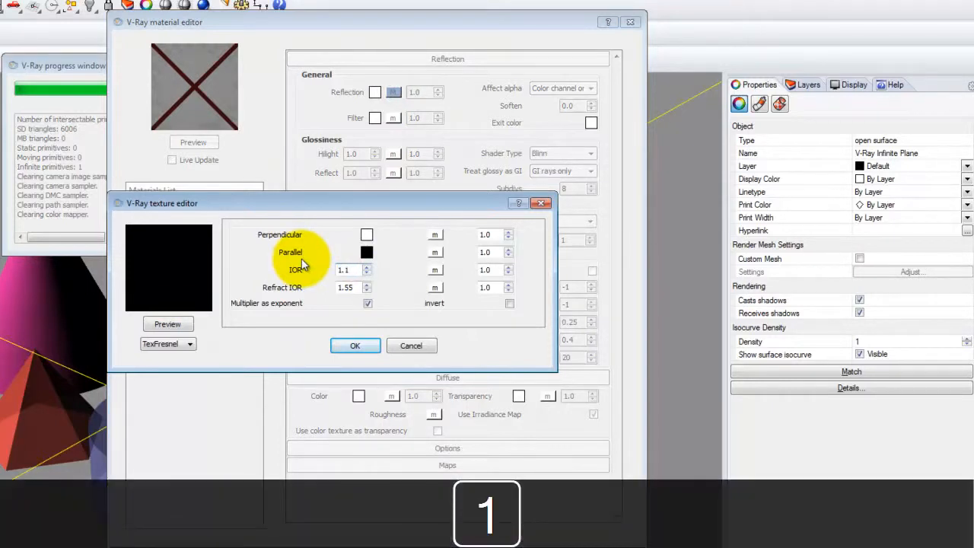
click(355, 345)
click(193, 142)
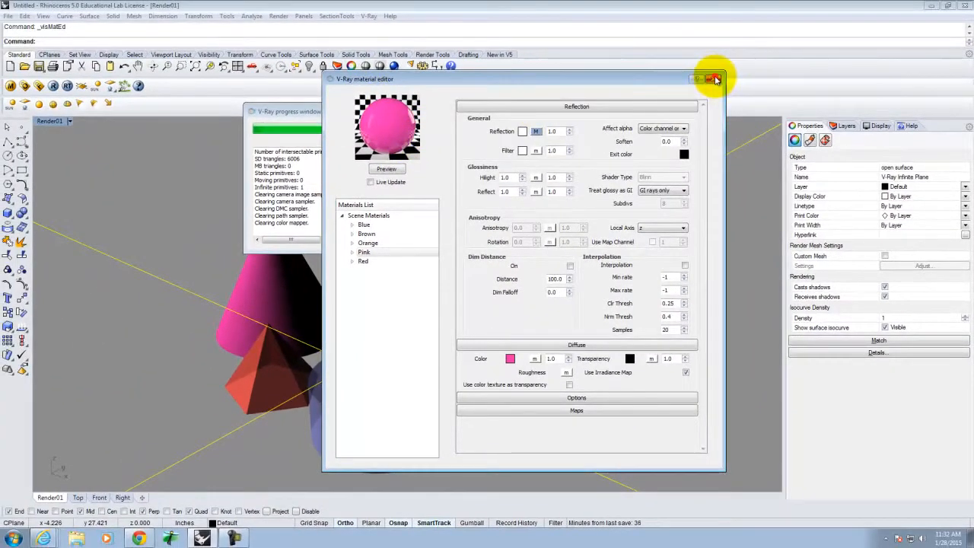
Close the V-Ray material editor and progress window, and render the Render01 view
click(715, 79)
click(382, 111)
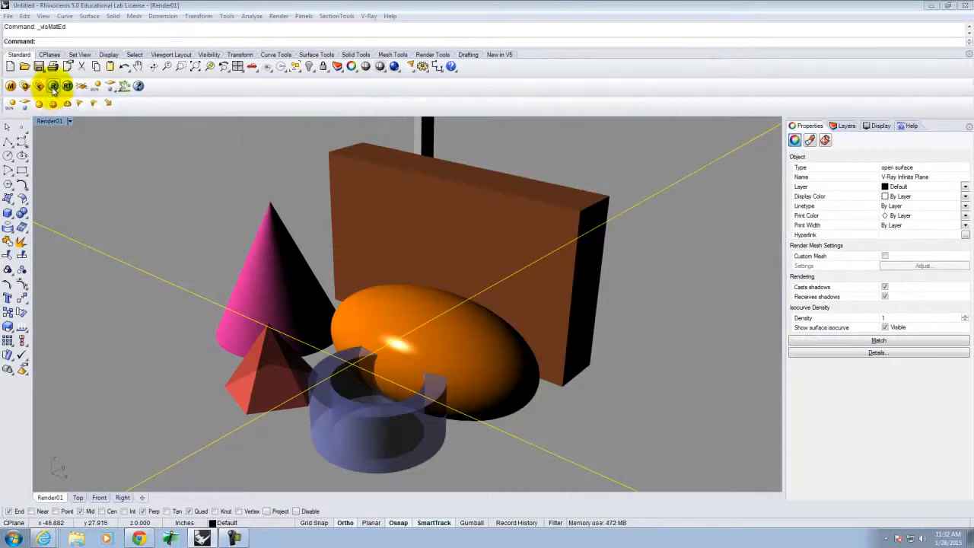
click(54, 87)
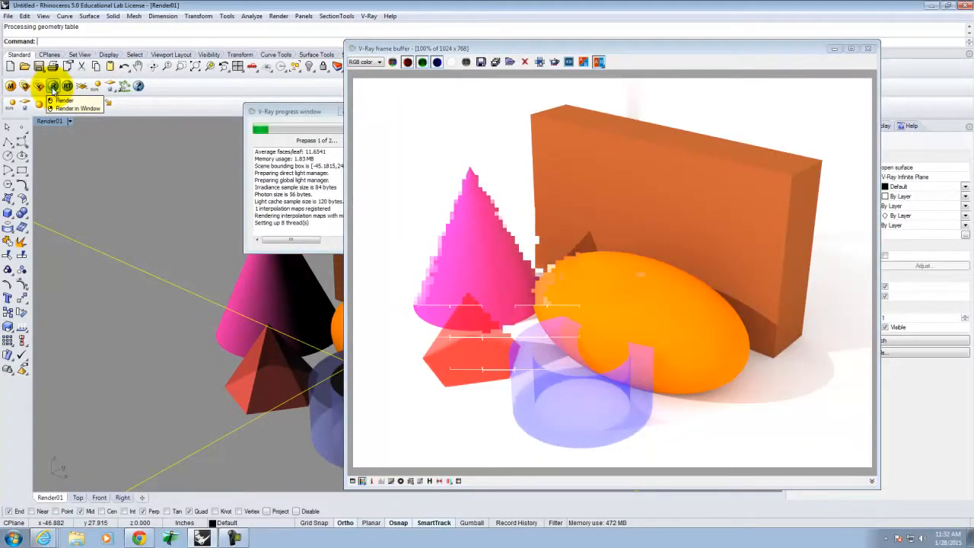
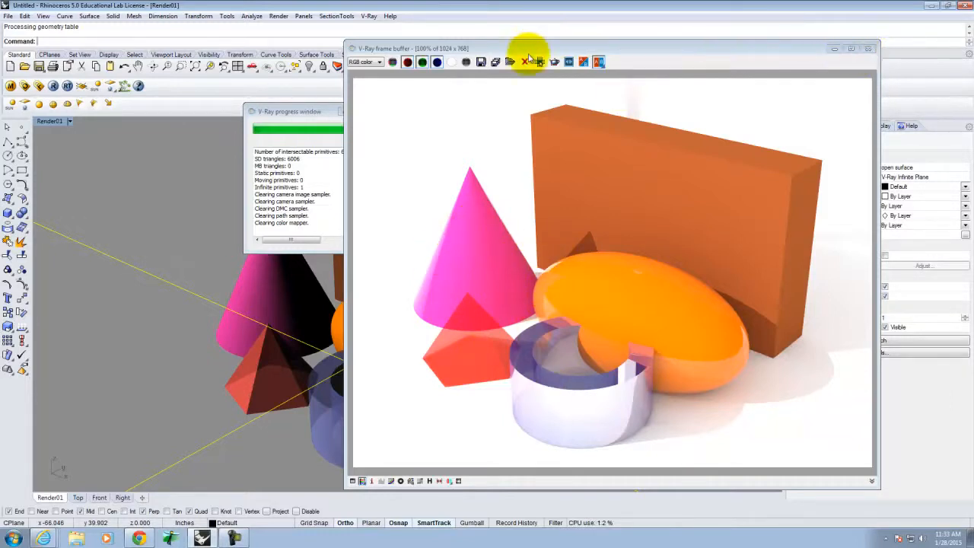
Save the rendered image as ex205_R3.jpg in the Ex205 folder
click(481, 62)
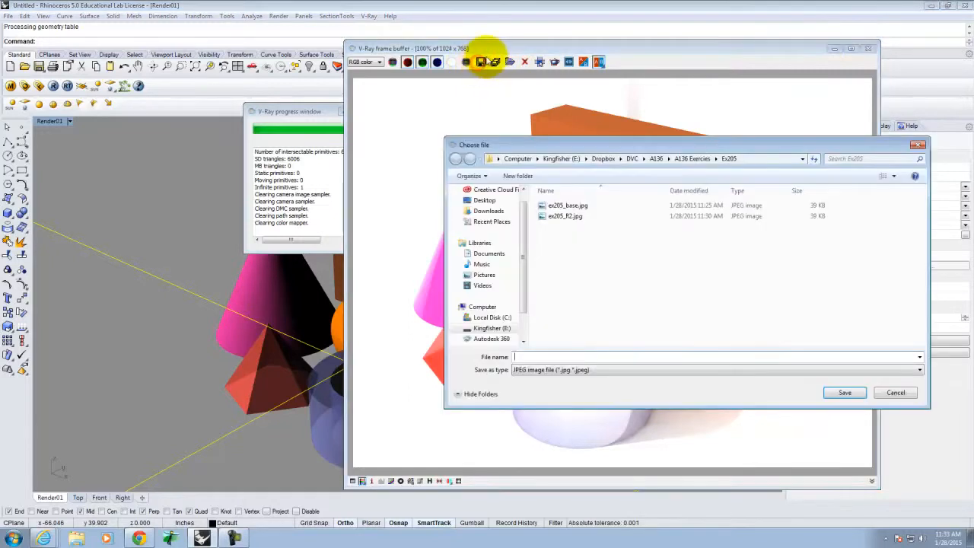
click(563, 216)
double_click(532, 357)
click(536, 357)
key(BackSpace)
text(3)
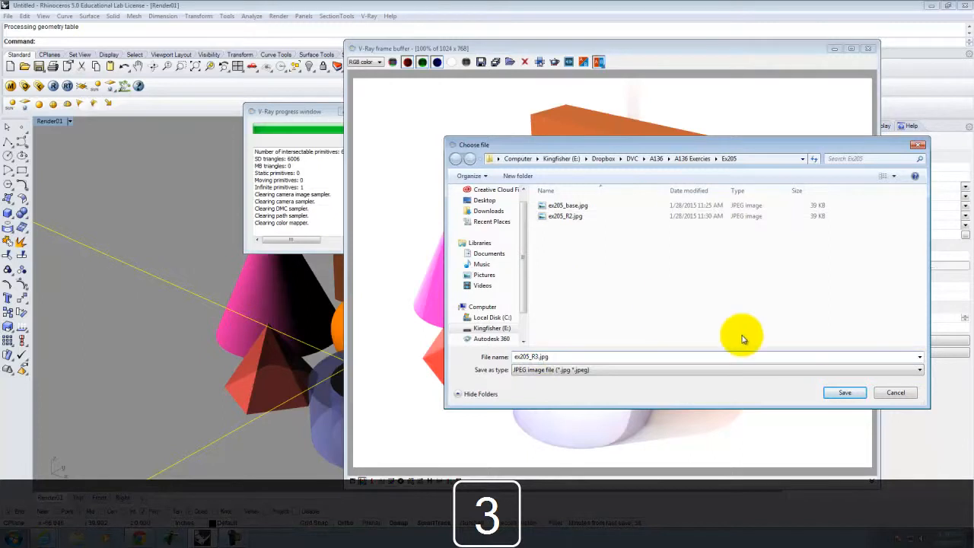
click(841, 394)
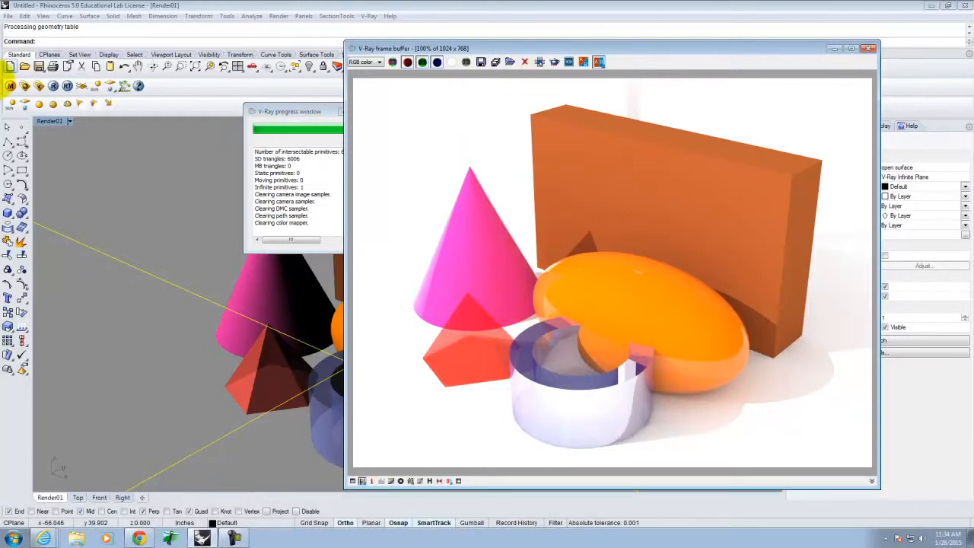
Reopen the V-Ray material editor, set the Orange material's Hilight glossiness to 0.5, and update its preview
click(10, 86)
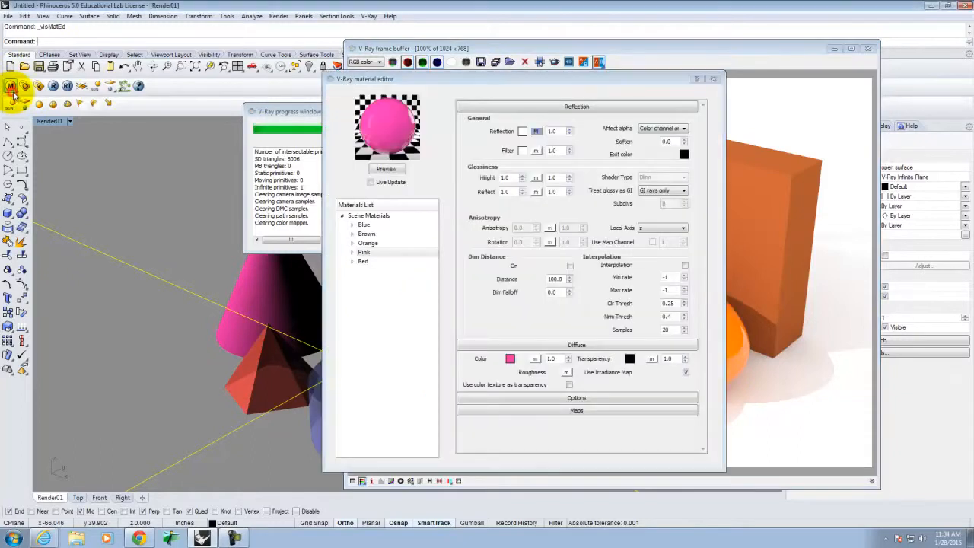
click(380, 243)
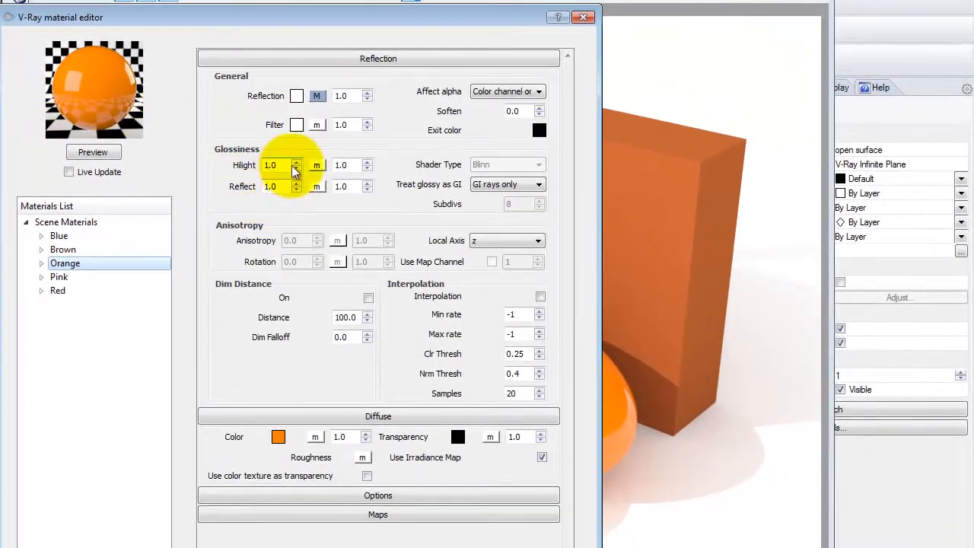
double_click(271, 165)
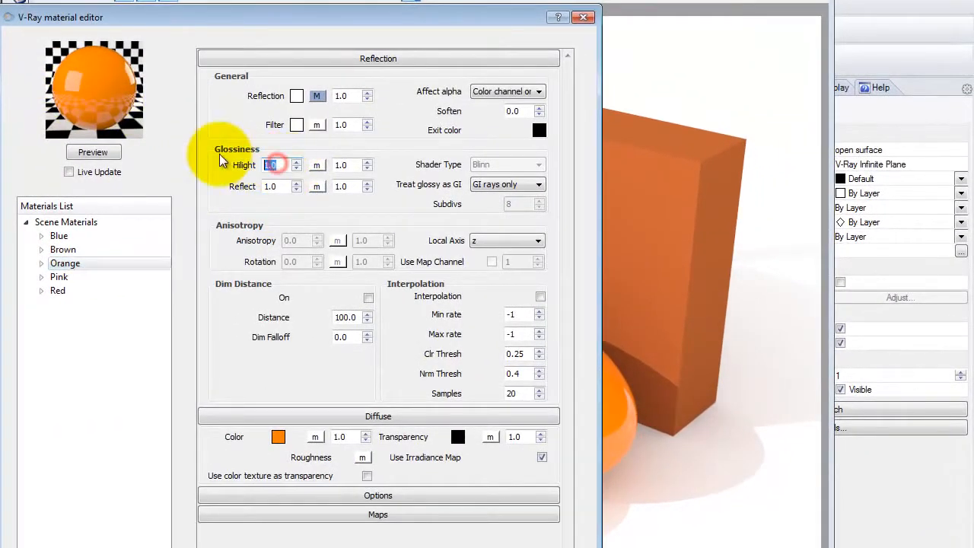
text(0.5)
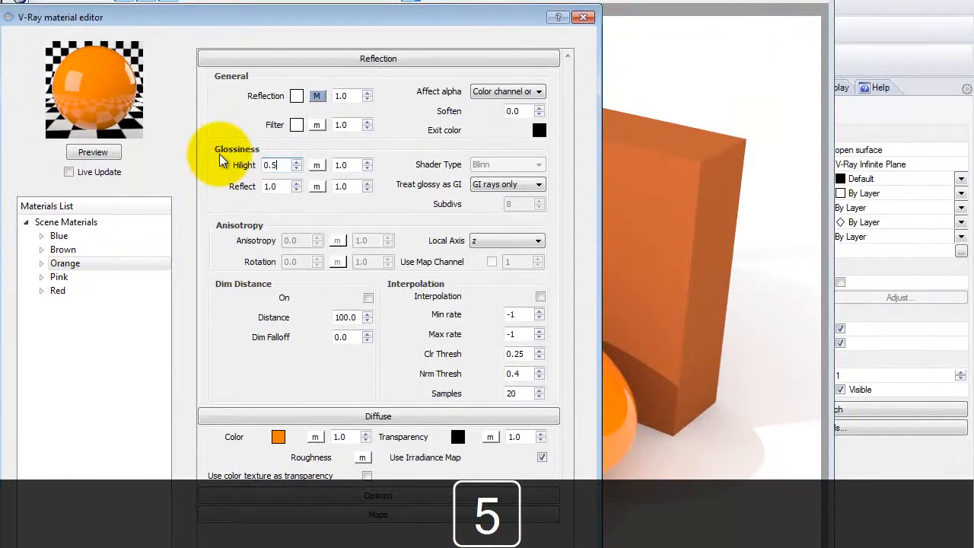
click(87, 152)
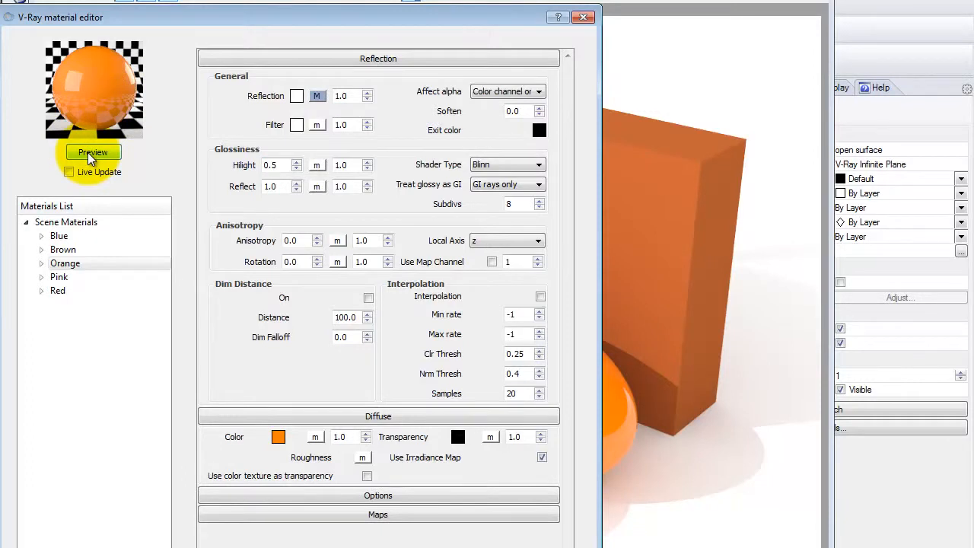
Restore the Orange material's Hilight glossiness to 1.0
double_click(279, 166)
text(1.0)
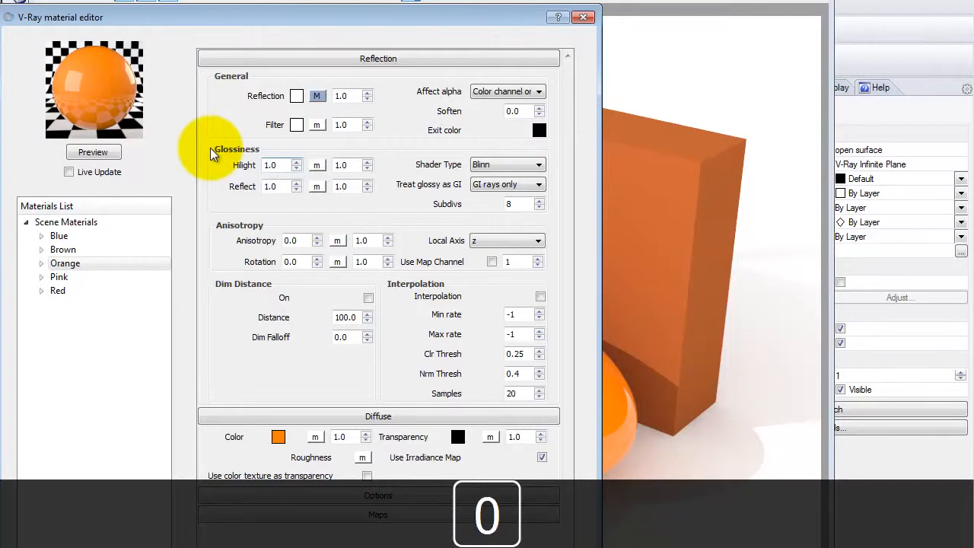
click(270, 174)
Set the Orange material's Reflect glossiness to 0.5 and update its preview
double_click(277, 187)
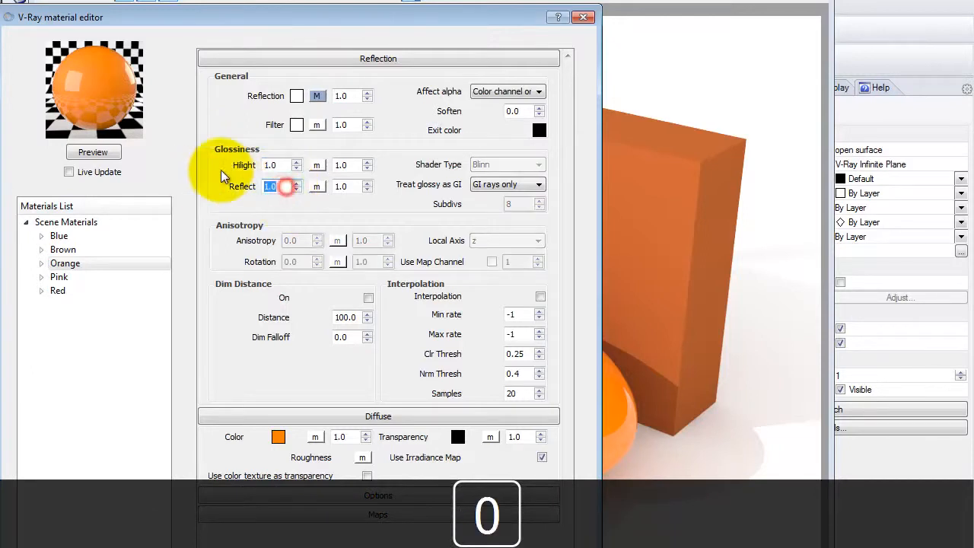
key(Delete)
text(0.5)
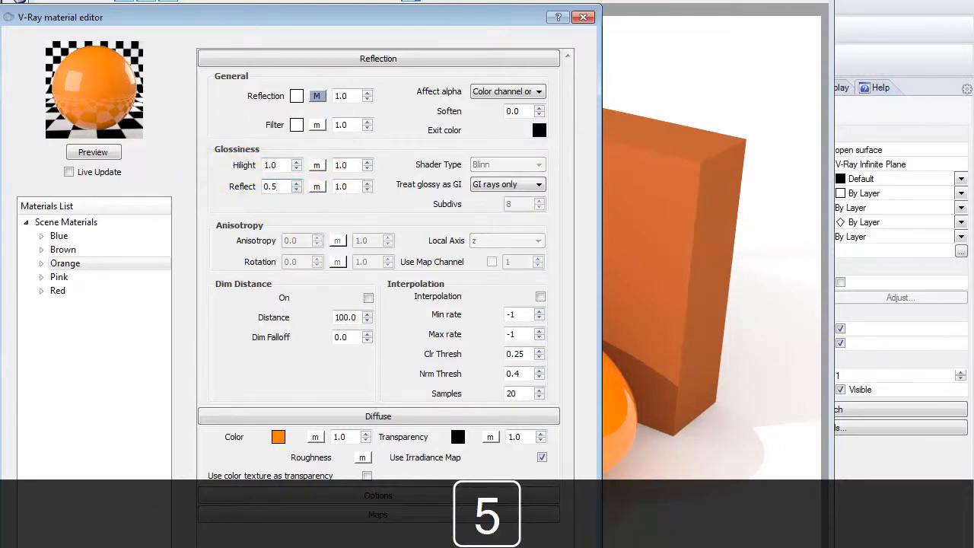
key(Tab)
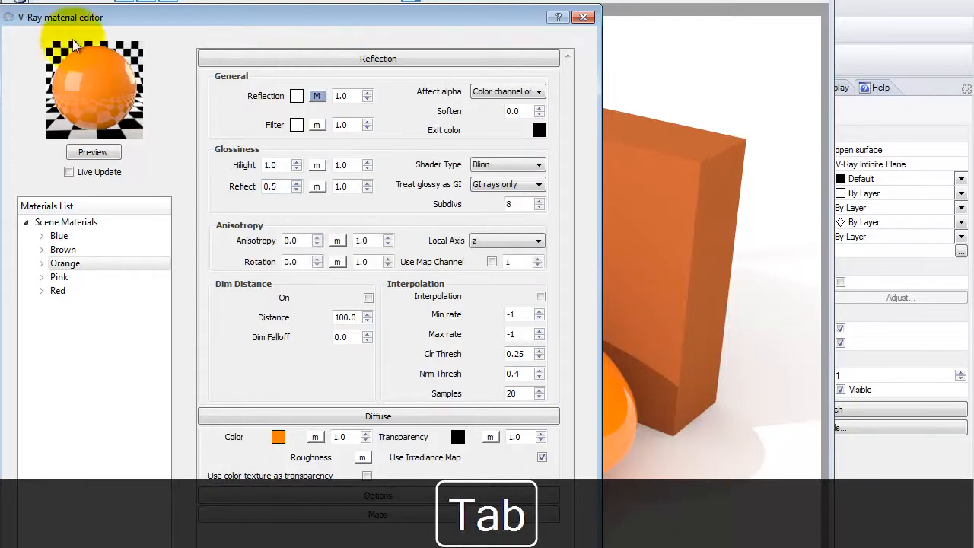
click(80, 154)
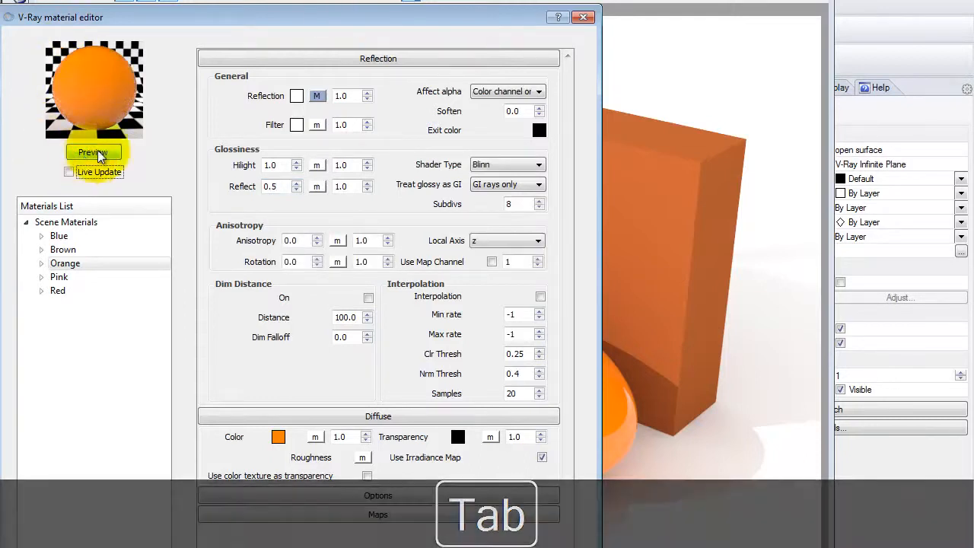
Set the Orange material's Reflect glossiness to 0.75 and update its preview
double_click(274, 186)
text(0.75)
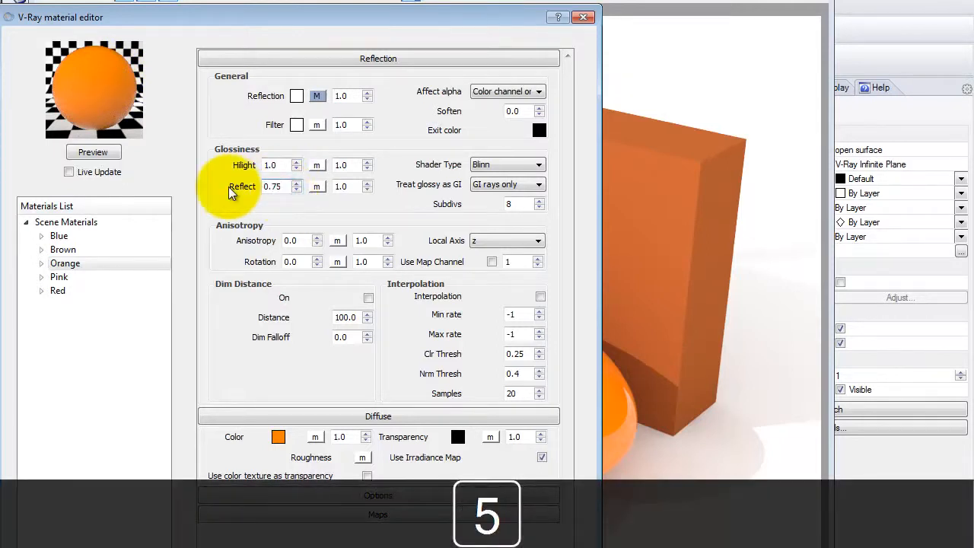
click(99, 155)
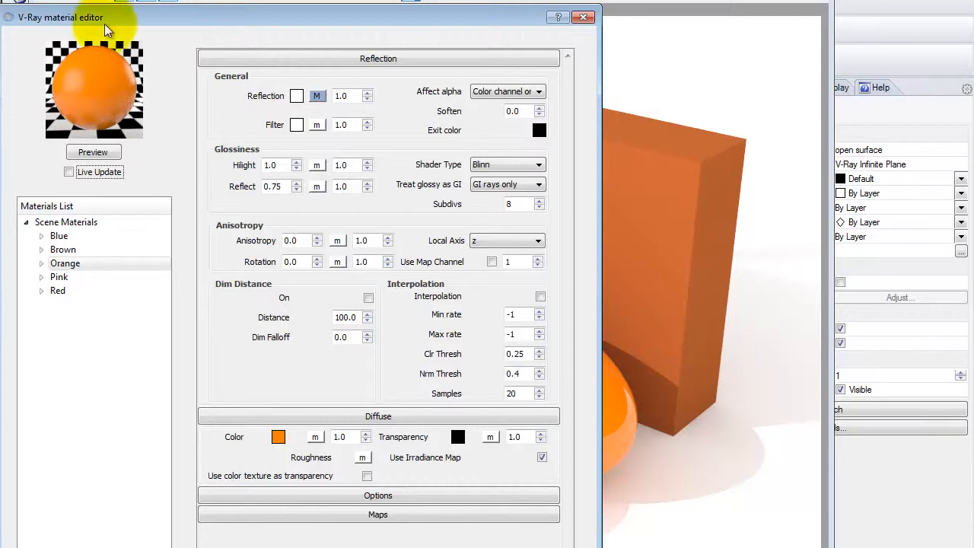
Return the Orange material's Reflect glossiness to 1.0 and update its preview
drag(282, 186, 216, 185)
text(1.0)
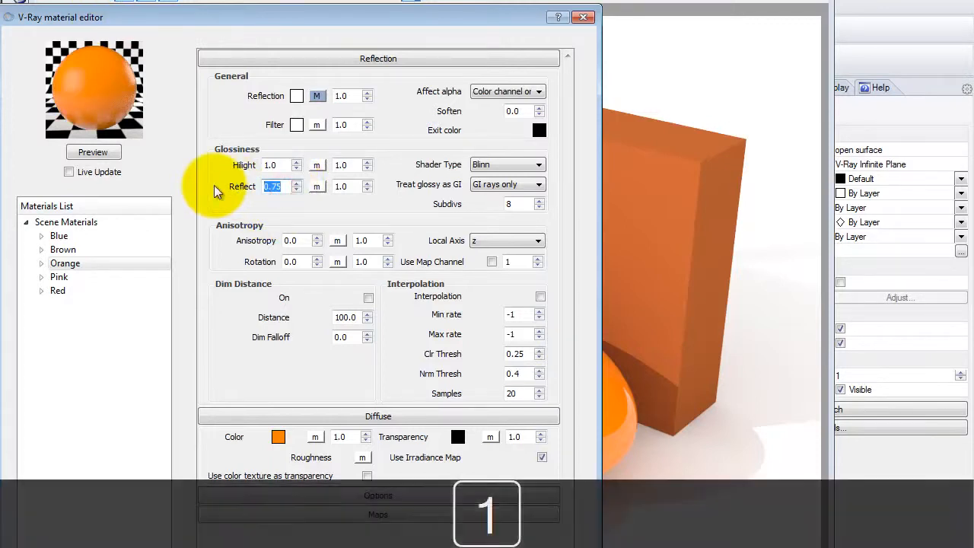
click(110, 155)
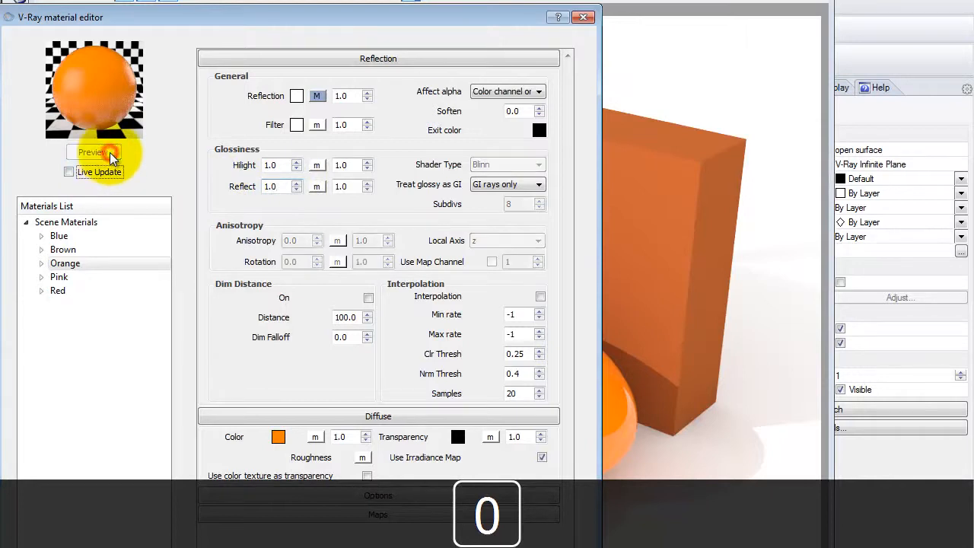
Set the Orange material's Hilight glossiness to 0.75 and update its preview
drag(278, 165, 205, 149)
key(Delete)
text(0.75)
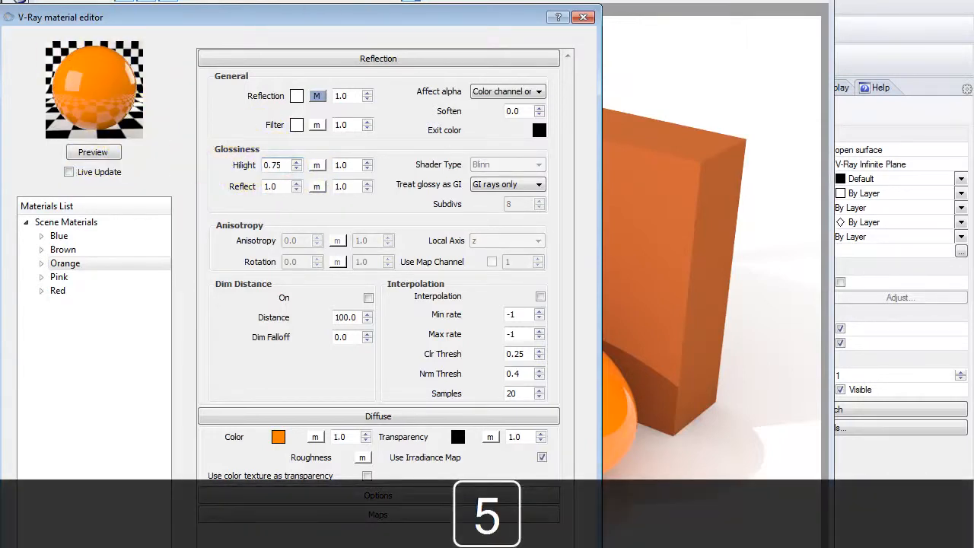
click(272, 187)
click(103, 152)
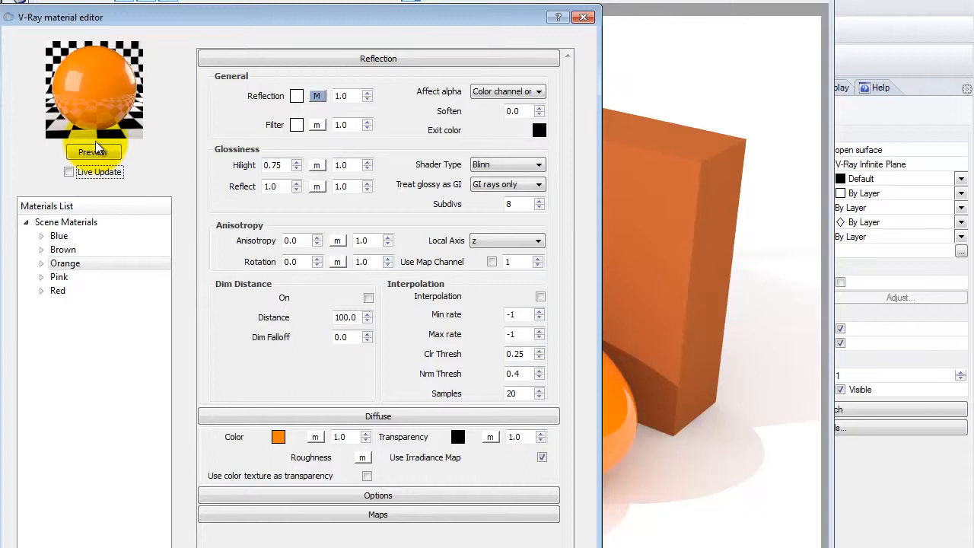
Add a reflection layer to the Brown material
click(62, 251)
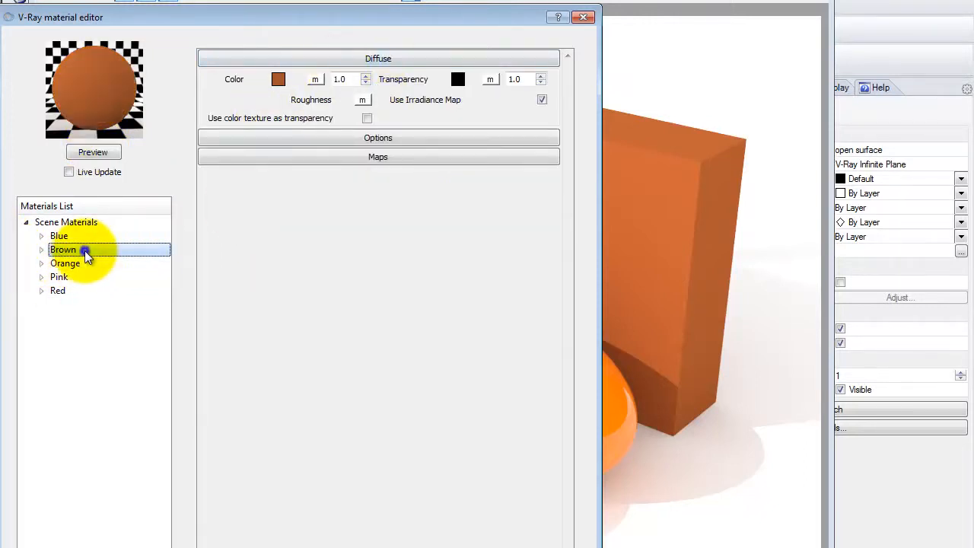
right_click(85, 249)
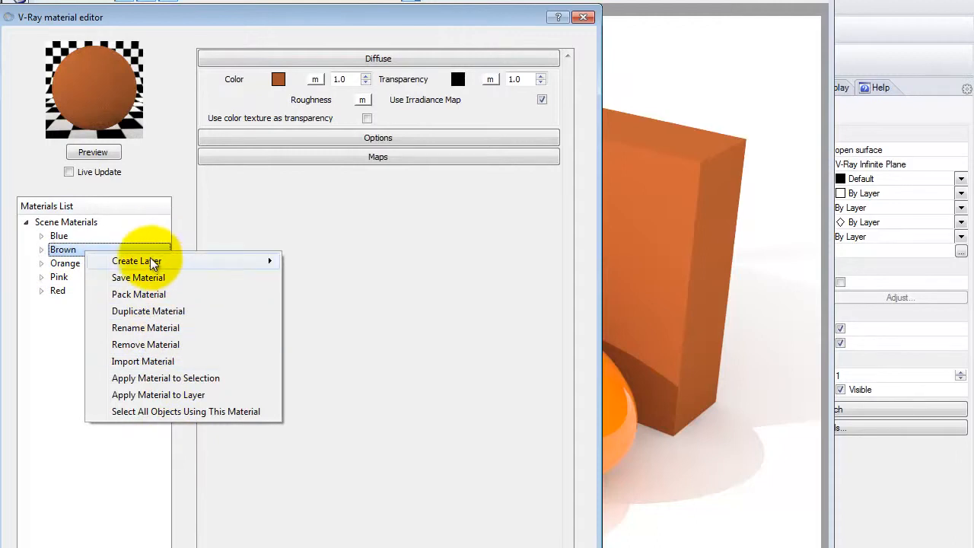
mouse_move(150, 260)
click(325, 282)
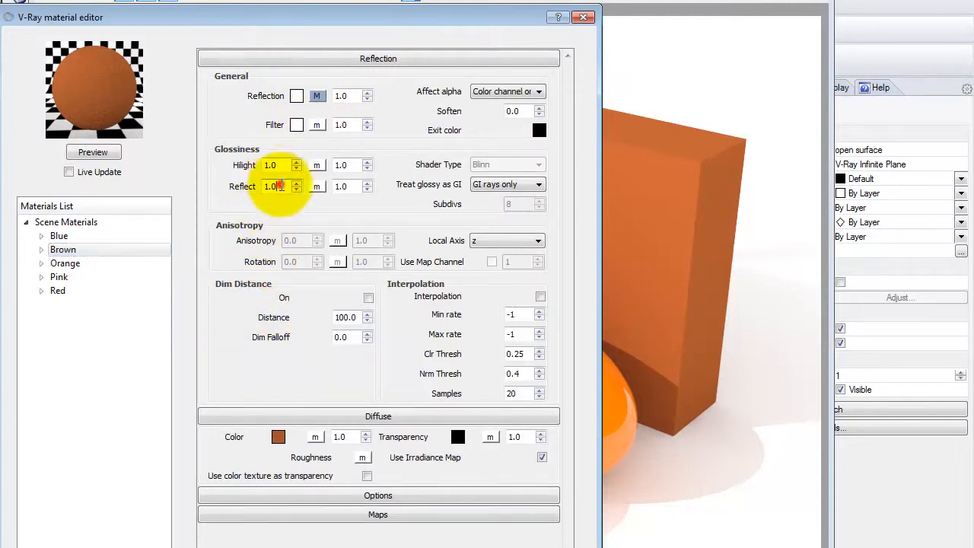
Set the Brown material's Reflect glossiness to 0.75 and update its preview
drag(285, 187, 234, 189)
text(0.75)
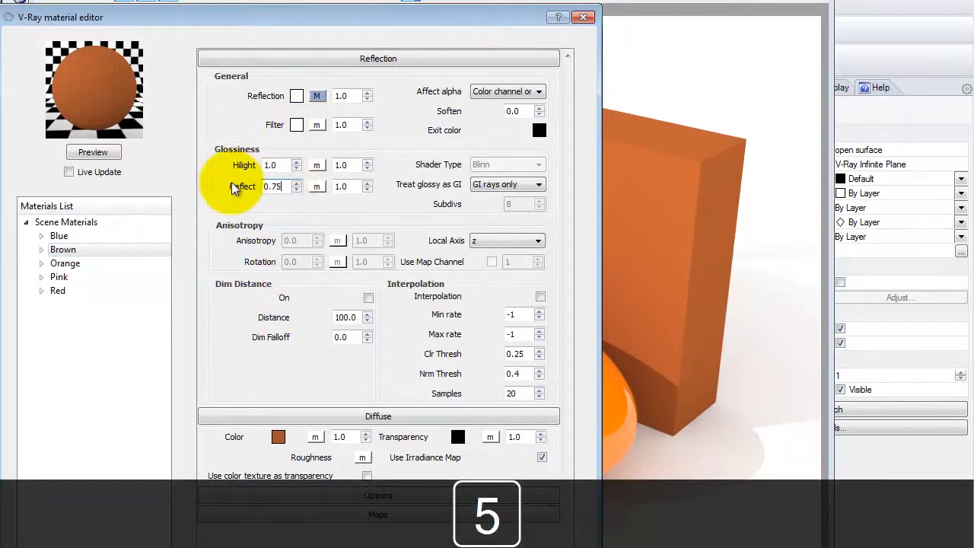
click(105, 152)
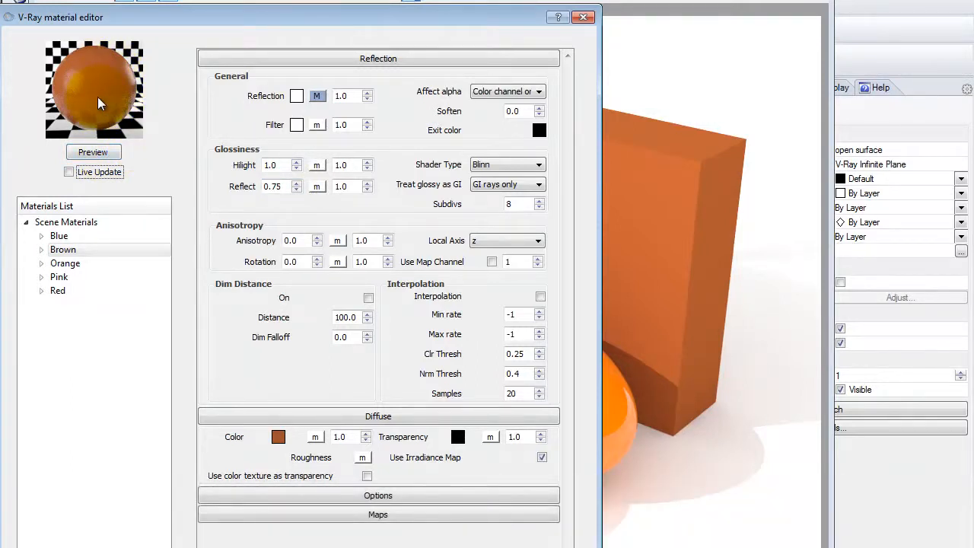
double_click(97, 97)
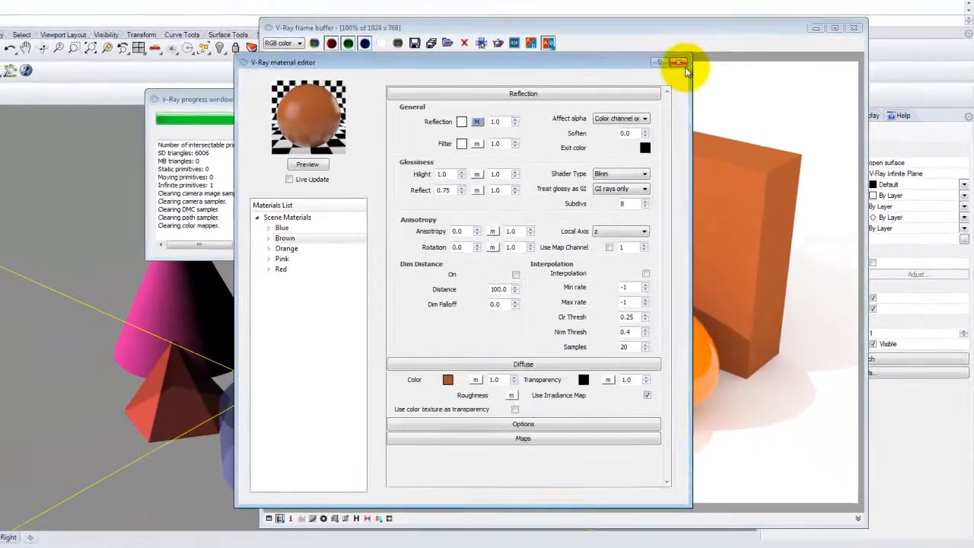
Render the scene with the edited materials and save the image as ex205_R4.jpg in the Ex205 folder
click(583, 16)
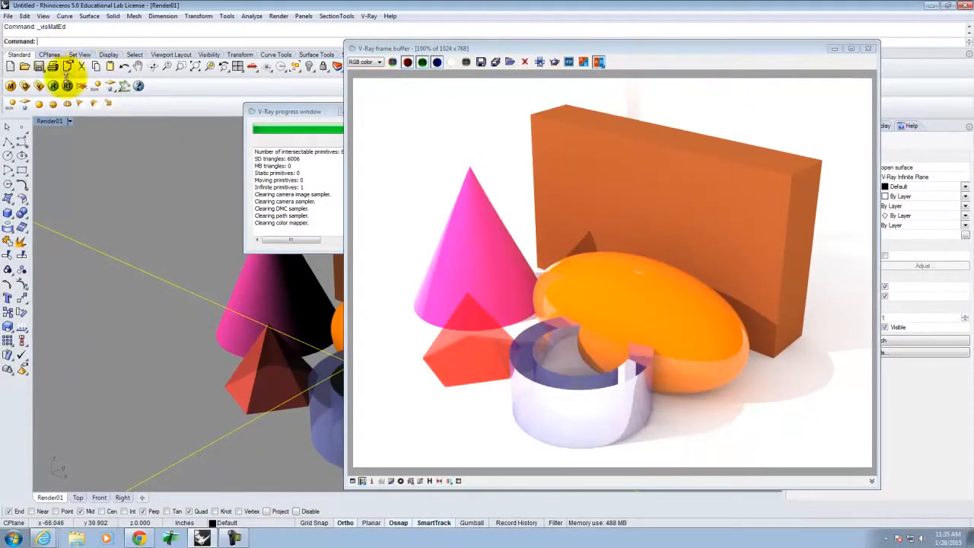
click(54, 86)
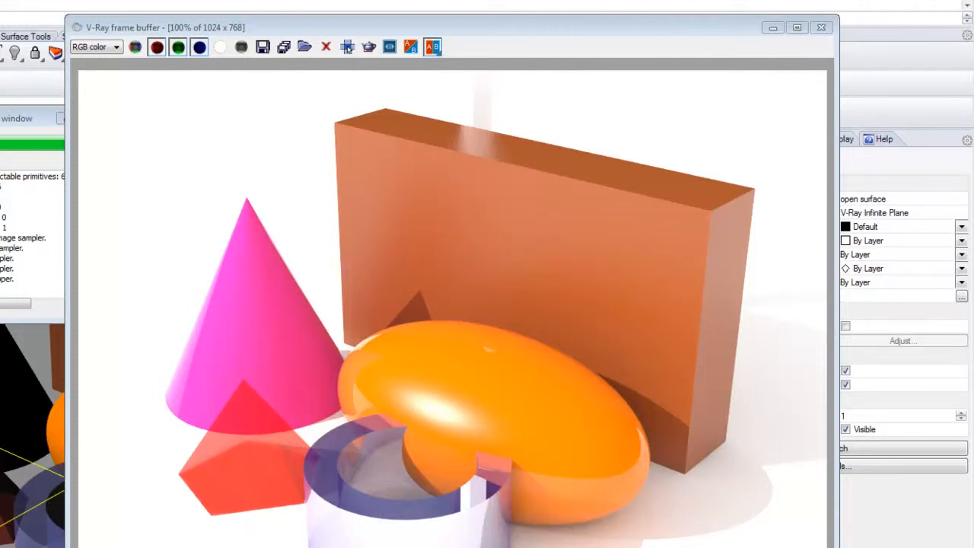
click(262, 47)
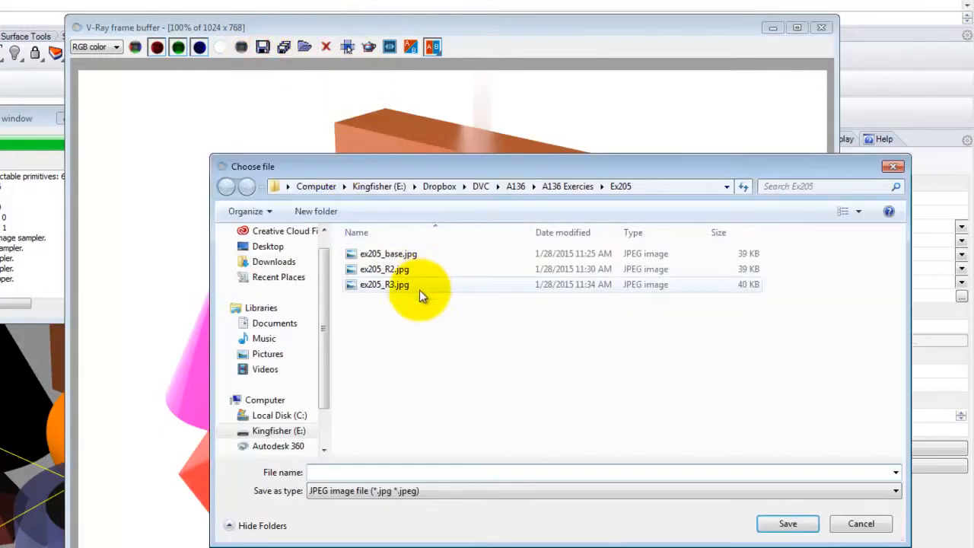
click(385, 284)
click(339, 471)
click(343, 472)
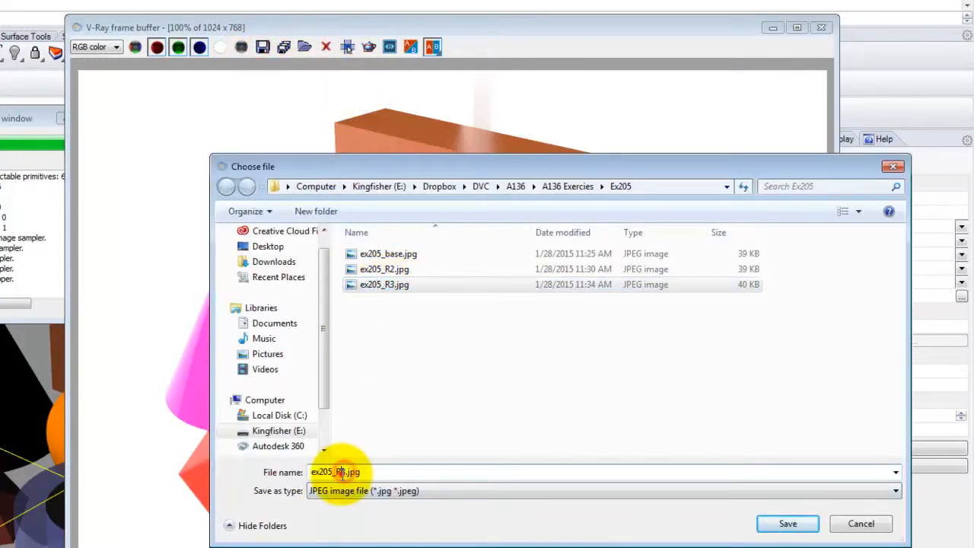
key(Right)
key(BackSpace)
text(4)
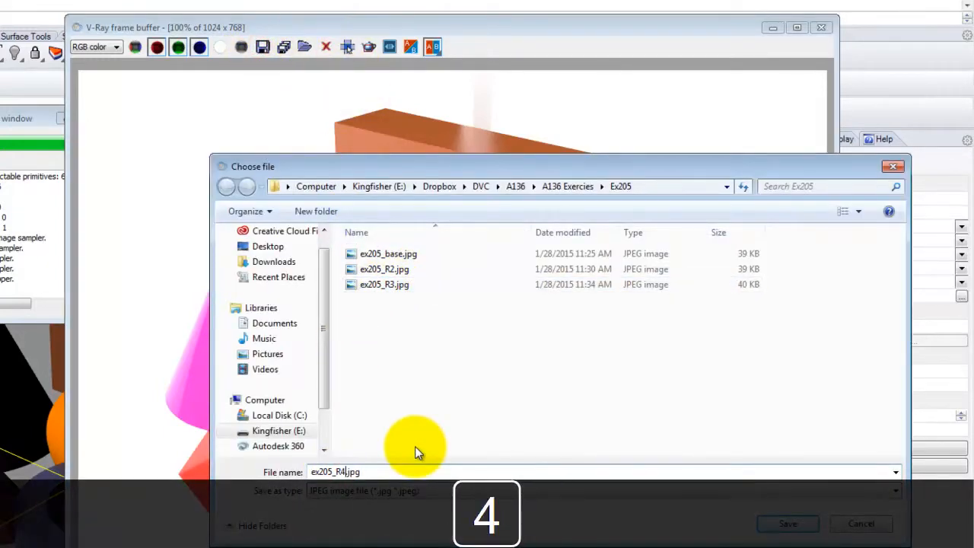
click(786, 525)
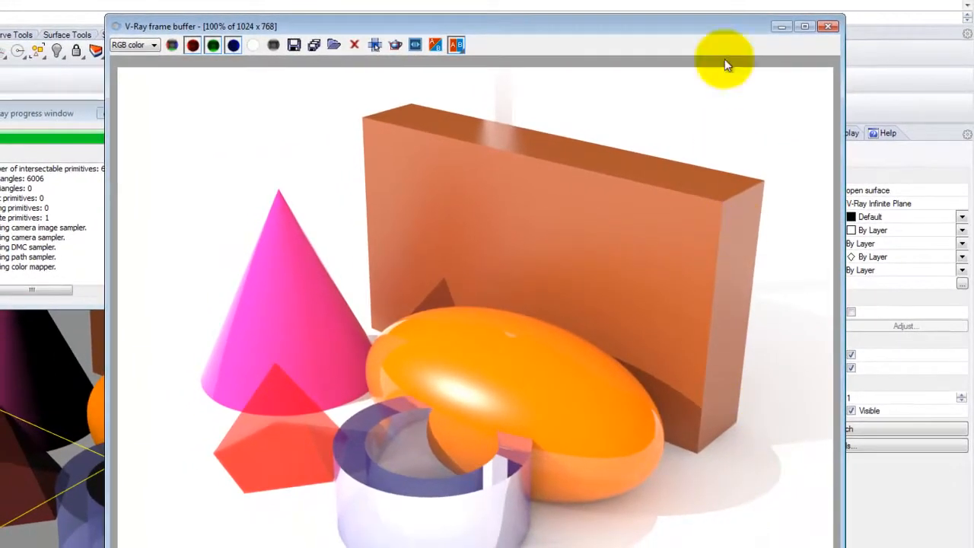
Clear the render windows away and save the model as Ex205.3dm in the Ex205 folder
click(786, 27)
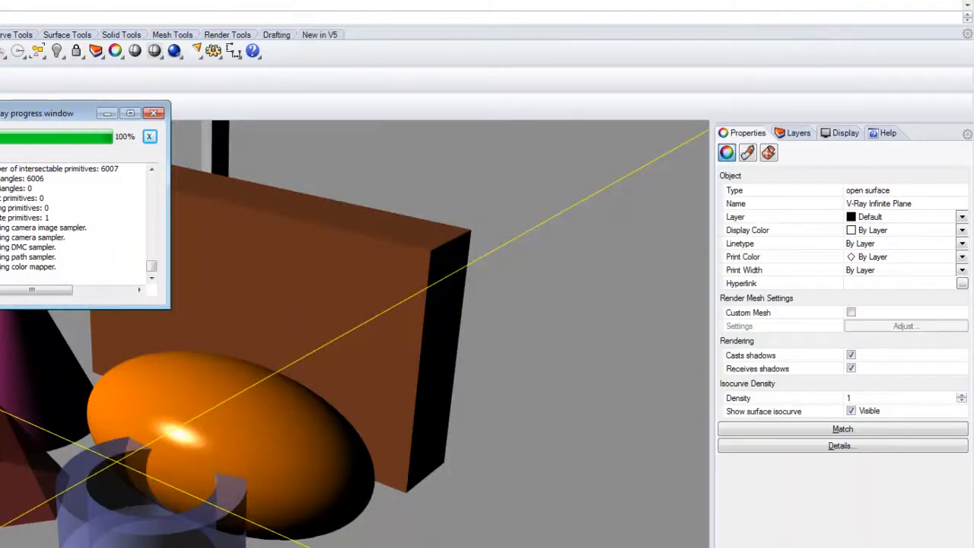
click(154, 112)
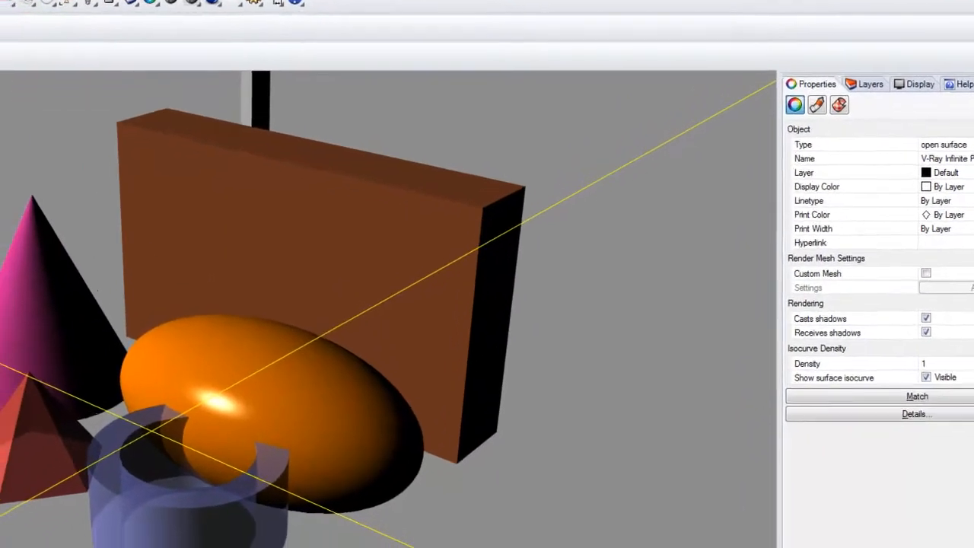
key(ctrl+s)
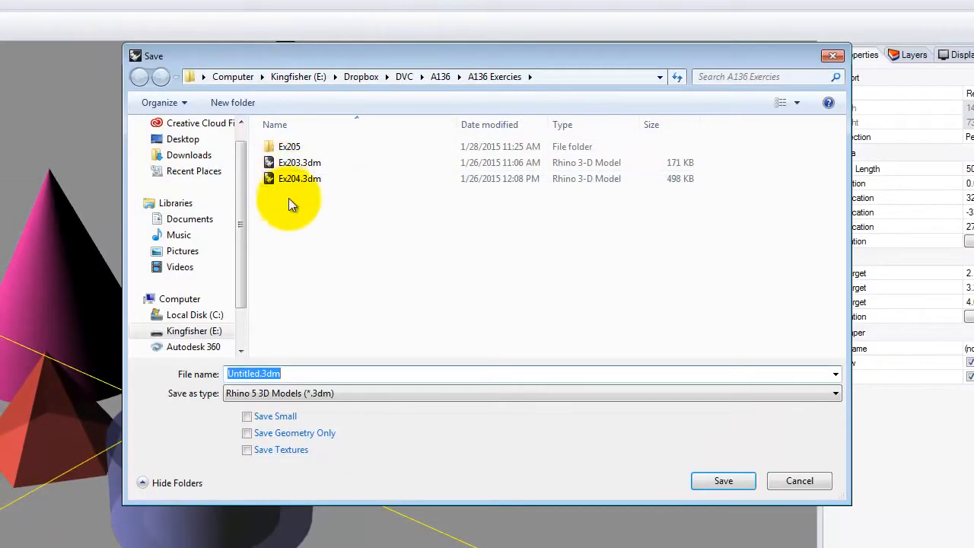
double_click(284, 142)
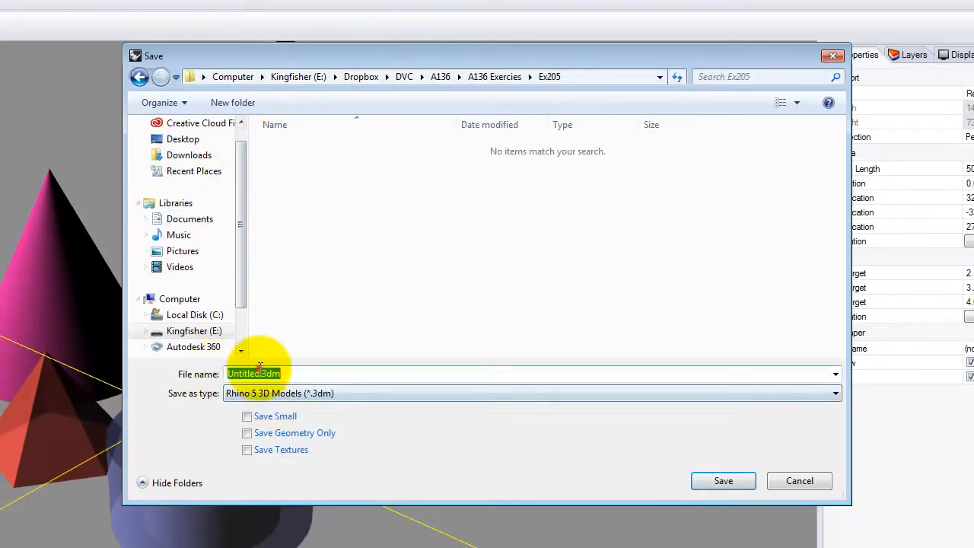
drag(261, 373, 230, 373)
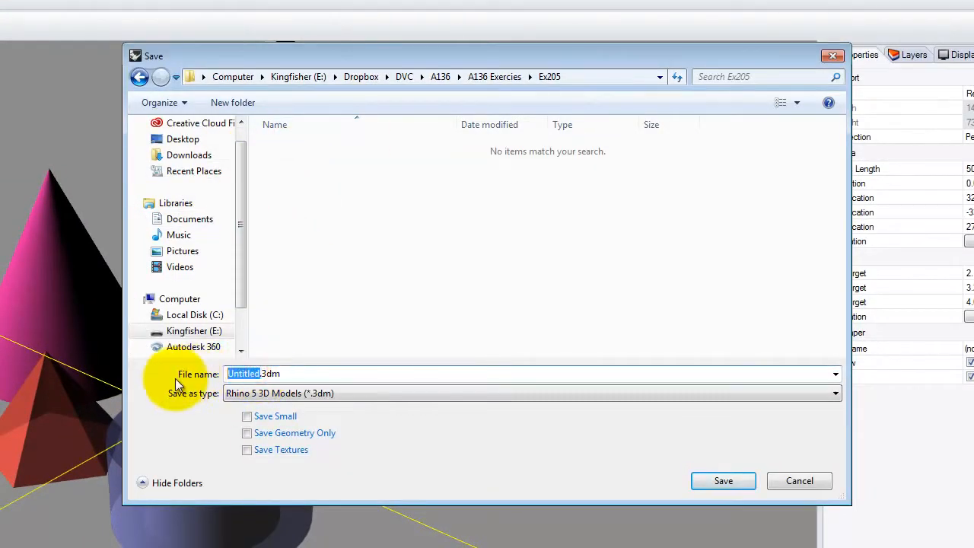
text(Ex20)
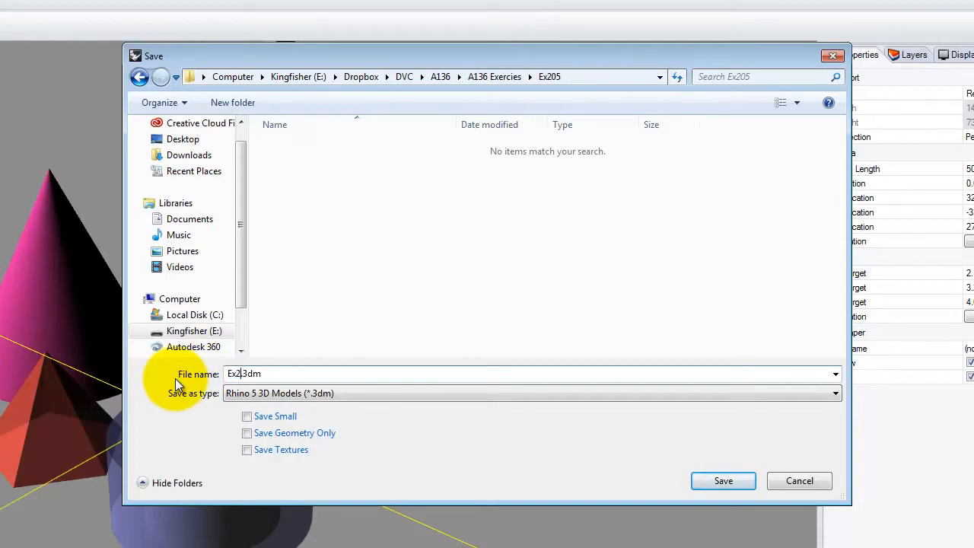
text(5)
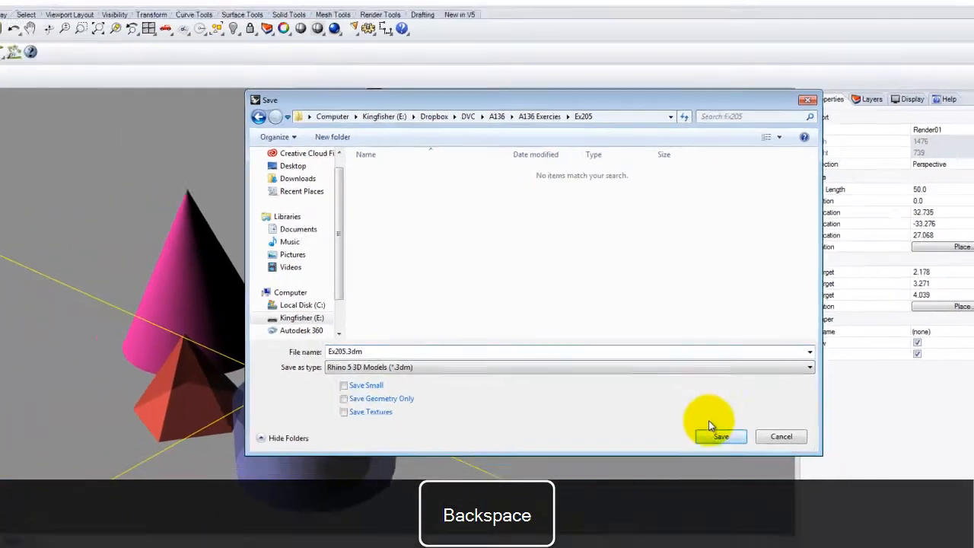
click(723, 480)
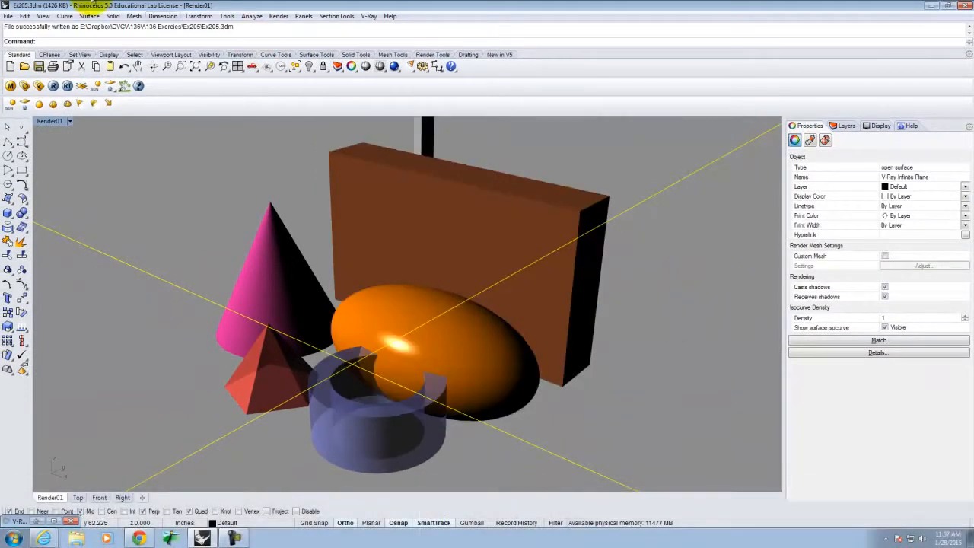
Open the model Ex204.3dm from the A136 Exercies folder and bring the whole building into view
click(8, 16)
click(25, 39)
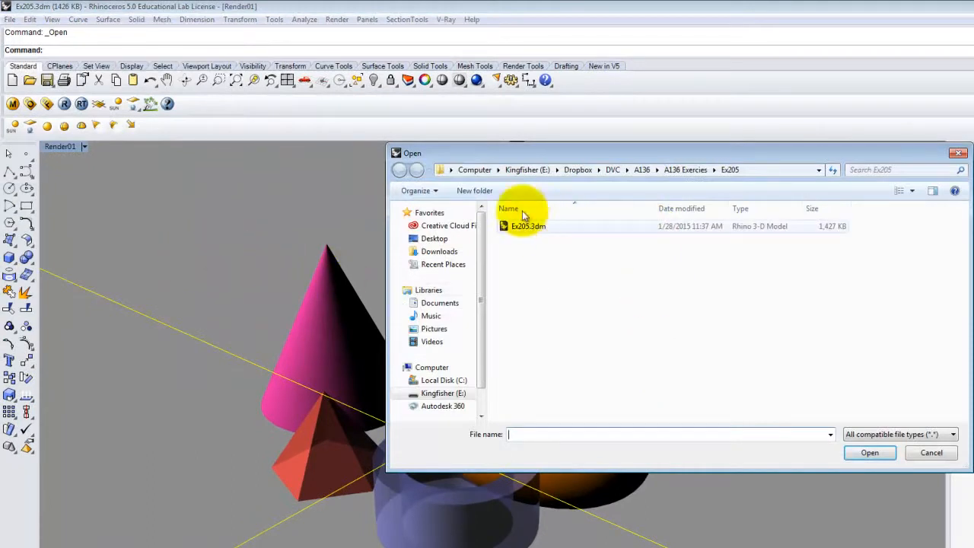
click(685, 170)
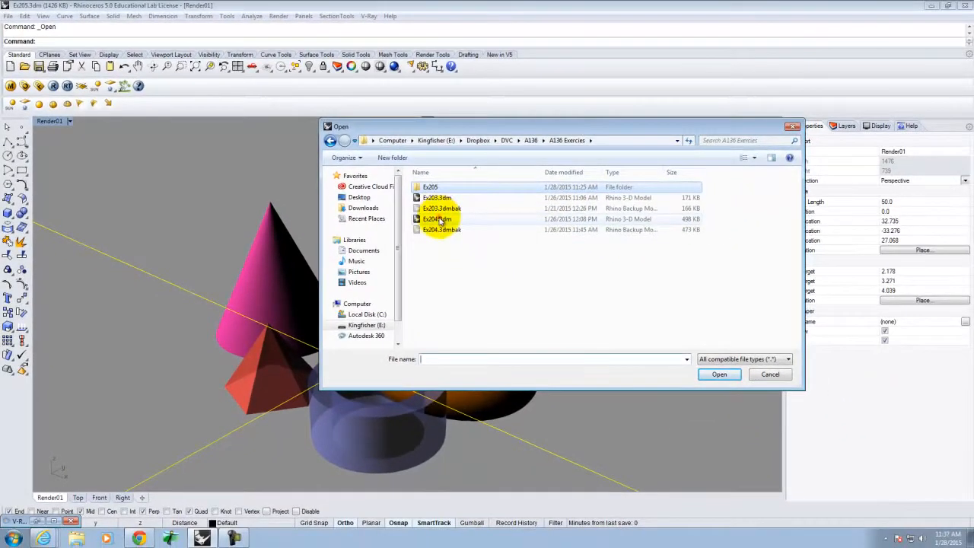
click(436, 219)
click(727, 374)
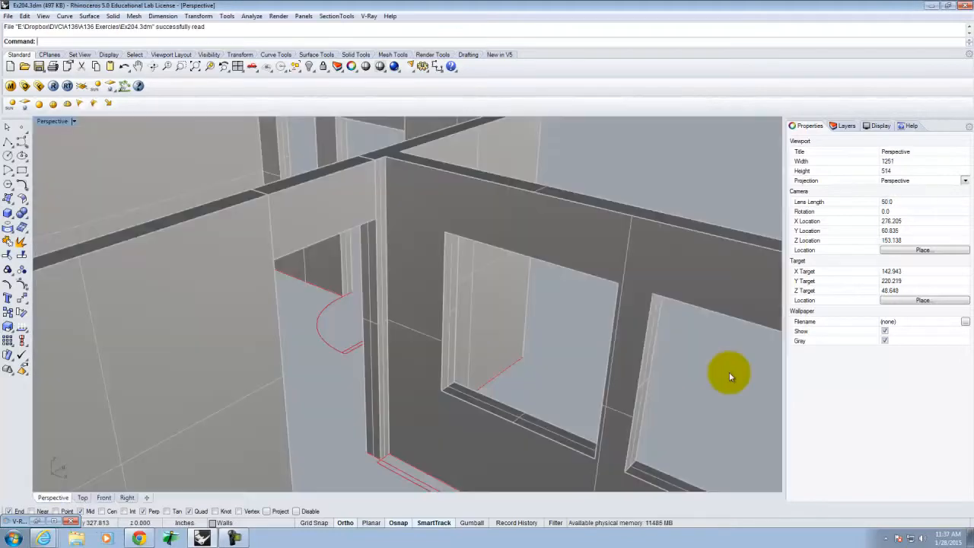
scroll(369, 306, down, 6)
right_drag(531, 345, 610, 248)
scroll(587, 277, down, 4)
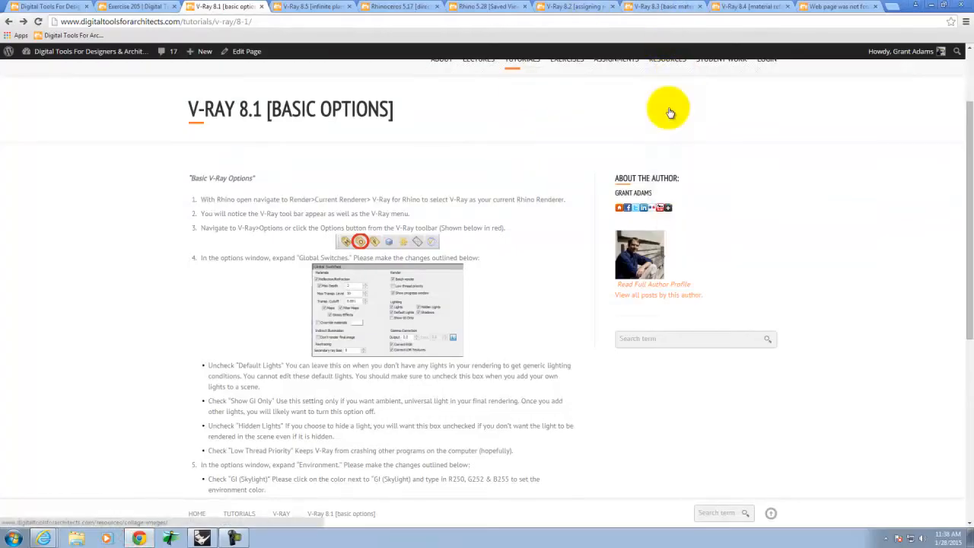
On the course website in Chrome, go to the Downloadable Resource Packages and open the V-Ray Materials zip archive's Dropbox page
scroll(508, 156, up, 2)
mouse_move(681, 160)
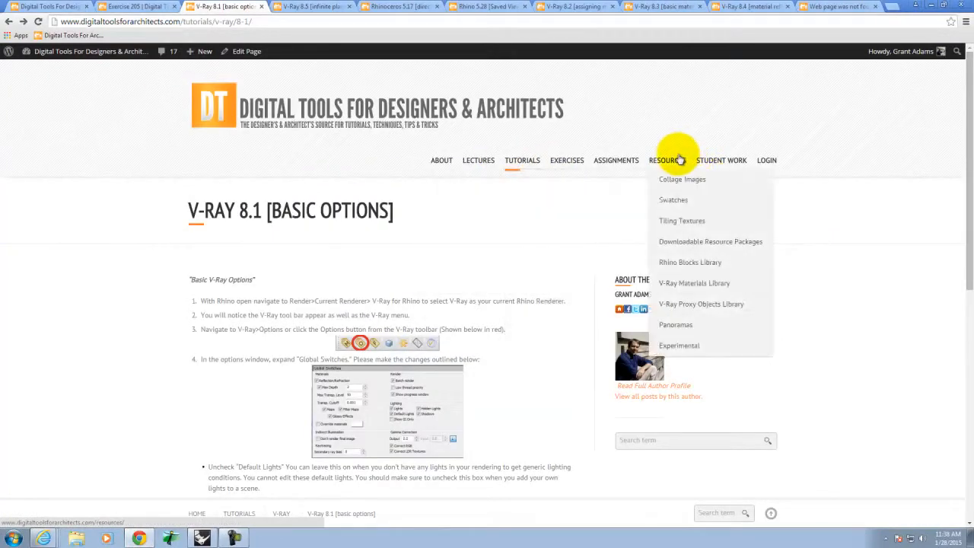
click(699, 243)
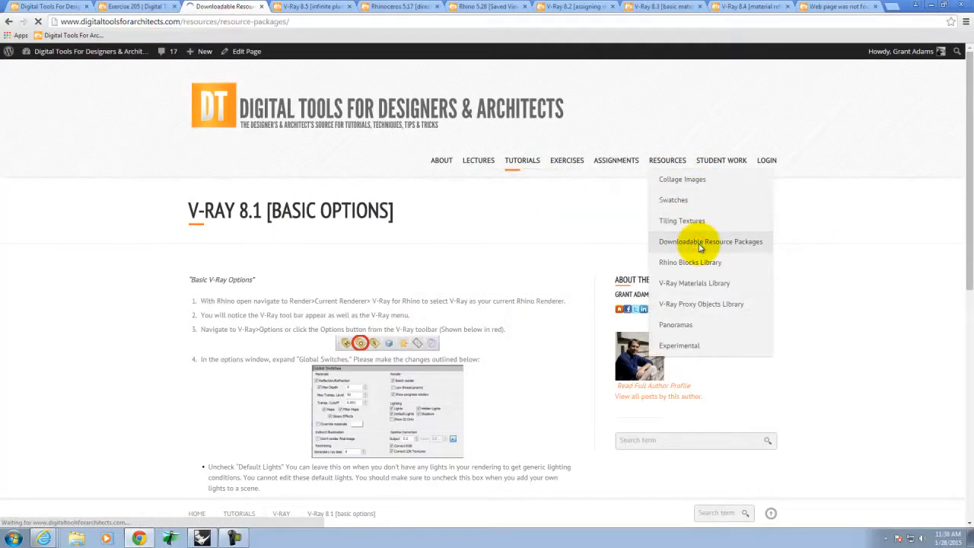
scroll(426, 274, down, 2)
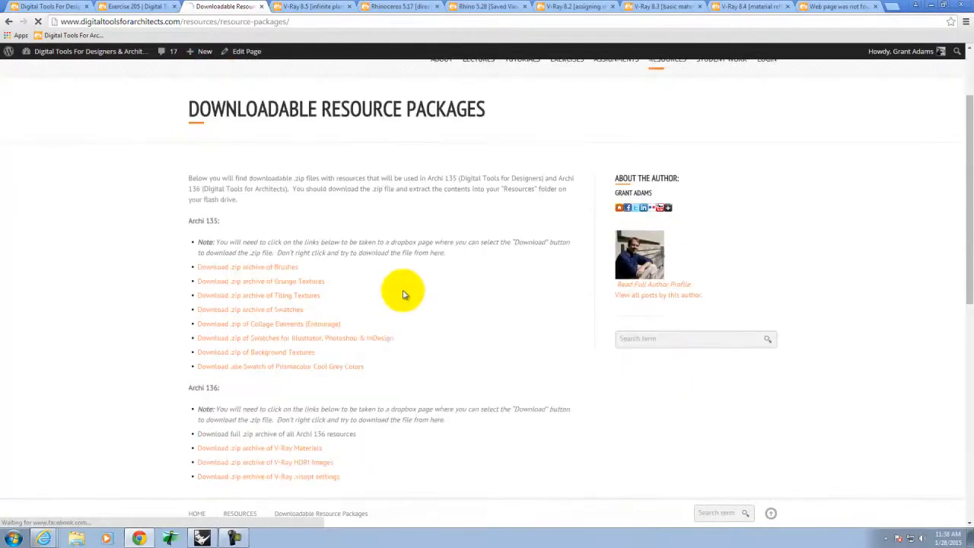
scroll(228, 327, down, 2)
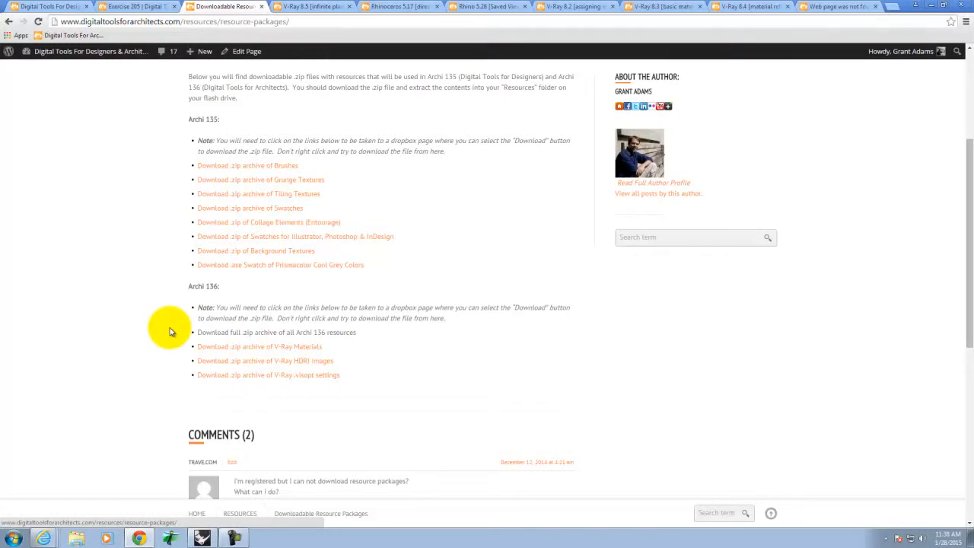
click(244, 350)
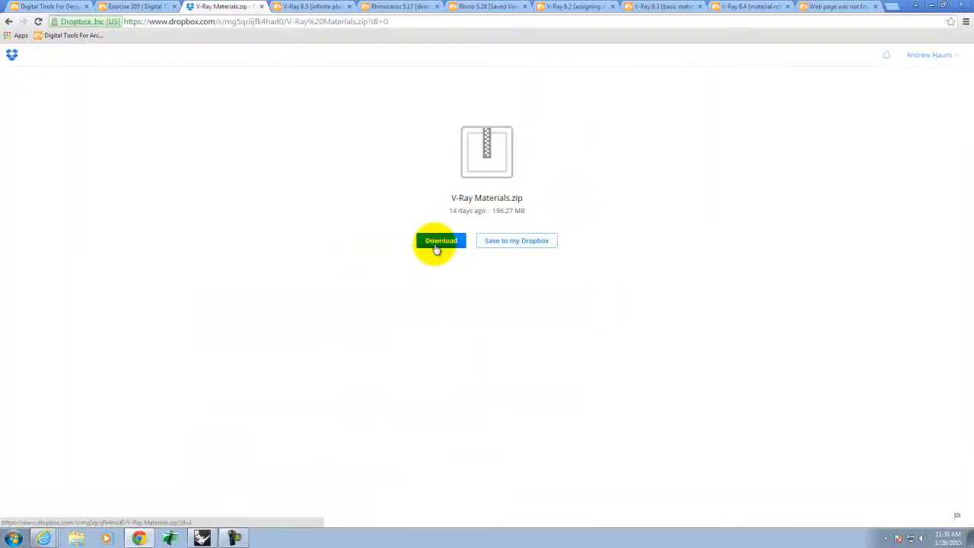
click(728, 158)
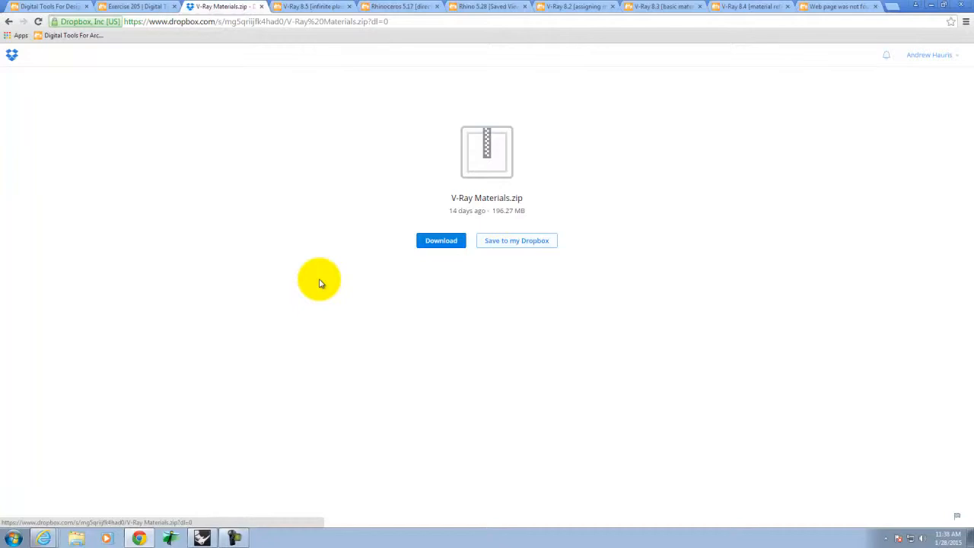
Switch back to Rhinoceros, orbit the building model slightly and open the V-Ray option editor
click(202, 539)
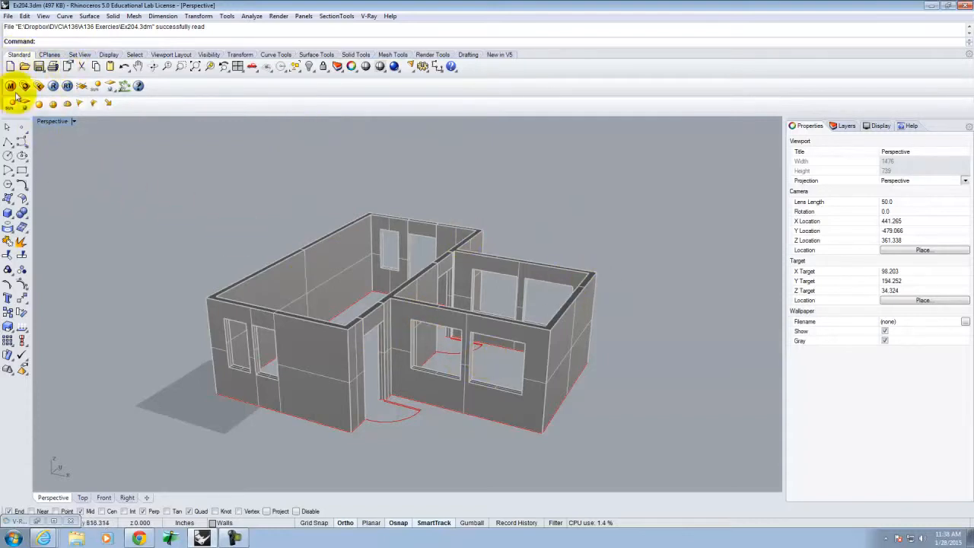
right_drag(337, 446, 449, 396)
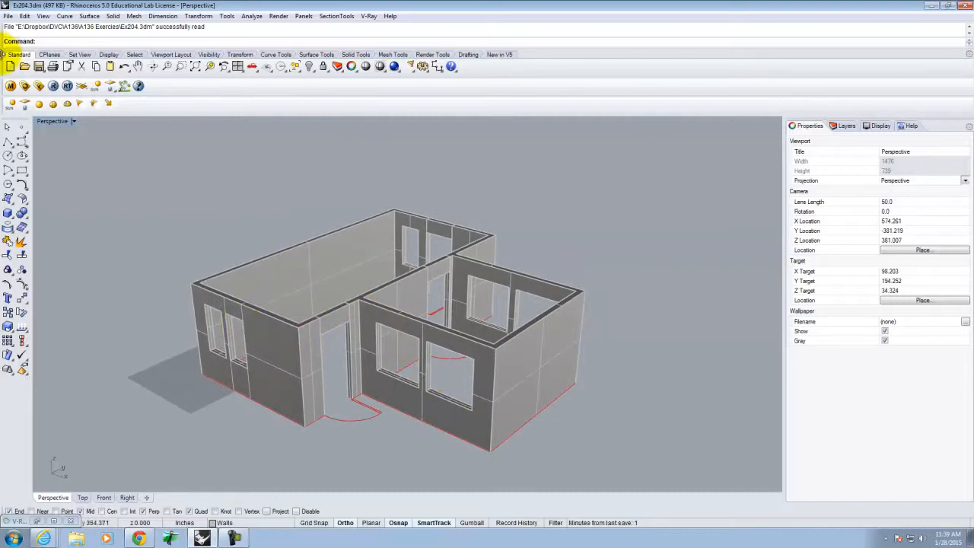
click(24, 86)
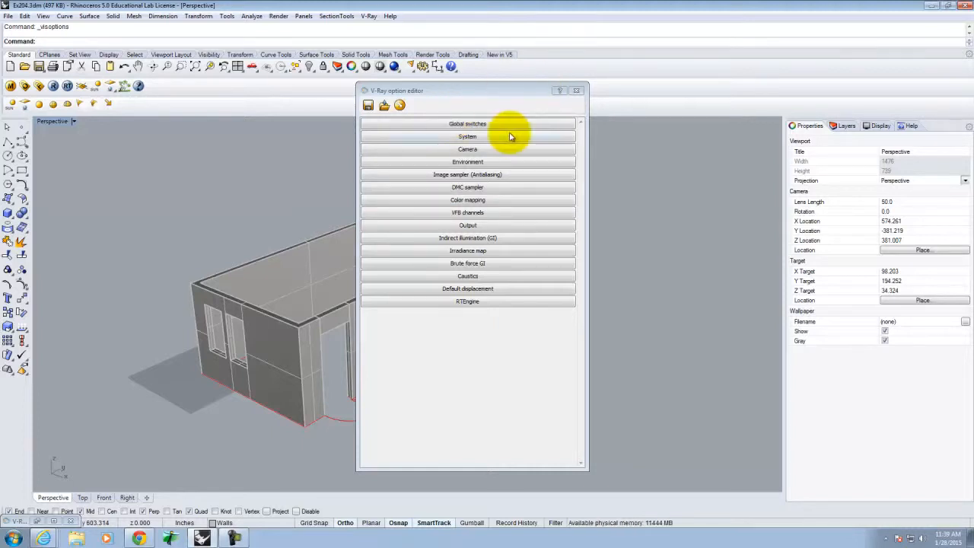
Review the Global switches settings in the V-Ray option editor and close the editor
click(463, 124)
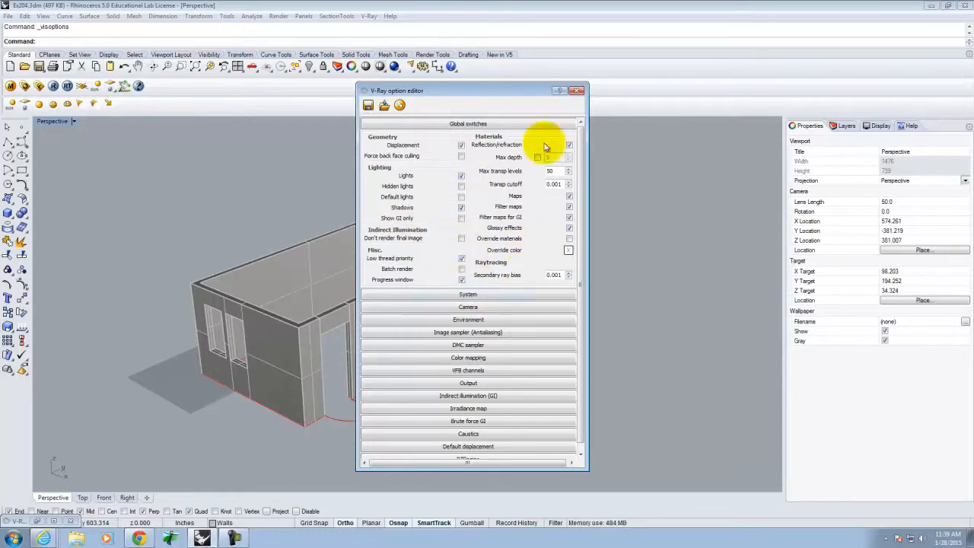
click(495, 124)
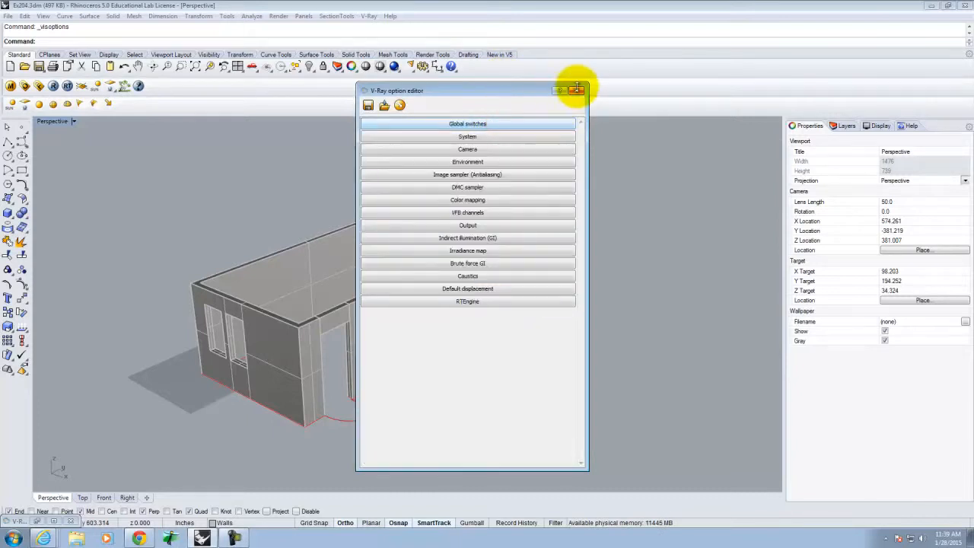
click(576, 91)
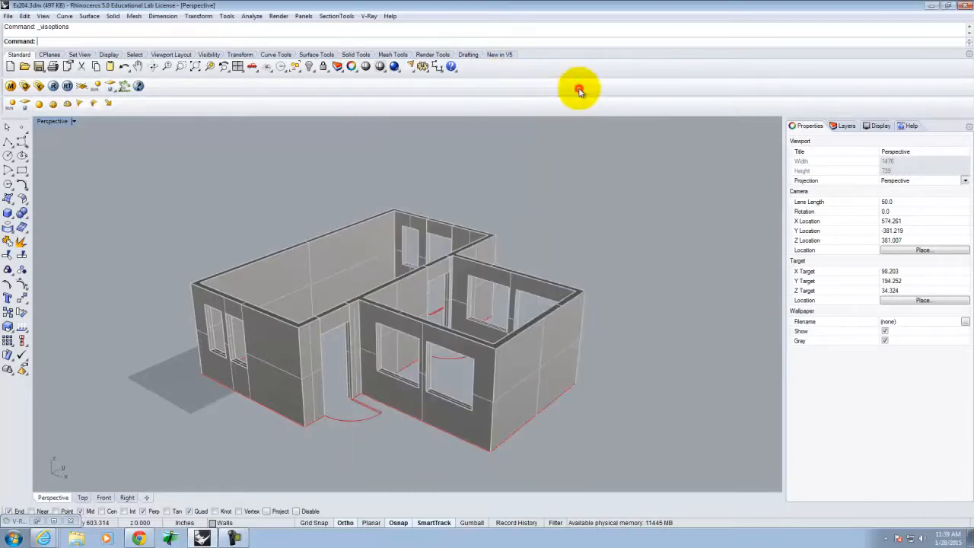
Add a V-Ray infinite plane to the building scene and select every object except that plane
click(83, 88)
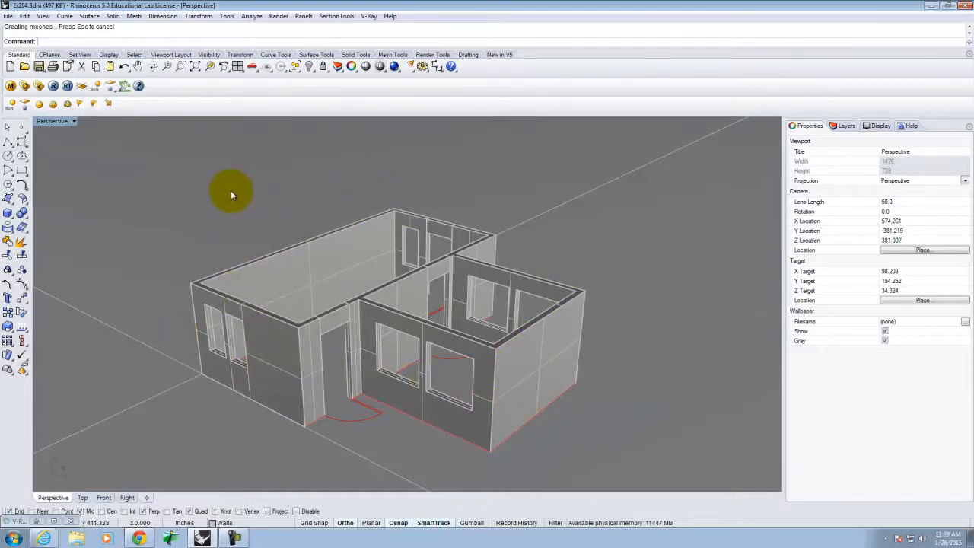
click(25, 16)
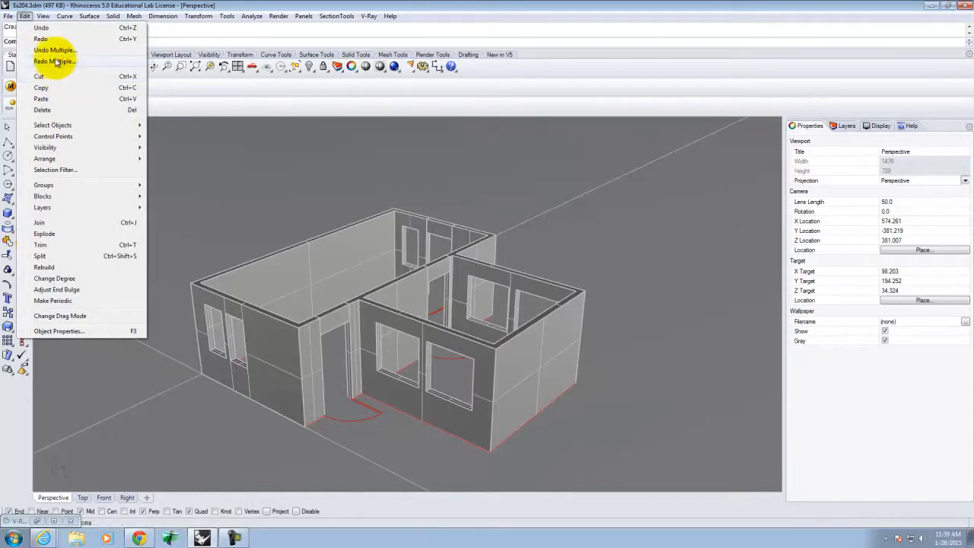
click(27, 16)
key(ctrl+a)
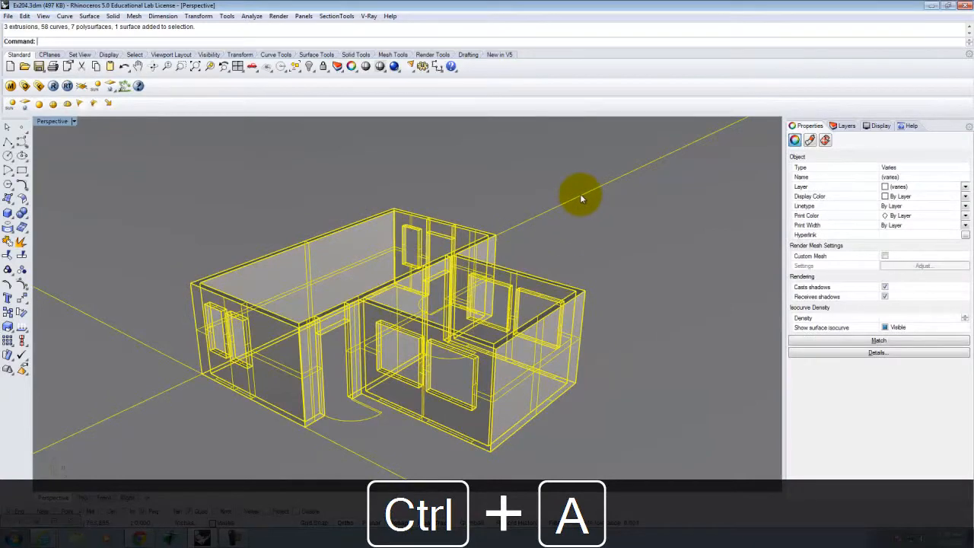
ctrl+click(580, 197)
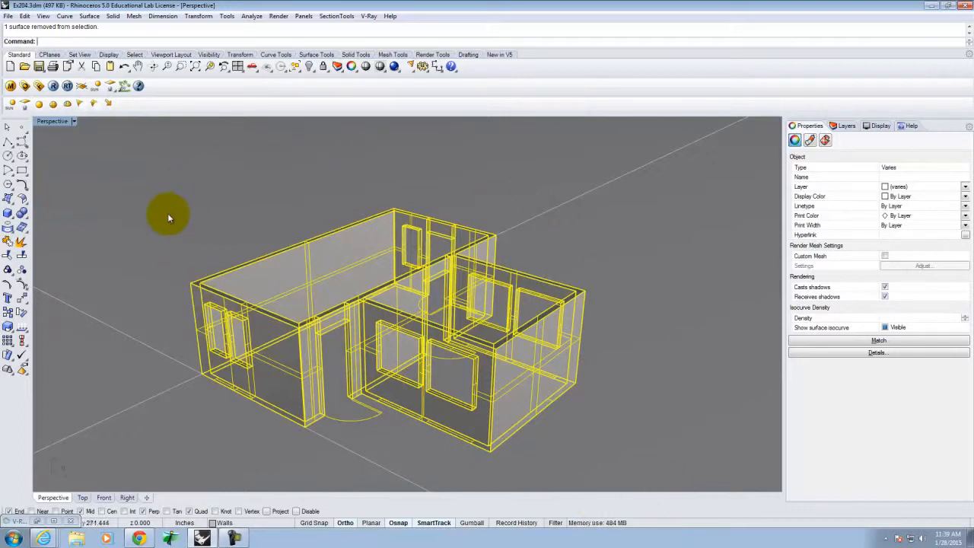
Start loading a scene material in the V-Ray material editor and browse to Resources > V-Ray Materials on the Kingfisher (E:) drive
click(10, 87)
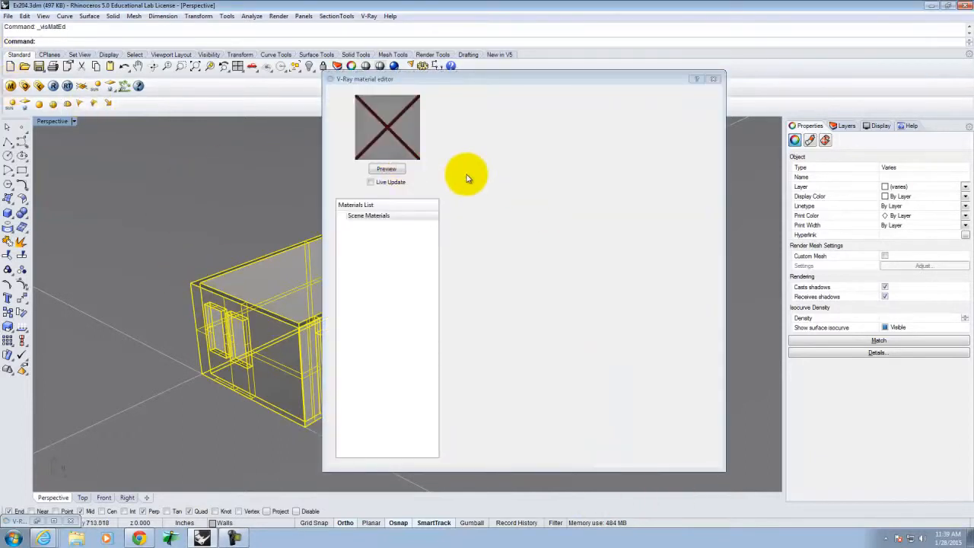
click(373, 219)
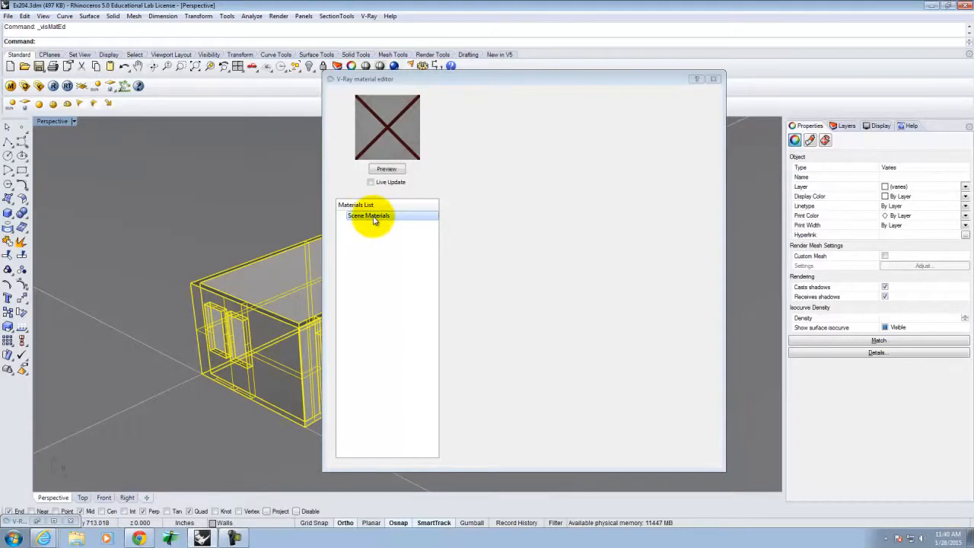
right_click(373, 218)
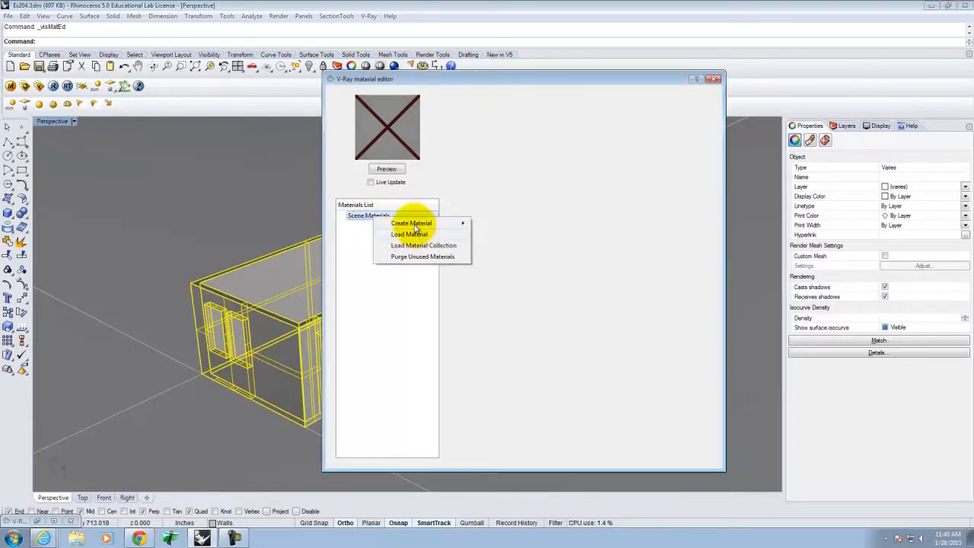
mouse_move(412, 223)
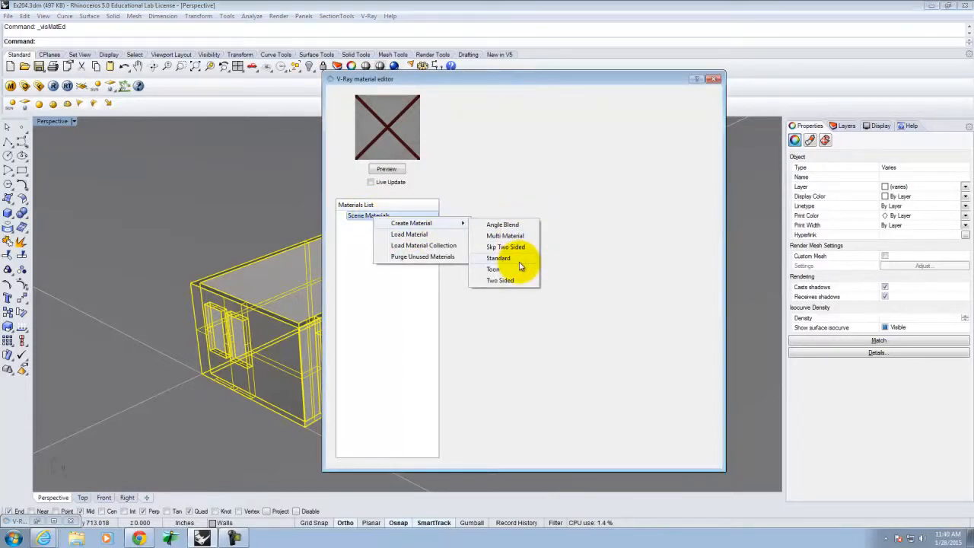
click(411, 235)
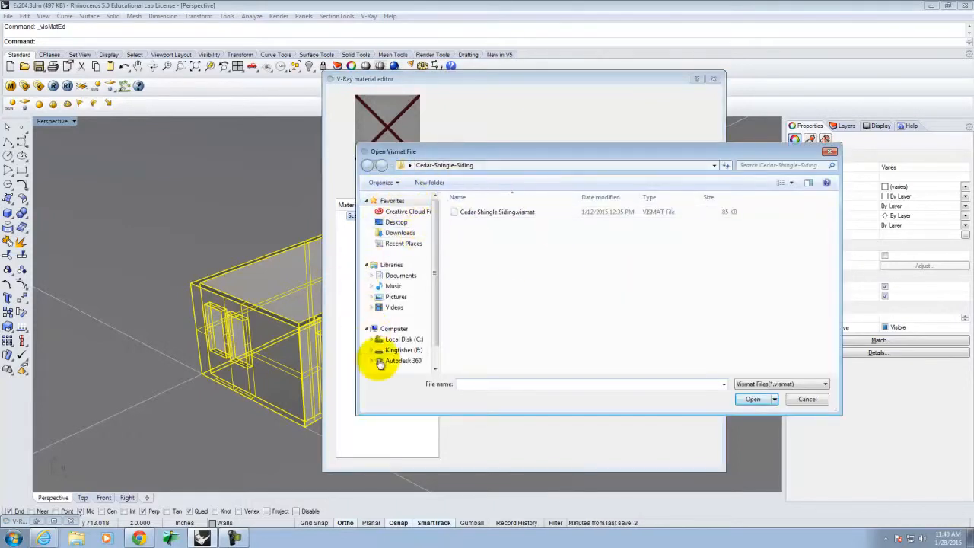
click(404, 350)
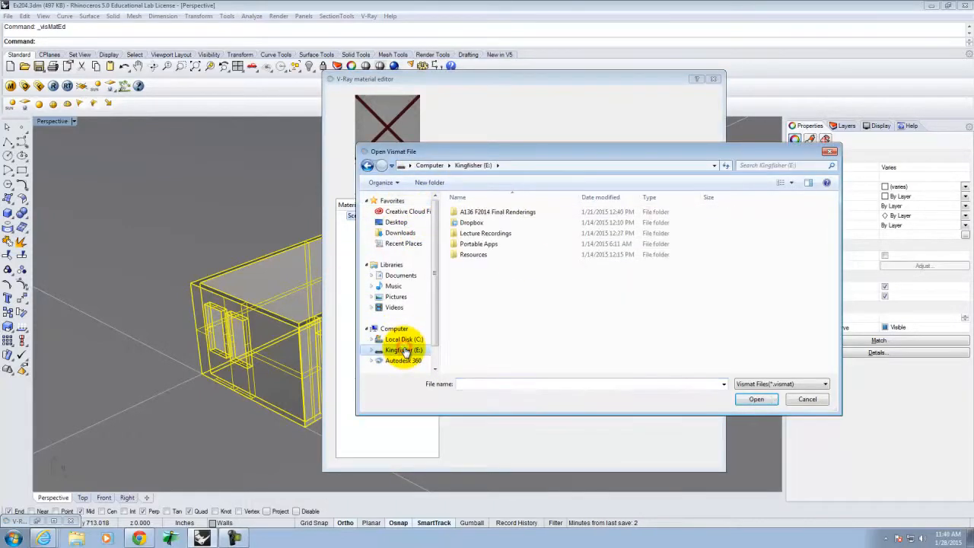
double_click(474, 255)
double_click(478, 226)
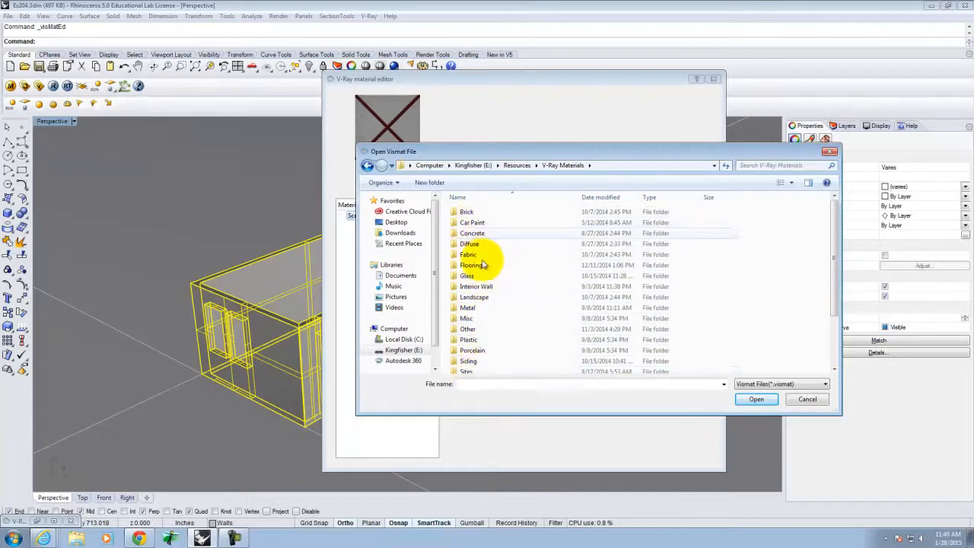
Load Stucco - White-Yellow - Medium.vismat from its folder inside the Stucco materials folder
drag(833, 234, 837, 300)
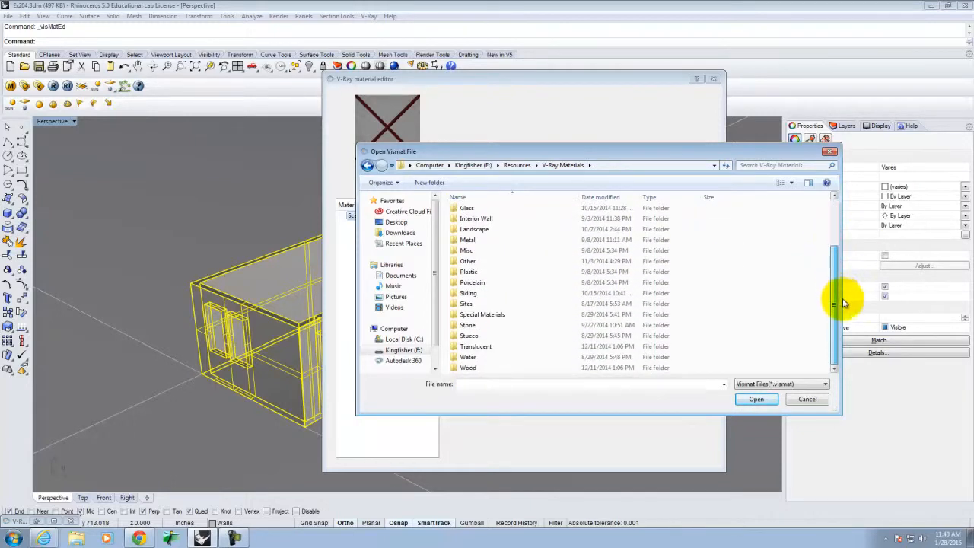
double_click(480, 339)
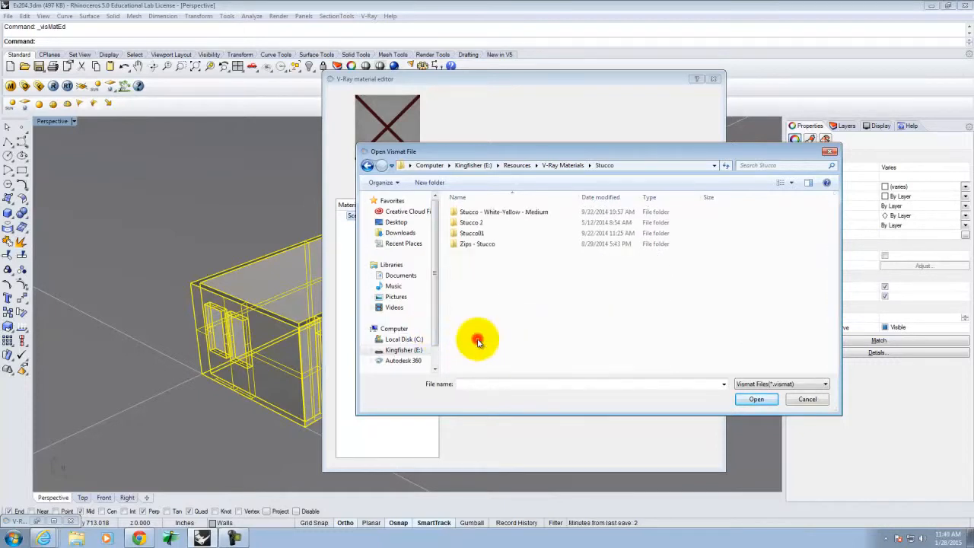
double_click(494, 216)
click(495, 211)
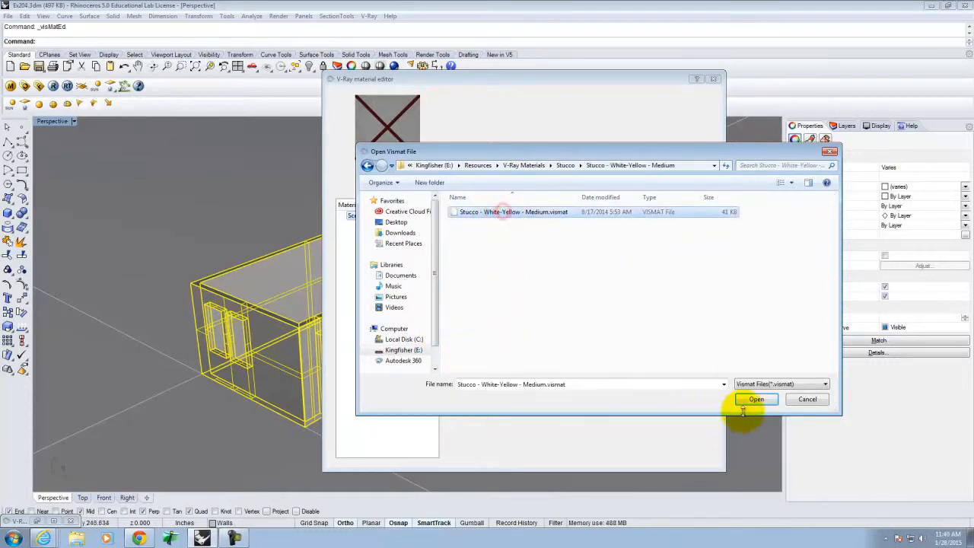
click(756, 399)
Preview the white-yellow stucco material and apply it to the selected building objects, closing the material editor
click(371, 225)
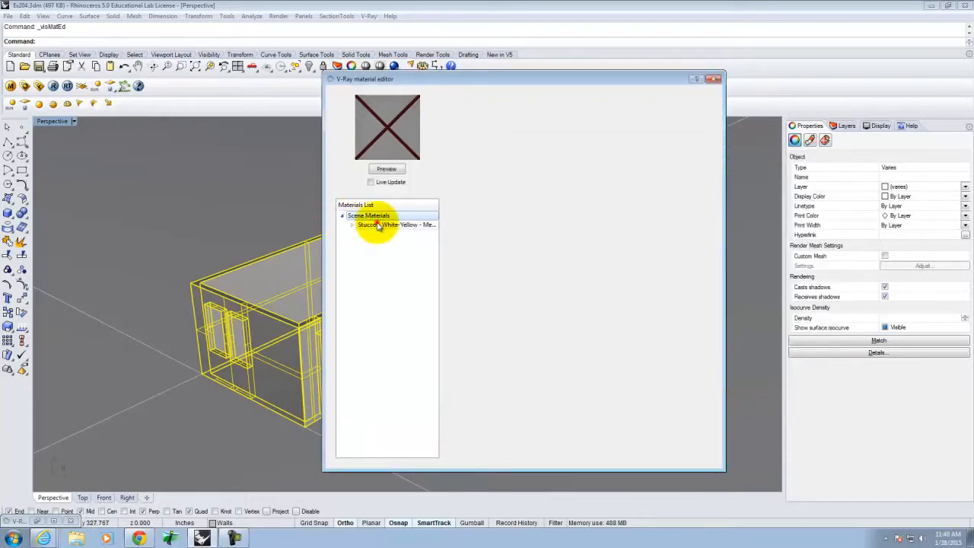
click(385, 169)
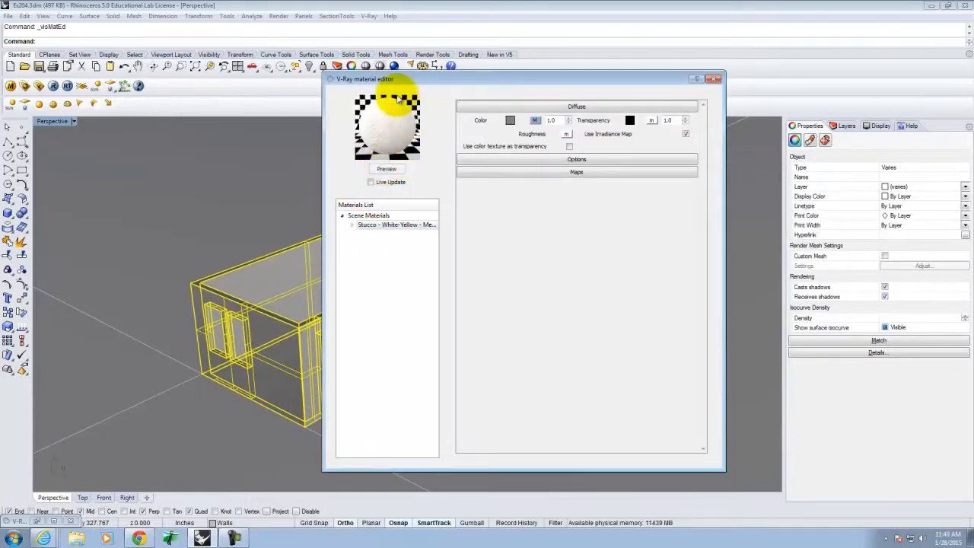
right_click(400, 226)
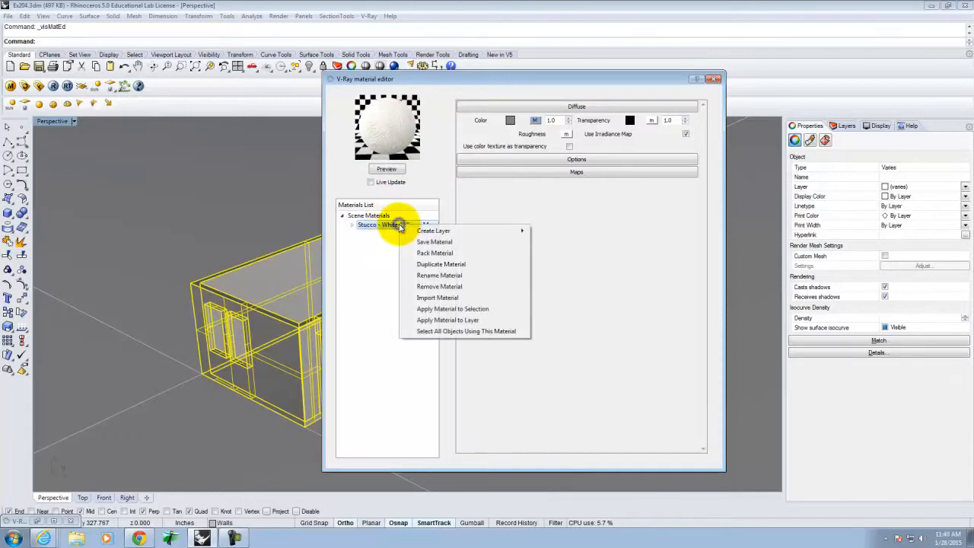
click(466, 309)
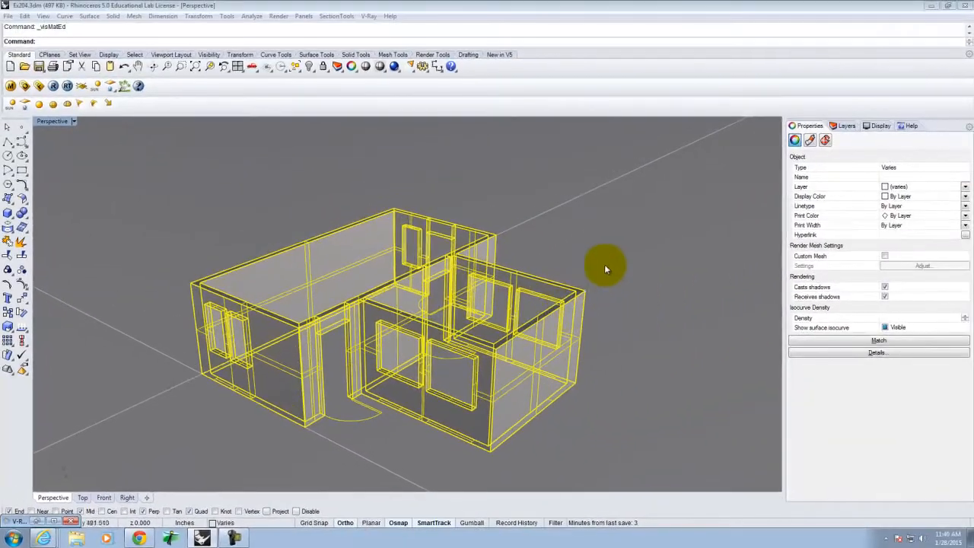
click(927, 119)
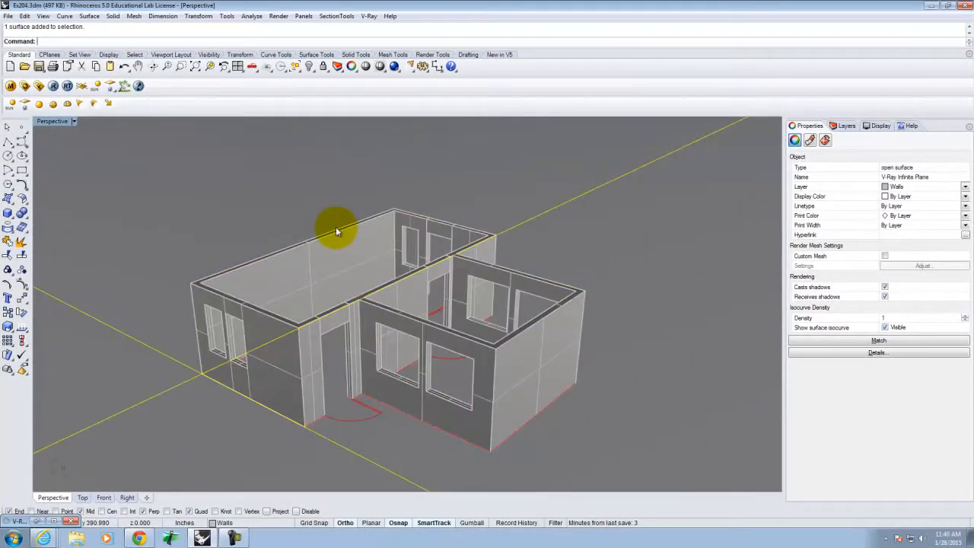
Draw a small solid box on the ground just outside the building's near corner, beside the end wall
click(7, 213)
click(541, 448)
click(606, 447)
click(606, 402)
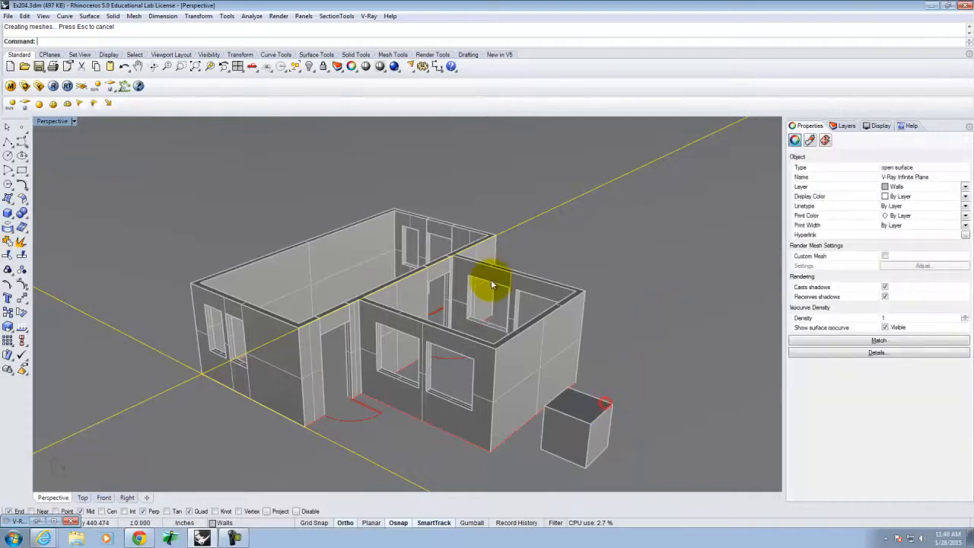
Place a directional light running diagonally from the box's upper corner to its opposite base corner, and delete the box
click(108, 106)
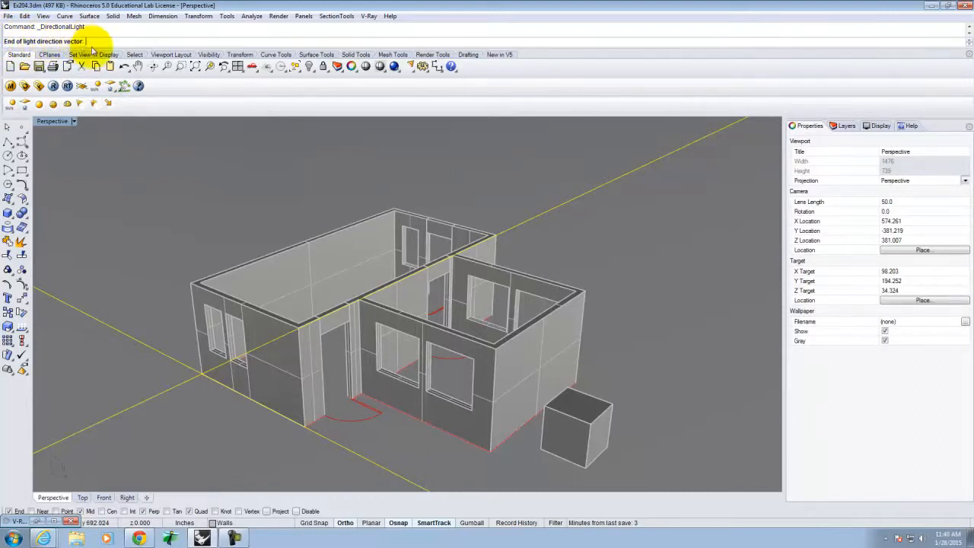
click(612, 447)
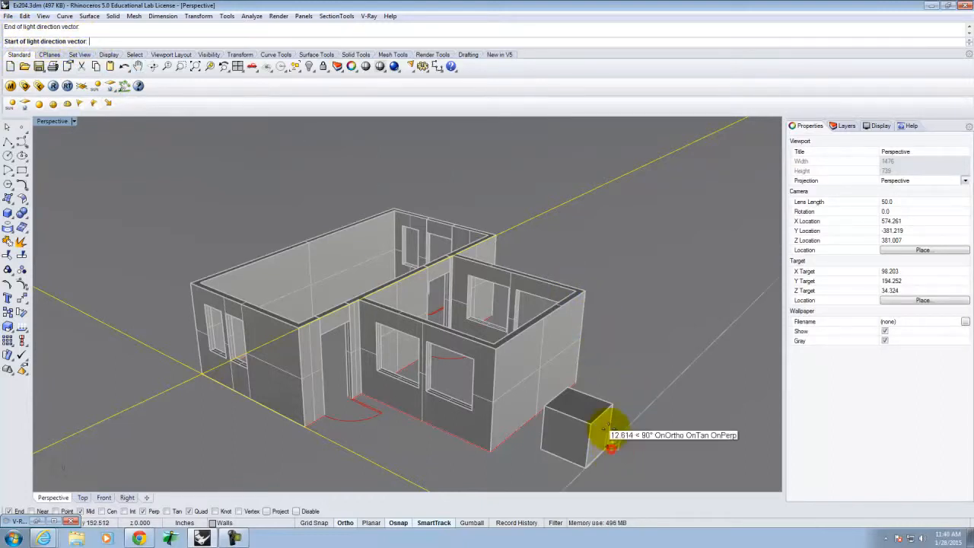
click(546, 402)
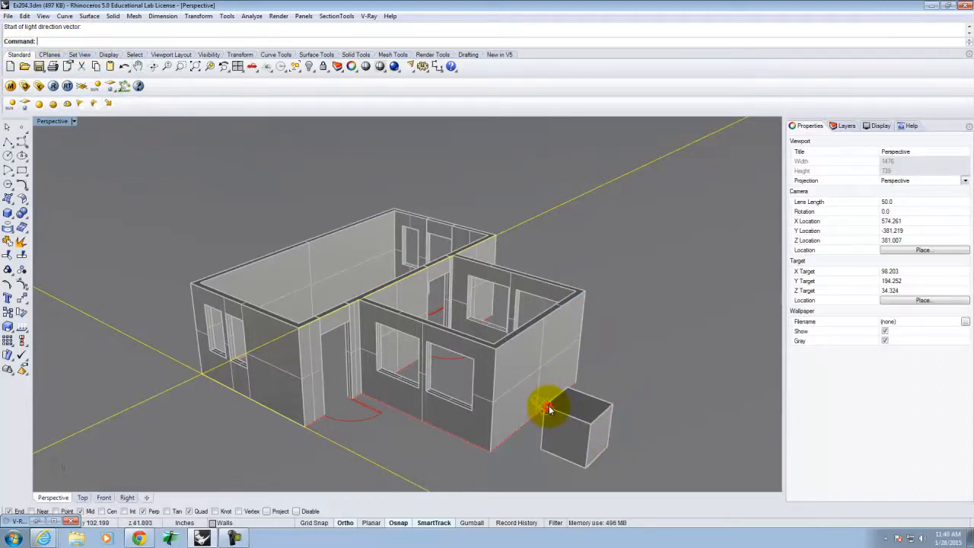
click(587, 409)
key(Delete)
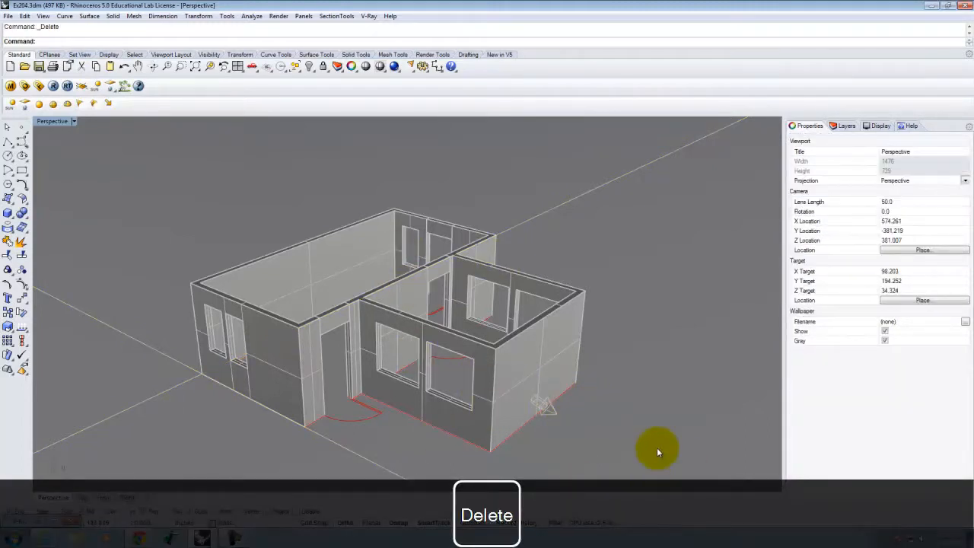
Render the perspective view with V-Ray, inspect the image in the enlarged frame buffer and close it
click(53, 87)
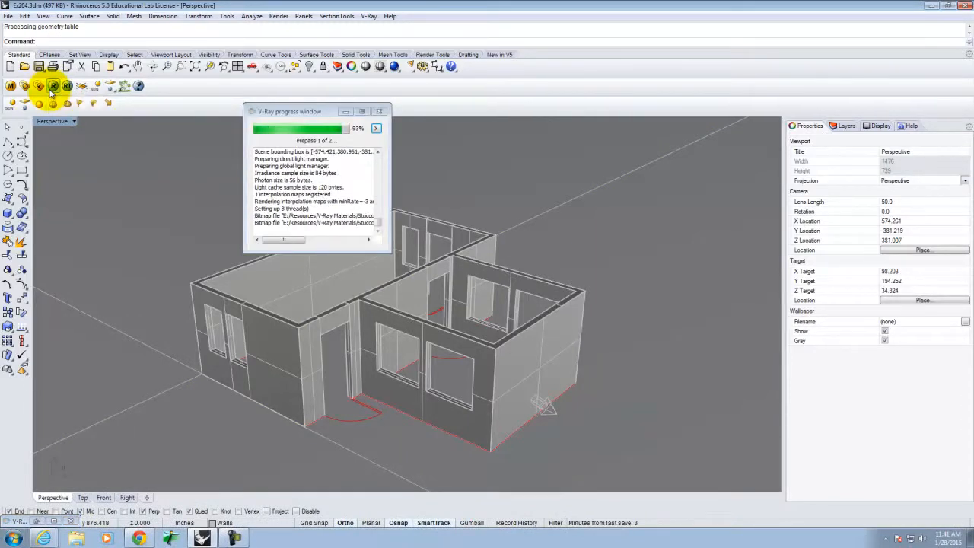
click(54, 522)
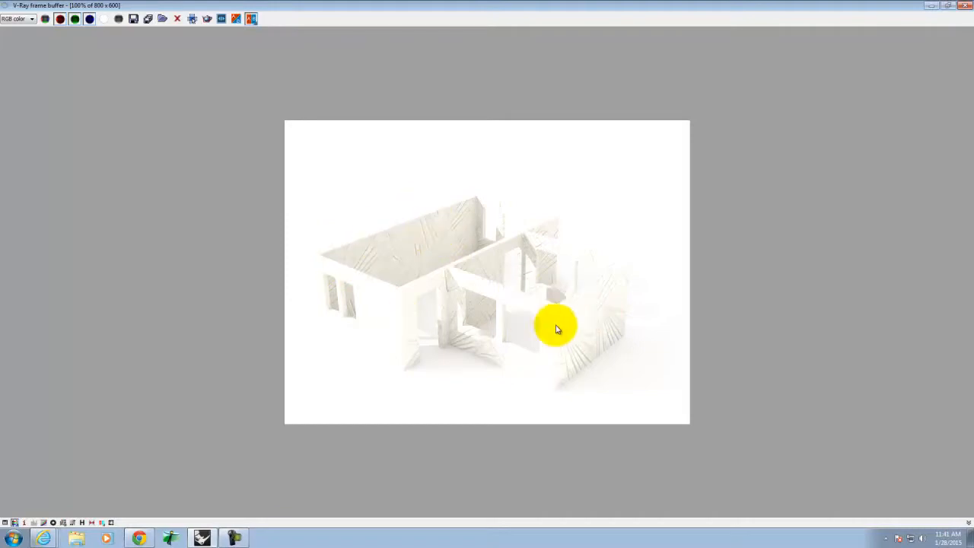
click(965, 5)
Set the V-Ray render output size to 1024x768 and collapse the output settings
click(24, 86)
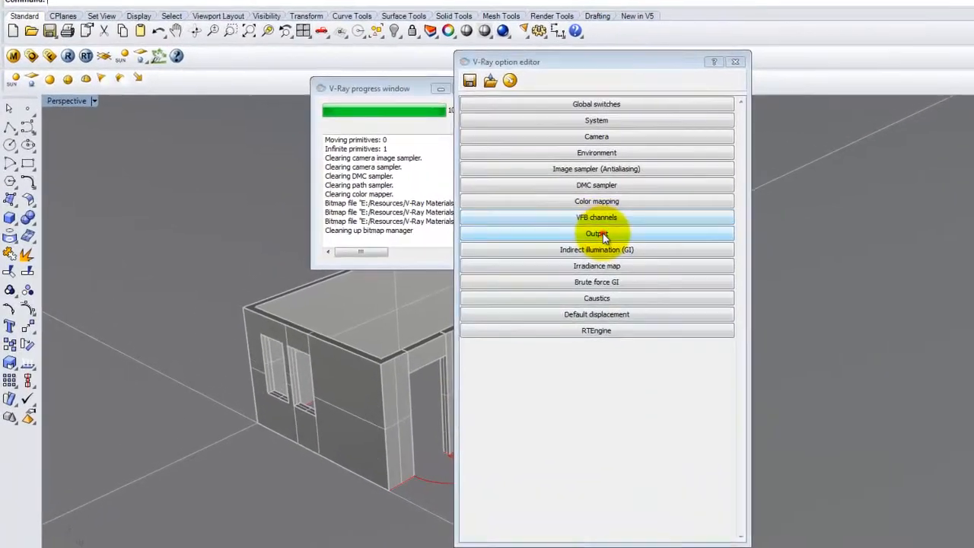
click(487, 225)
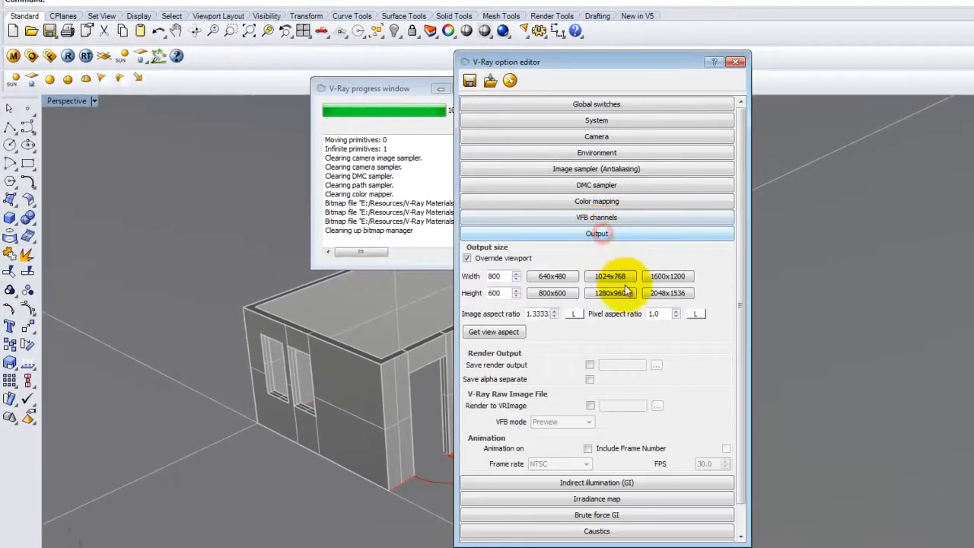
click(616, 276)
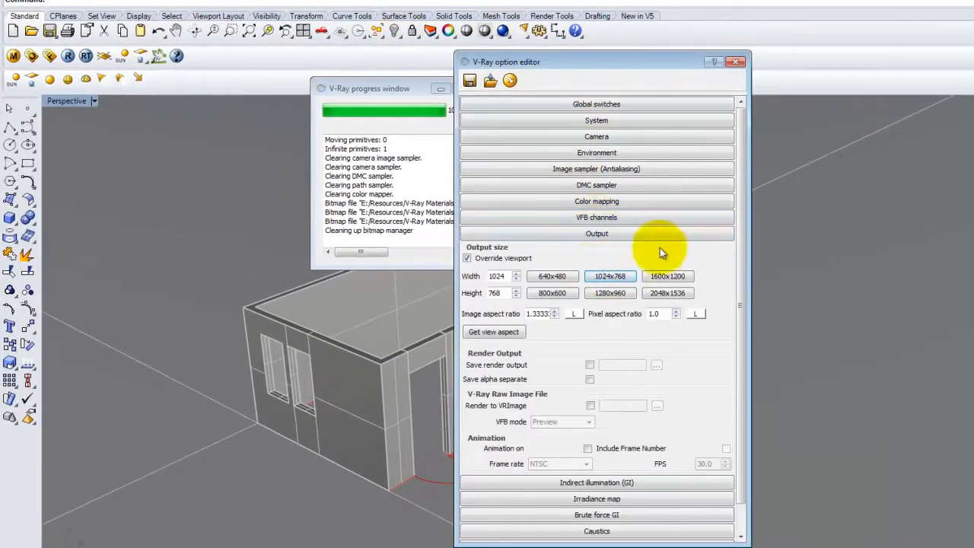
click(602, 237)
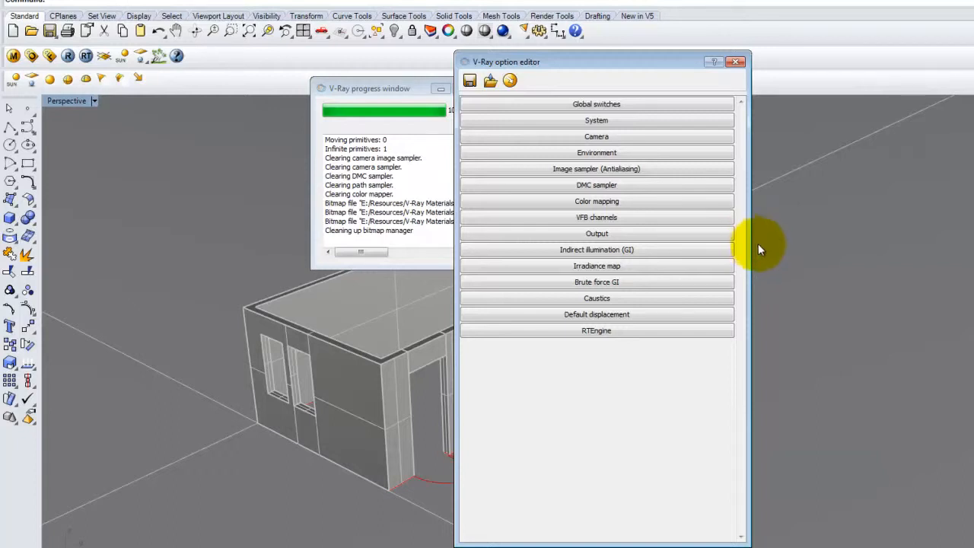
Turn on distributed rendering in the V-Ray system options and open an enlarged list of its host servers
click(535, 120)
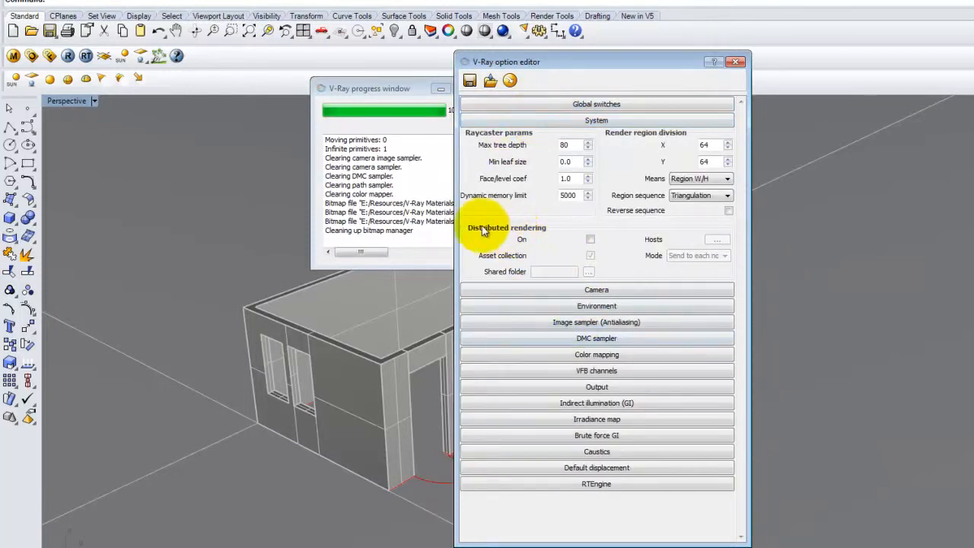
click(592, 238)
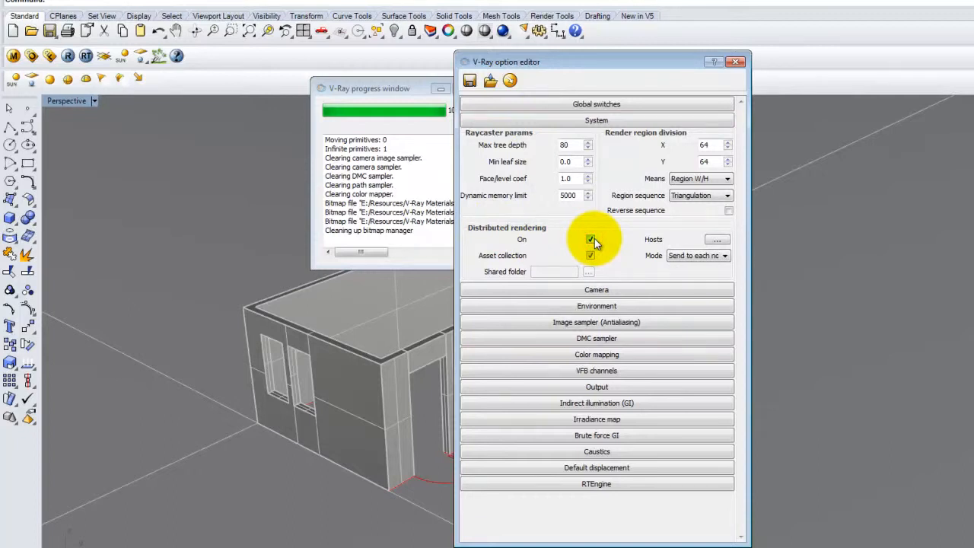
click(716, 240)
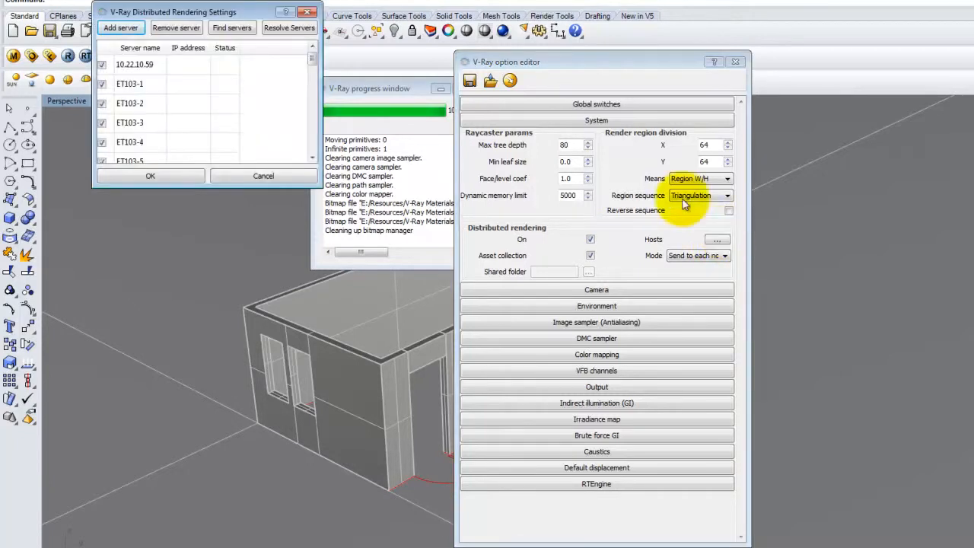
drag(209, 181, 204, 527)
drag(312, 105, 297, 93)
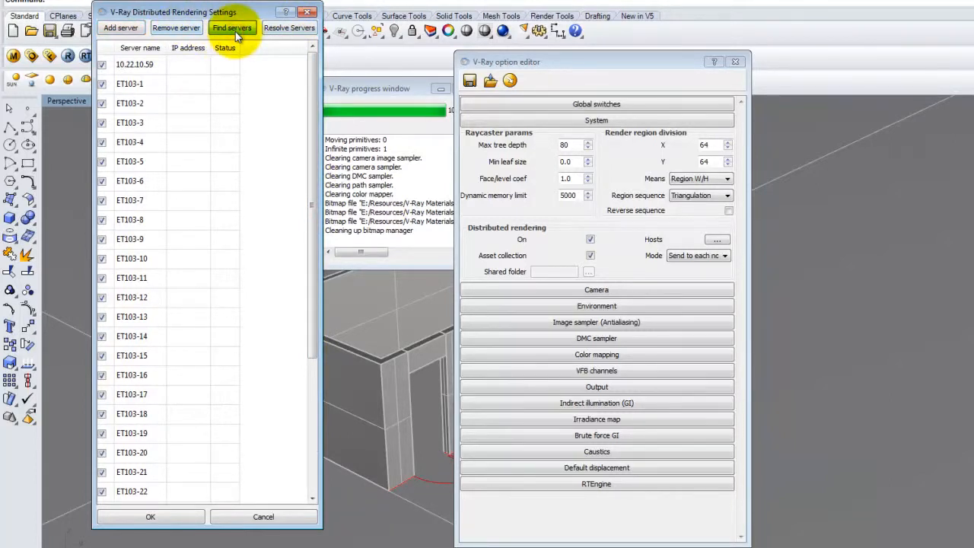
Find and add the unused DR spawners on the network, resolve all server addresses and accept the distributed rendering settings
click(240, 28)
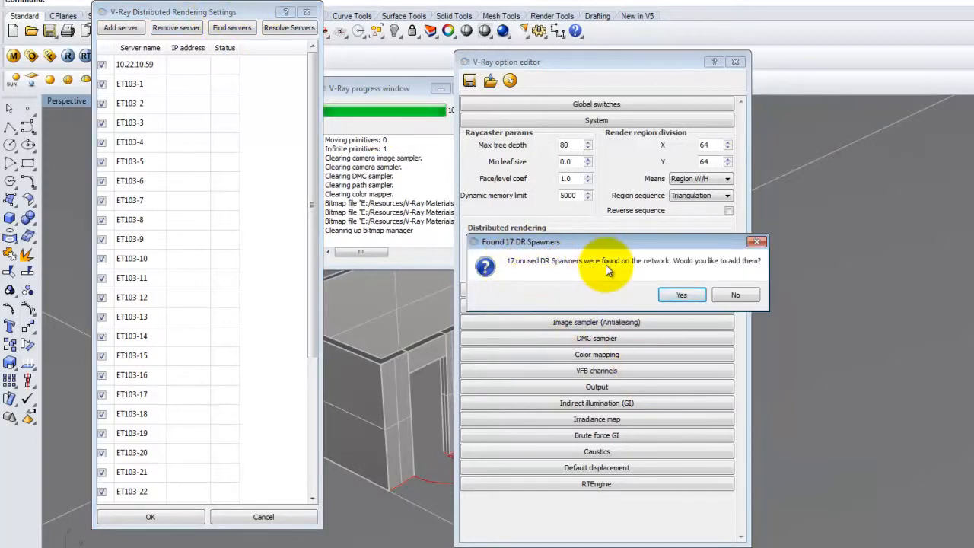
click(679, 295)
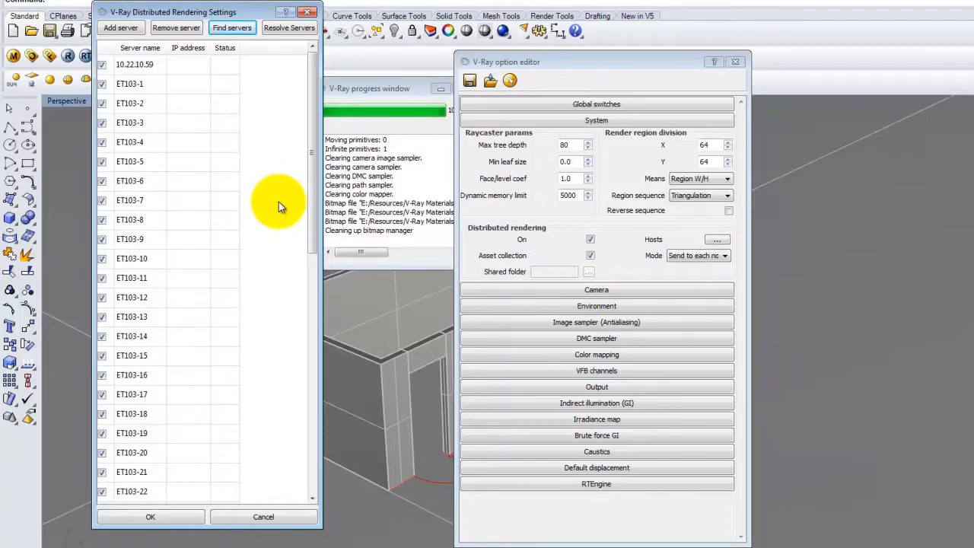
click(285, 30)
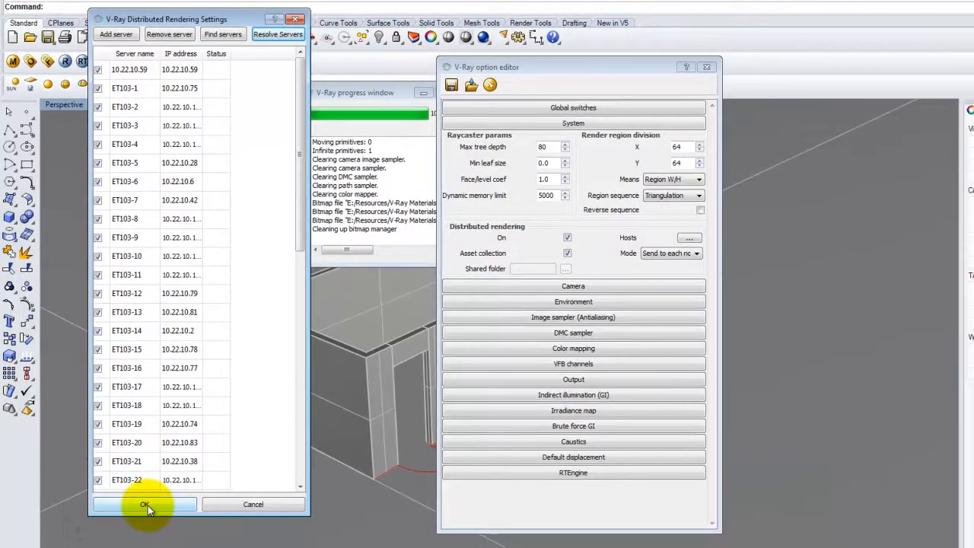
click(145, 505)
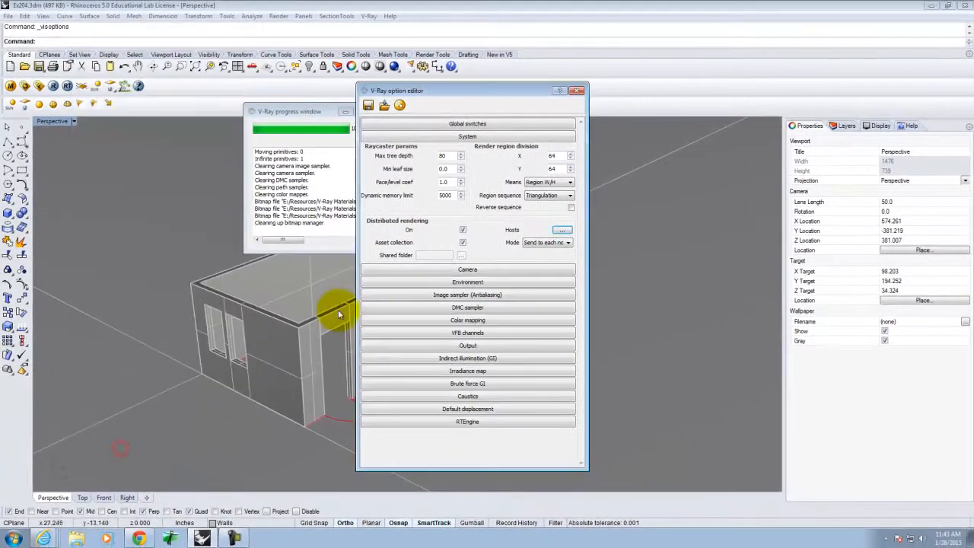
click(576, 92)
Render the perspective view with V-Ray using the 1024x768 output and distributed rendering
click(53, 85)
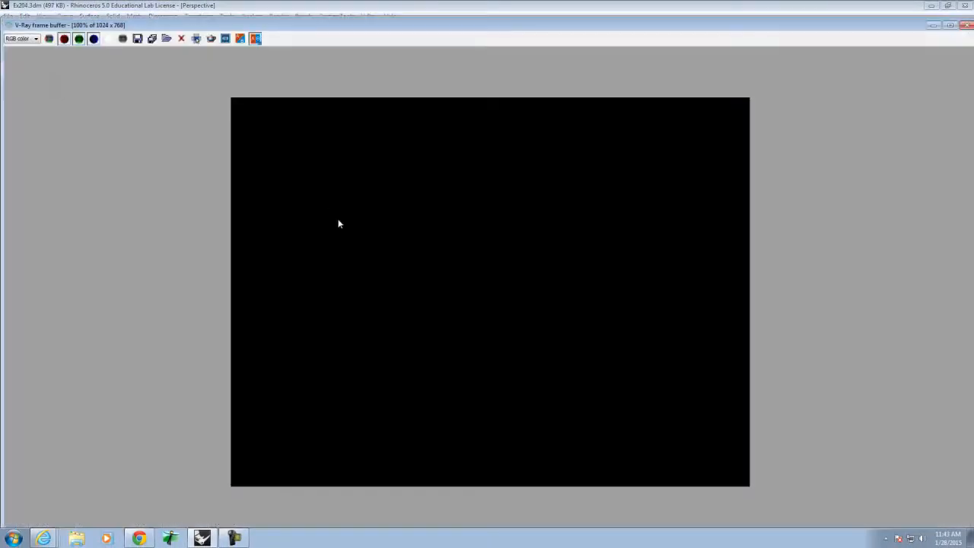
click(182, 97)
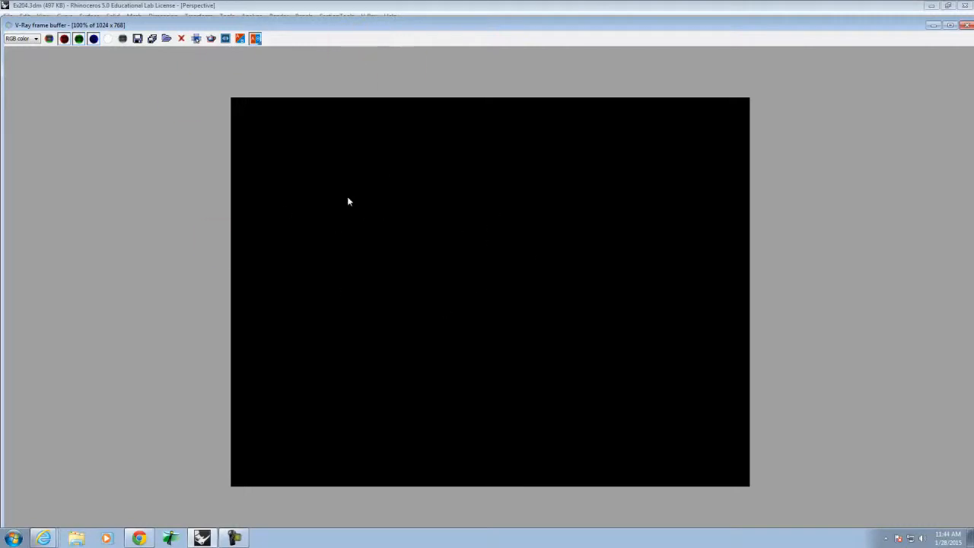
click(411, 261)
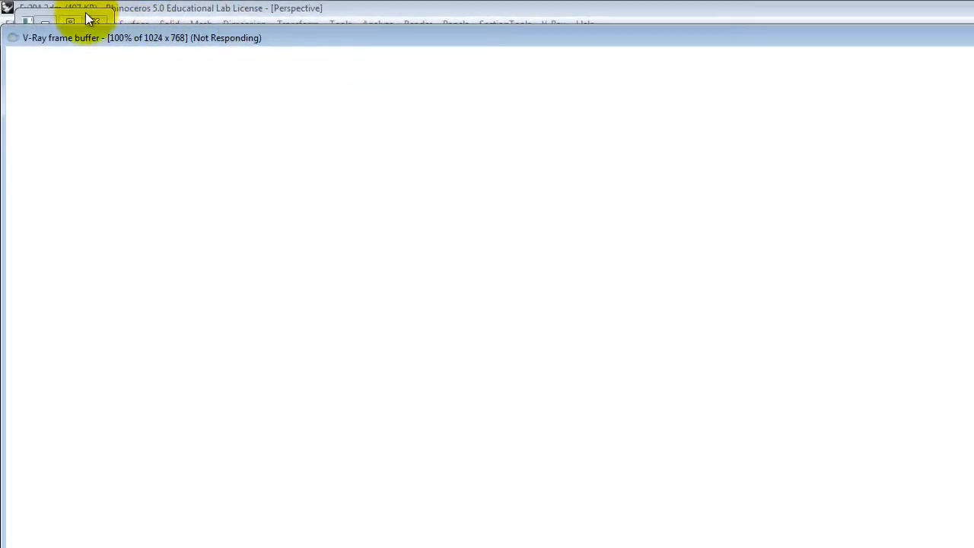
click(87, 13)
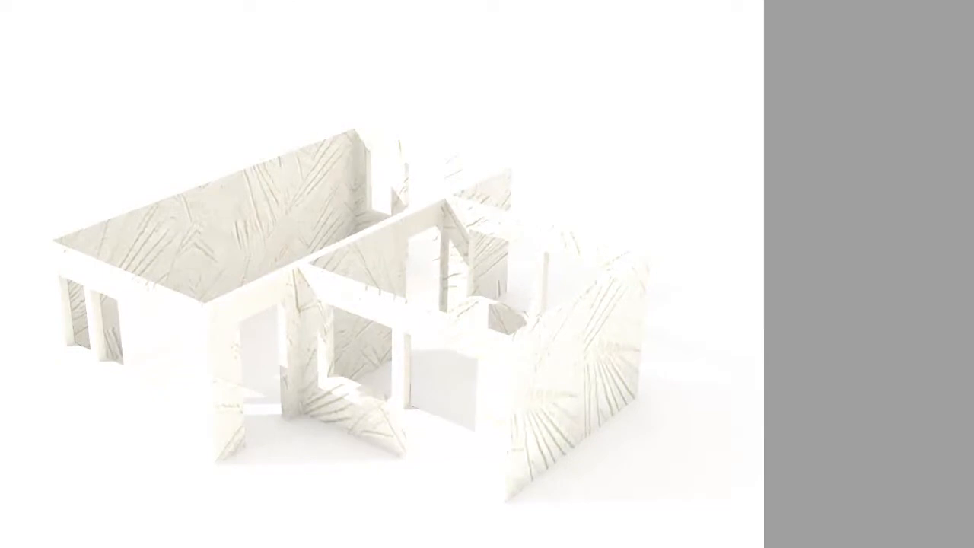
Save the finished render as the JPEG image ex205_Final.jpg in the Ex205 folder
click(138, 38)
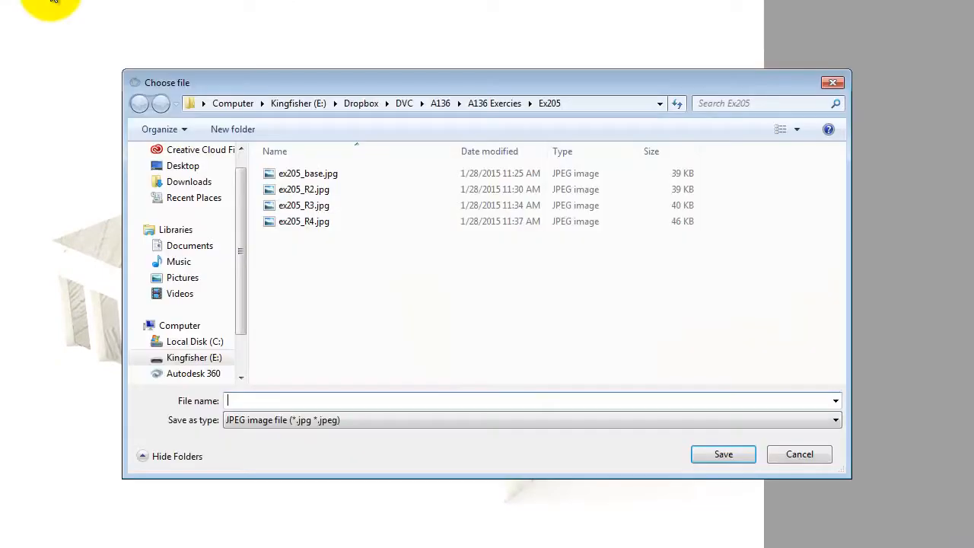
click(293, 221)
click(259, 400)
key(Down)
key(Right)
key(BackSpace)
key(BackSpace)
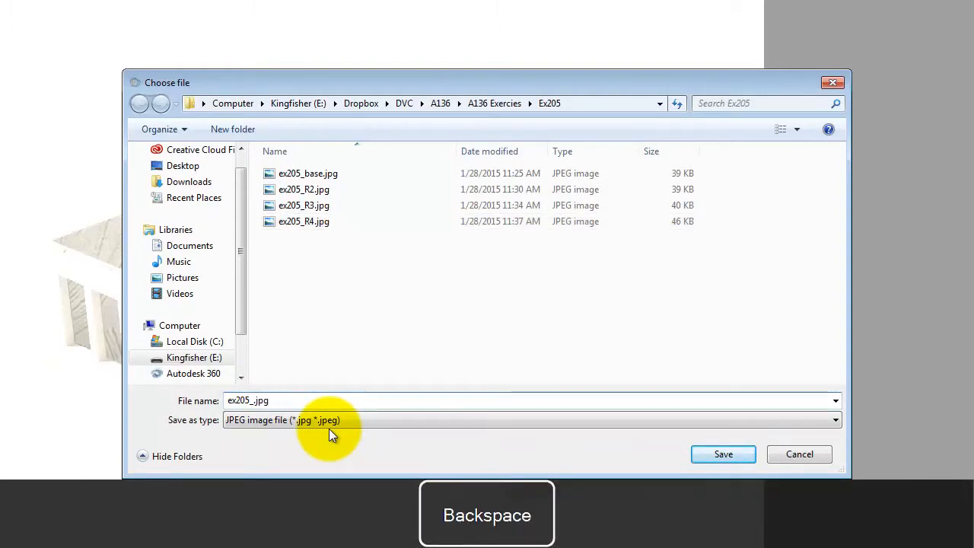
text(Final)
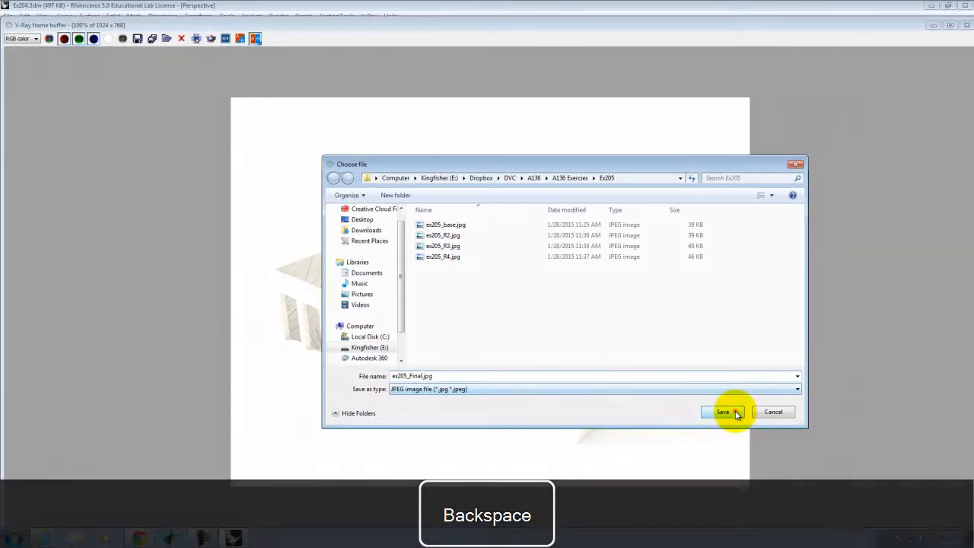
click(733, 410)
Switch to Chrome and start a new post titled "Exercise 205" on the Digital Tools For Architects site
click(140, 538)
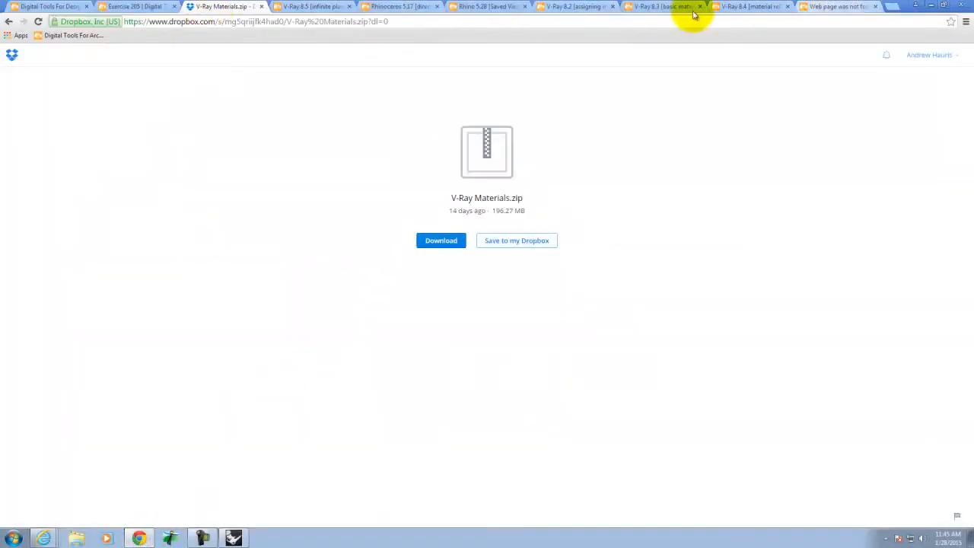
click(9, 21)
mouse_move(200, 51)
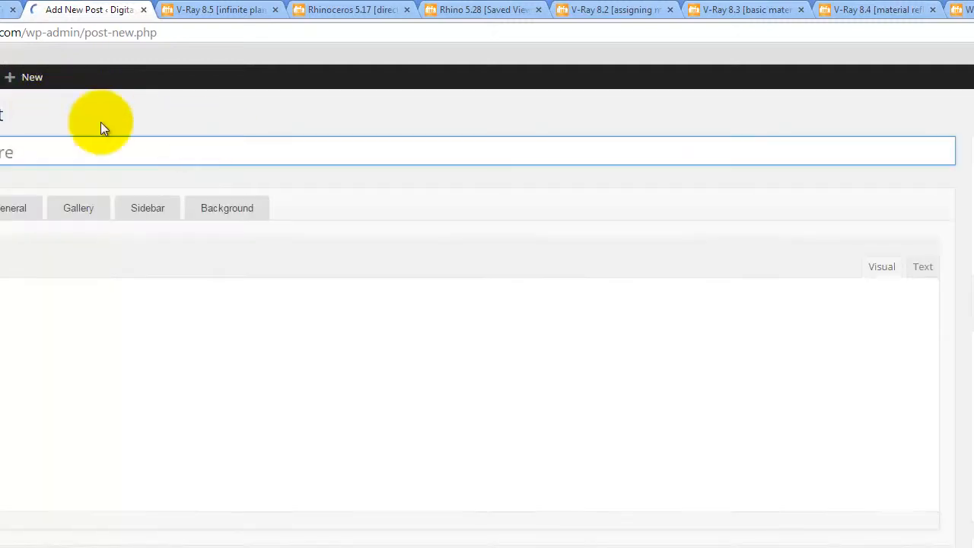
click(23, 153)
text(Ex)
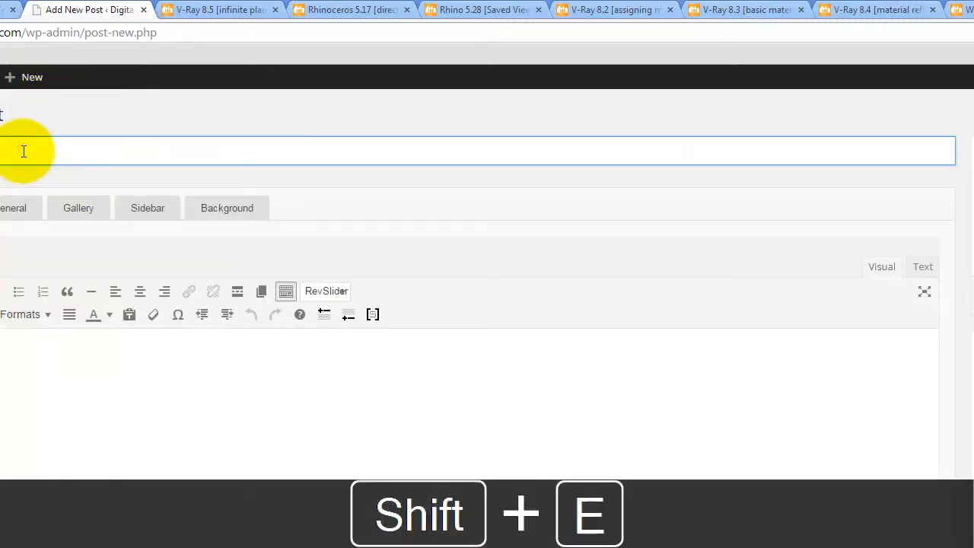
text( 0)
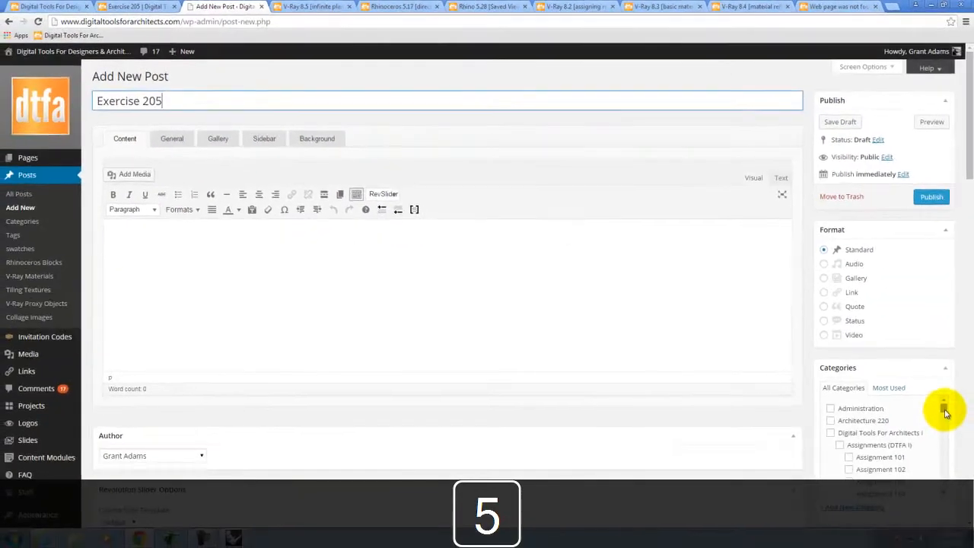
Assign the post to the categories Exercise 205, Exercises (DTFA II) and Digital Tools For Architects II
drag(945, 411, 947, 457)
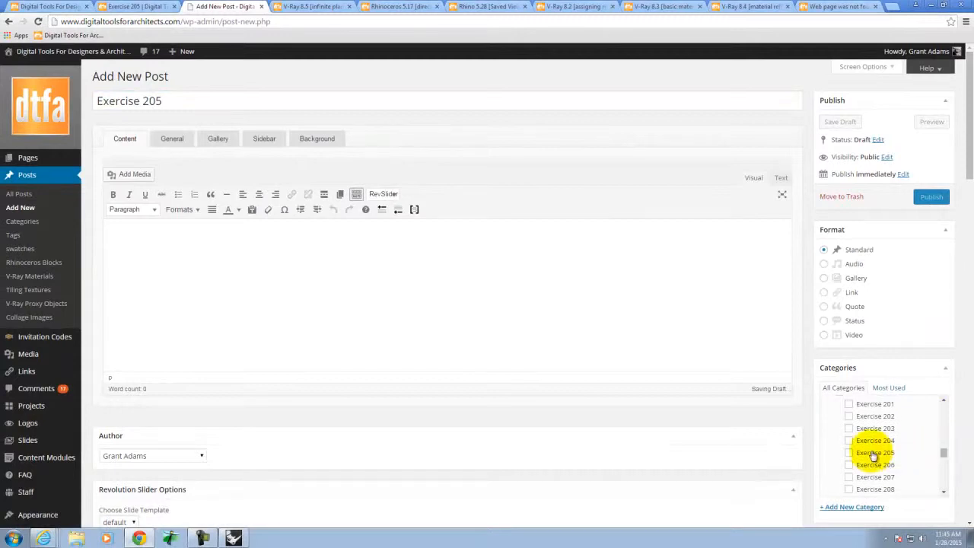
click(848, 453)
drag(942, 452, 941, 447)
click(839, 463)
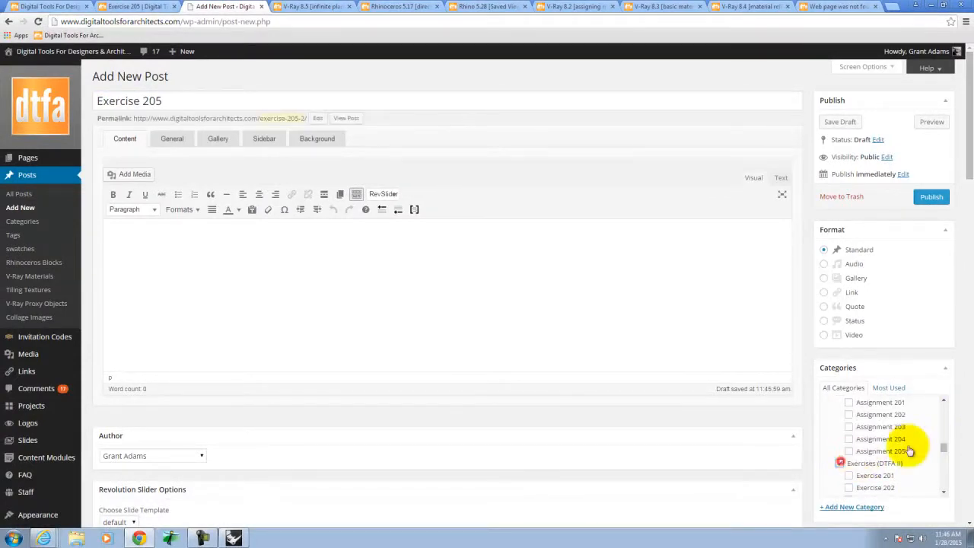
click(943, 401)
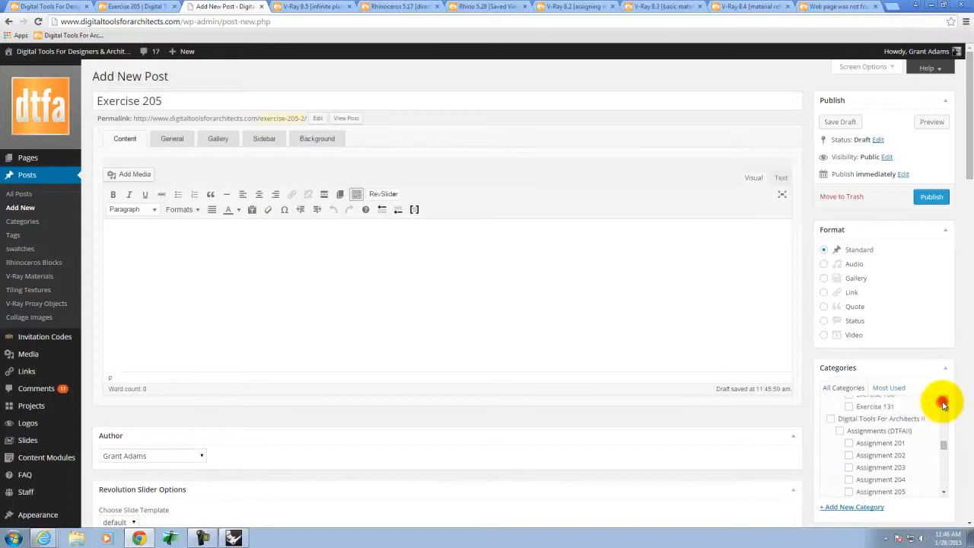
click(833, 421)
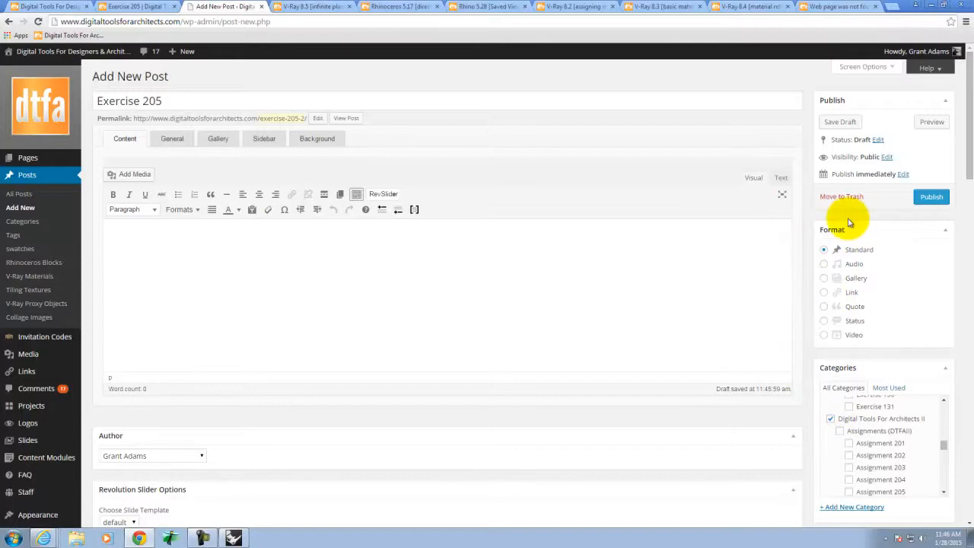
Set the post format to Gallery and open the uploader for the post's gallery images
click(824, 279)
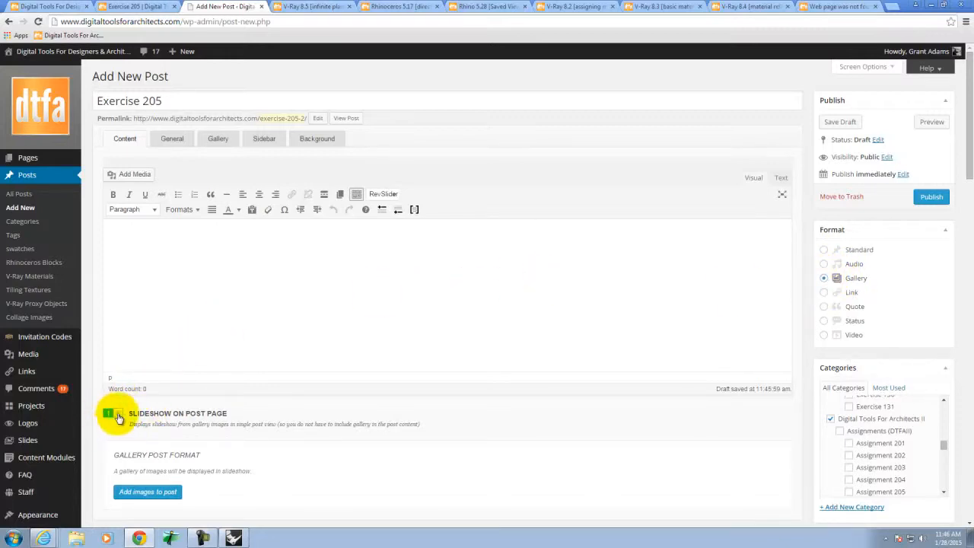
click(222, 144)
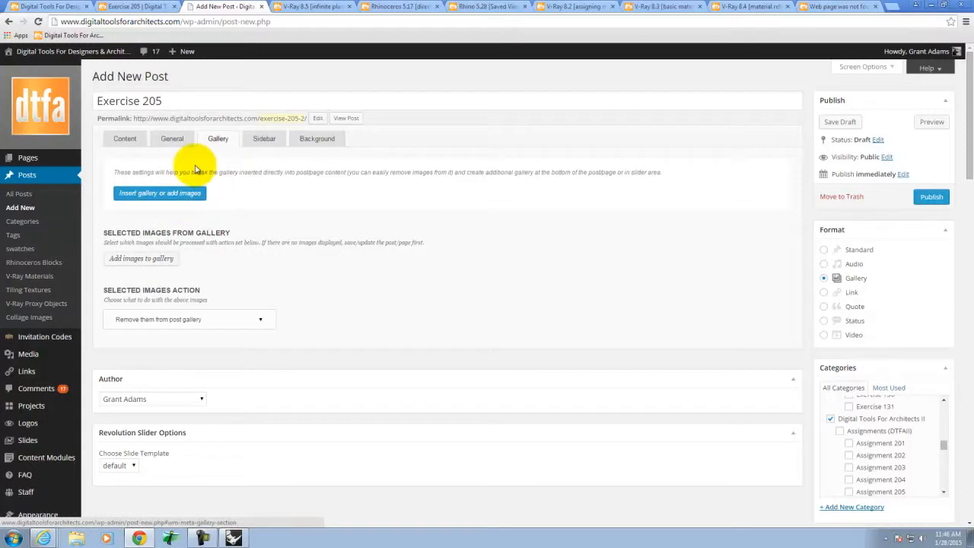
click(162, 194)
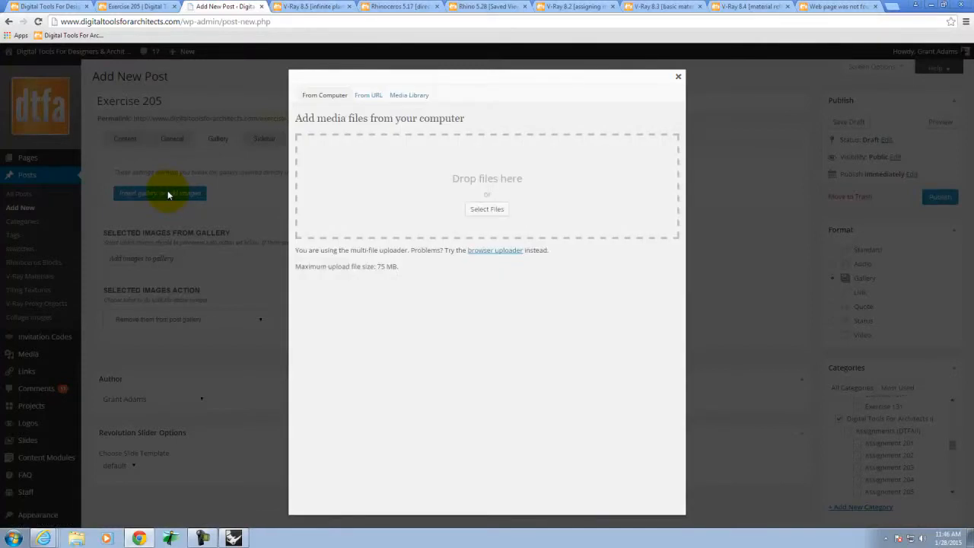
Browse for upload files in the Ex205 folder under DVC, A136, A136 Exercises
click(486, 209)
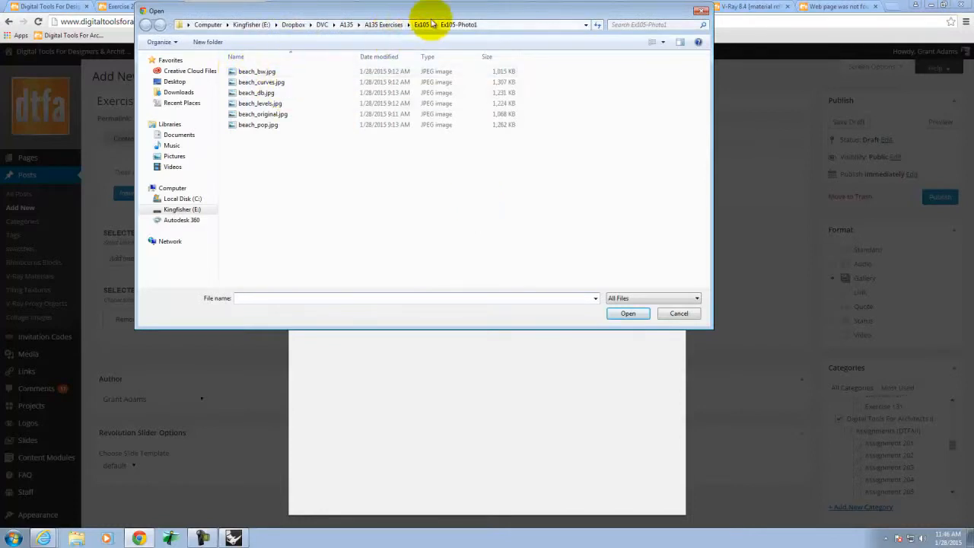
click(396, 25)
click(334, 25)
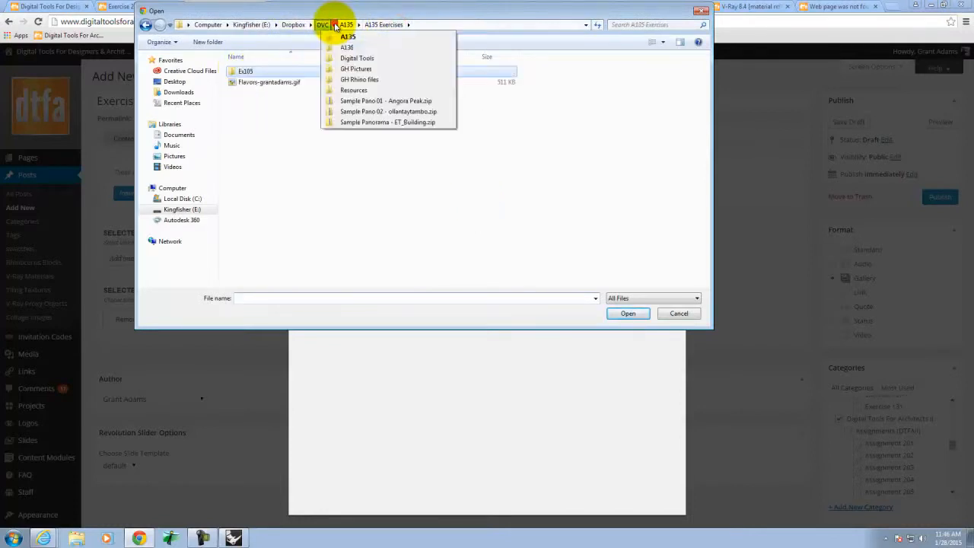
click(322, 25)
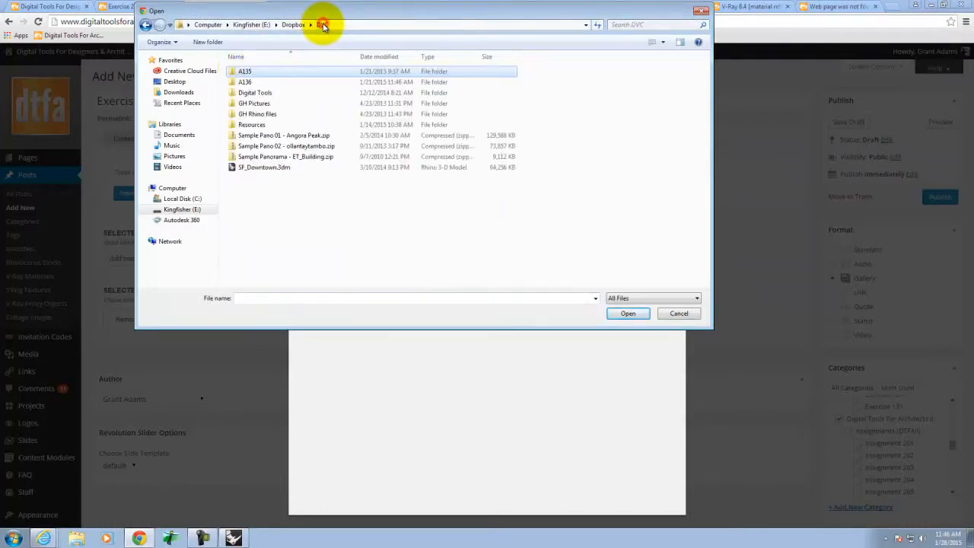
double_click(245, 82)
double_click(259, 72)
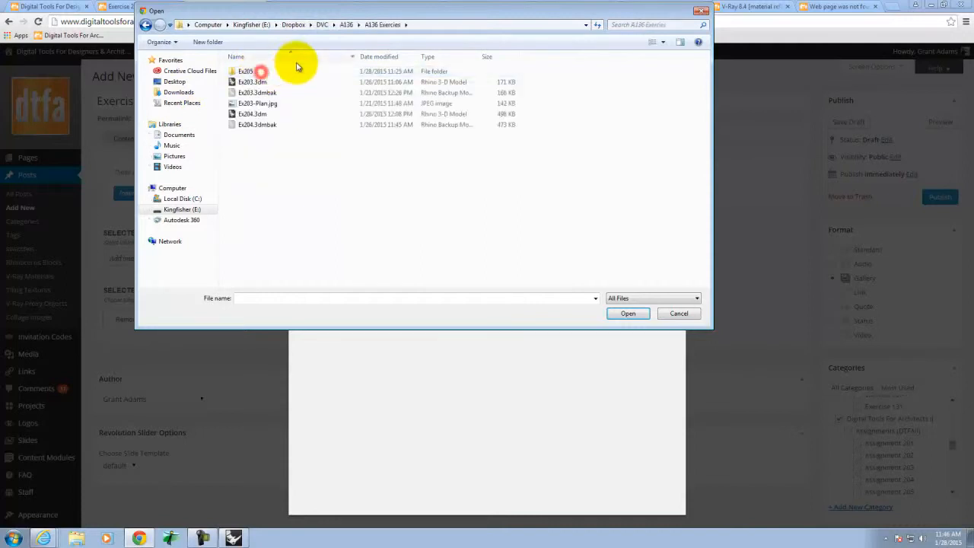
double_click(248, 71)
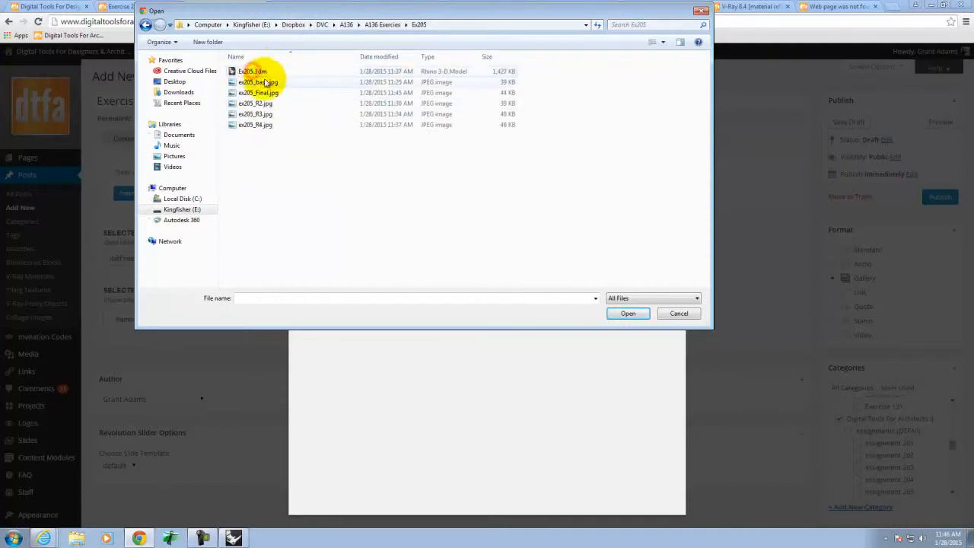
Upload the images ex205_base, ex205_Final, ex205_R2, ex205_R3 and ex205_R4 and save all changes to the gallery
click(263, 83)
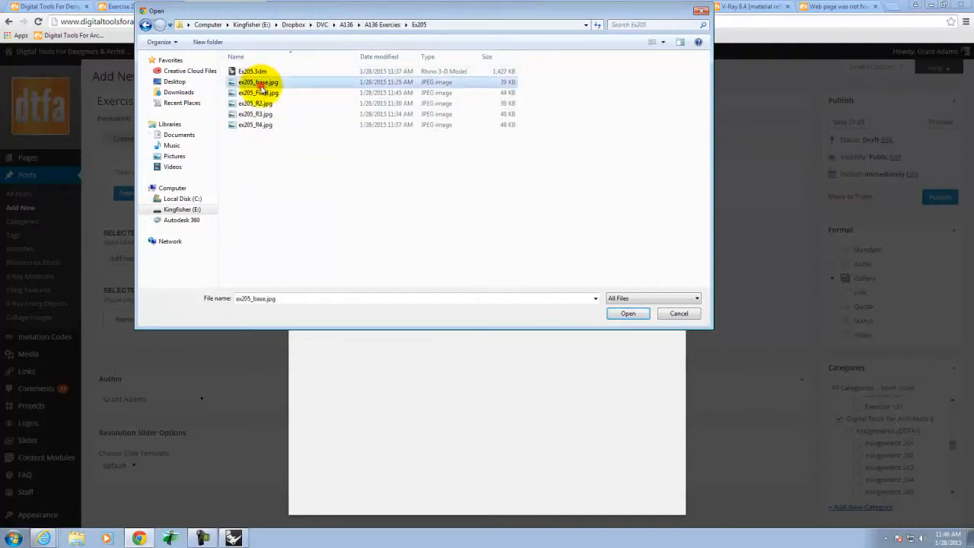
shift+click(266, 127)
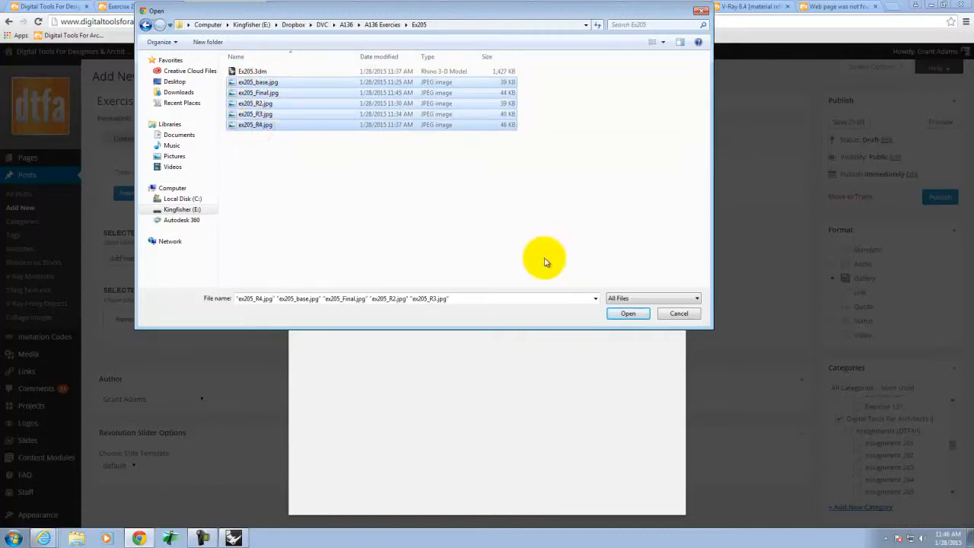
click(627, 314)
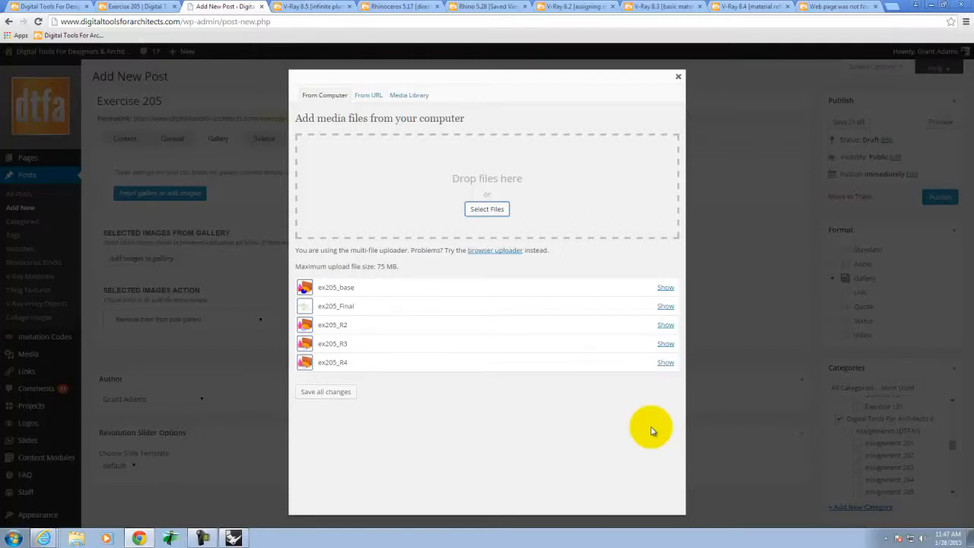
click(326, 392)
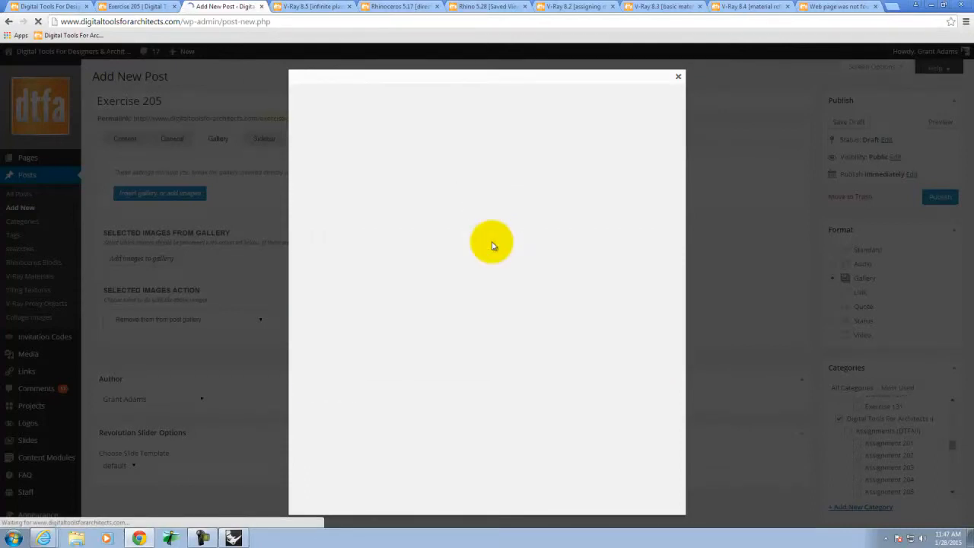
Publish the Exercise 205 post and open its gallery settings to check the uploaded images
click(678, 76)
click(930, 203)
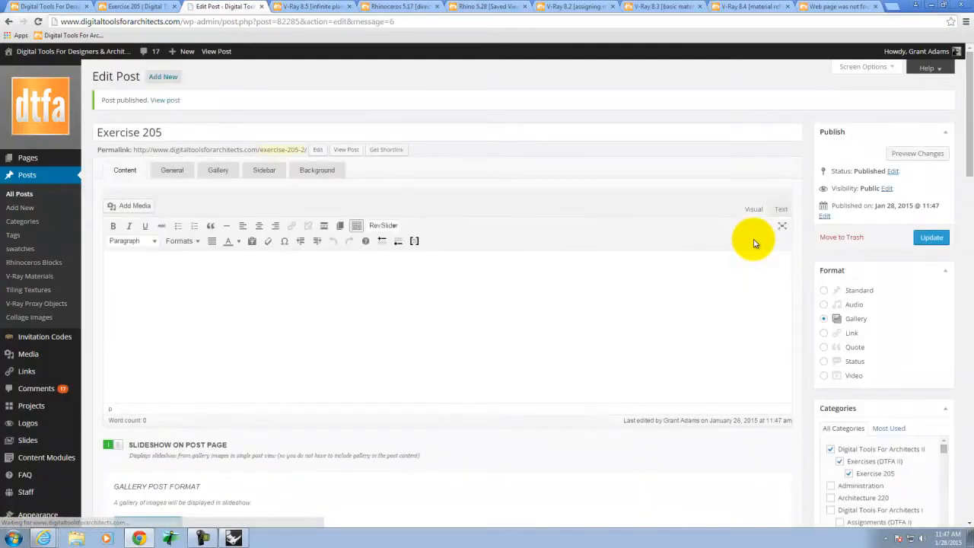
click(221, 170)
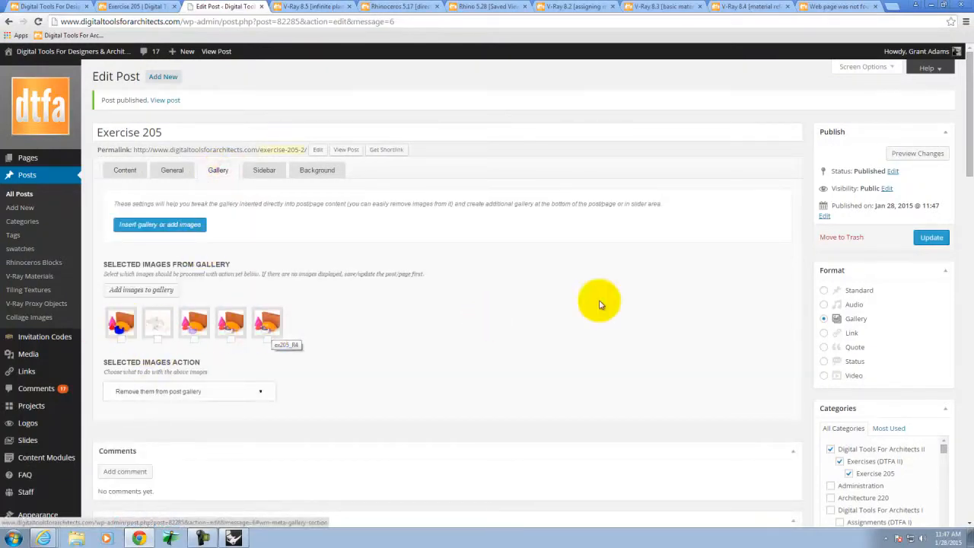
Set the post's featured image to the first render among the media library images uploaded to this post
scroll(804, 312, down, 3)
scroll(795, 320, down, 15)
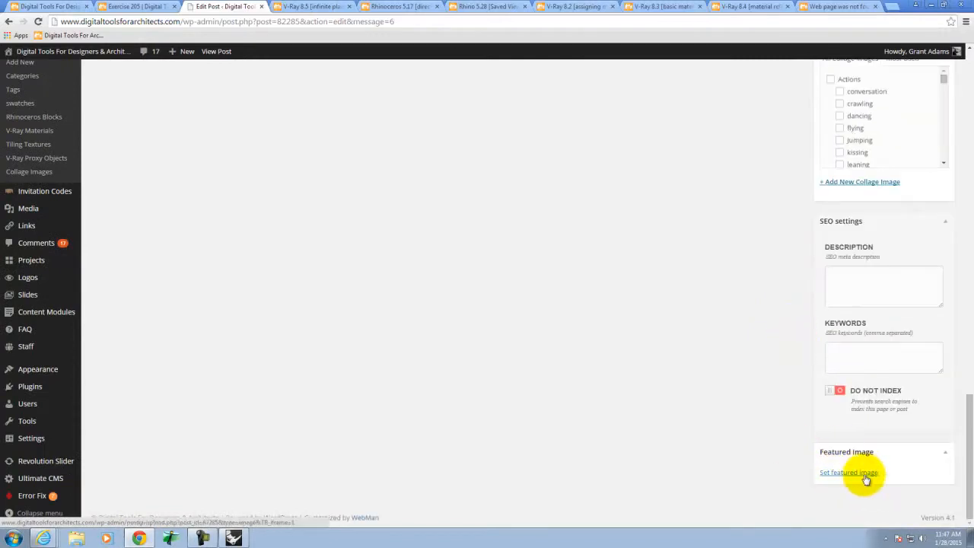
click(860, 473)
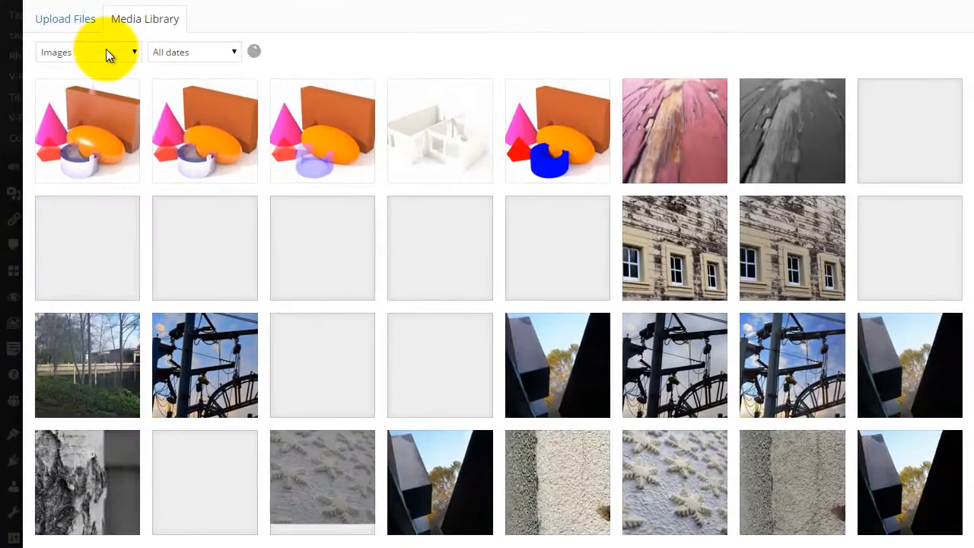
click(100, 64)
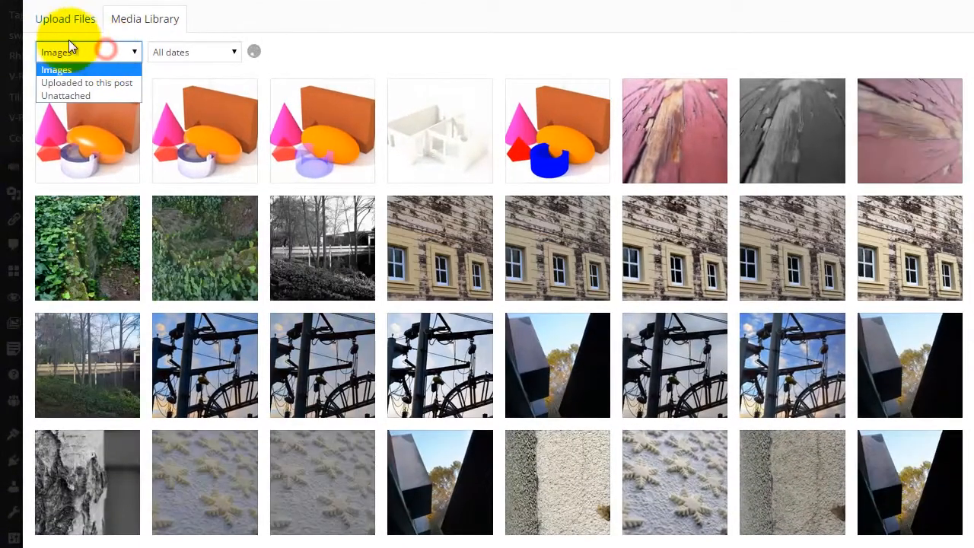
click(75, 82)
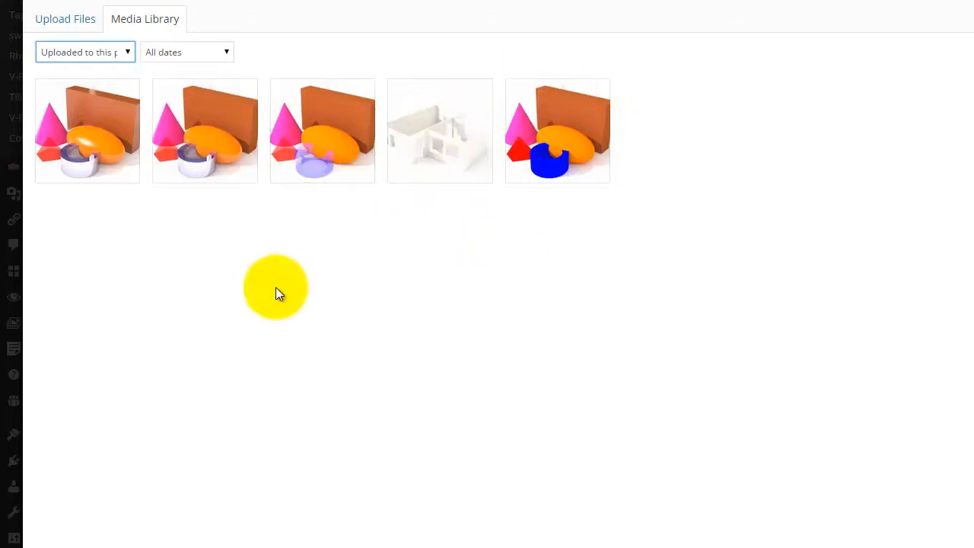
click(88, 135)
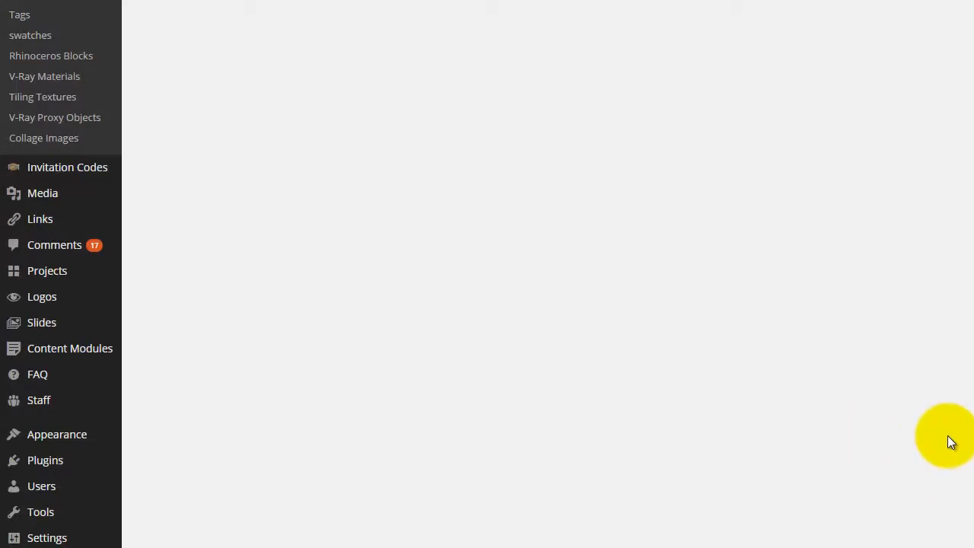
Open the published Exercise 205 post on the site and bring its slideshow into view
scroll(630, 371, up, 2)
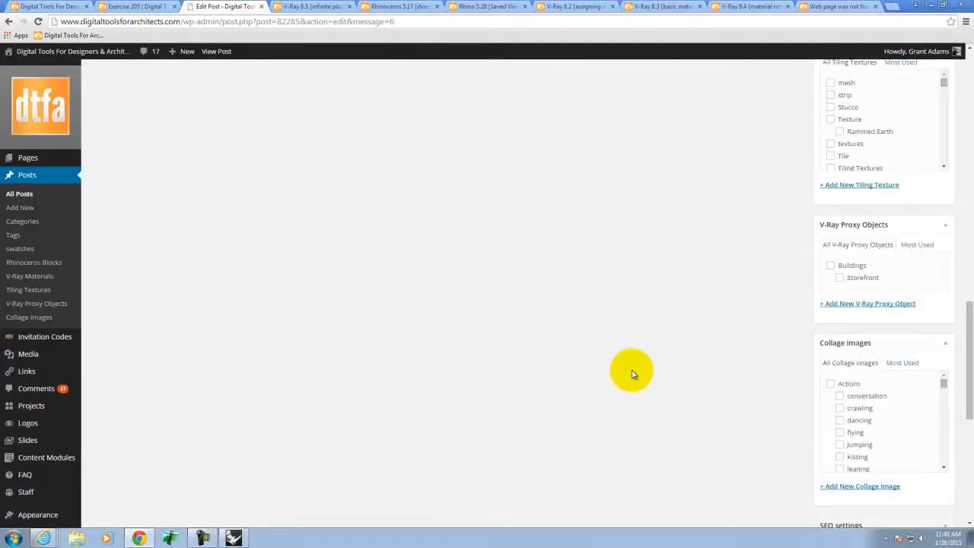
scroll(631, 371, up, 10)
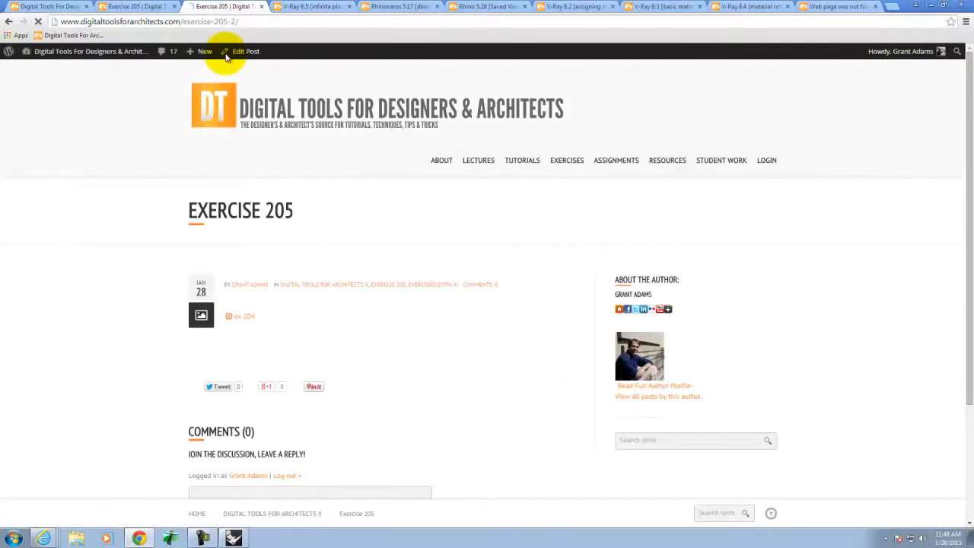
scroll(761, 220, down, 3)
scroll(437, 248, up, 1)
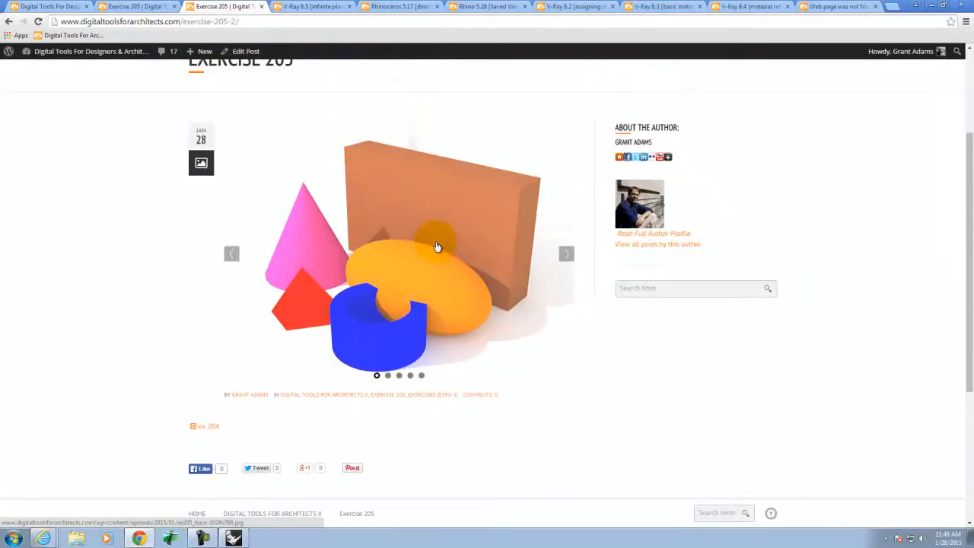
Page through all the gallery images in the post's slideshow and return to the V-Ray frame buffer in Rhinoceros
click(566, 253)
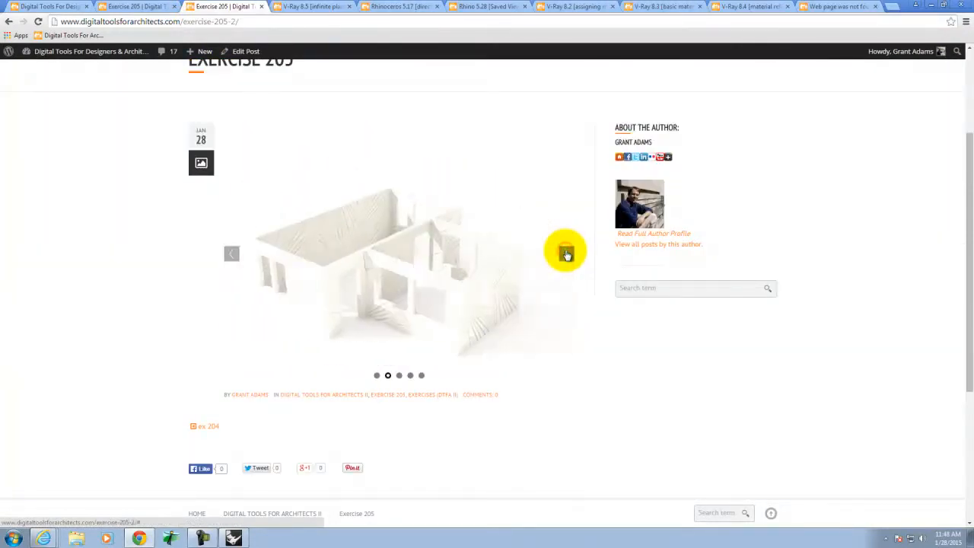
click(566, 253)
click(566, 254)
click(566, 253)
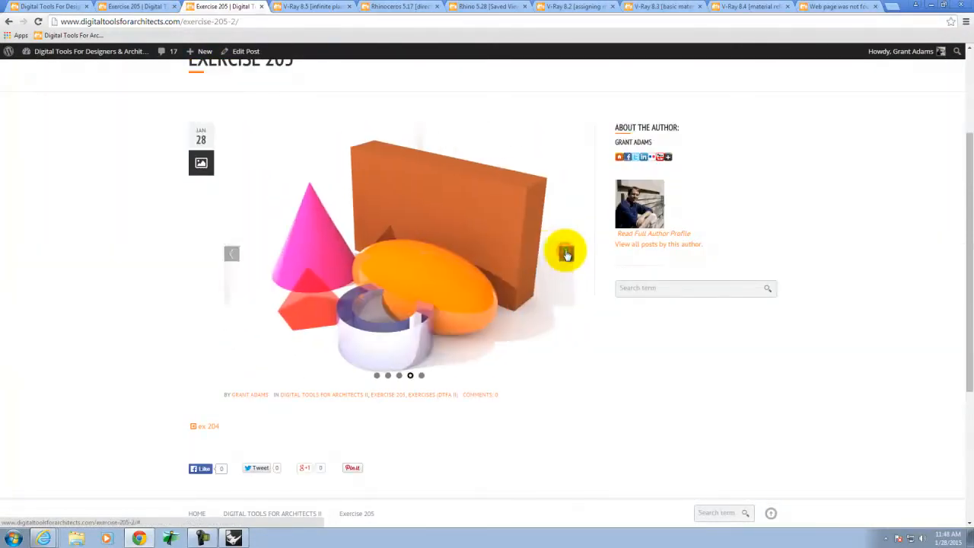
click(566, 254)
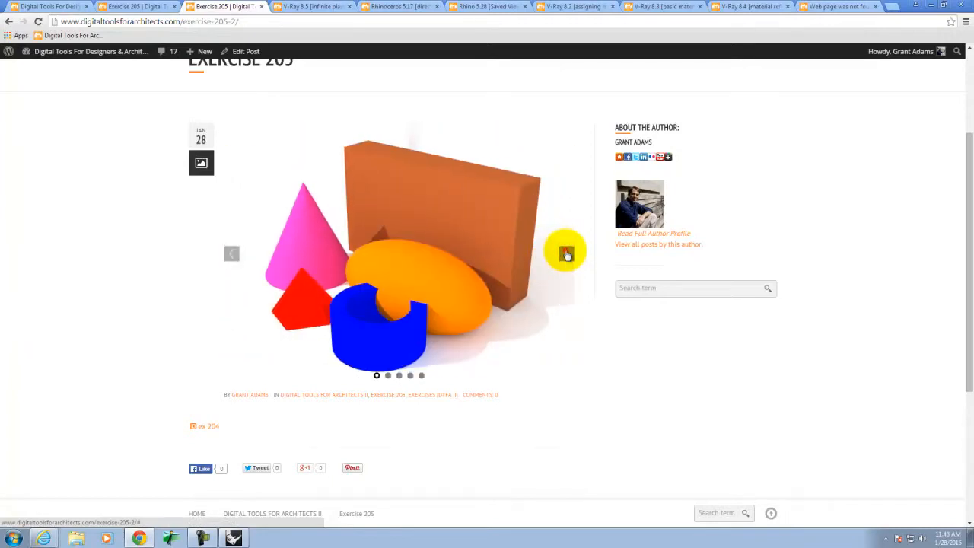
click(566, 254)
click(566, 254)
click(566, 253)
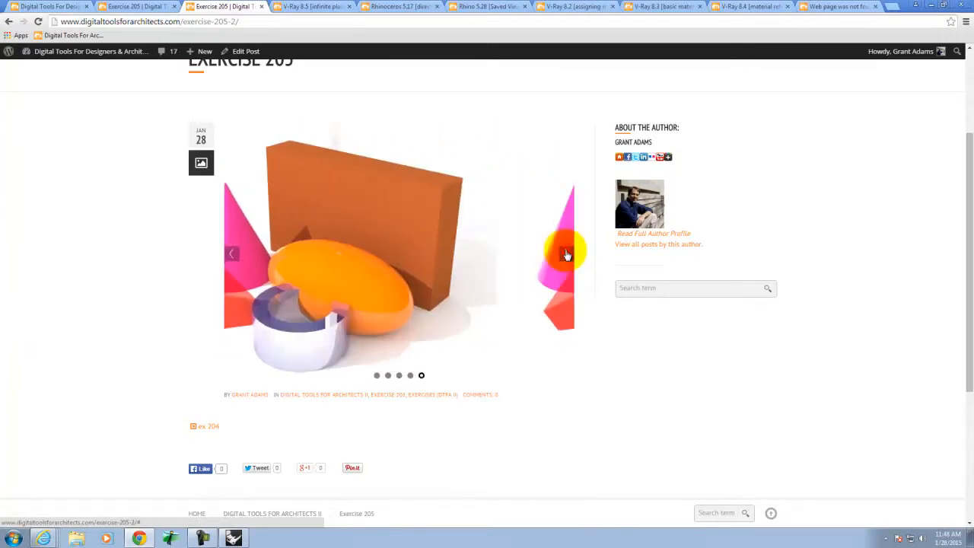
click(566, 254)
click(566, 254)
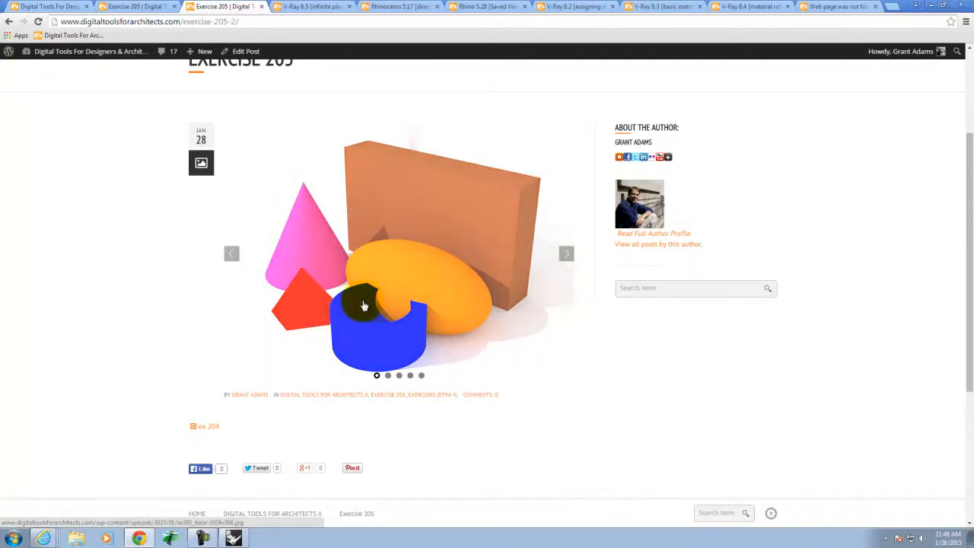
scroll(437, 335, down, 2)
scroll(478, 320, up, 4)
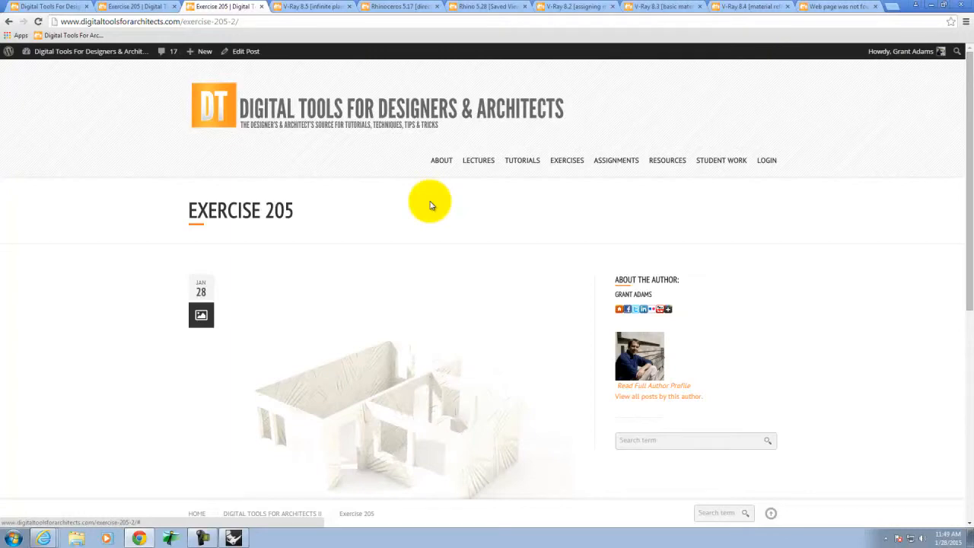
click(931, 5)
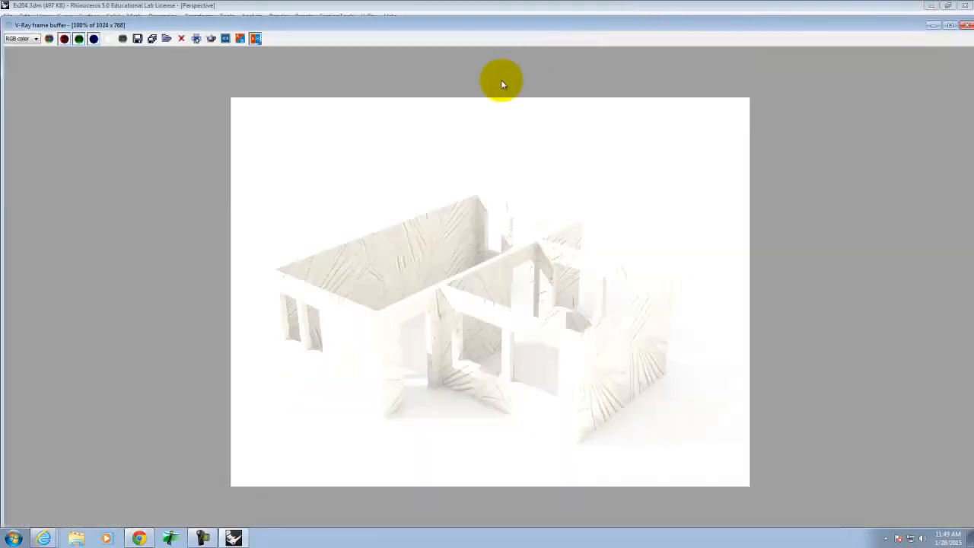